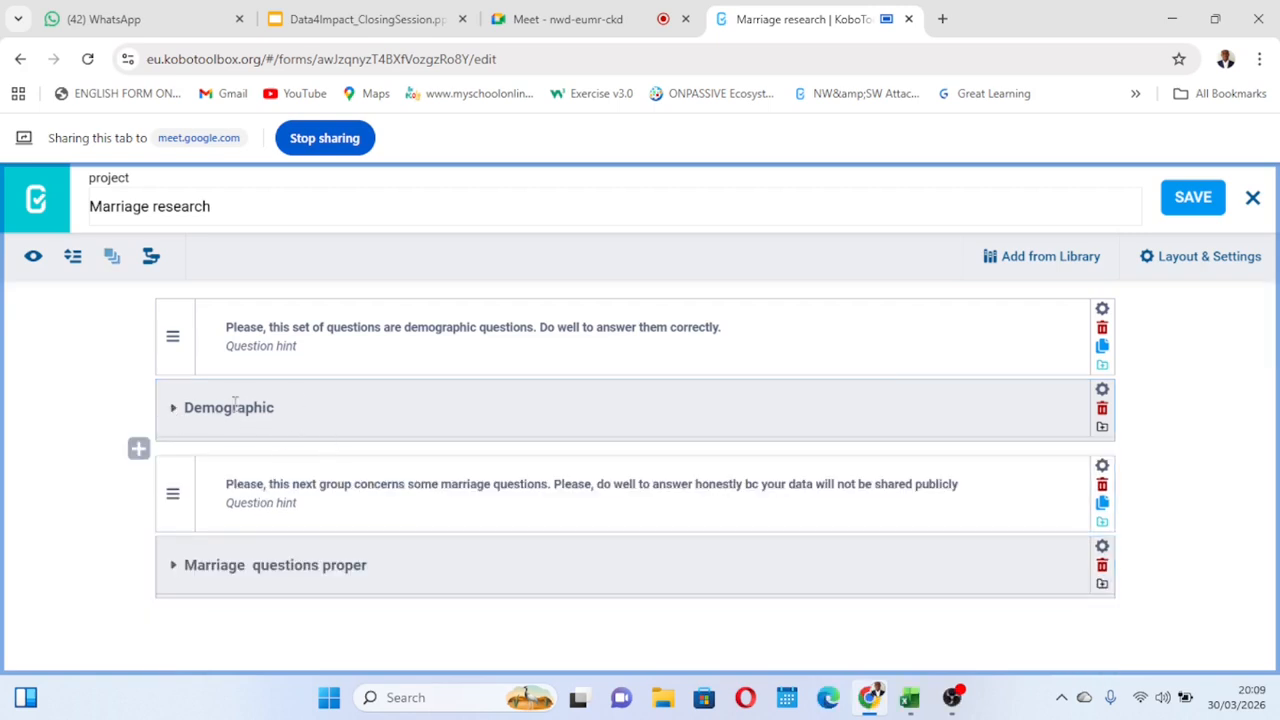
Expand the Demographic group and review its questions down to the video question at the end
{"action": "left_click", "coordinate": [173, 410]}
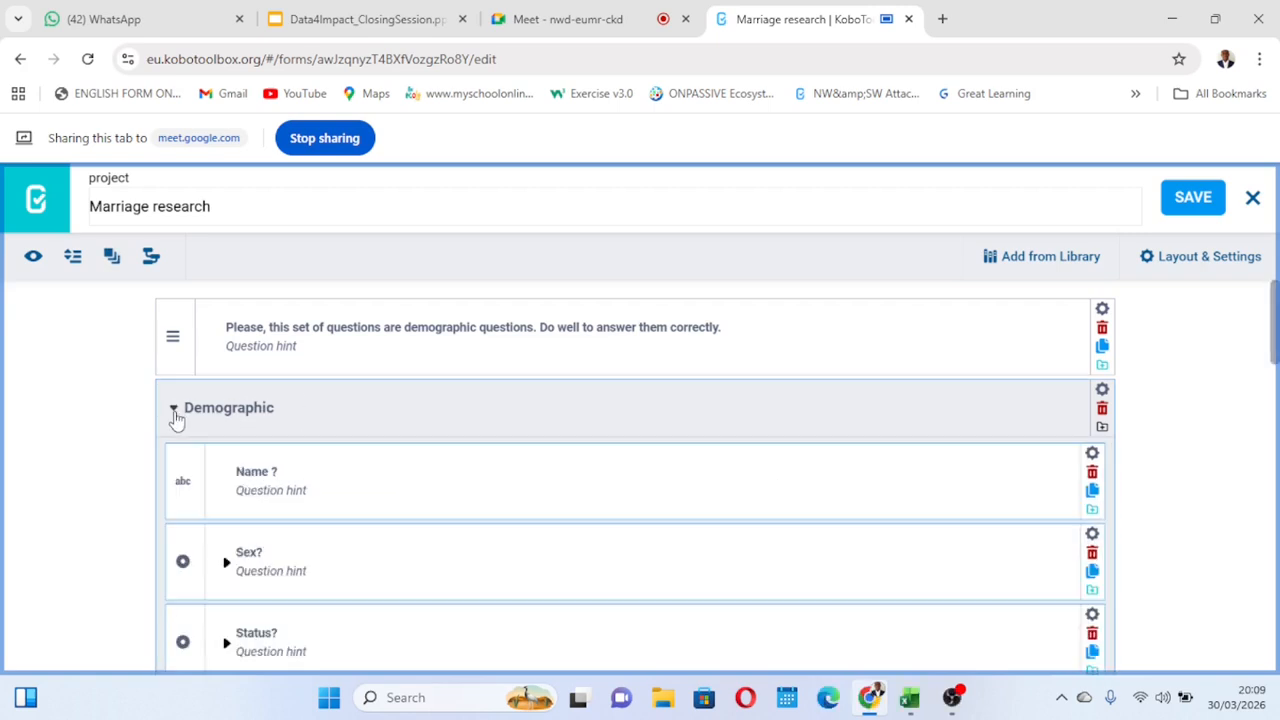
{"action": "scroll", "coordinate": [269, 466], "scroll_direction": "down", "scroll_amount": 2}
{"action": "scroll", "coordinate": [269, 466], "scroll_direction": "down", "scroll_amount": 7}
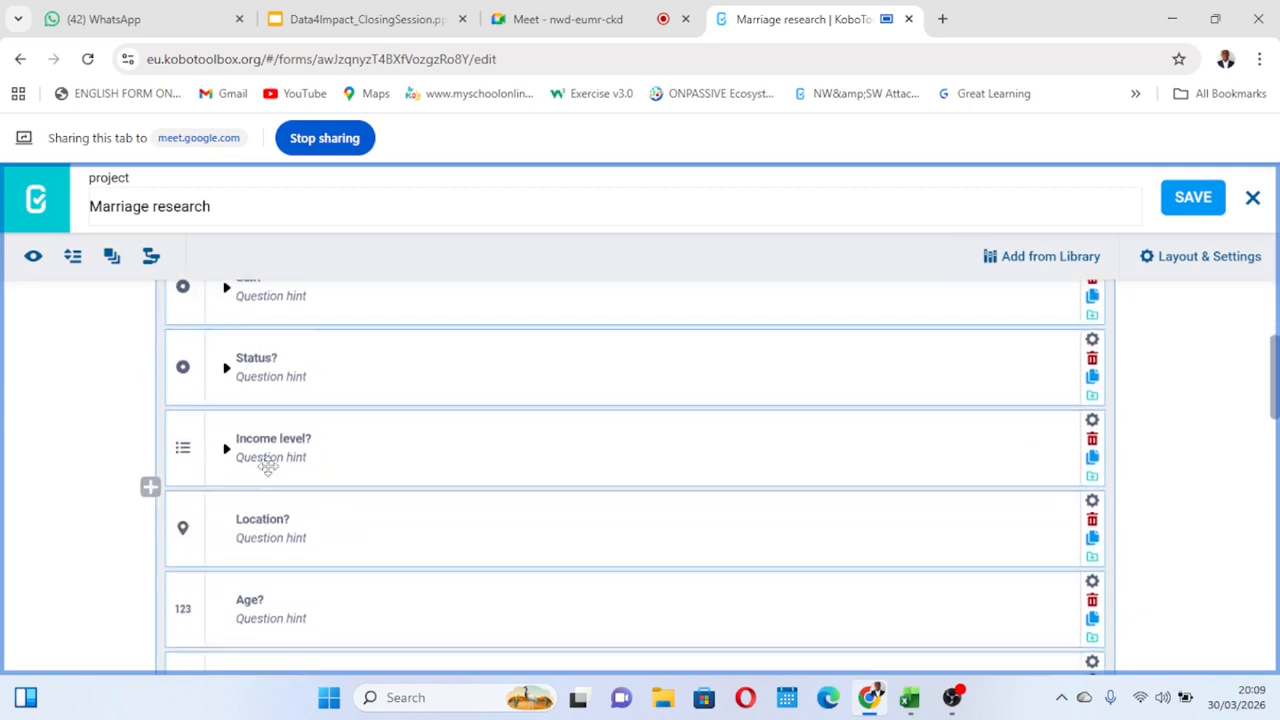
{"action": "scroll", "coordinate": [269, 470], "scroll_direction": "down", "scroll_amount": 7}
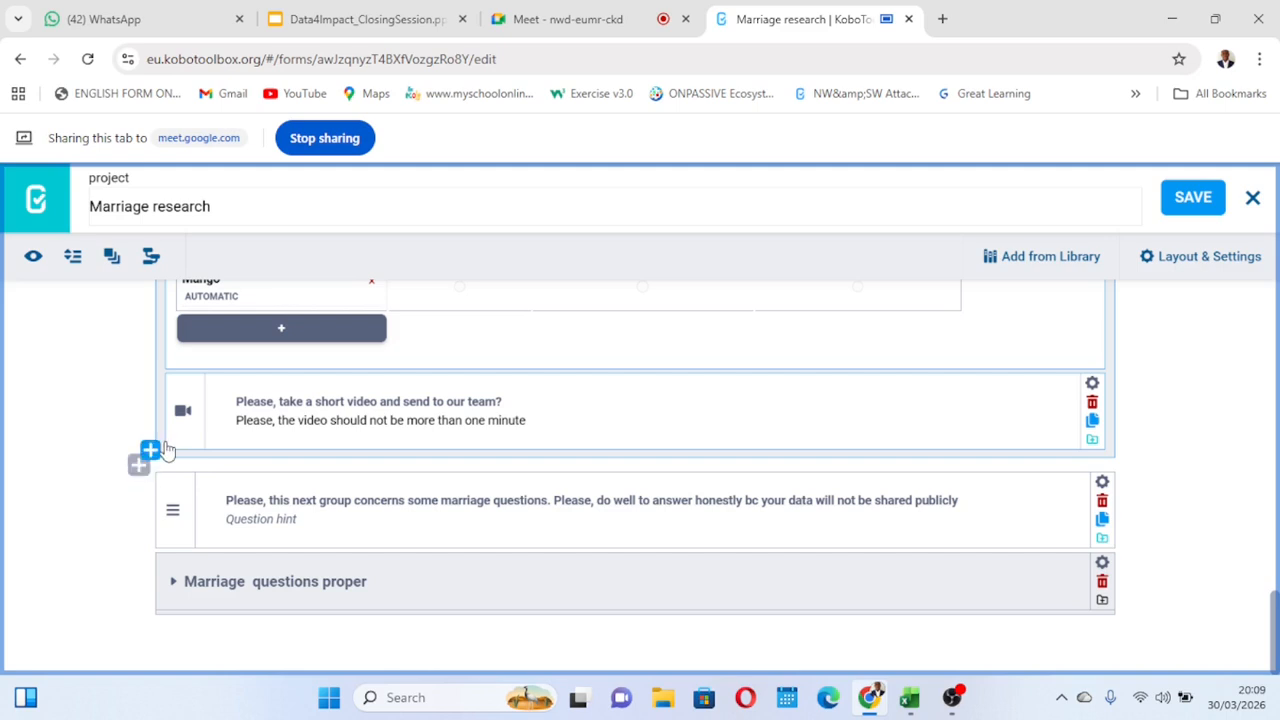
{"action": "left_click", "coordinate": [150, 450]}
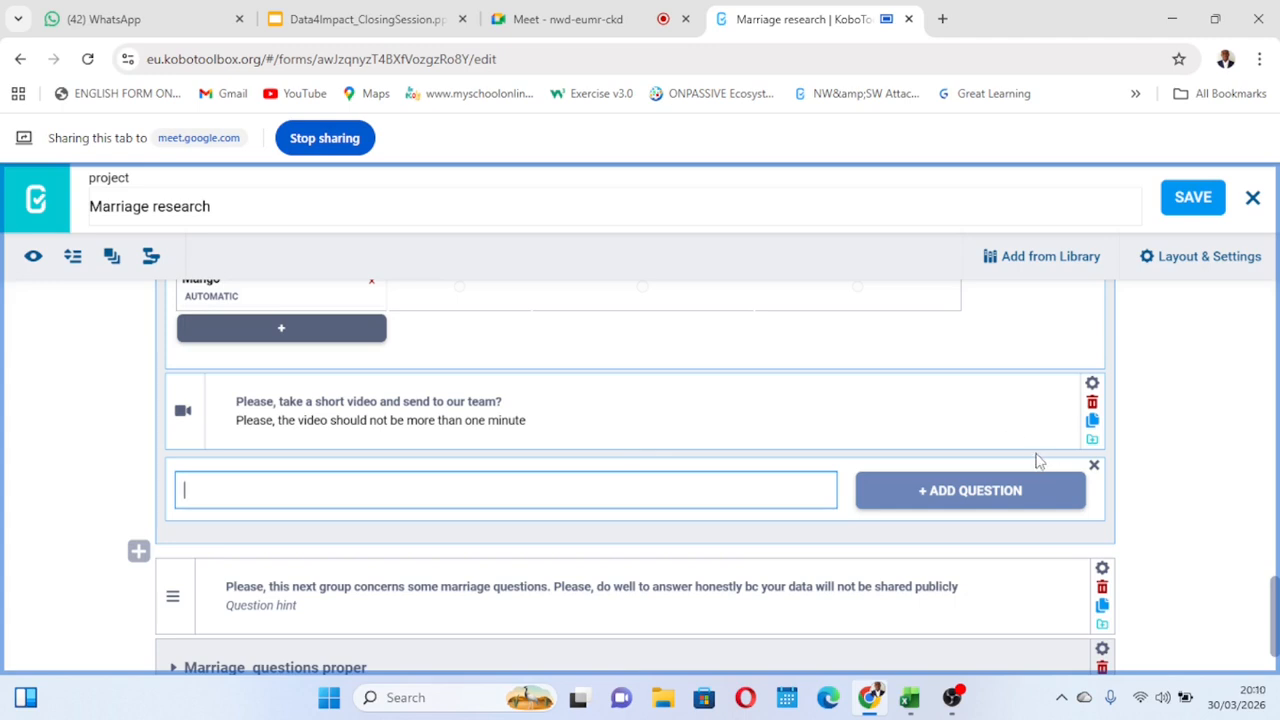
{"action": "left_click", "coordinate": [1094, 466]}
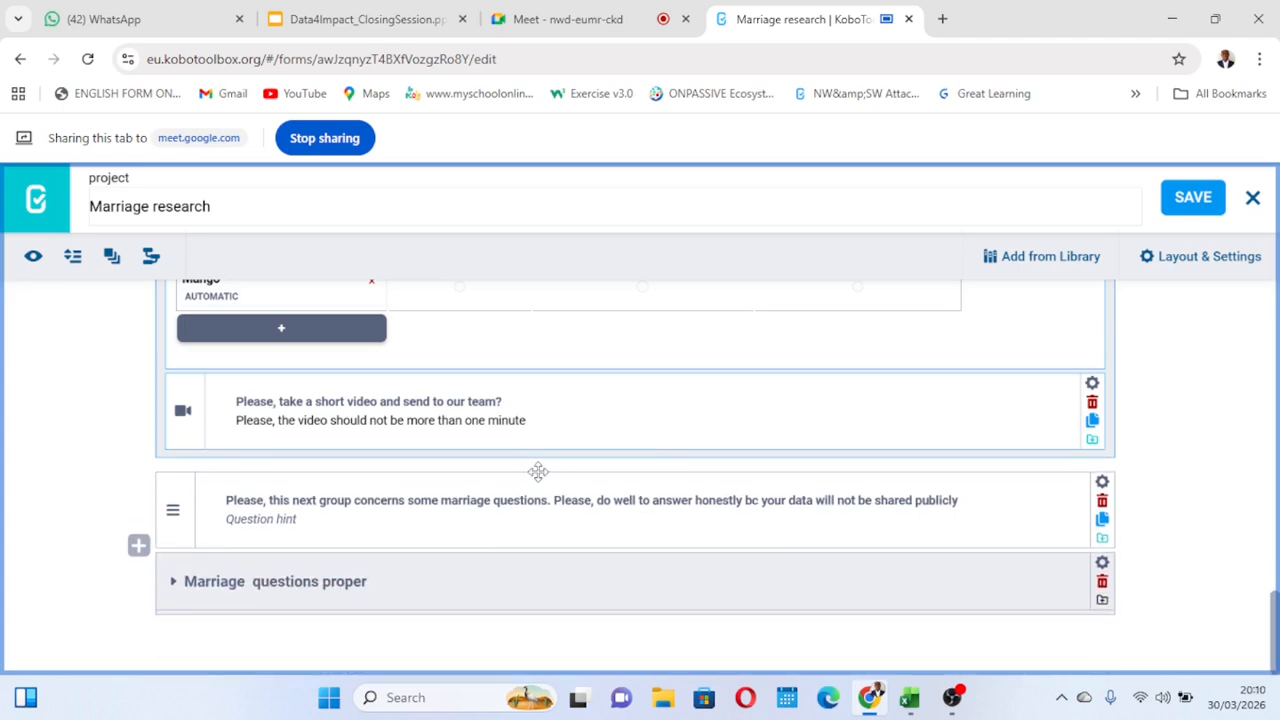
{"action": "left_click", "coordinate": [138, 465]}
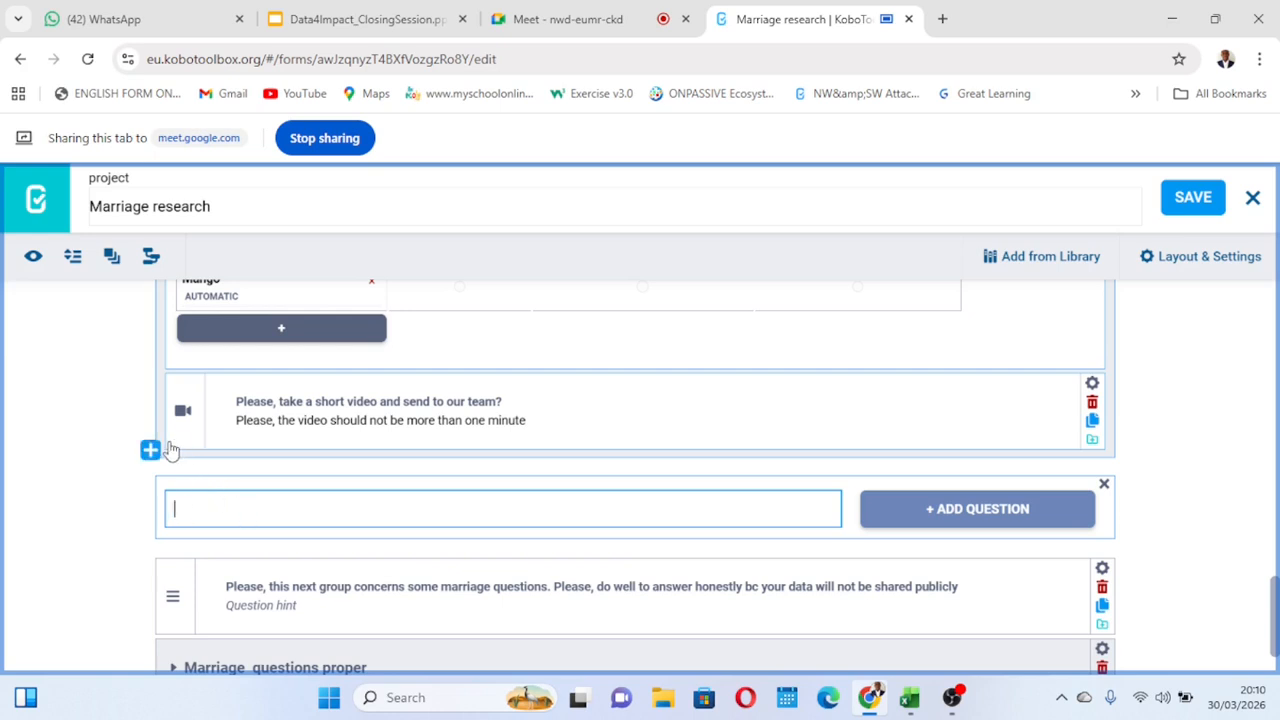
{"action": "left_click", "coordinate": [1104, 484]}
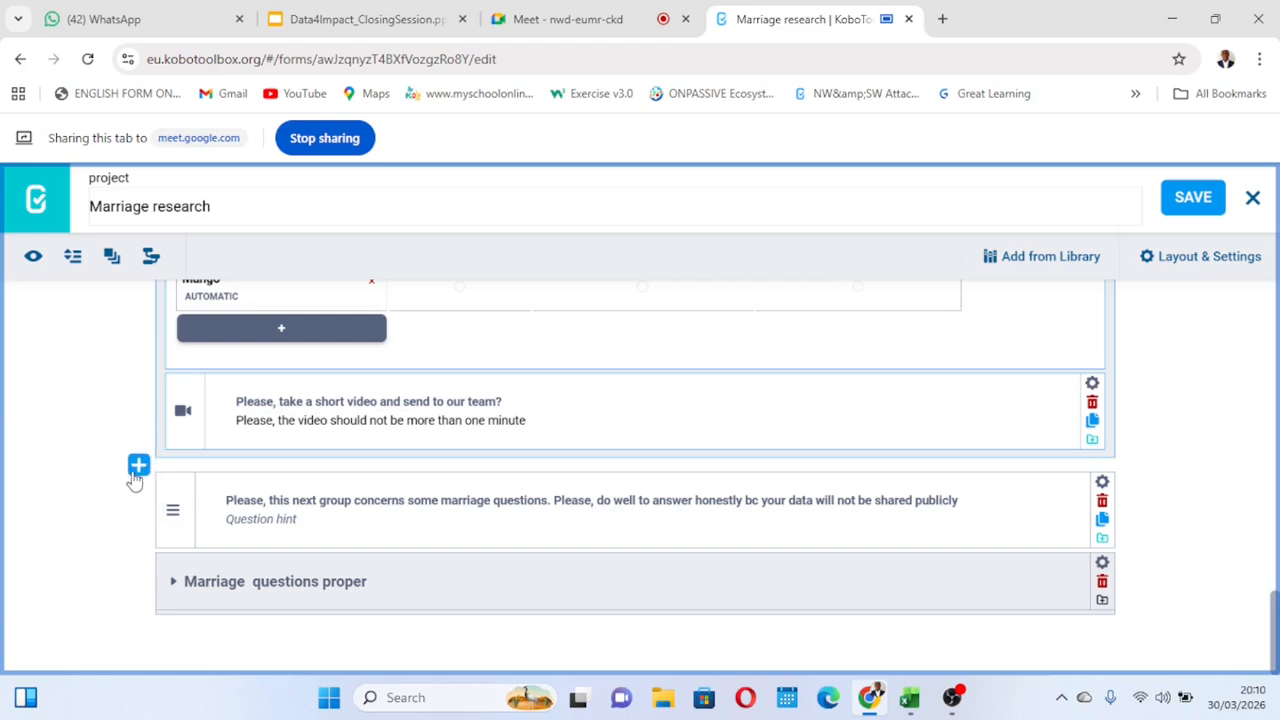
Add a Text question "Name?" directly below the Demographic group, outside it, and save the form
{"action": "left_click", "coordinate": [139, 466]}
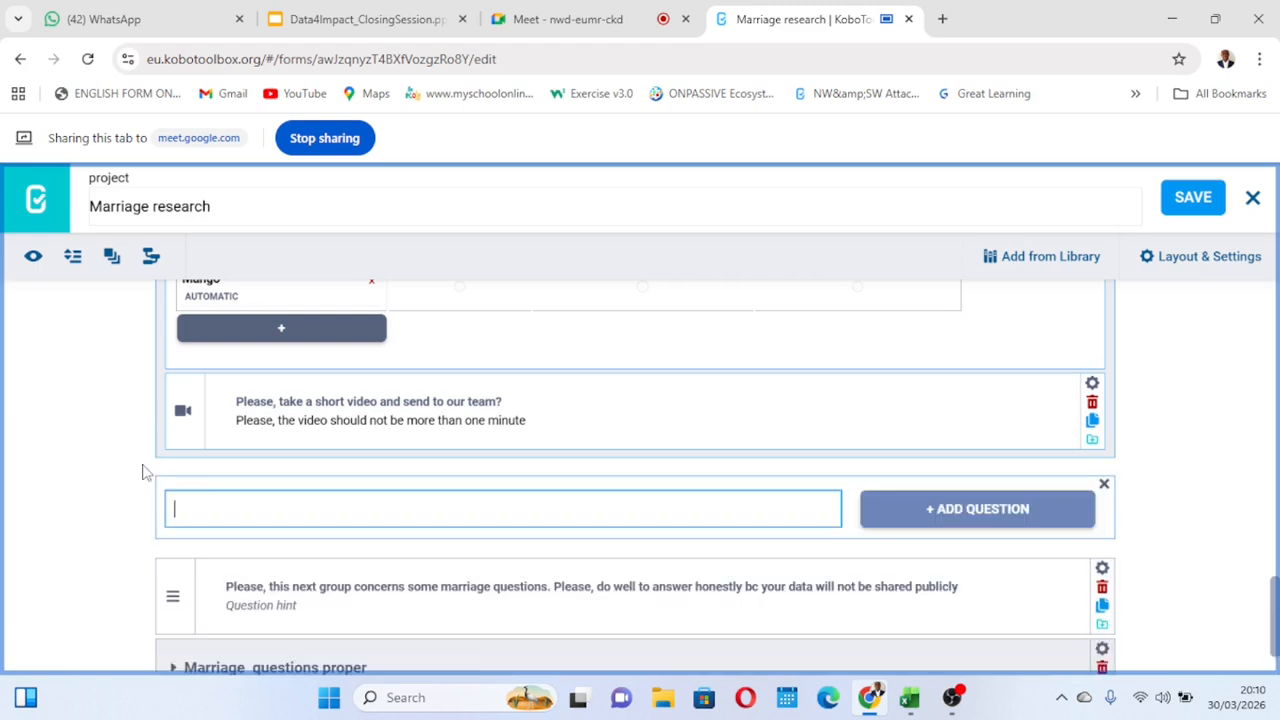
{"action": "type", "text": "Name?"}
{"action": "left_click", "coordinate": [1000, 510]}
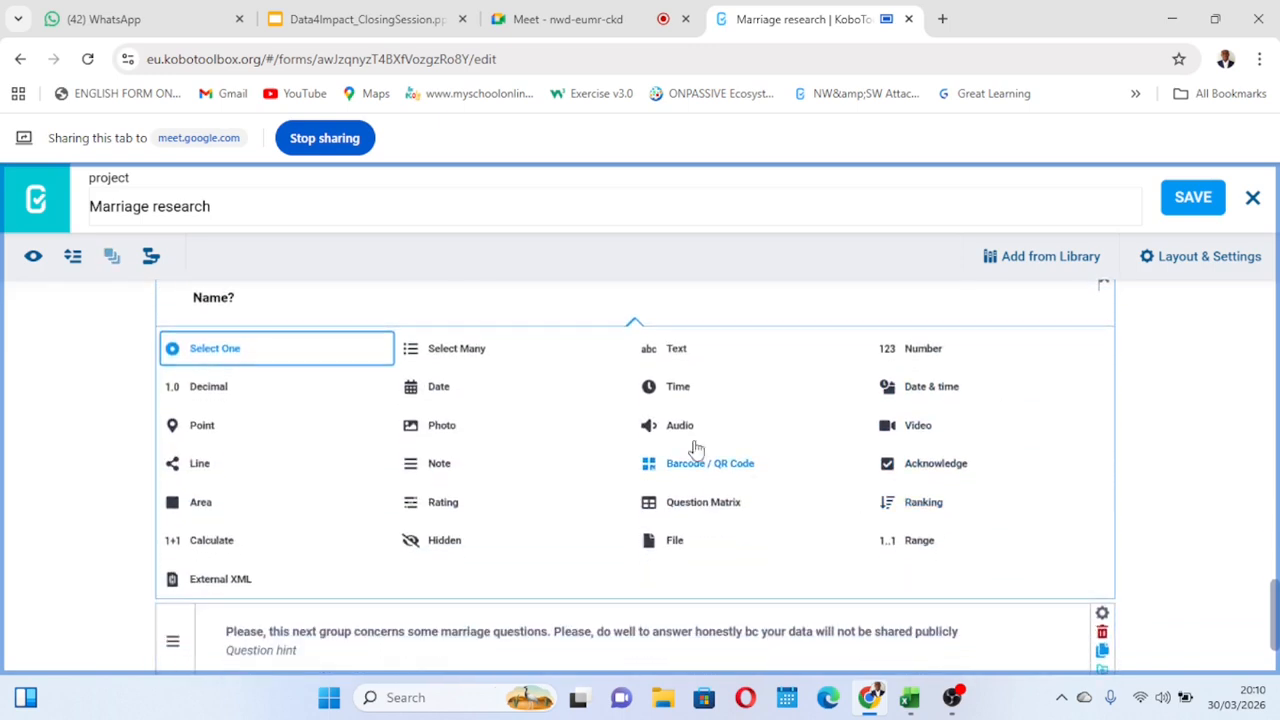
{"action": "left_click", "coordinate": [679, 350]}
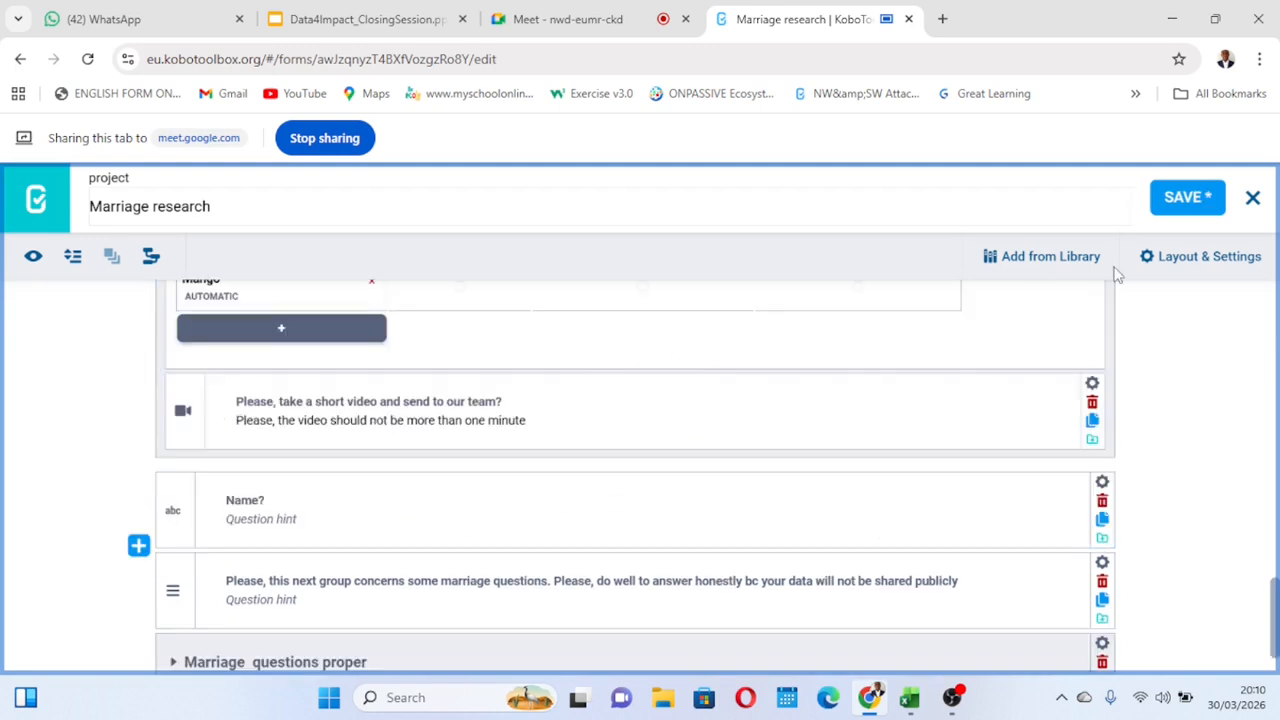
{"action": "left_click", "coordinate": [1187, 197]}
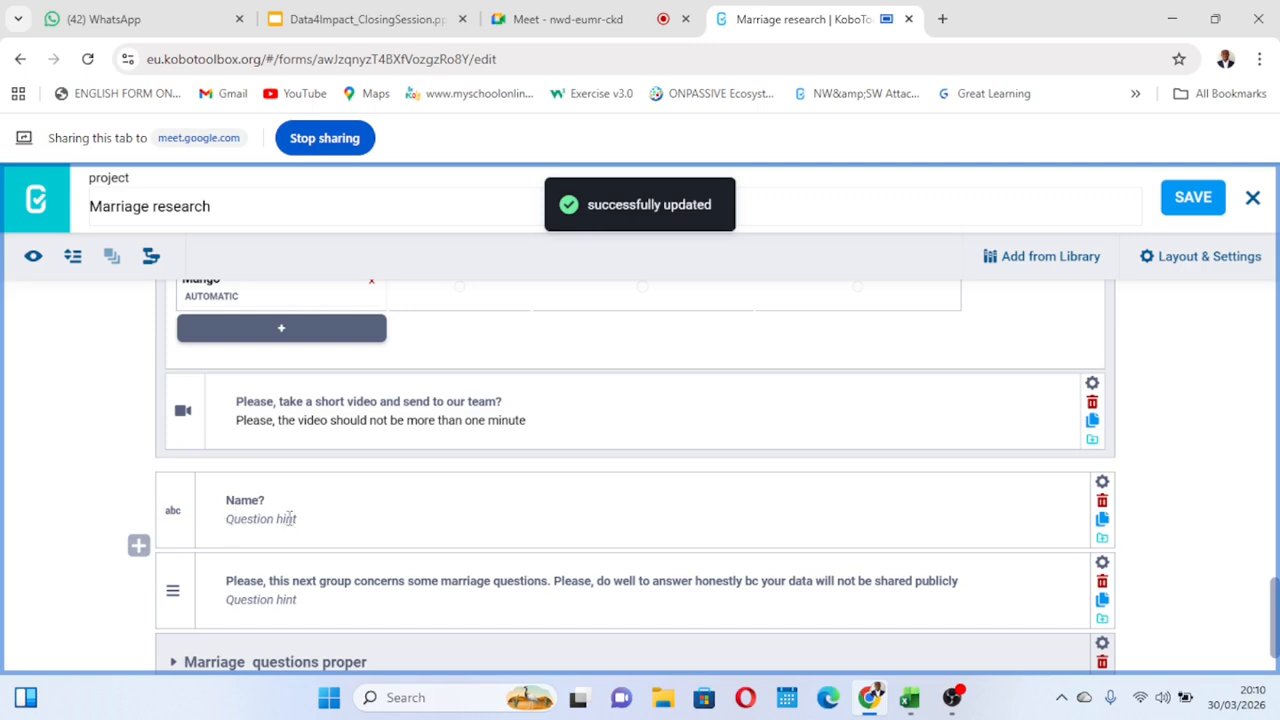
Collapse the Demographic group and delete the "Name?" question that sits outside it
{"action": "scroll", "coordinate": [280, 490], "scroll_direction": "up", "scroll_amount": 4}
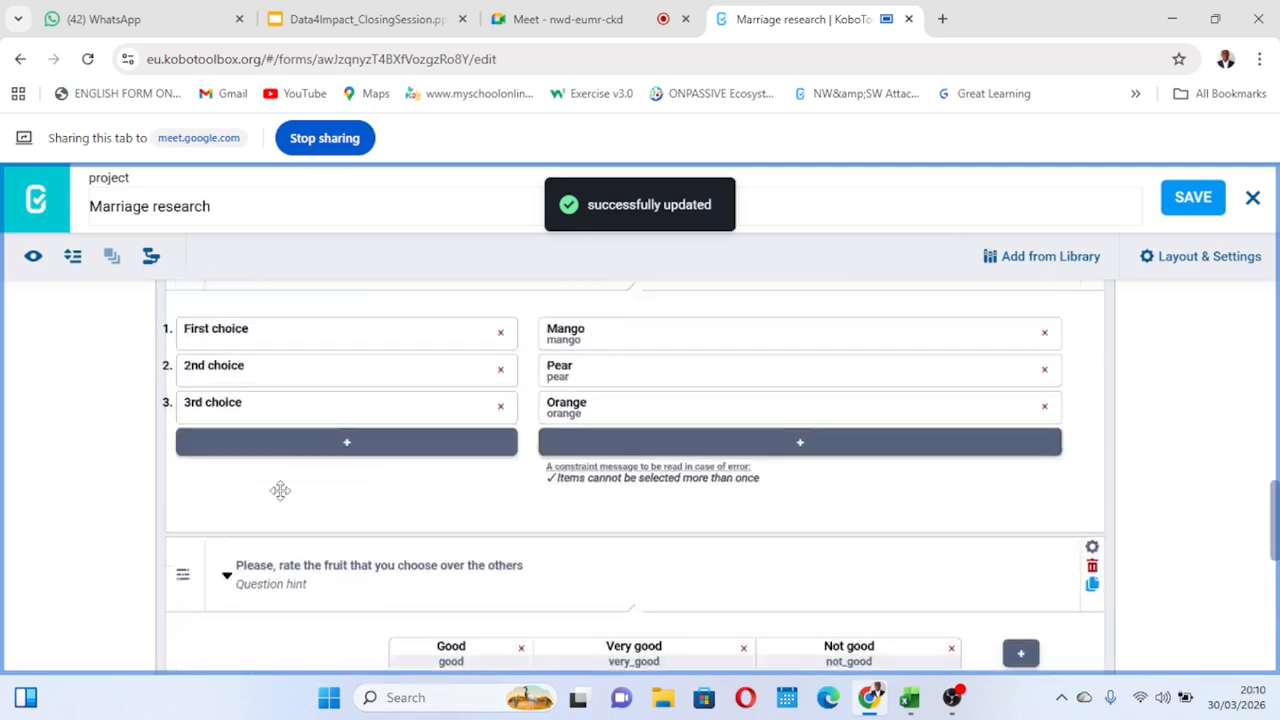
{"action": "scroll", "coordinate": [280, 490], "scroll_direction": "up", "scroll_amount": 10}
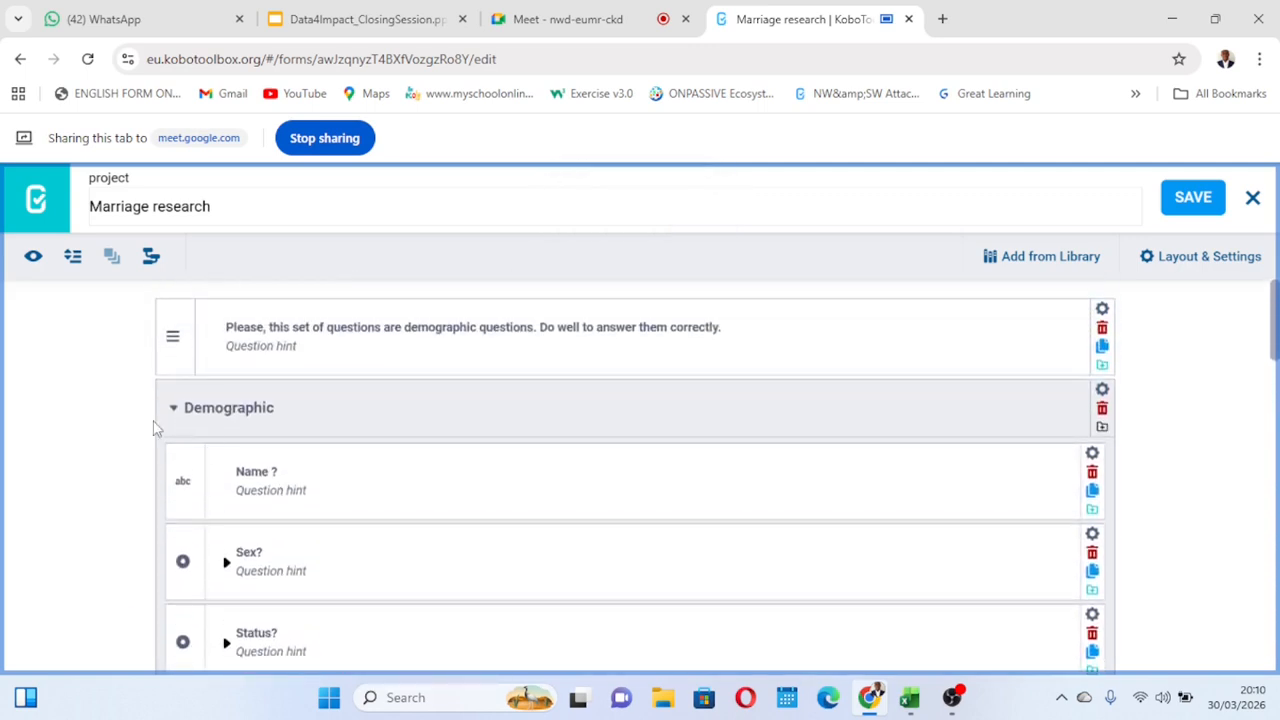
{"action": "left_click", "coordinate": [173, 410]}
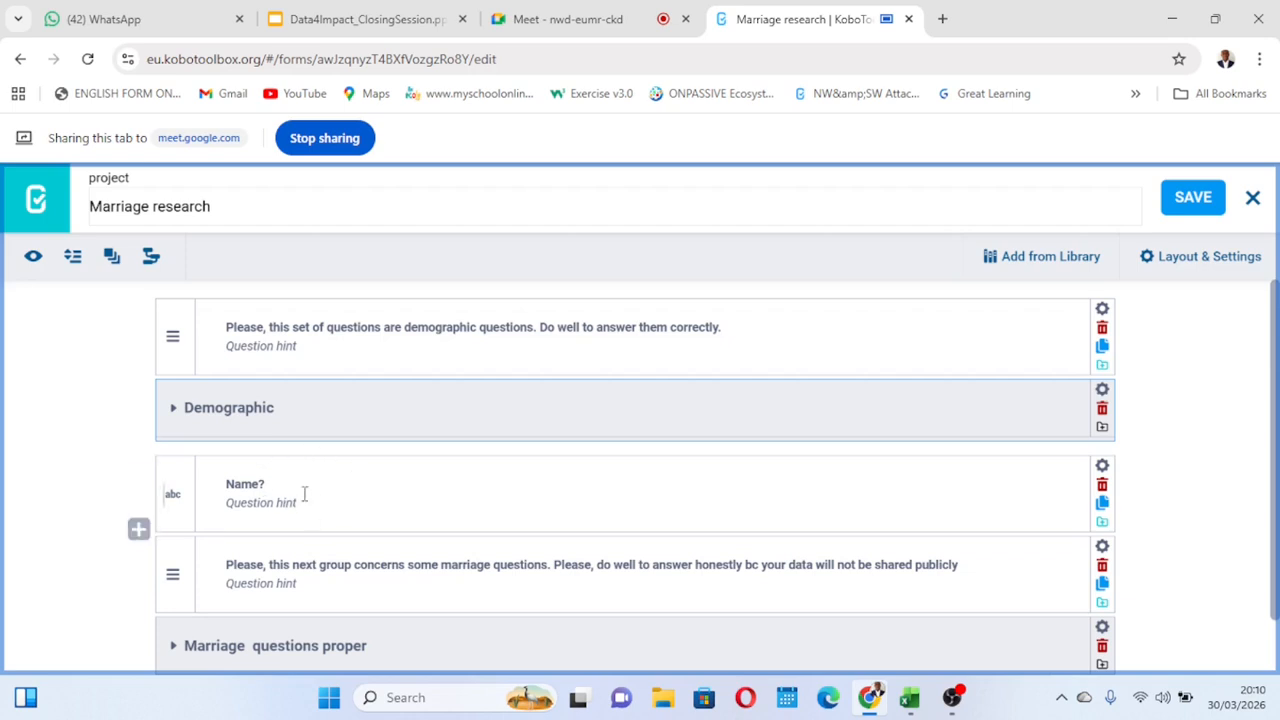
{"action": "left_click", "coordinate": [1102, 487]}
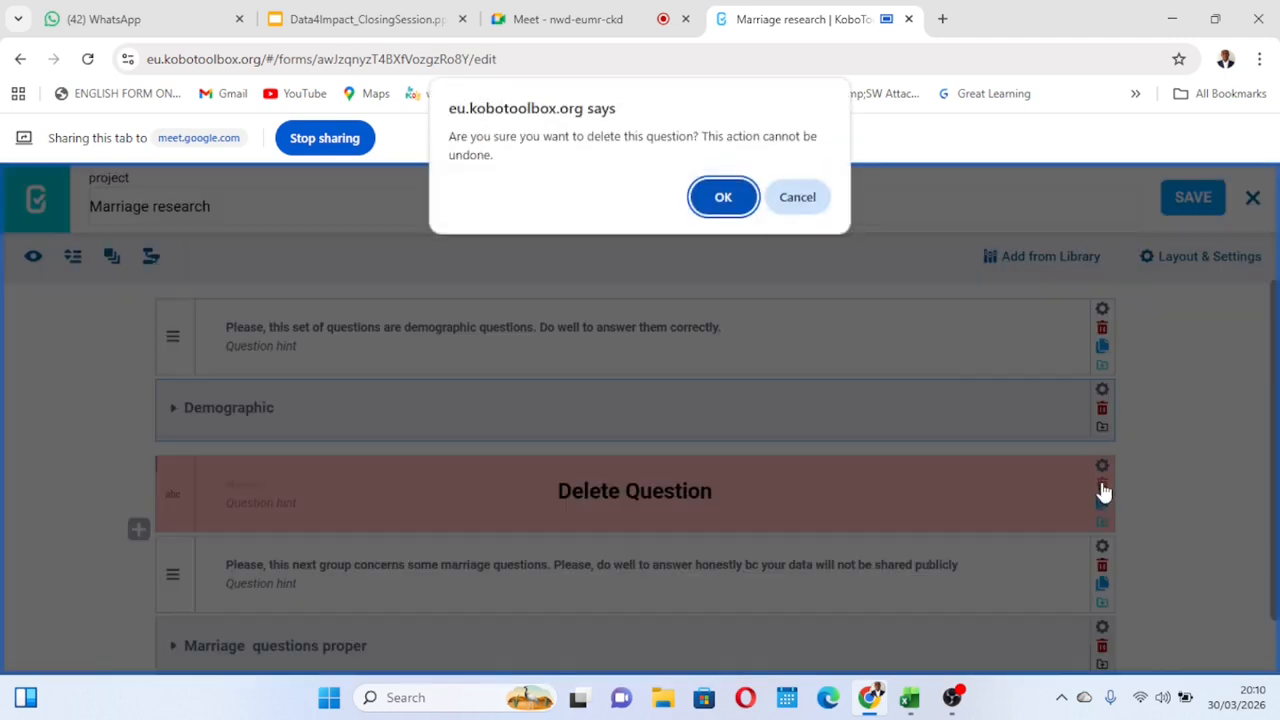
{"action": "left_click", "coordinate": [724, 199]}
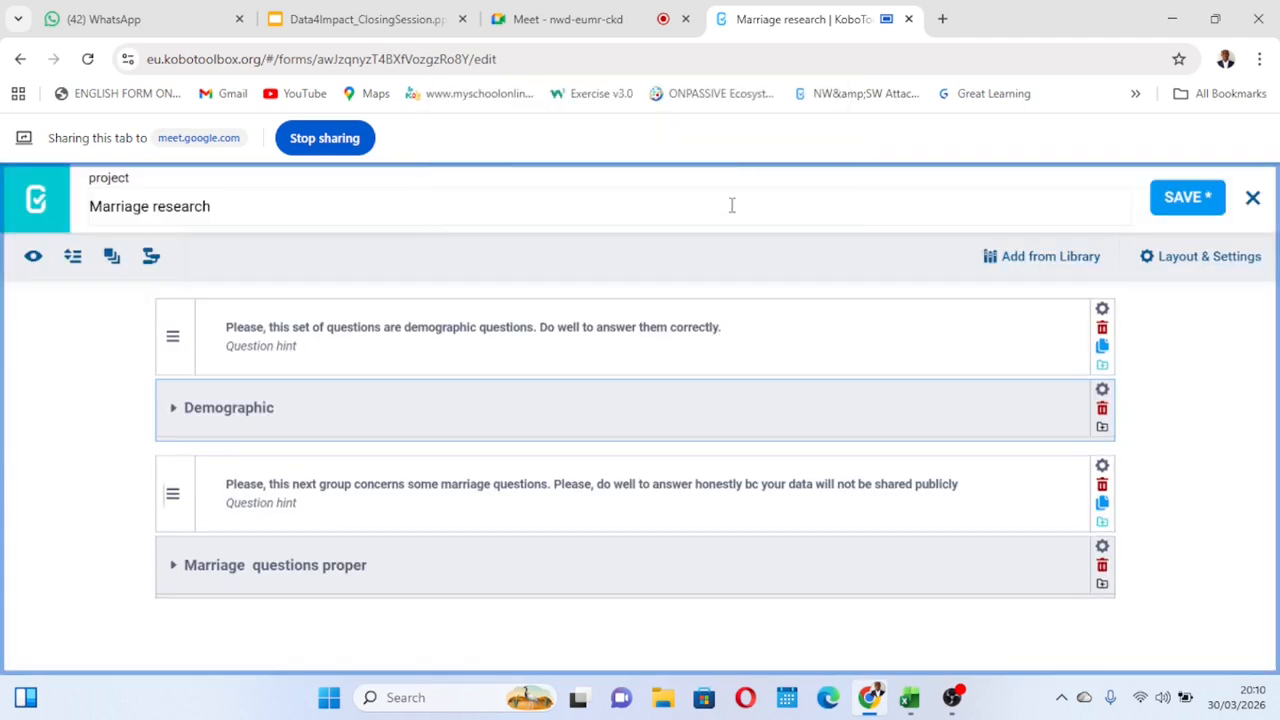
Expand the Demographic group, move its "Name ?" question below "Sex?", and save the form
{"action": "left_click", "coordinate": [172, 409]}
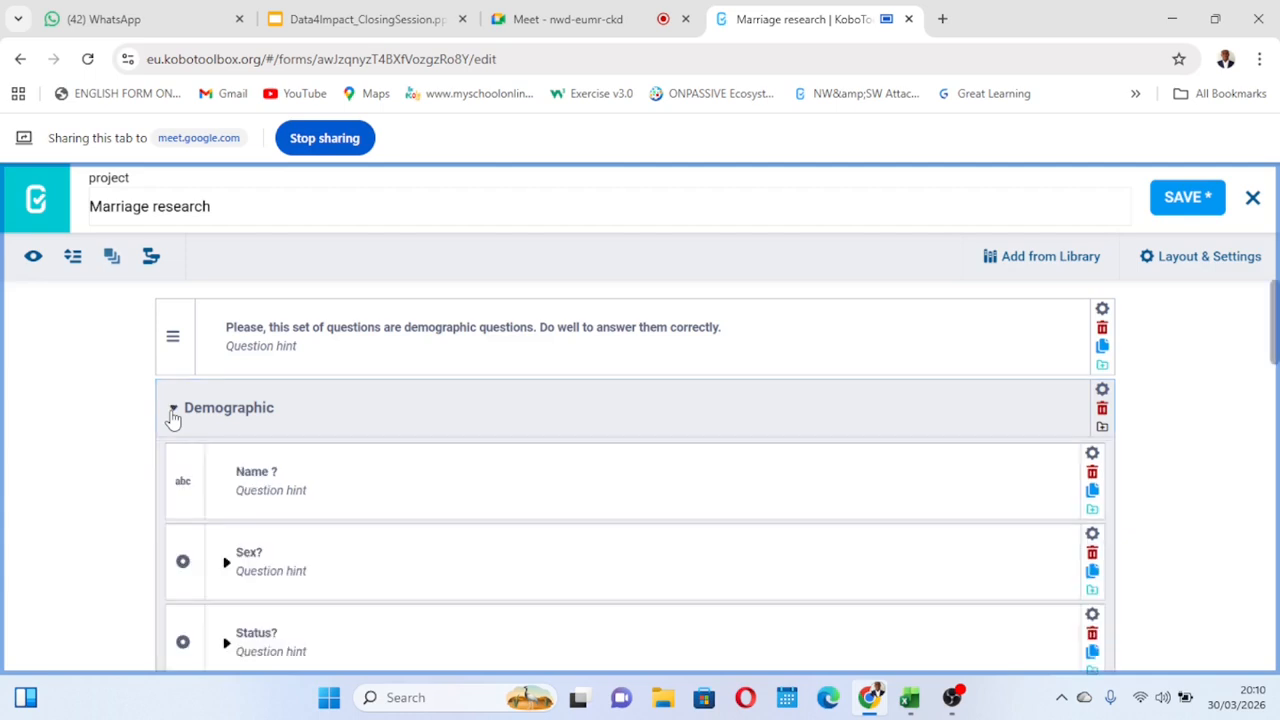
{"action": "scroll", "coordinate": [433, 526], "scroll_direction": "down", "scroll_amount": 1}
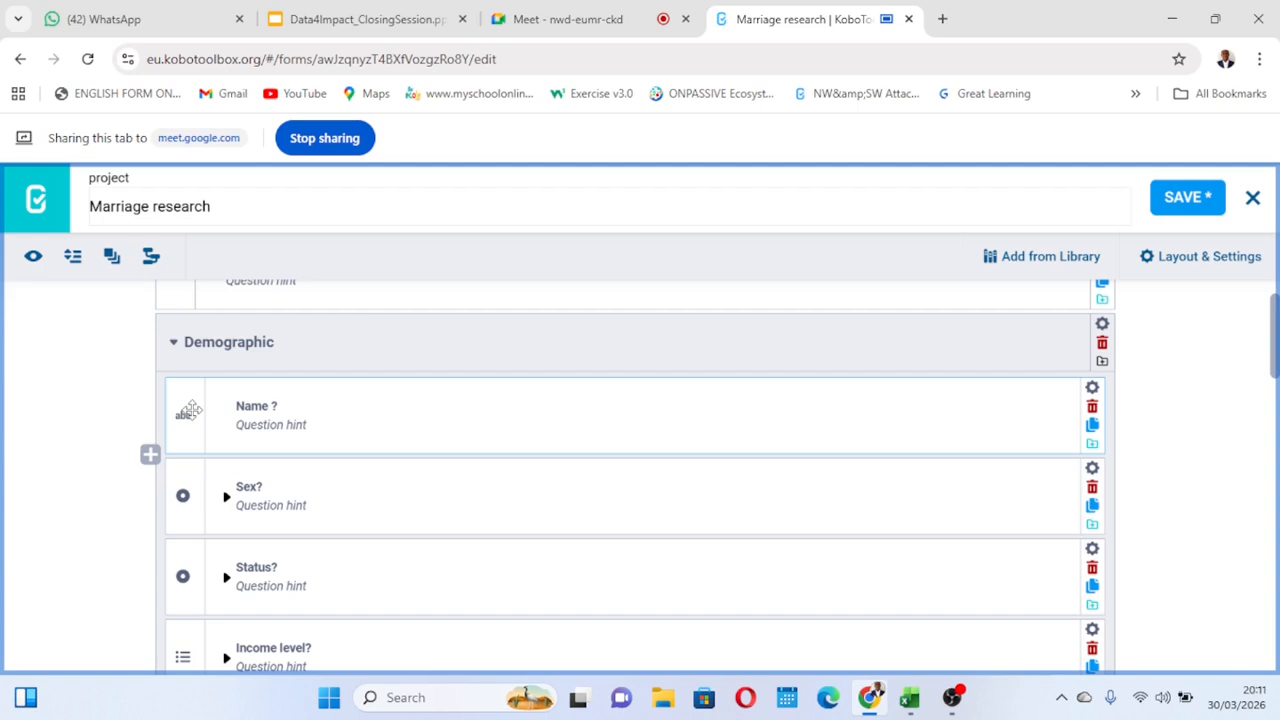
{"action": "left_click_drag", "start_coordinate": [189, 411], "coordinate": [186, 489]}
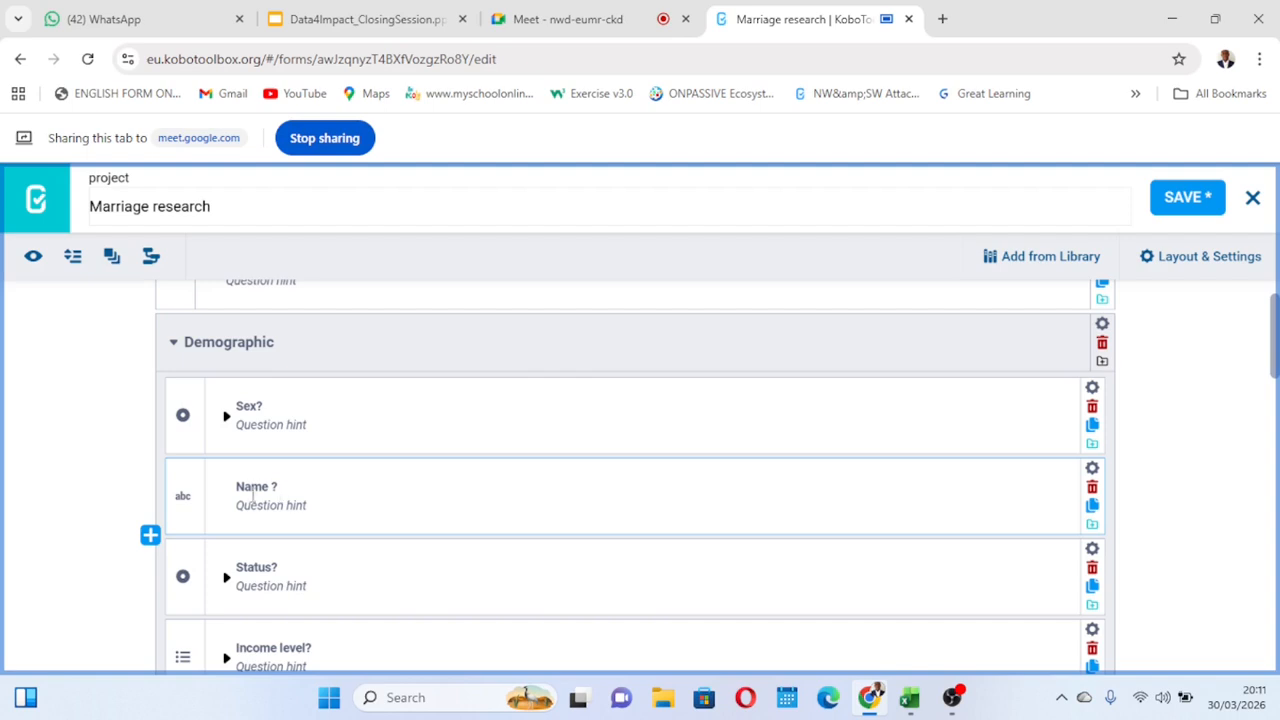
{"action": "scroll", "coordinate": [366, 501], "scroll_direction": "down", "scroll_amount": 2}
{"action": "scroll", "coordinate": [366, 501], "scroll_direction": "up", "scroll_amount": 1}
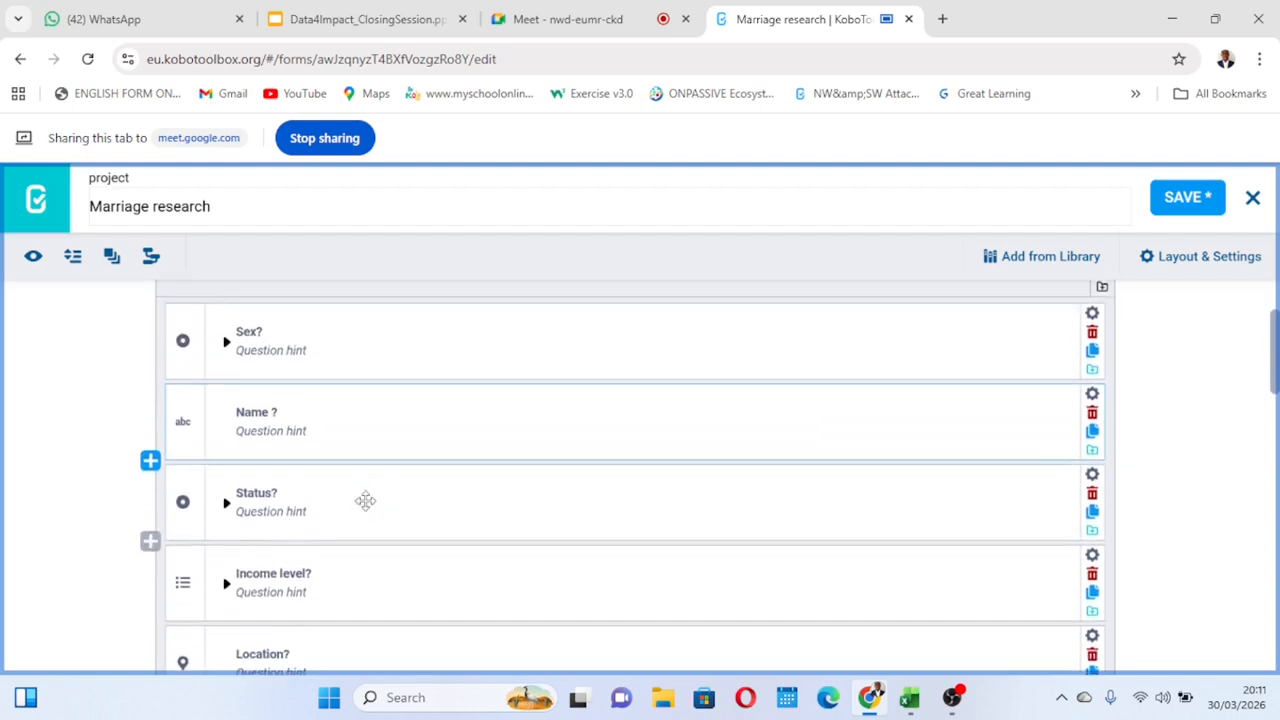
{"action": "scroll", "coordinate": [365, 501], "scroll_direction": "up", "scroll_amount": 1}
{"action": "scroll", "coordinate": [366, 501], "scroll_direction": "down", "scroll_amount": 1}
{"action": "scroll", "coordinate": [367, 502], "scroll_direction": "up", "scroll_amount": 1}
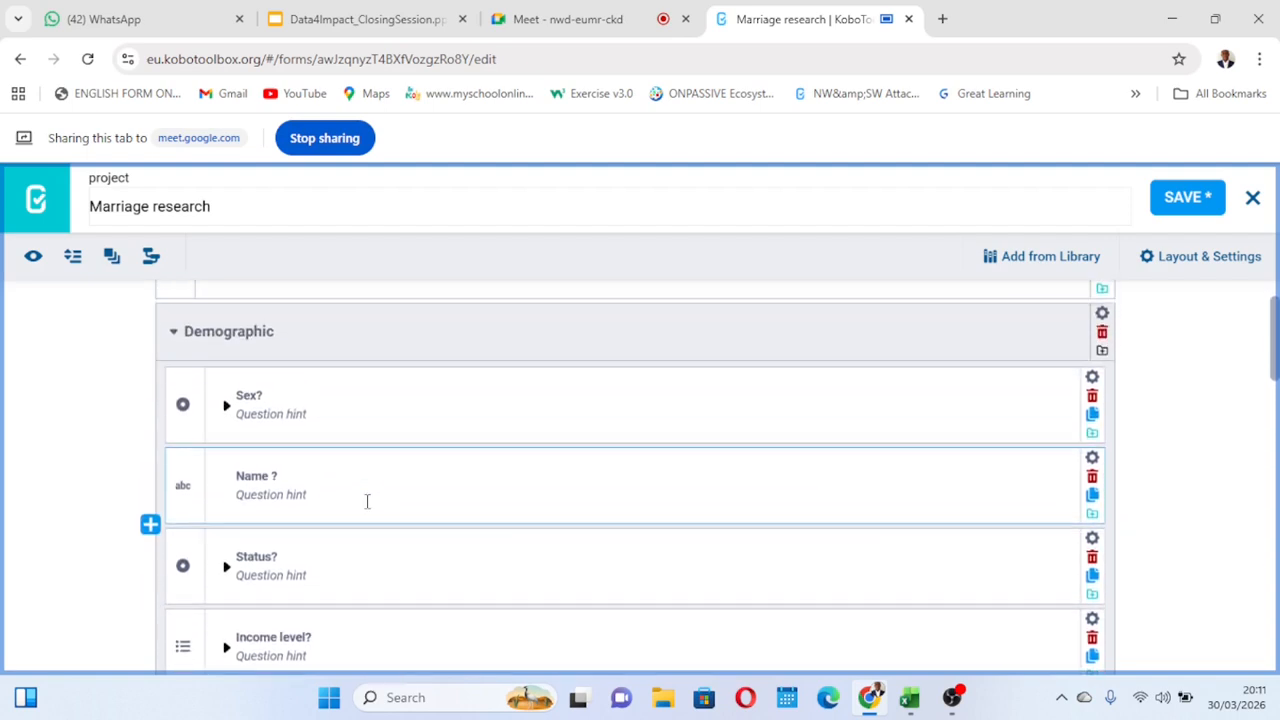
{"action": "scroll", "coordinate": [366, 501], "scroll_direction": "down", "scroll_amount": 1}
{"action": "scroll", "coordinate": [366, 501], "scroll_direction": "up", "scroll_amount": 1}
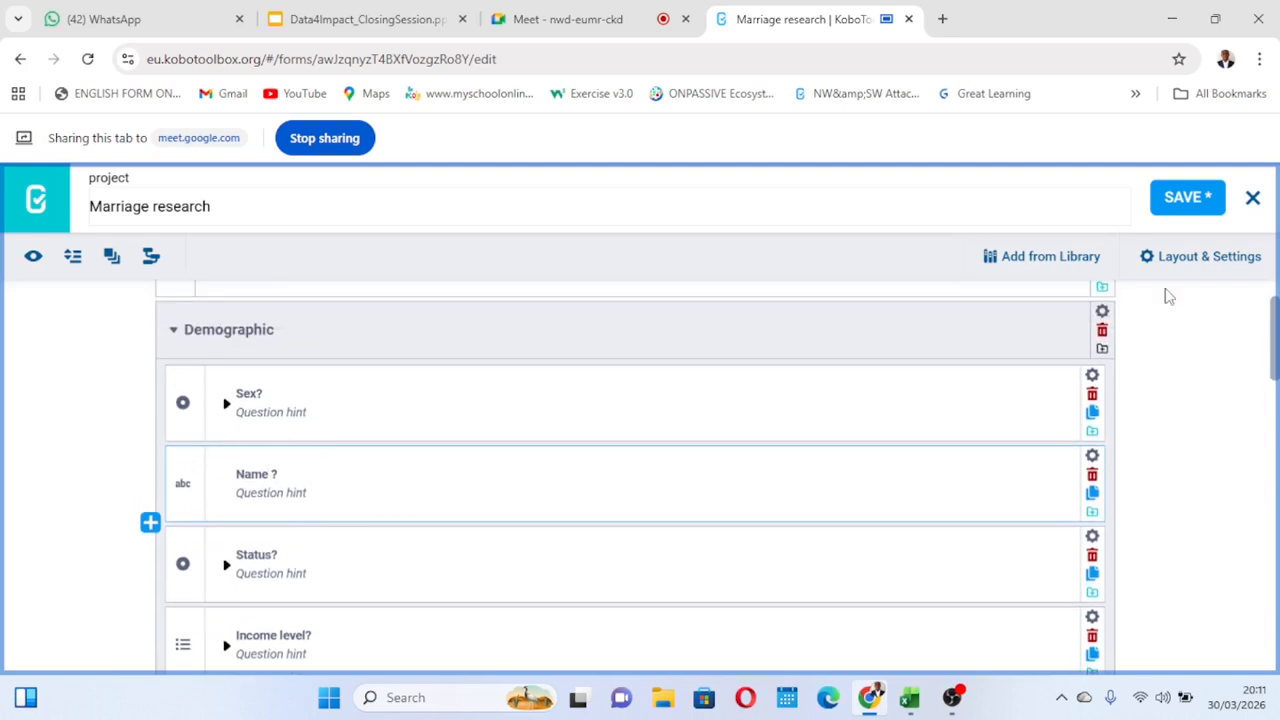
{"action": "left_click", "coordinate": [1181, 204]}
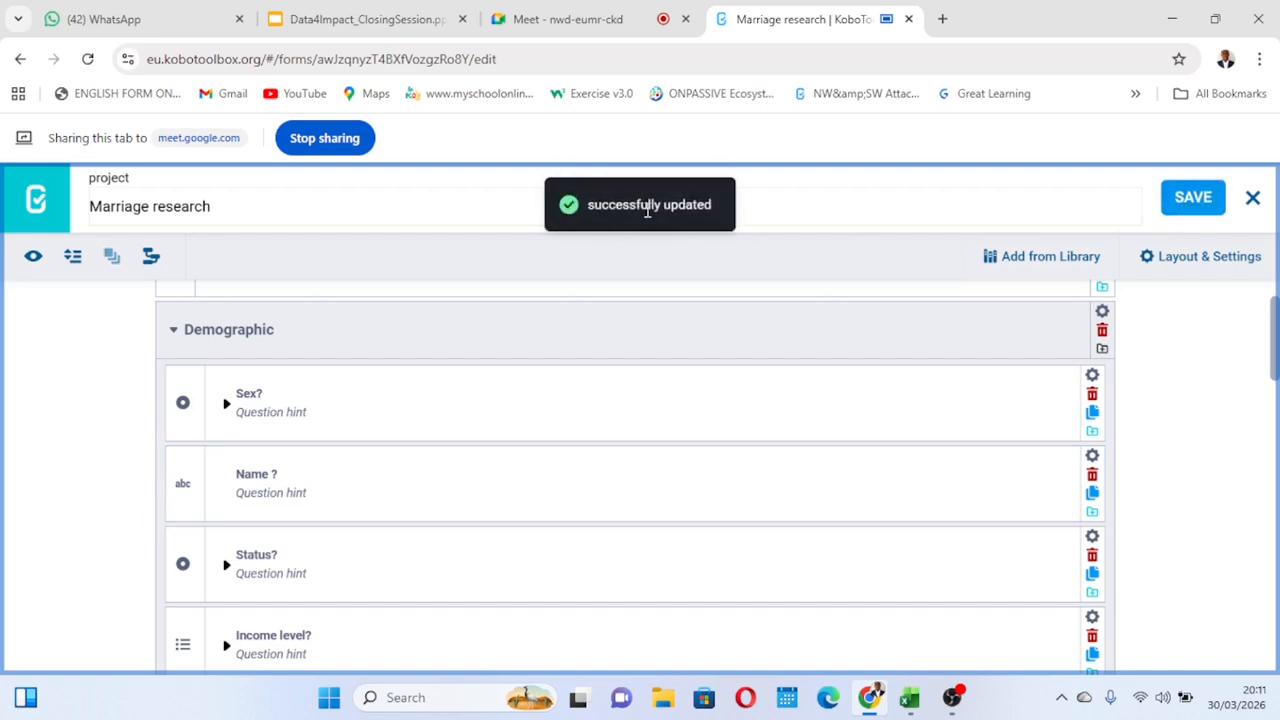
Examine the Demographic group's questions and their types, from "Sex?" through "Date and time"
{"action": "left_click", "coordinate": [1094, 204]}
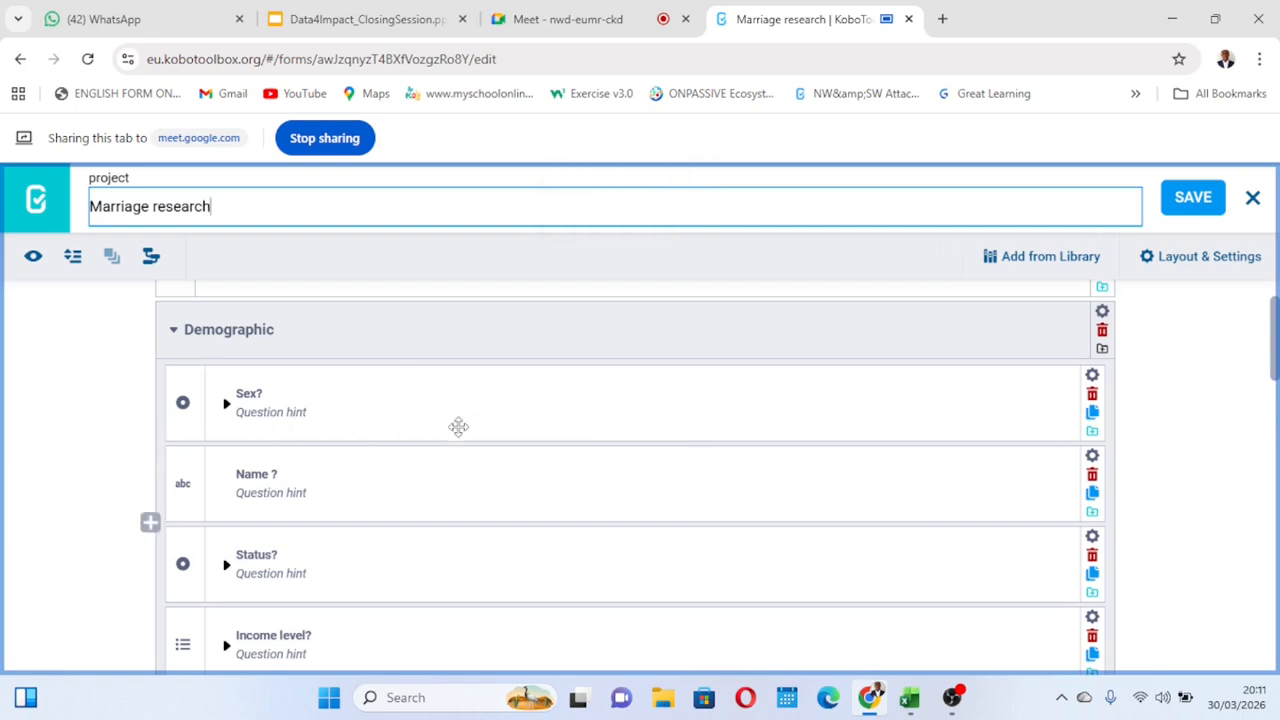
{"action": "scroll", "coordinate": [449, 446], "scroll_direction": "down", "scroll_amount": 1}
{"action": "scroll", "coordinate": [451, 446], "scroll_direction": "up", "scroll_amount": 1}
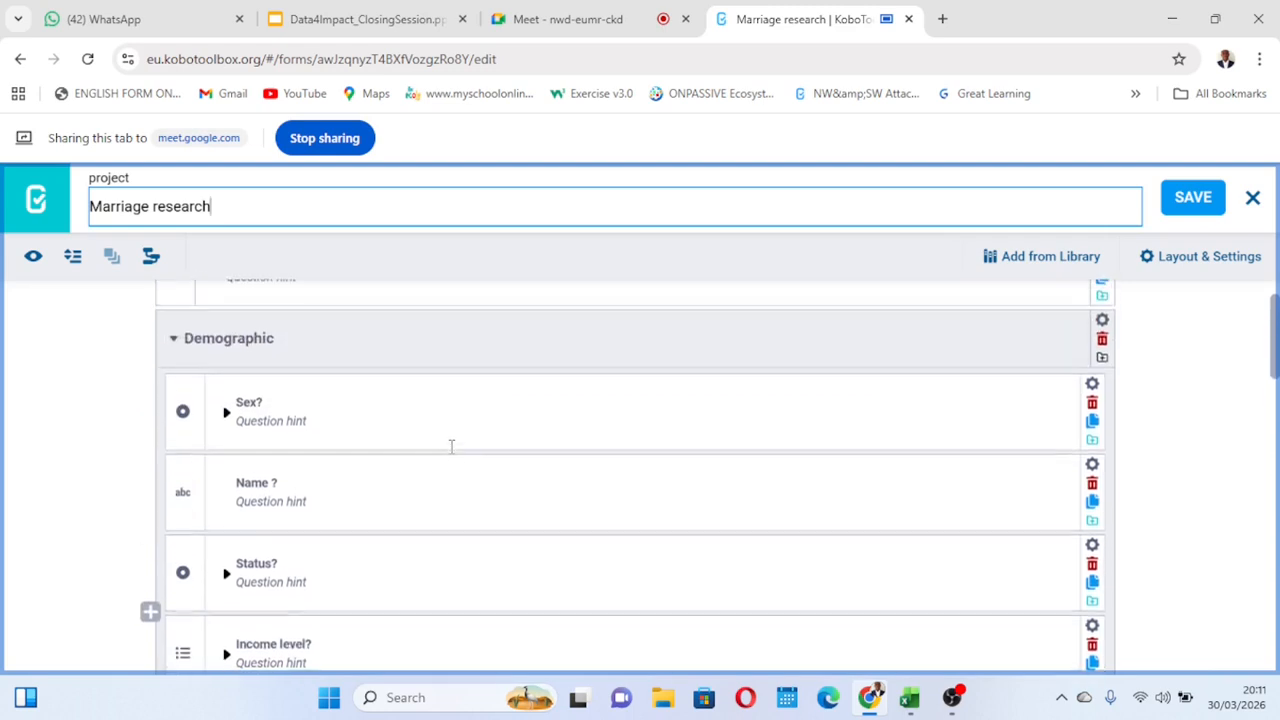
{"action": "scroll", "coordinate": [357, 466], "scroll_direction": "down", "scroll_amount": 1}
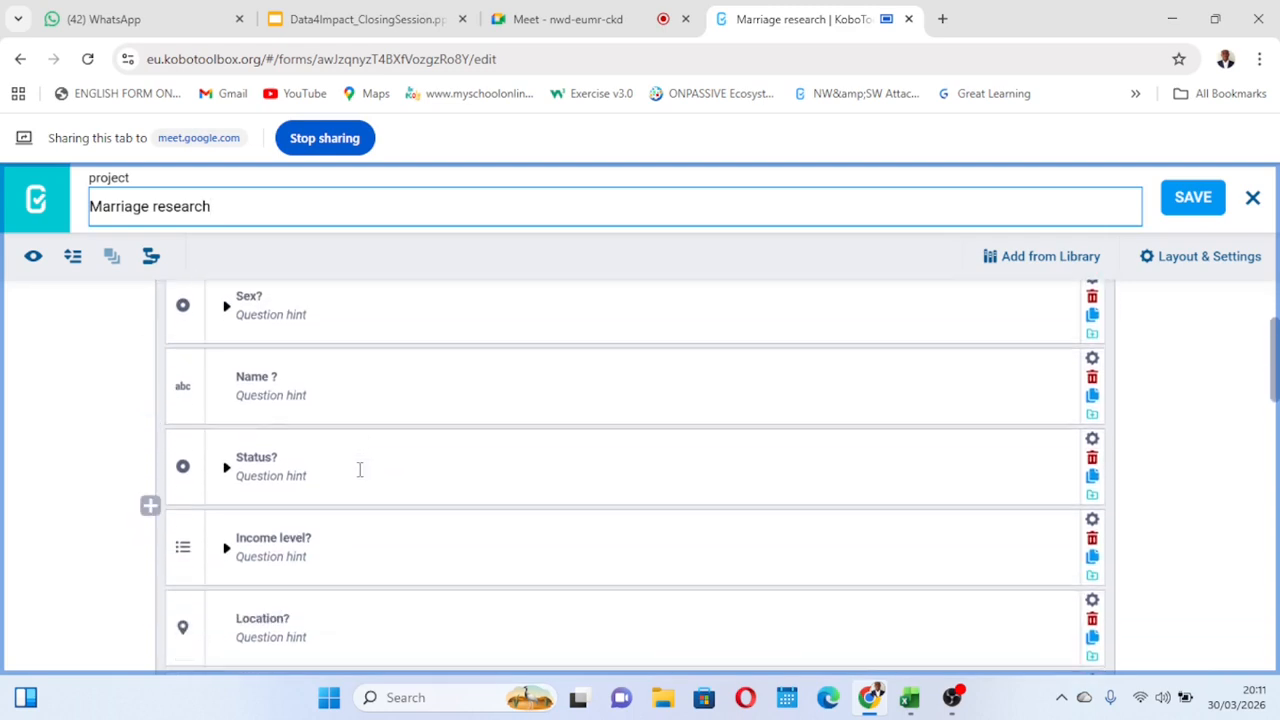
{"action": "scroll", "coordinate": [360, 470], "scroll_direction": "down", "scroll_amount": 1}
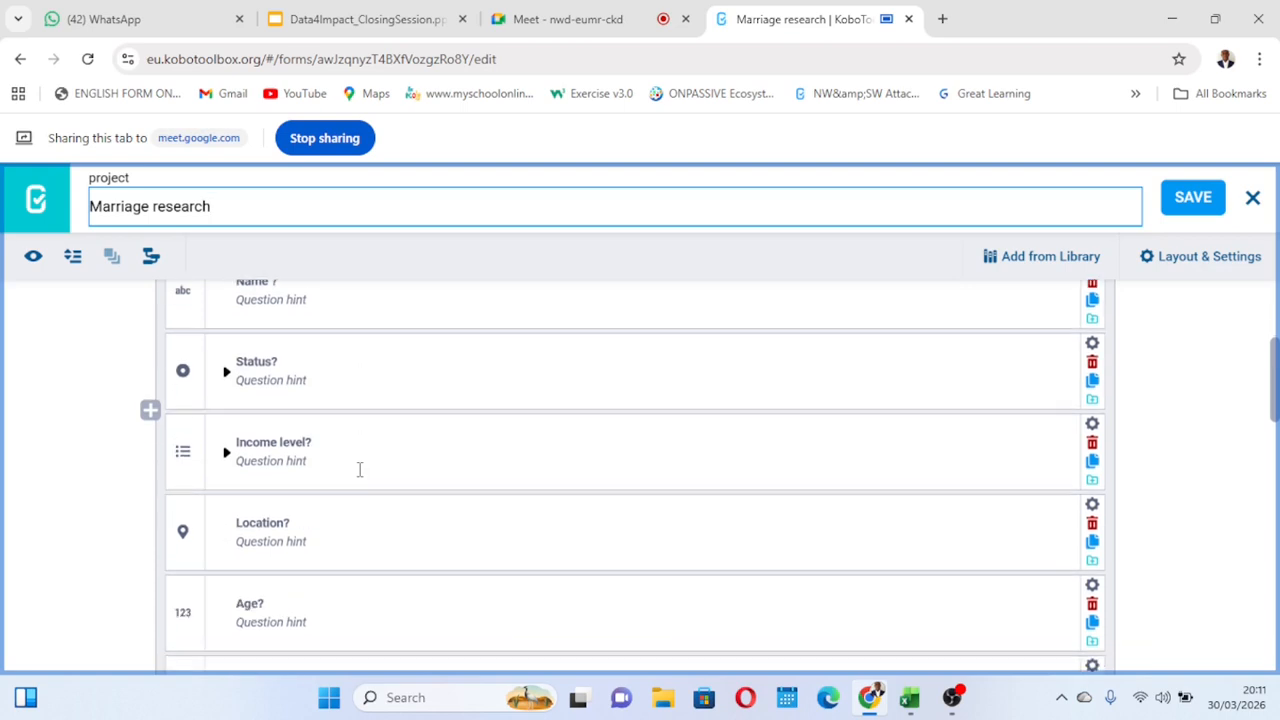
{"action": "scroll", "coordinate": [360, 469], "scroll_direction": "down", "scroll_amount": 2}
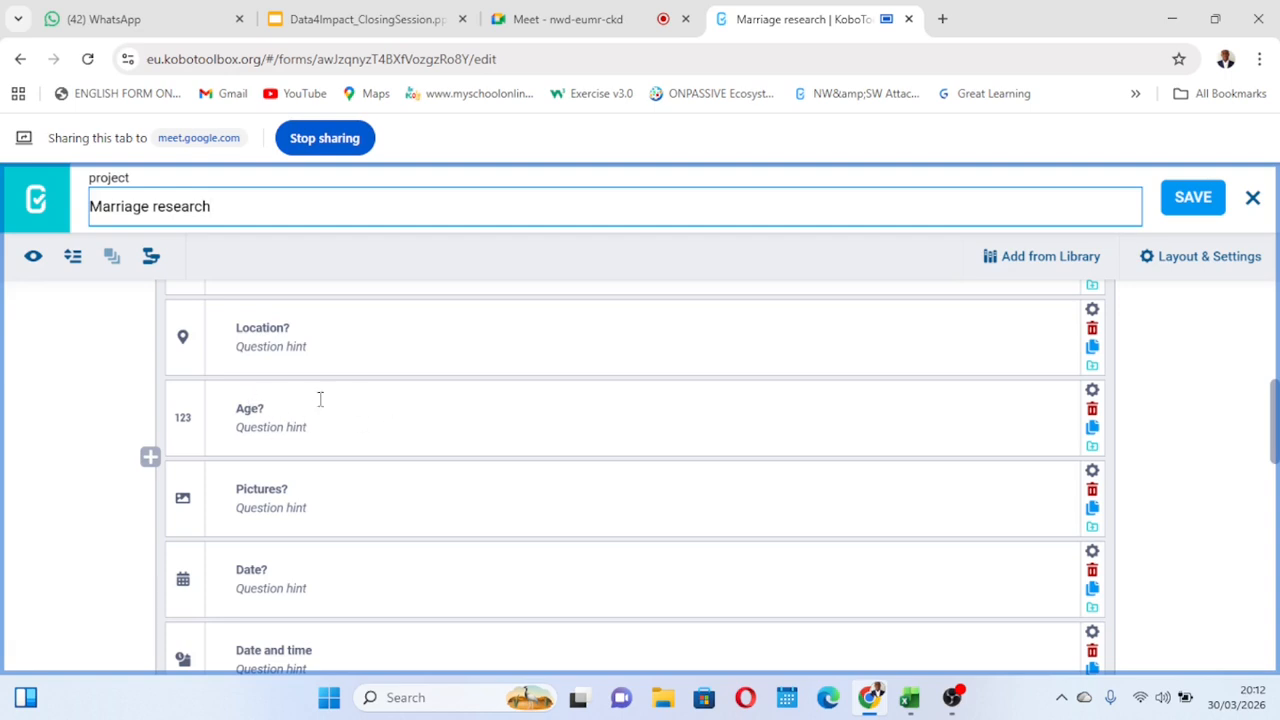
{"action": "scroll", "coordinate": [434, 423], "scroll_direction": "down", "scroll_amount": 1}
{"action": "scroll", "coordinate": [434, 423], "scroll_direction": "up", "scroll_amount": 1}
{"action": "scroll", "coordinate": [340, 414], "scroll_direction": "up", "scroll_amount": 1}
{"action": "scroll", "coordinate": [340, 414], "scroll_direction": "down", "scroll_amount": 1}
{"action": "scroll", "coordinate": [340, 414], "scroll_direction": "up", "scroll_amount": 1}
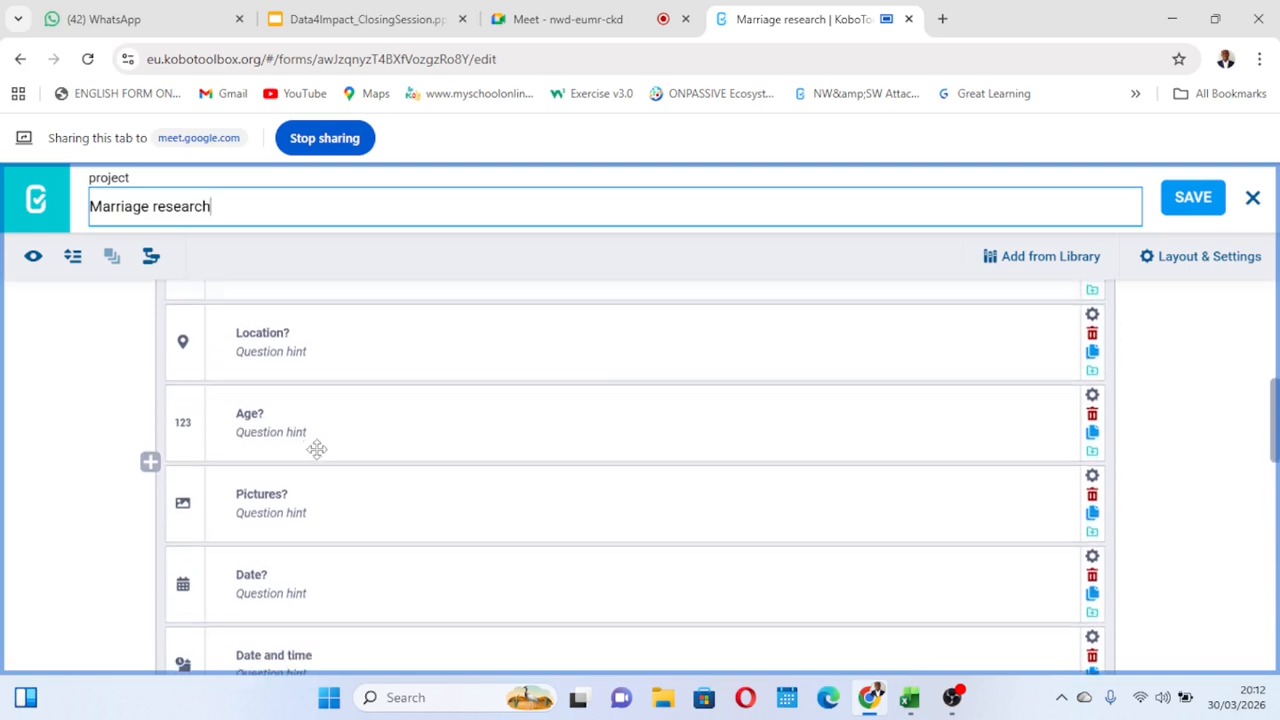
{"action": "scroll", "coordinate": [317, 449], "scroll_direction": "down", "scroll_amount": 1}
{"action": "scroll", "coordinate": [744, 432], "scroll_direction": "up", "scroll_amount": 1}
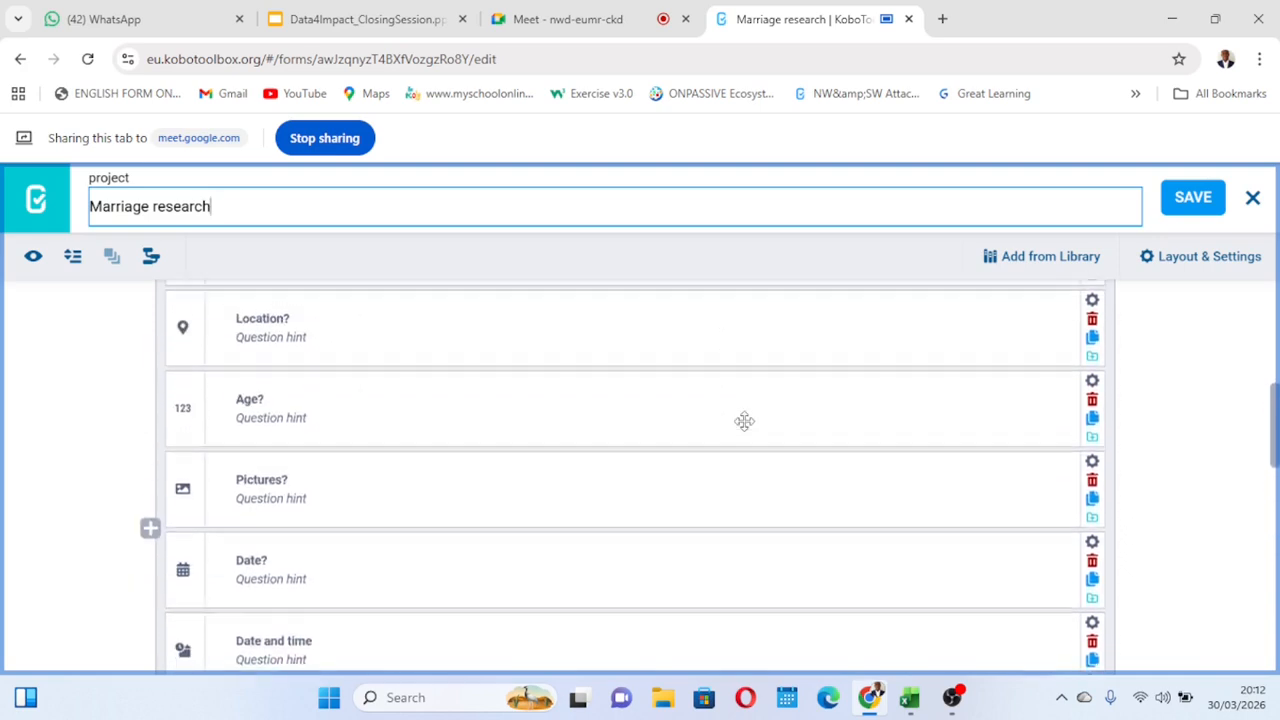
{"action": "scroll", "coordinate": [745, 423], "scroll_direction": "down", "scroll_amount": 1}
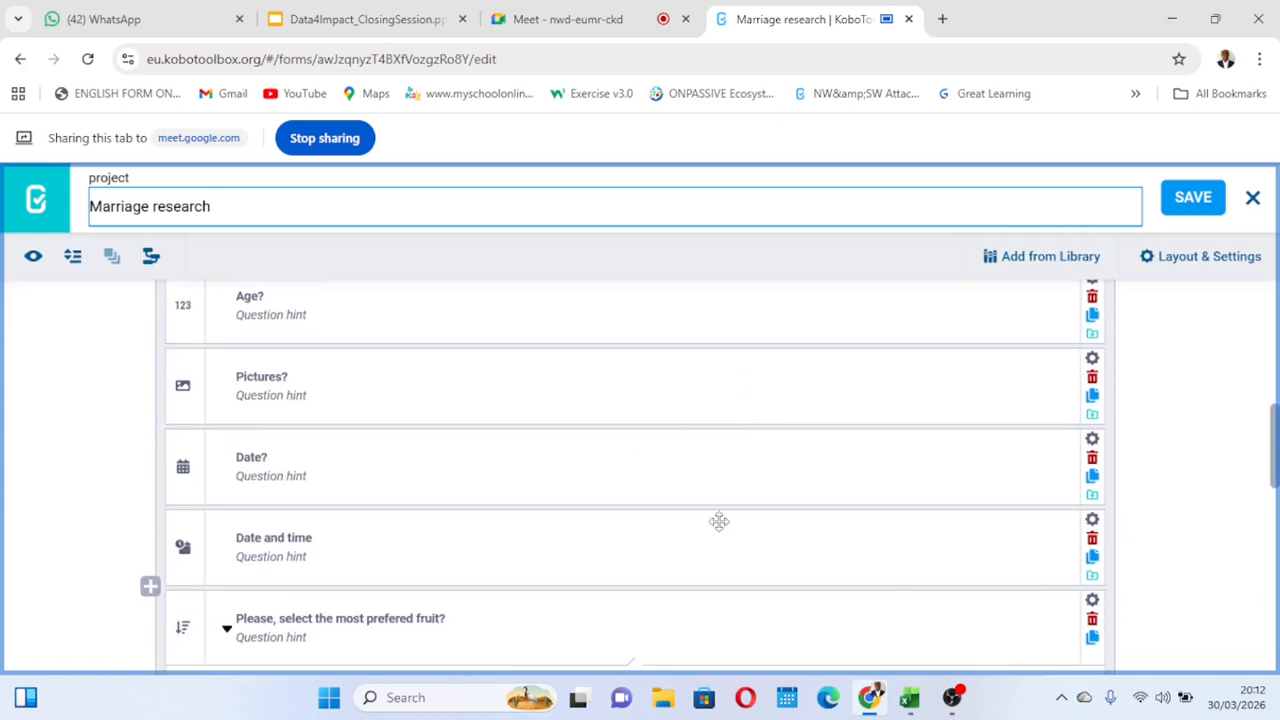
{"action": "scroll", "coordinate": [766, 534], "scroll_direction": "up", "scroll_amount": 1}
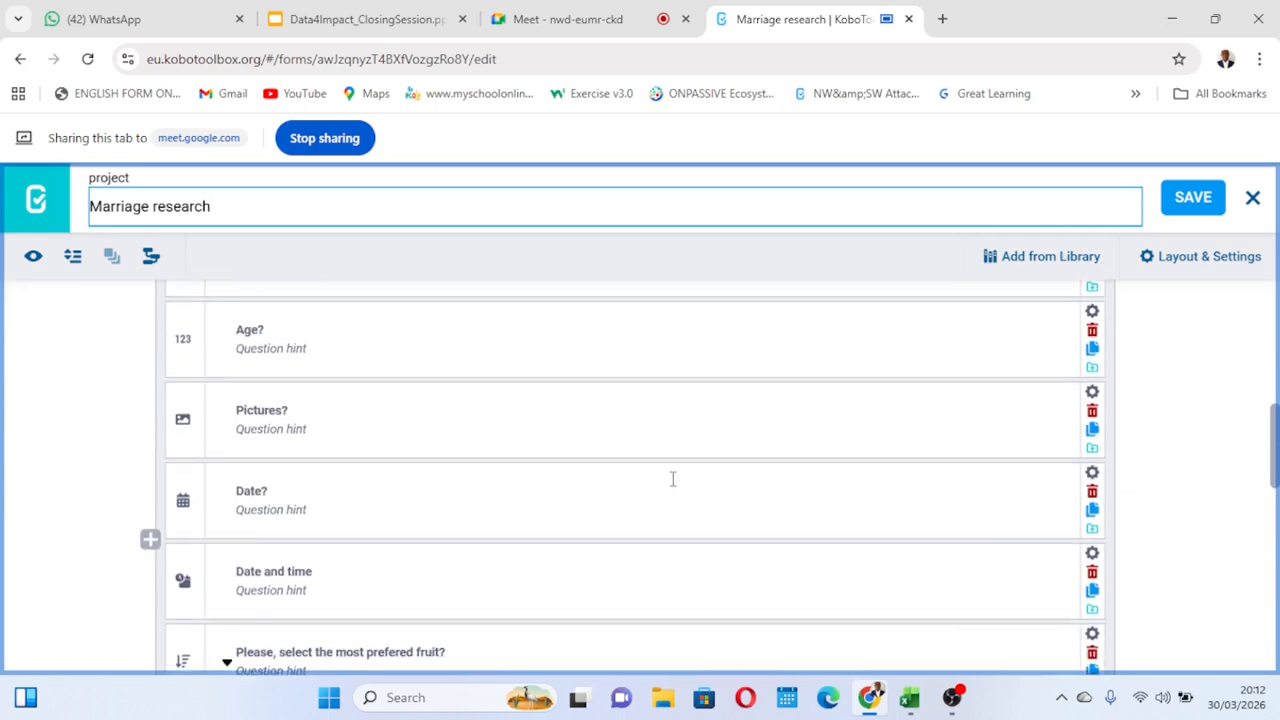
Duplicate the "Age?" question in the Demographic group and delete the copy
{"action": "scroll", "coordinate": [401, 390], "scroll_direction": "up", "scroll_amount": 1}
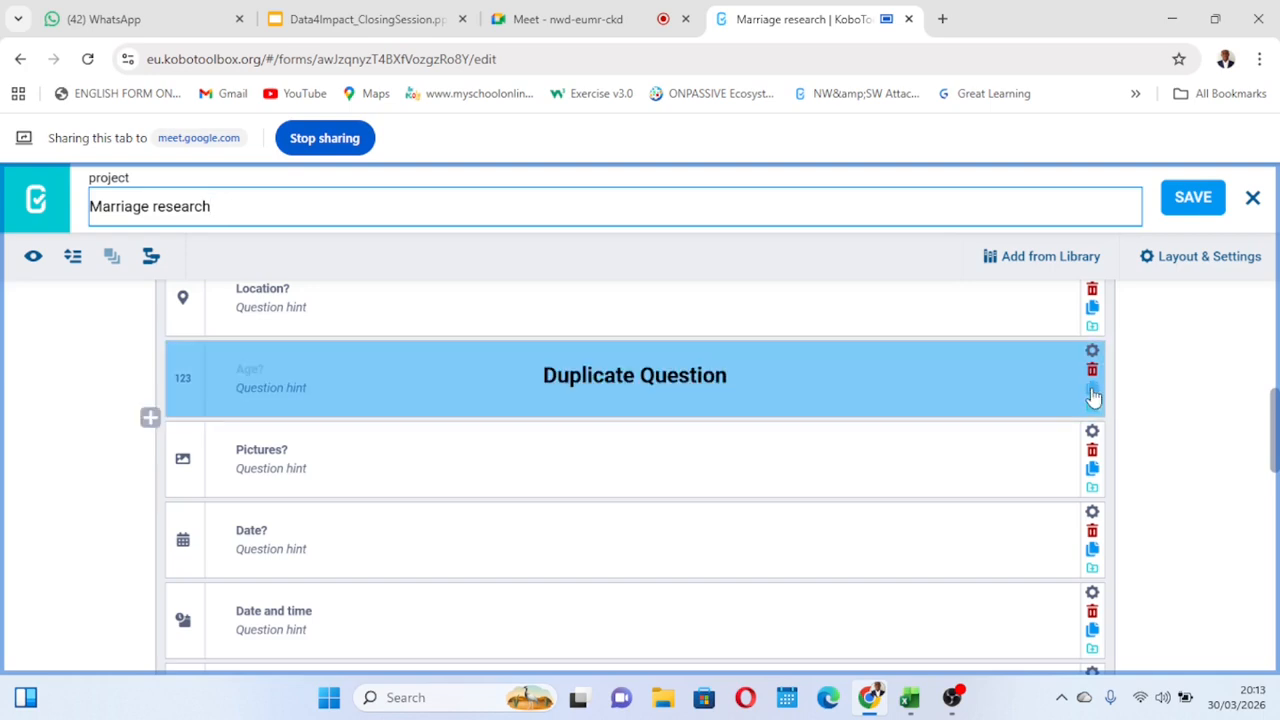
{"action": "left_click", "coordinate": [1092, 391]}
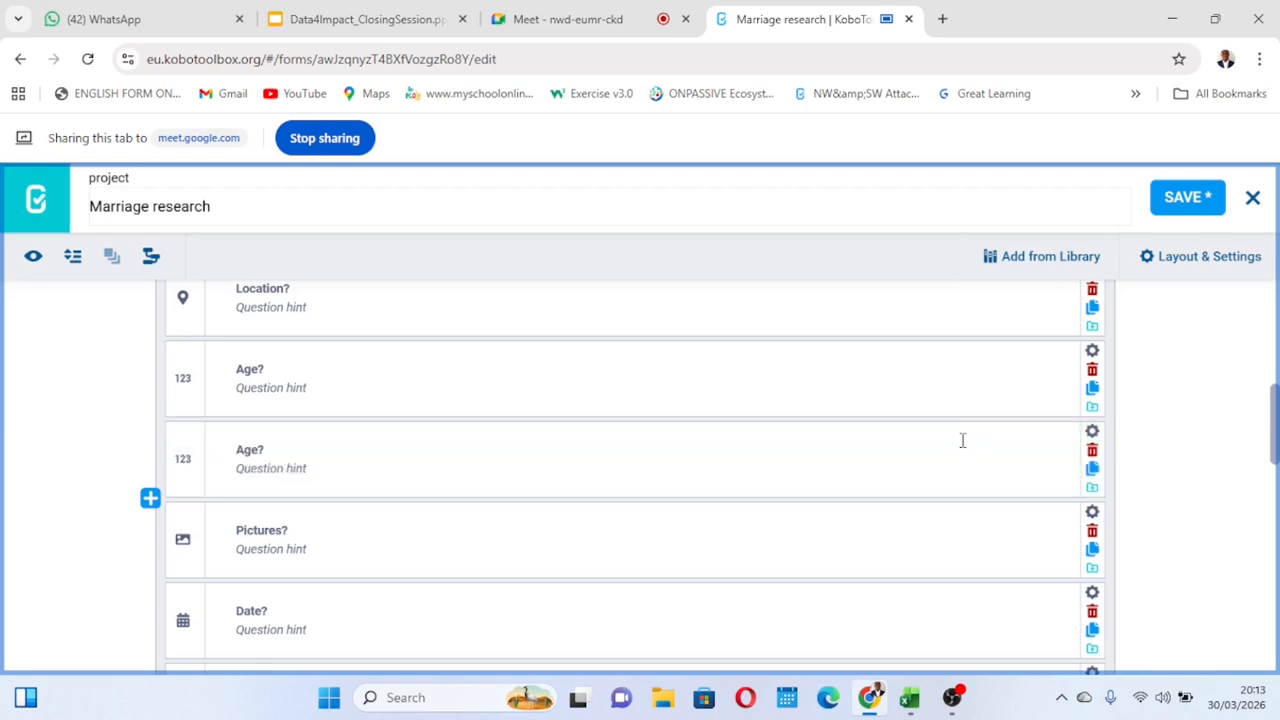
{"action": "left_click", "coordinate": [1092, 458]}
{"action": "left_click", "coordinate": [720, 196]}
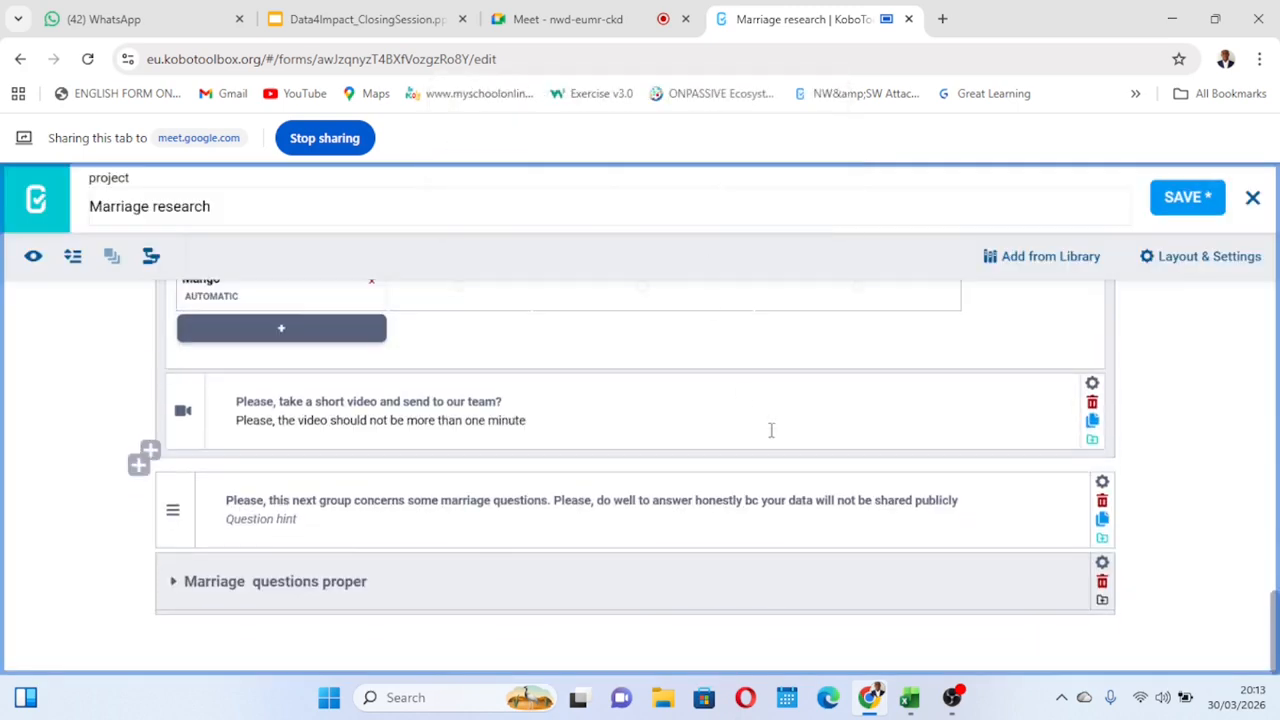
Open the validation criteria of the "Age?" question in the Demographic group and add a condition
{"action": "scroll", "coordinate": [616, 483], "scroll_direction": "up", "scroll_amount": 15}
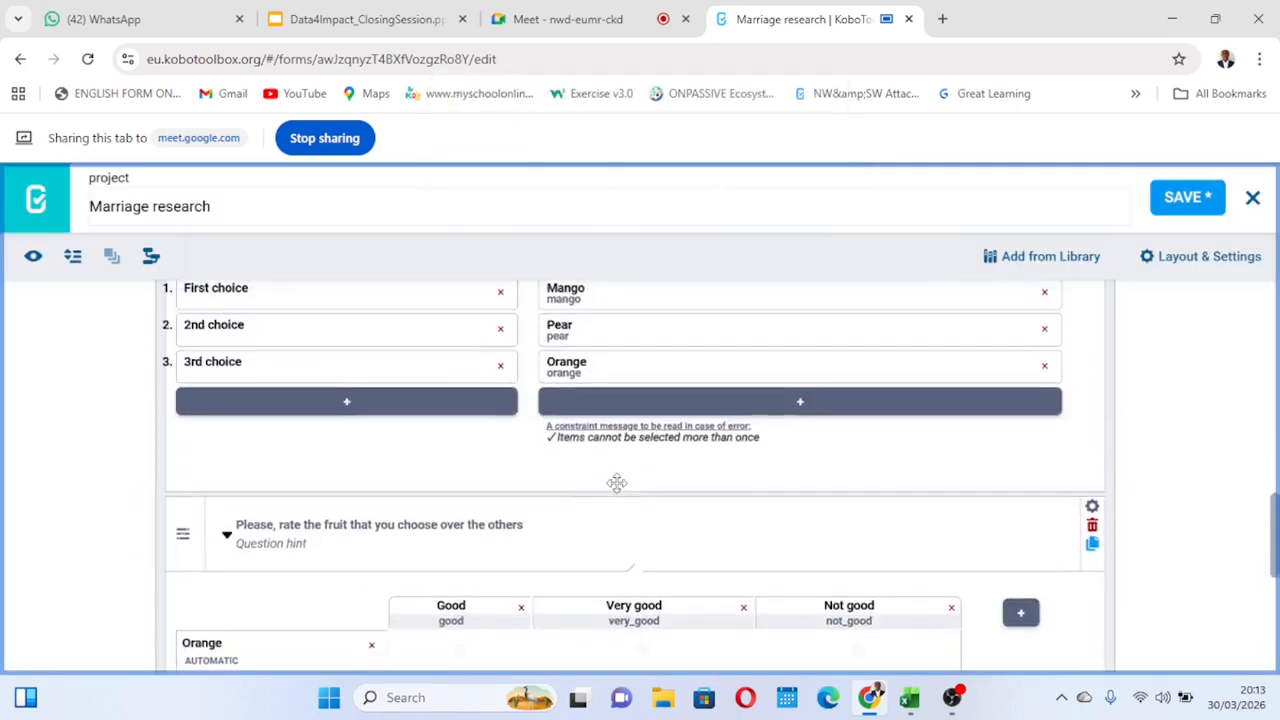
{"action": "scroll", "coordinate": [618, 483], "scroll_direction": "down", "scroll_amount": 1}
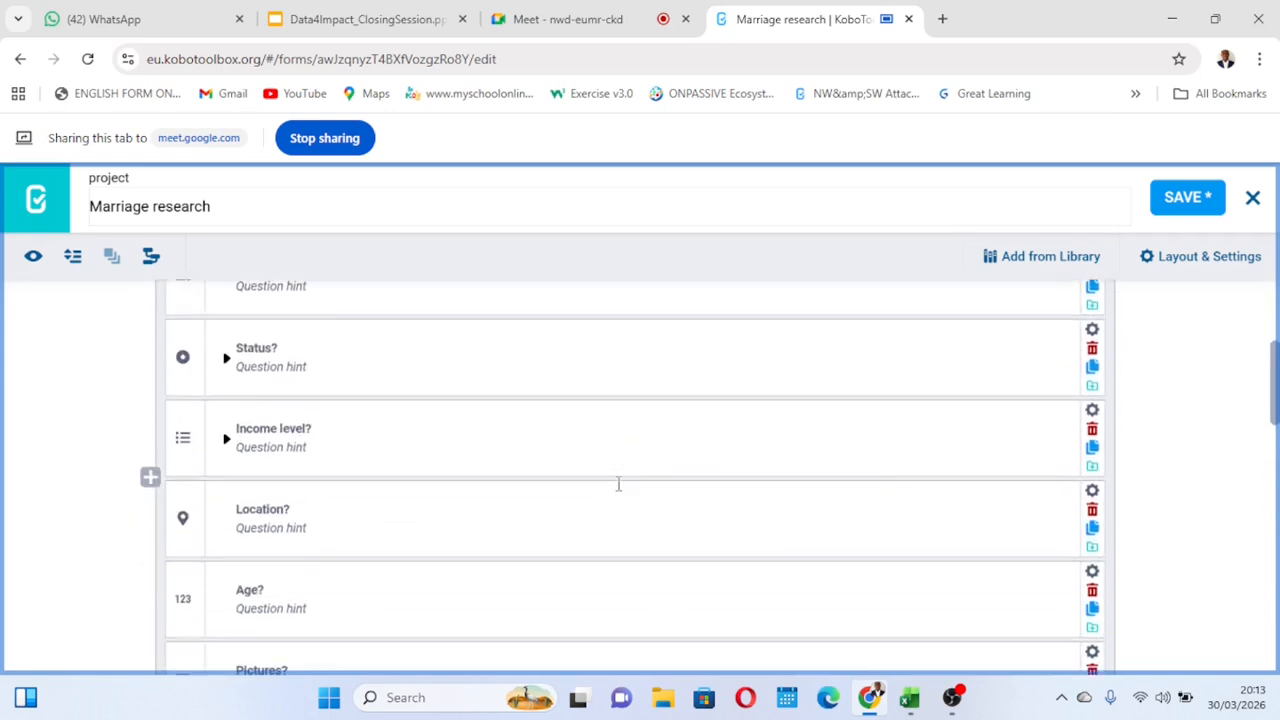
{"action": "scroll", "coordinate": [618, 483], "scroll_direction": "up", "scroll_amount": 2}
{"action": "scroll", "coordinate": [618, 483], "scroll_direction": "down", "scroll_amount": 3}
{"action": "scroll", "coordinate": [618, 483], "scroll_direction": "down", "scroll_amount": 1}
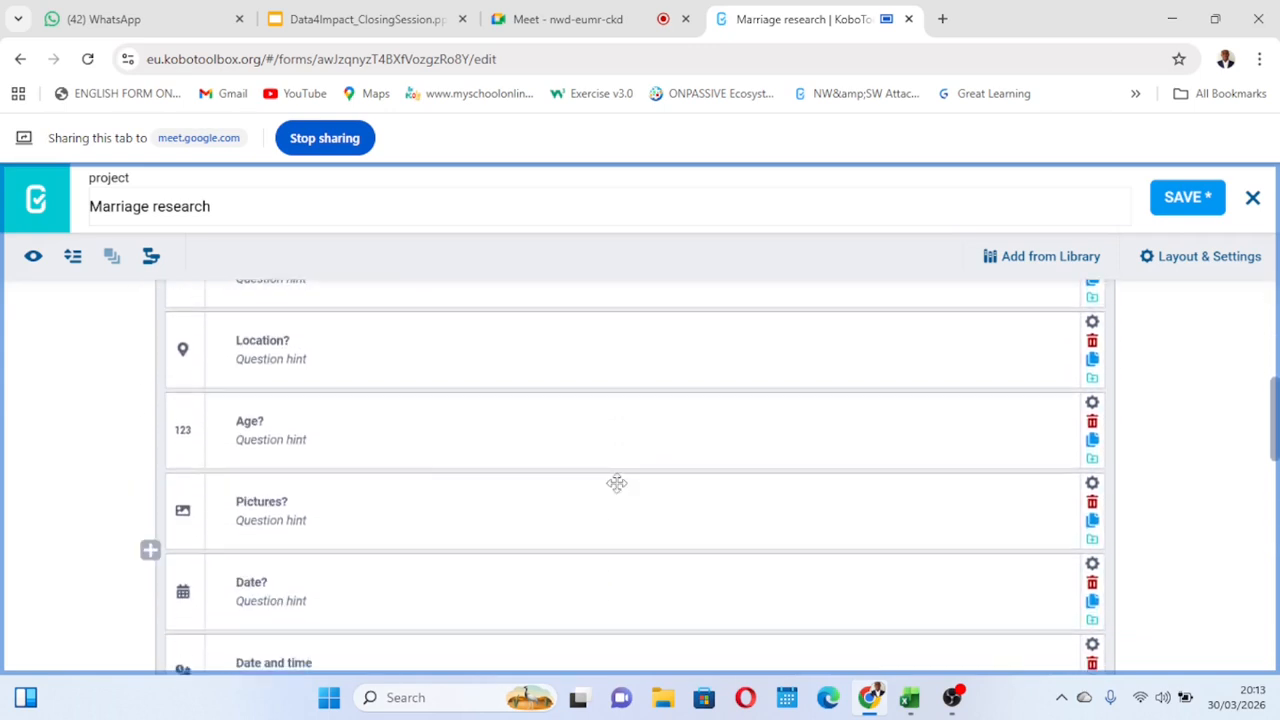
{"action": "left_click", "coordinate": [1092, 404]}
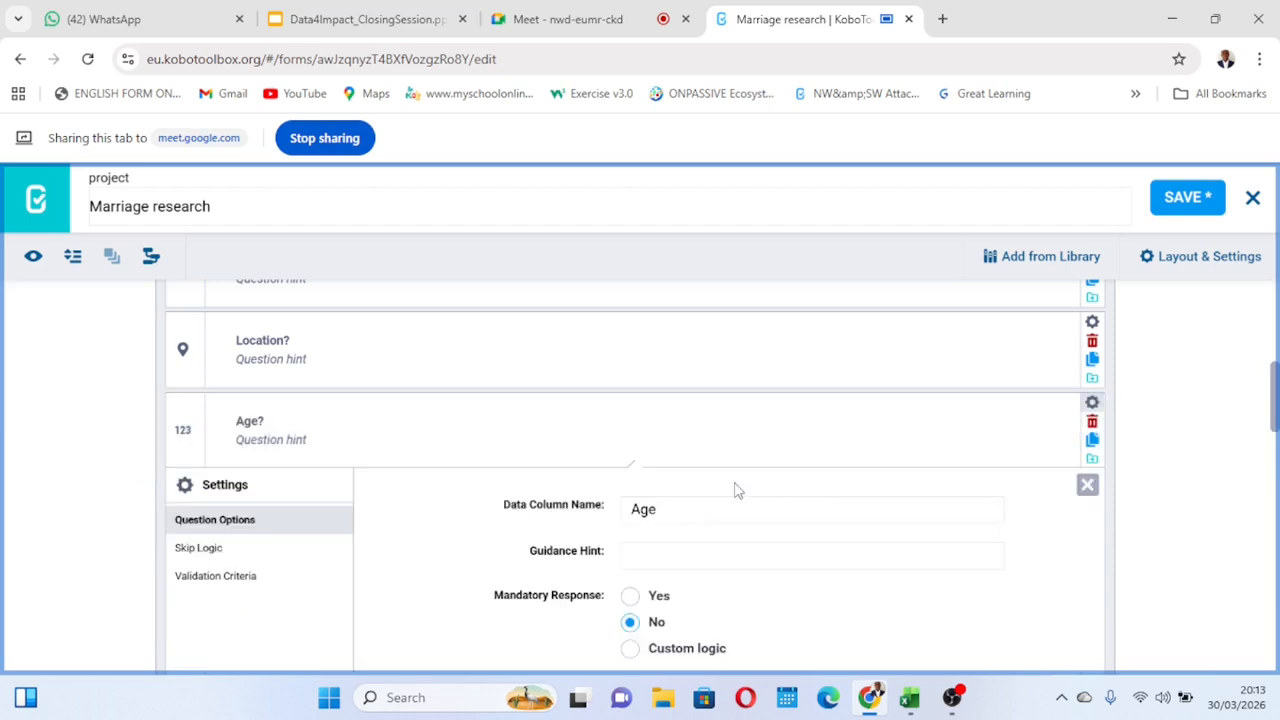
{"action": "scroll", "coordinate": [734, 489], "scroll_direction": "down", "scroll_amount": 2}
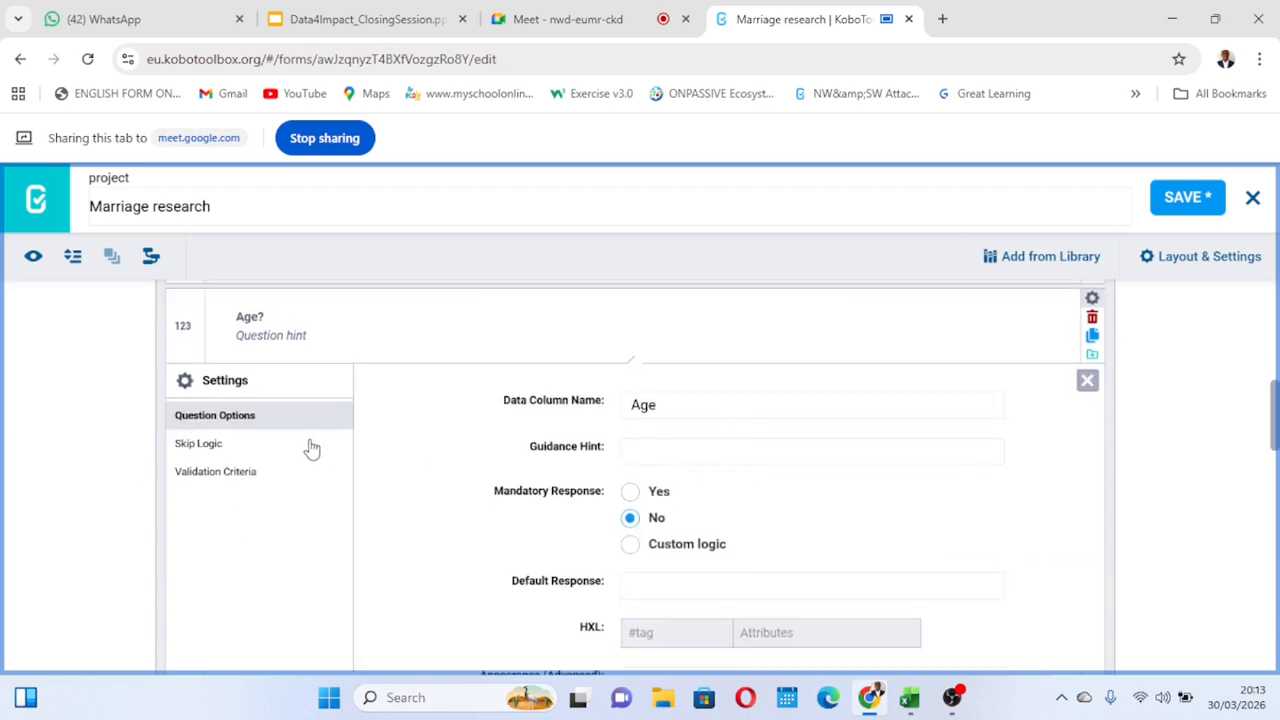
{"action": "left_click", "coordinate": [216, 480]}
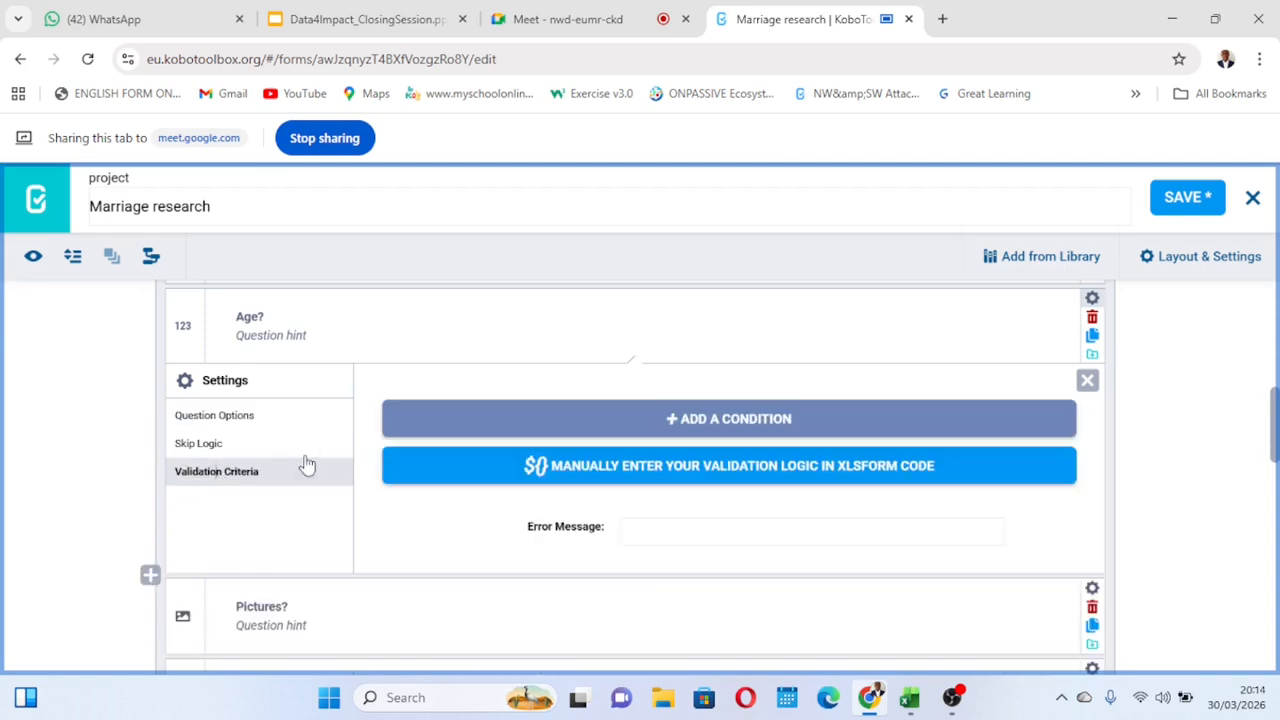
{"action": "left_click", "coordinate": [713, 418]}
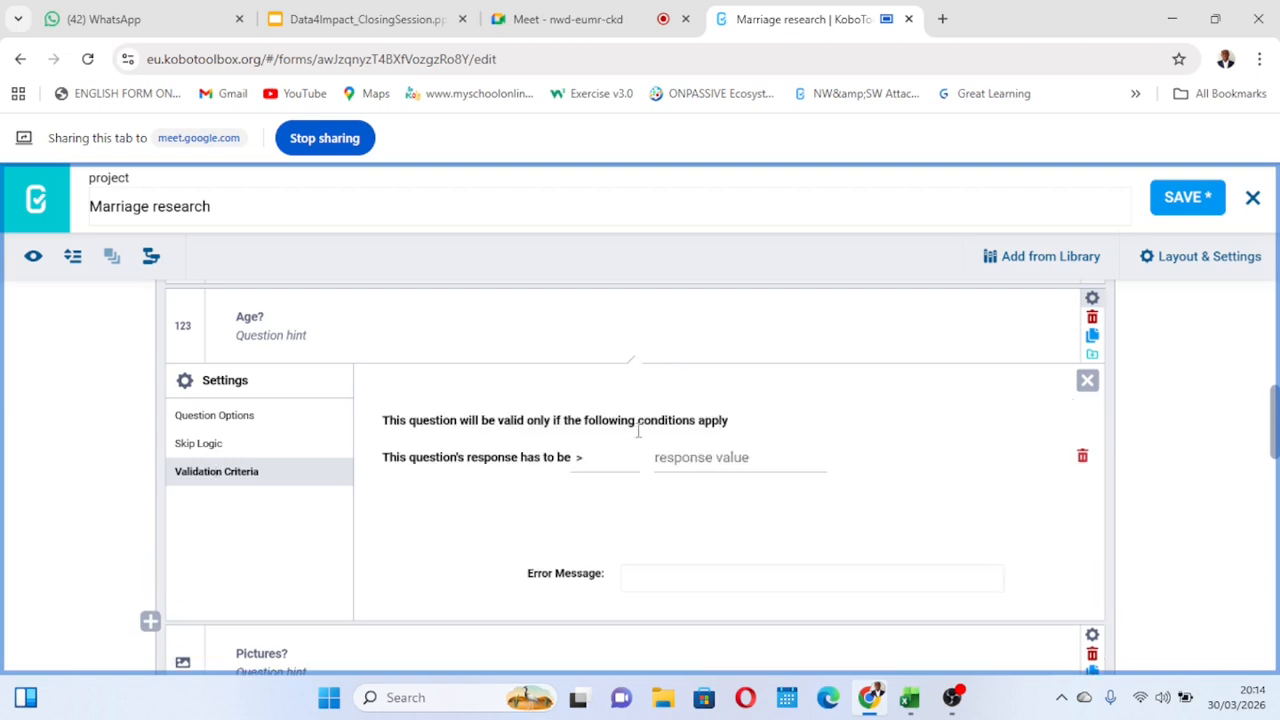
Set the "Age?" validation condition to require a response equal (=) to 20 and save the form
{"action": "left_click", "coordinate": [597, 465]}
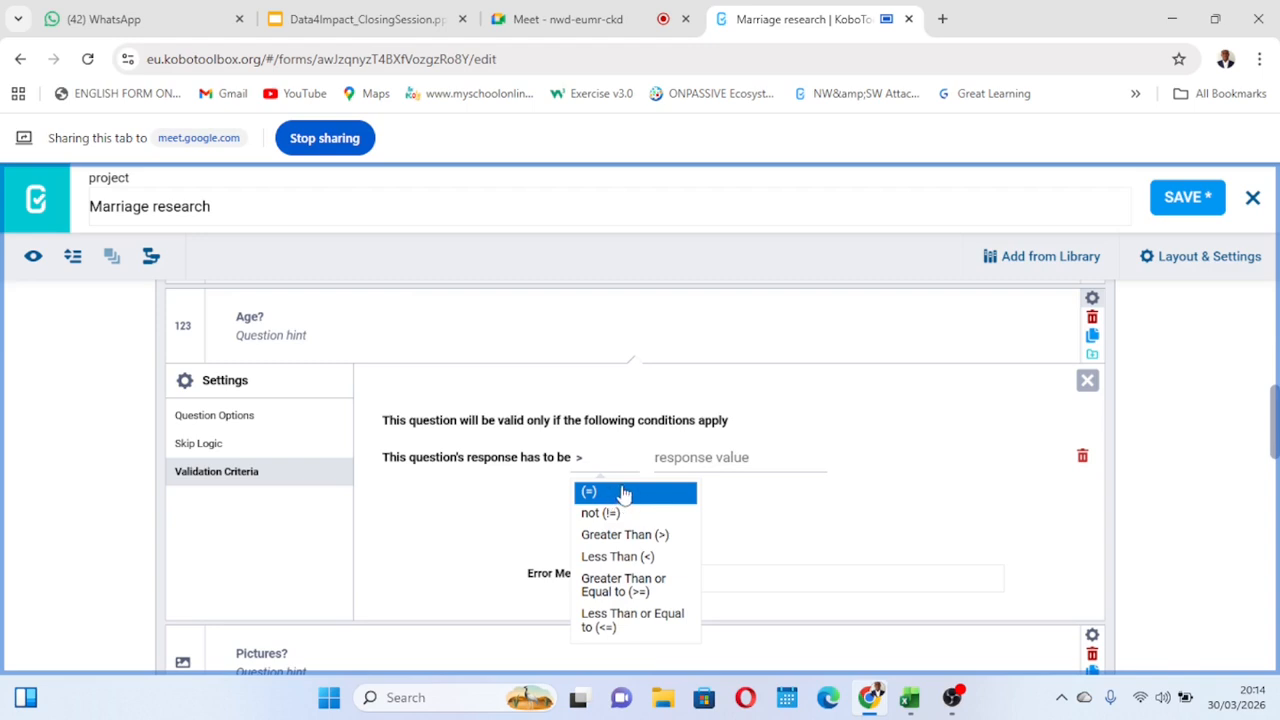
{"action": "left_click", "coordinate": [617, 492]}
{"action": "left_click", "coordinate": [705, 455]}
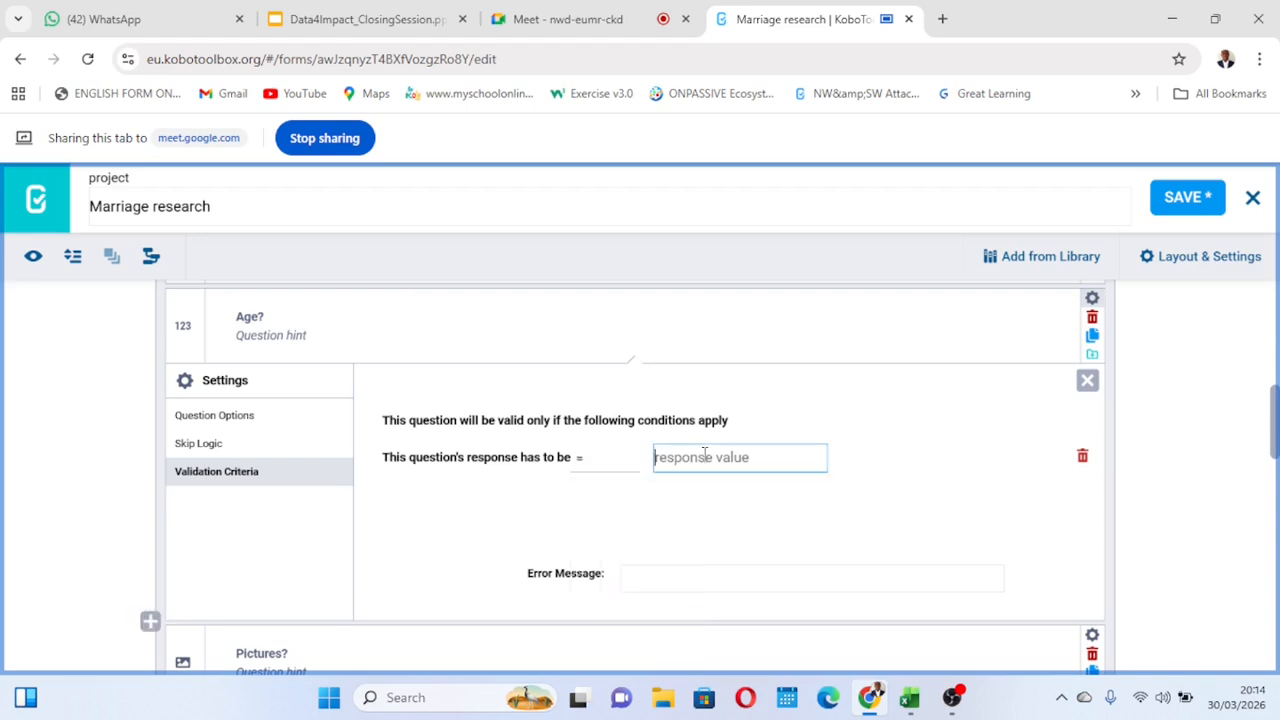
{"action": "type", "text": "20"}
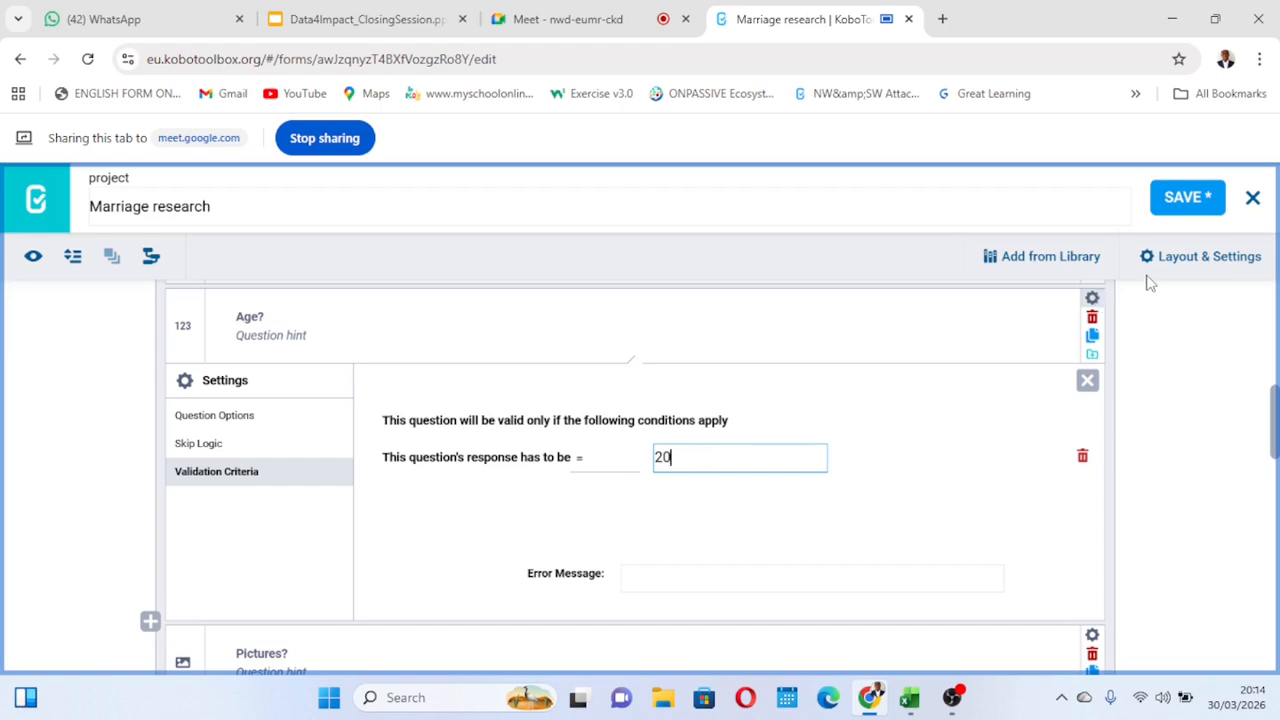
{"action": "left_click", "coordinate": [1180, 199]}
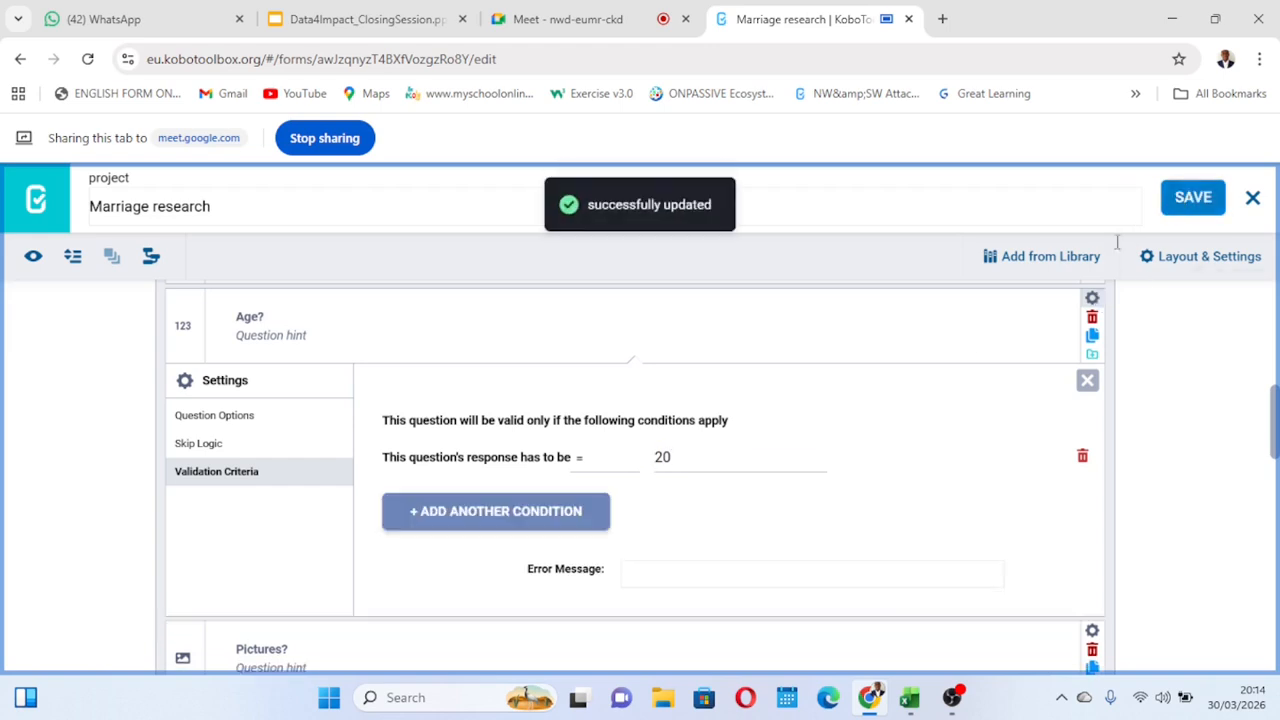
Open the form preview and examine the Demographic questions from "Sex?" through "Date and time"
{"action": "scroll", "coordinate": [792, 352], "scroll_direction": "up", "scroll_amount": 8}
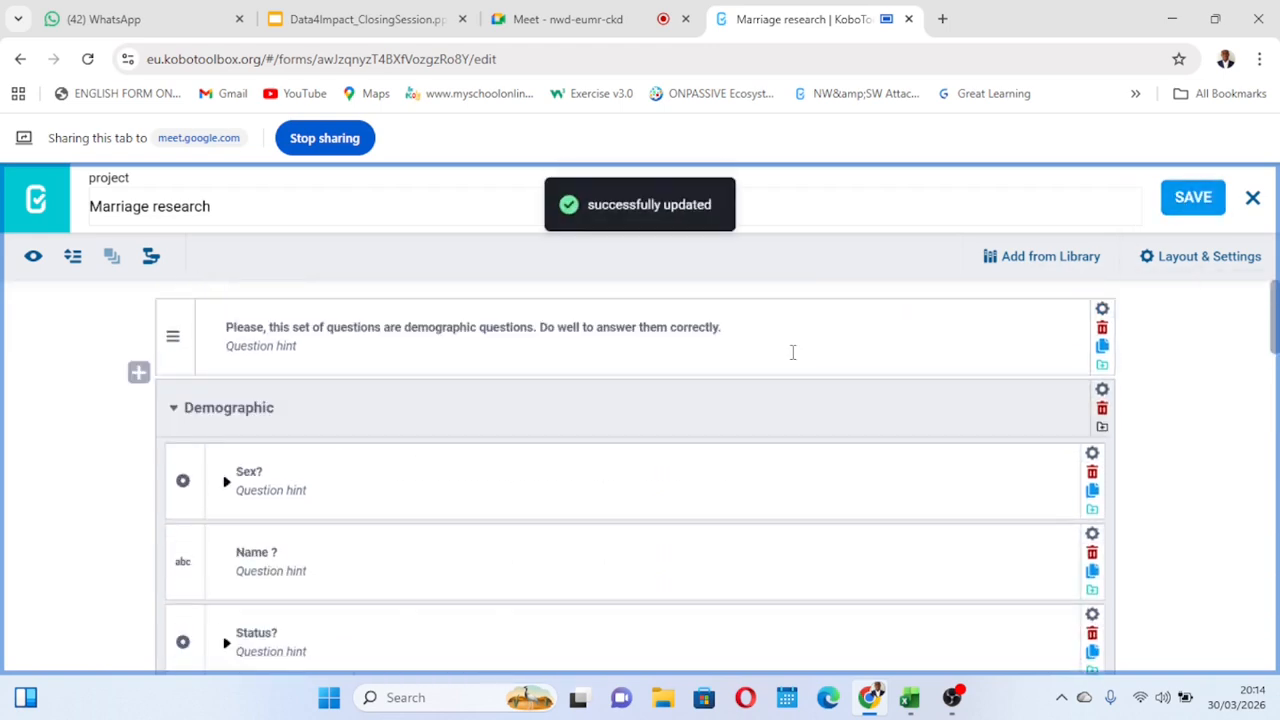
{"action": "left_click", "coordinate": [33, 258]}
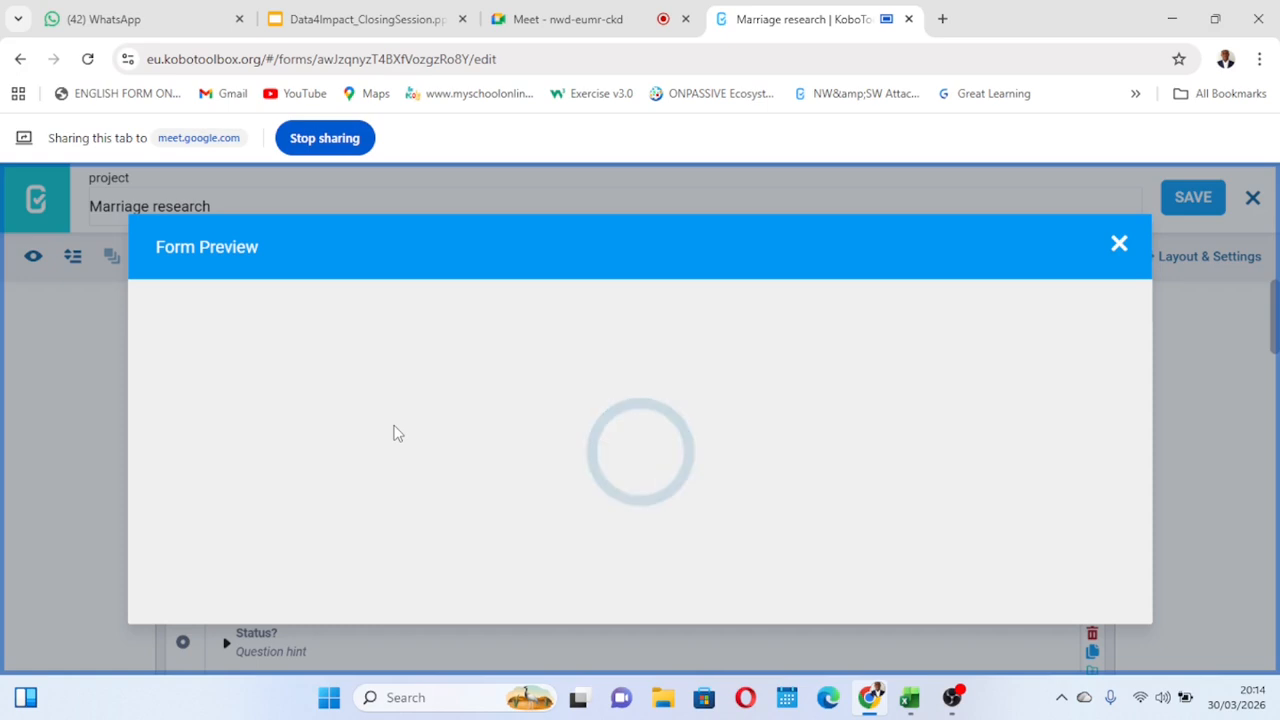
{"action": "scroll", "coordinate": [393, 432], "scroll_direction": "down", "scroll_amount": 5}
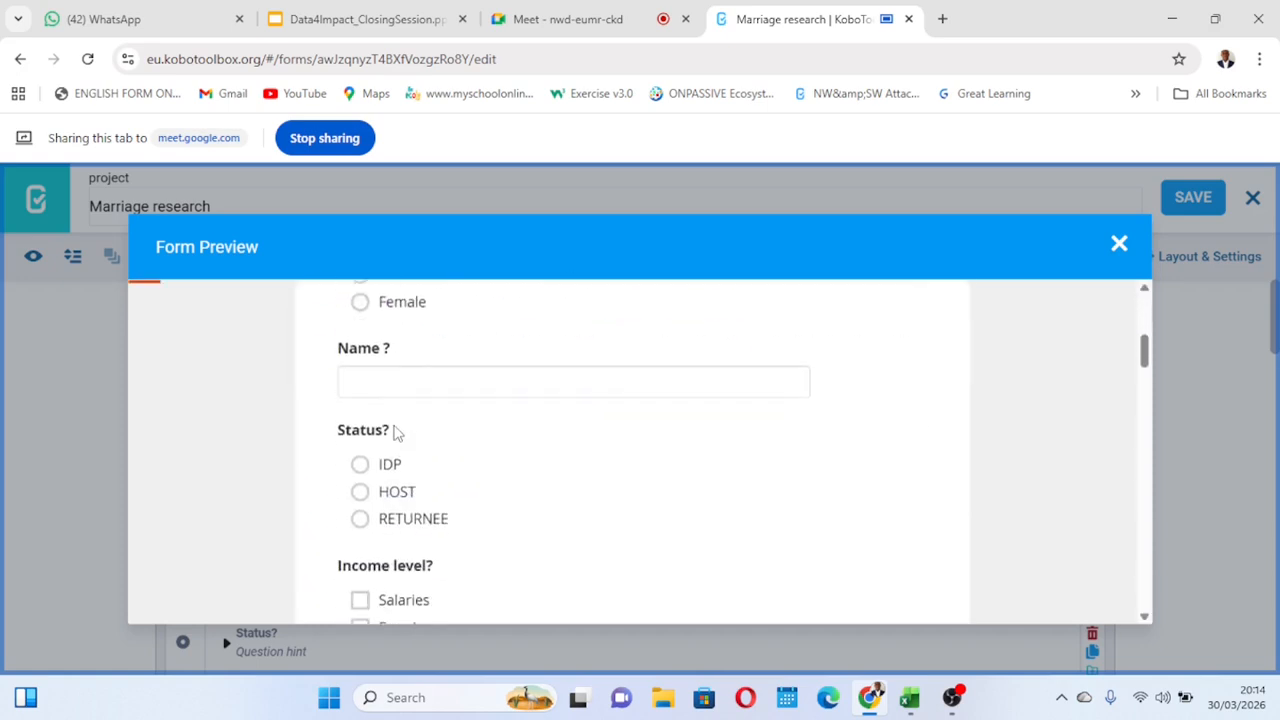
{"action": "scroll", "coordinate": [393, 432], "scroll_direction": "up", "scroll_amount": 1}
{"action": "scroll", "coordinate": [393, 432], "scroll_direction": "down", "scroll_amount": 4}
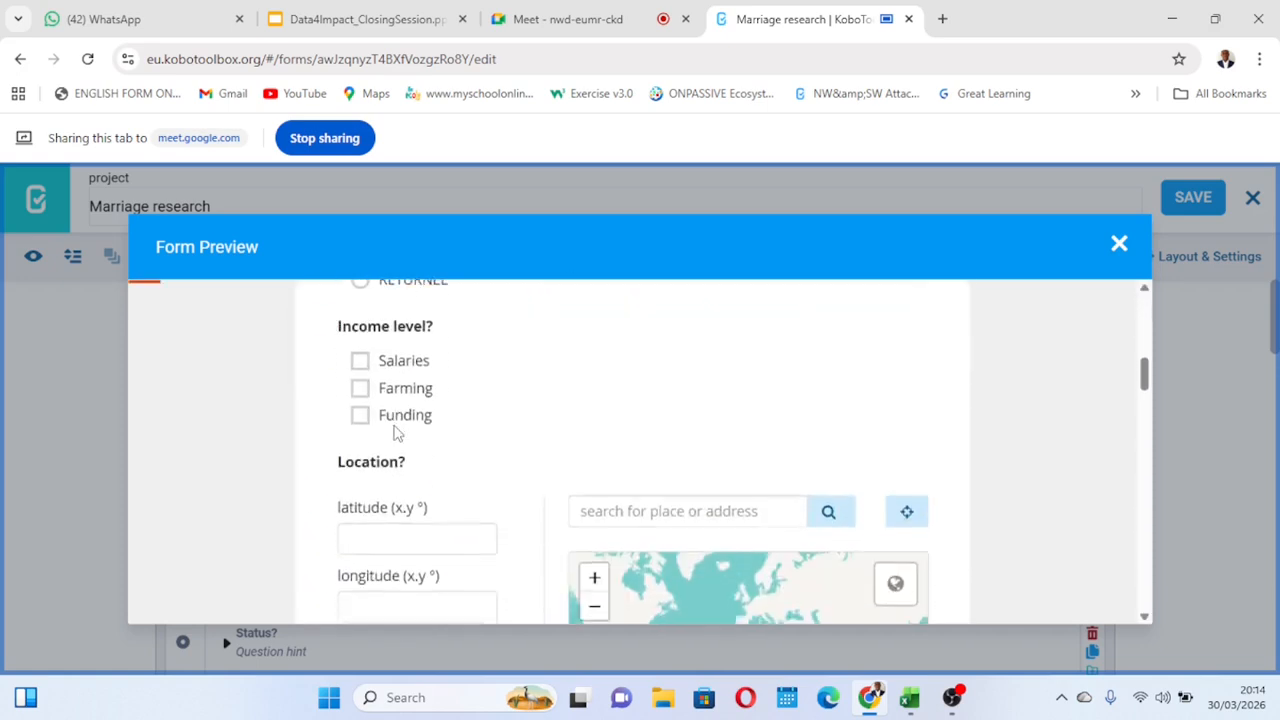
{"action": "scroll", "coordinate": [394, 431], "scroll_direction": "up", "scroll_amount": 2}
{"action": "scroll", "coordinate": [394, 430], "scroll_direction": "up", "scroll_amount": 6}
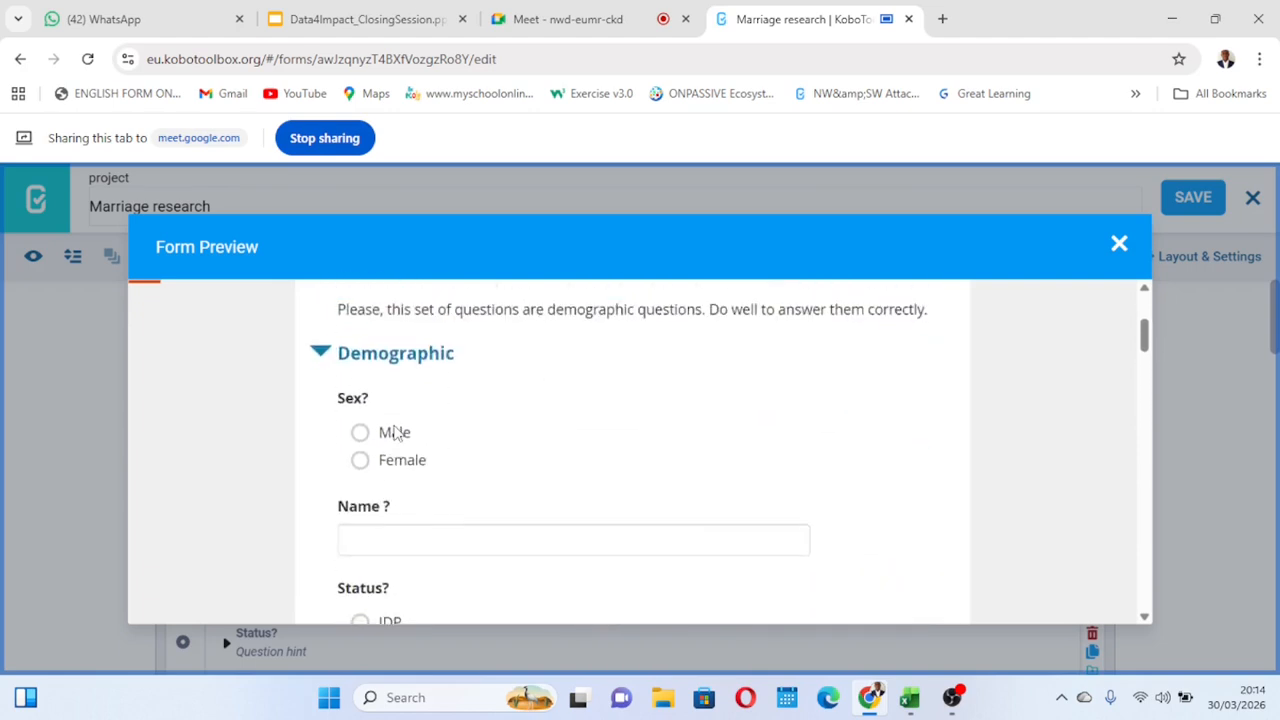
{"action": "scroll", "coordinate": [394, 430], "scroll_direction": "down", "scroll_amount": 8}
{"action": "scroll", "coordinate": [394, 432], "scroll_direction": "down", "scroll_amount": 6}
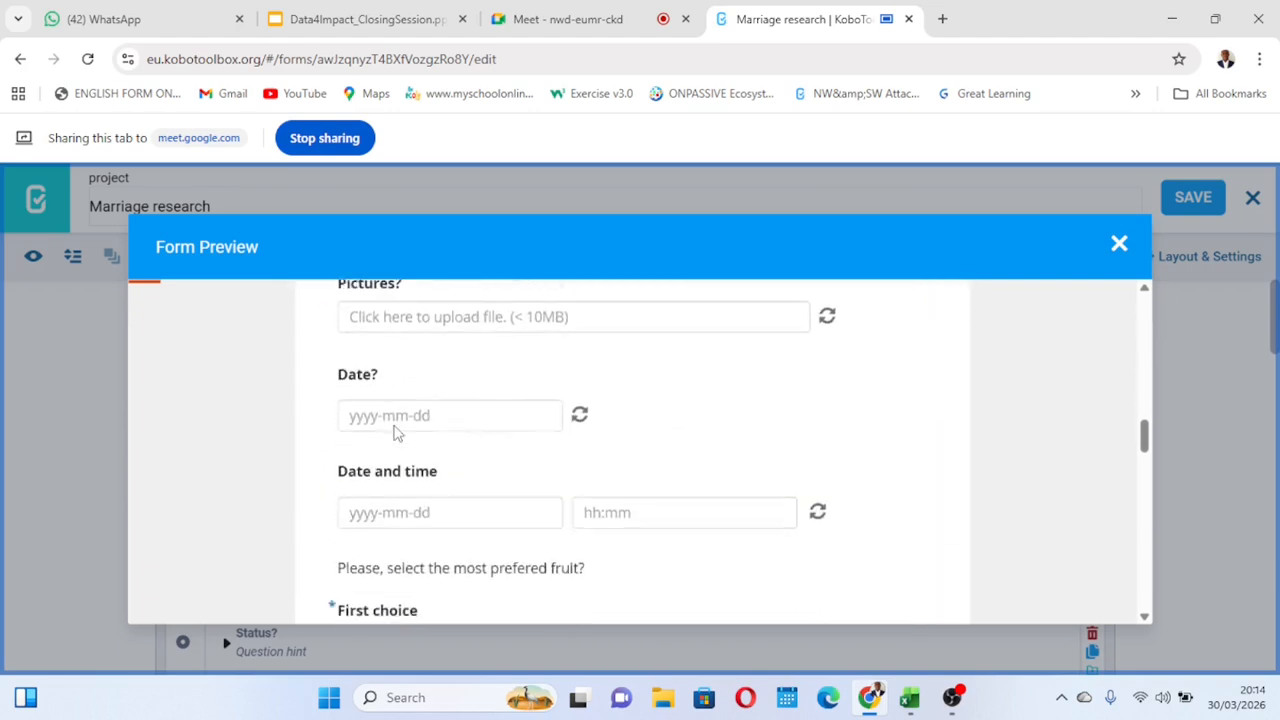
{"action": "scroll", "coordinate": [394, 432], "scroll_direction": "up", "scroll_amount": 7}
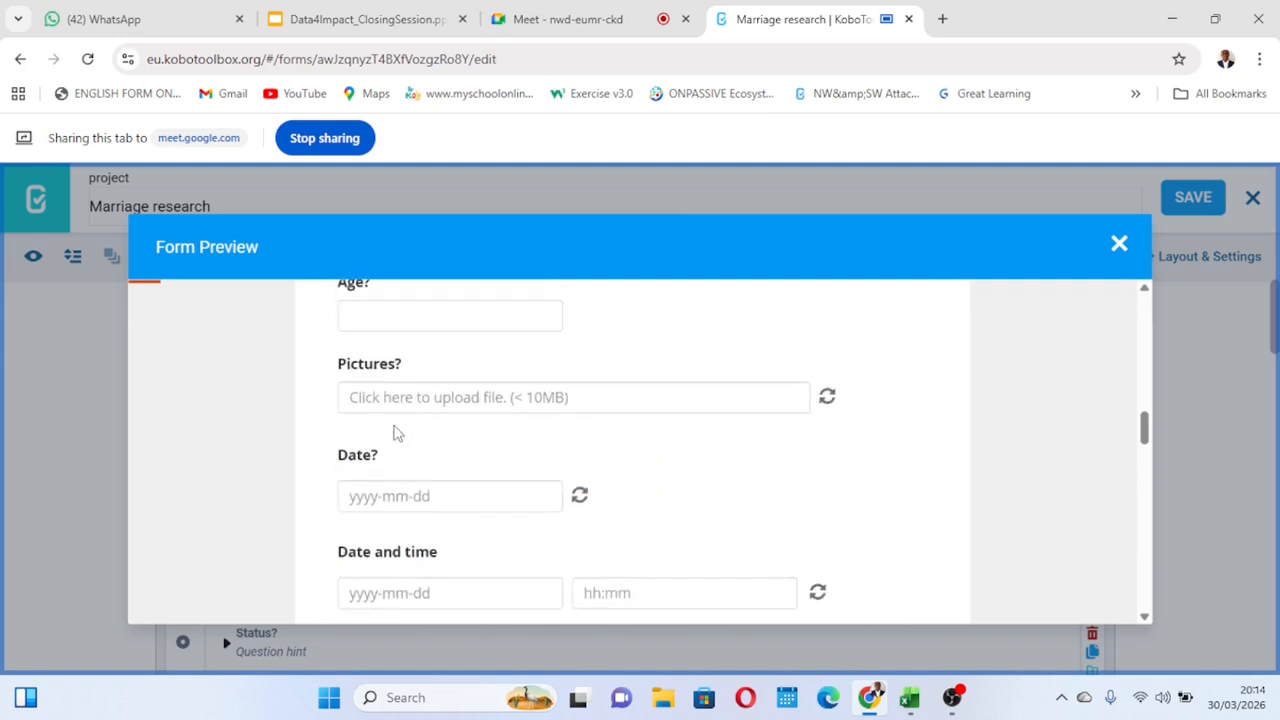
Test the "Age?" question in the preview with the answers 30 and 20, and close the preview
{"action": "left_click", "coordinate": [374, 436]}
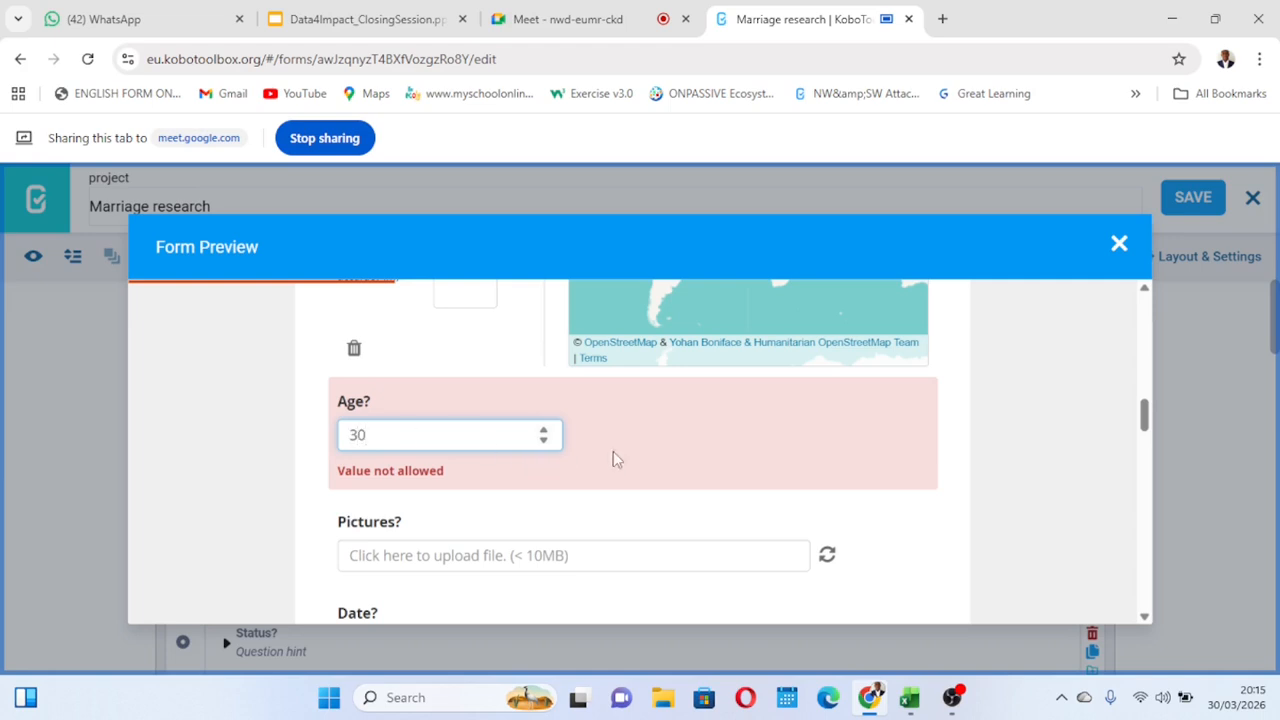
{"action": "left_click", "coordinate": [646, 458]}
{"action": "left_click", "coordinate": [606, 439]}
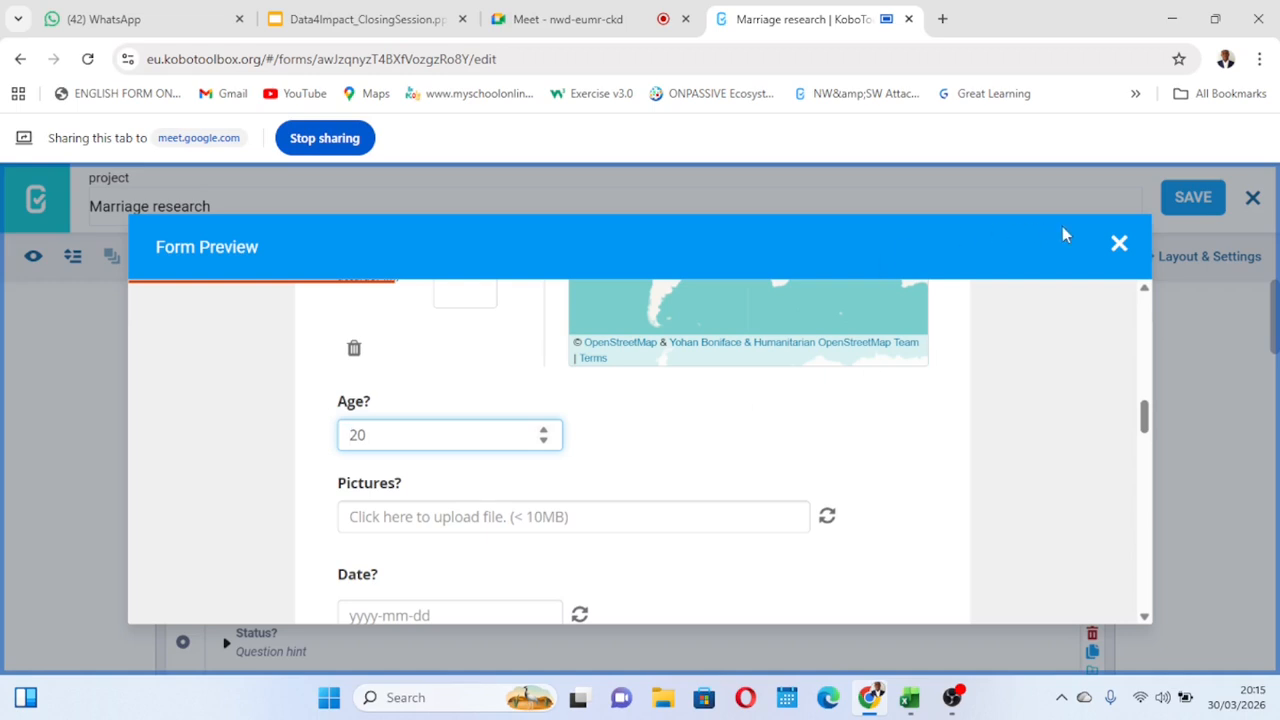
{"action": "left_click", "coordinate": [1118, 243]}
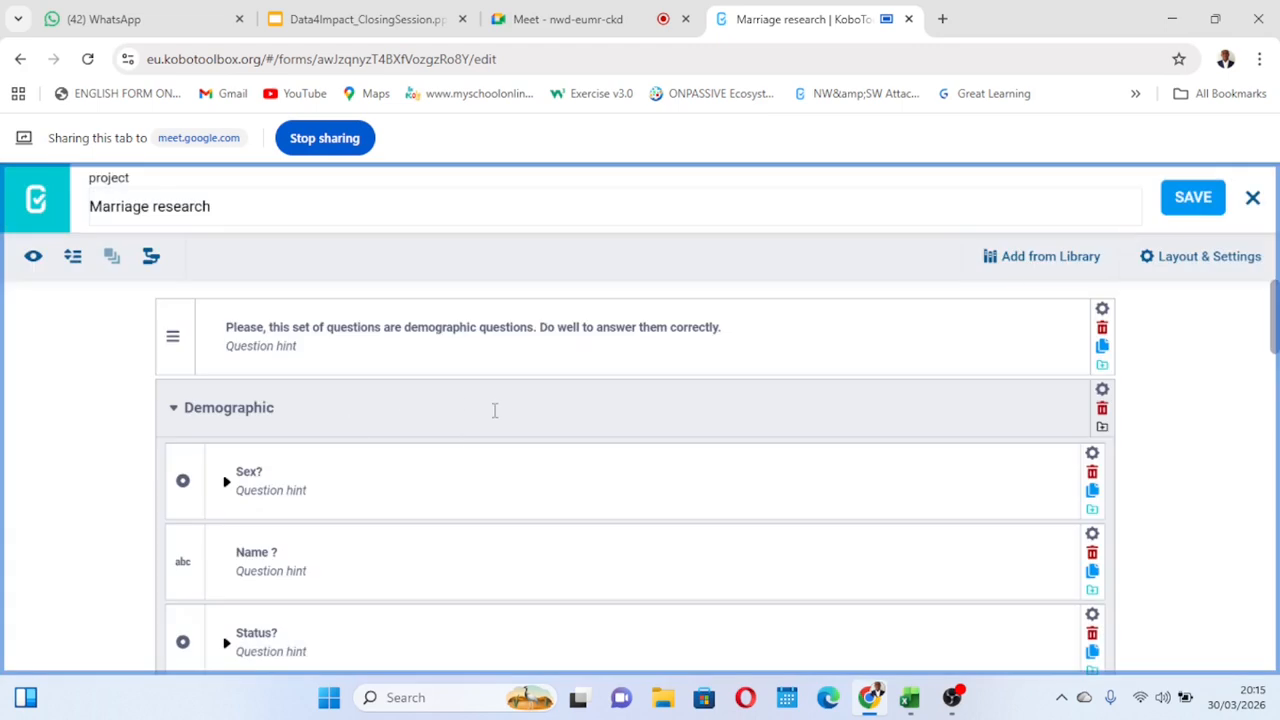
Change the "Age?" validation condition to not (!=) 20 and save the form
{"action": "scroll", "coordinate": [494, 410], "scroll_direction": "down", "scroll_amount": 2}
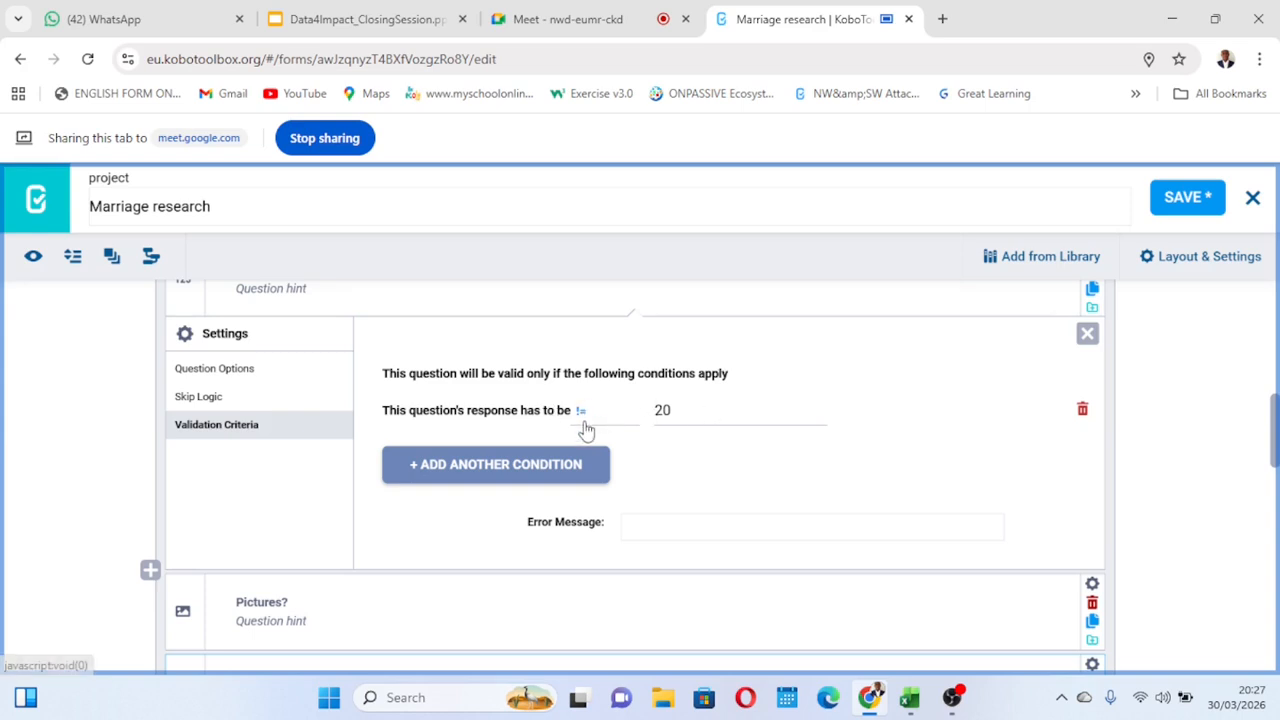
{"action": "left_click", "coordinate": [695, 412]}
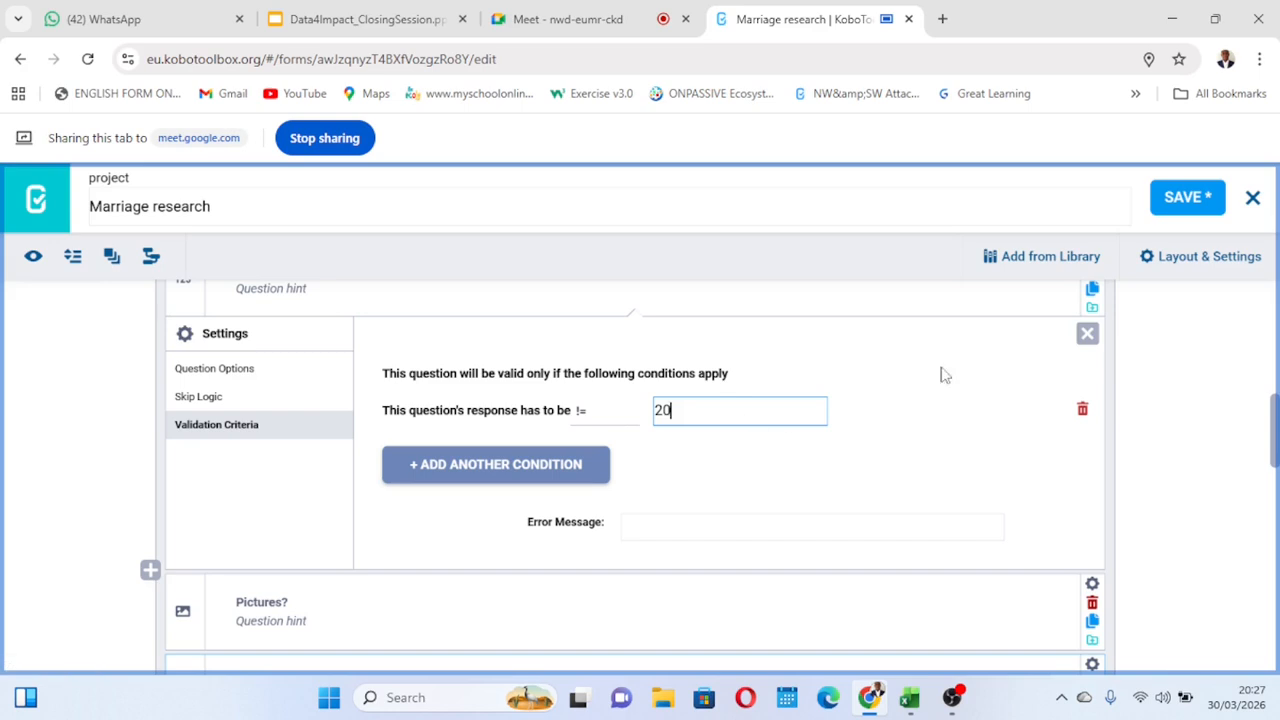
{"action": "left_click", "coordinate": [1174, 200]}
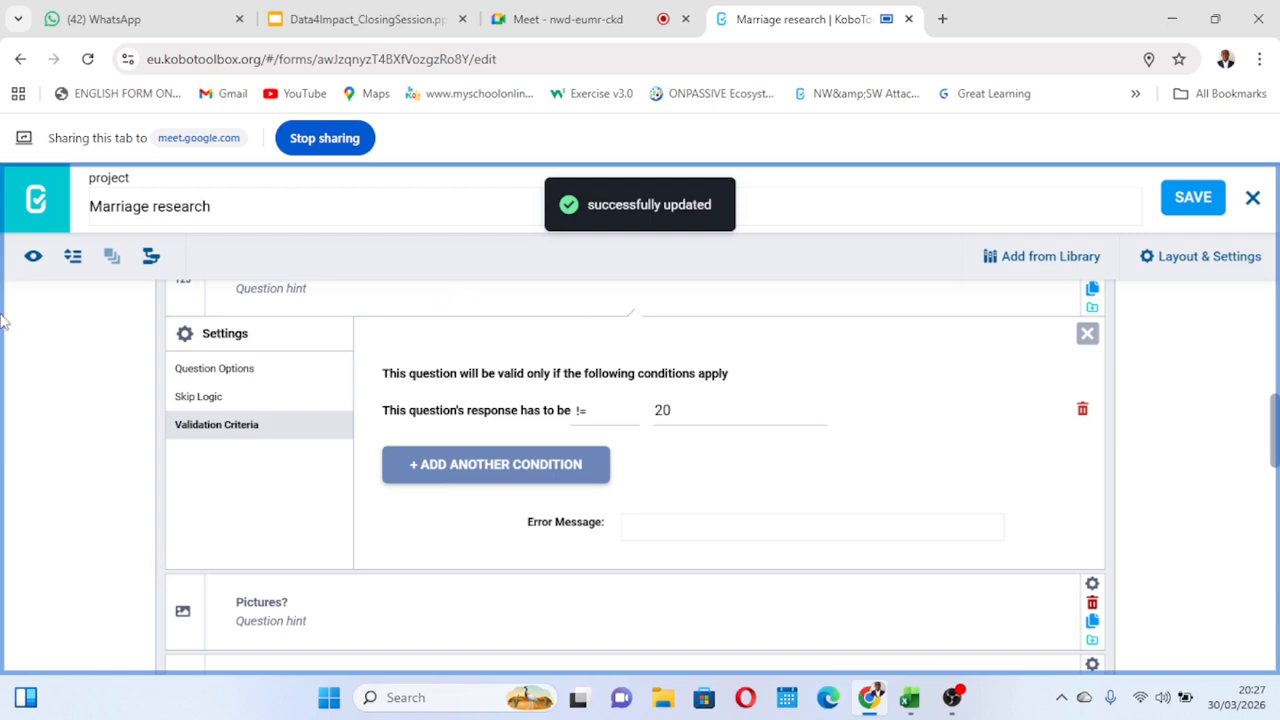
Preview the form and test the "Age?" question with the answer 20
{"action": "left_click", "coordinate": [33, 258]}
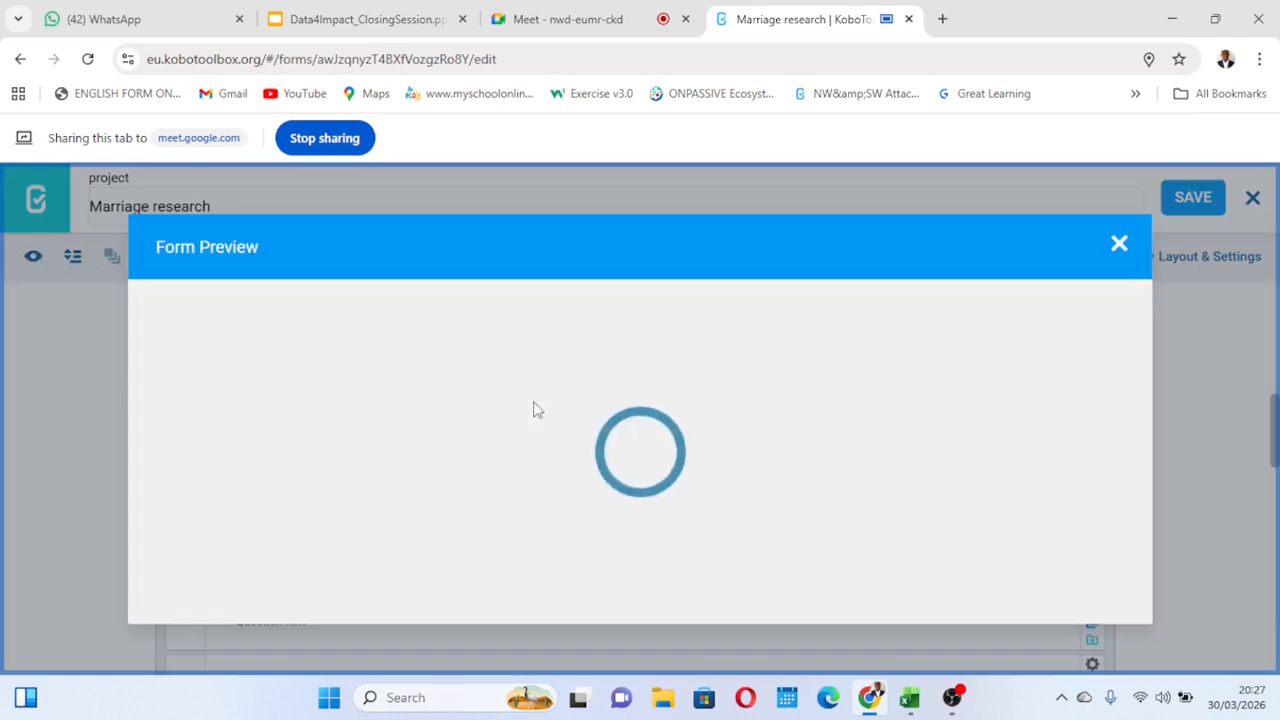
{"action": "scroll", "coordinate": [535, 410], "scroll_direction": "down", "scroll_amount": 5}
{"action": "scroll", "coordinate": [535, 410], "scroll_direction": "down", "scroll_amount": 5}
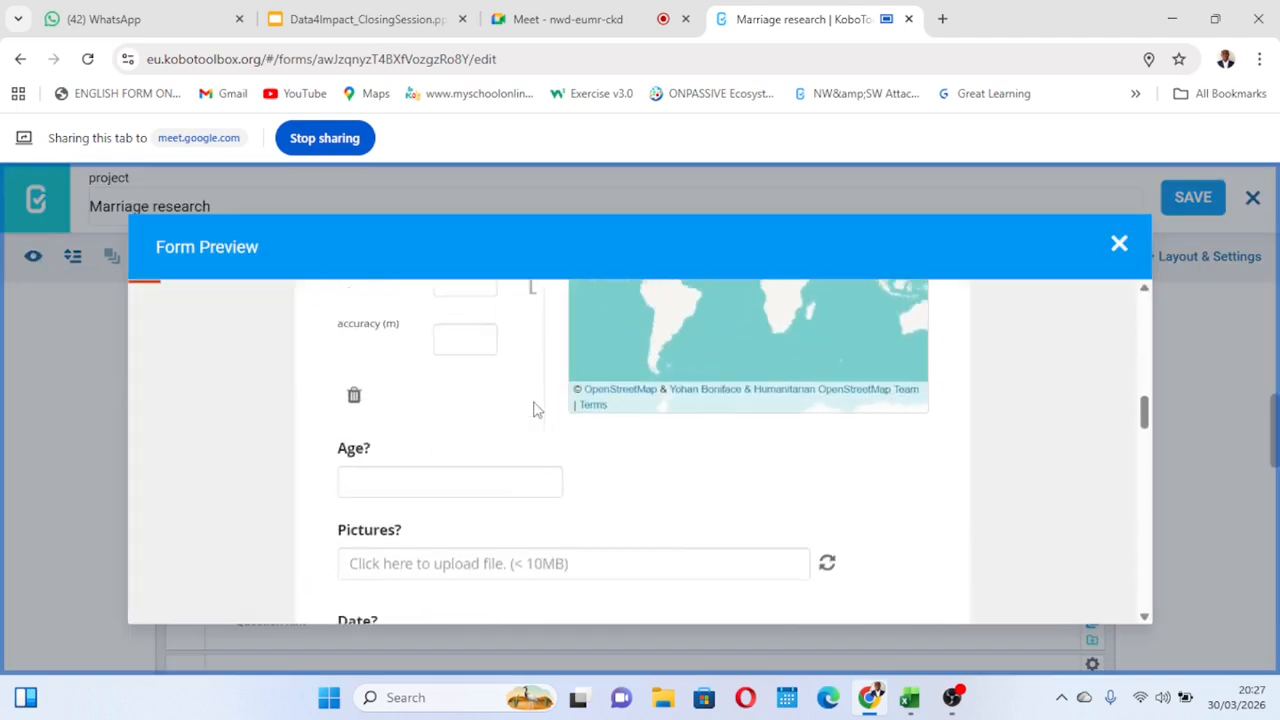
{"action": "left_click", "coordinate": [425, 378]}
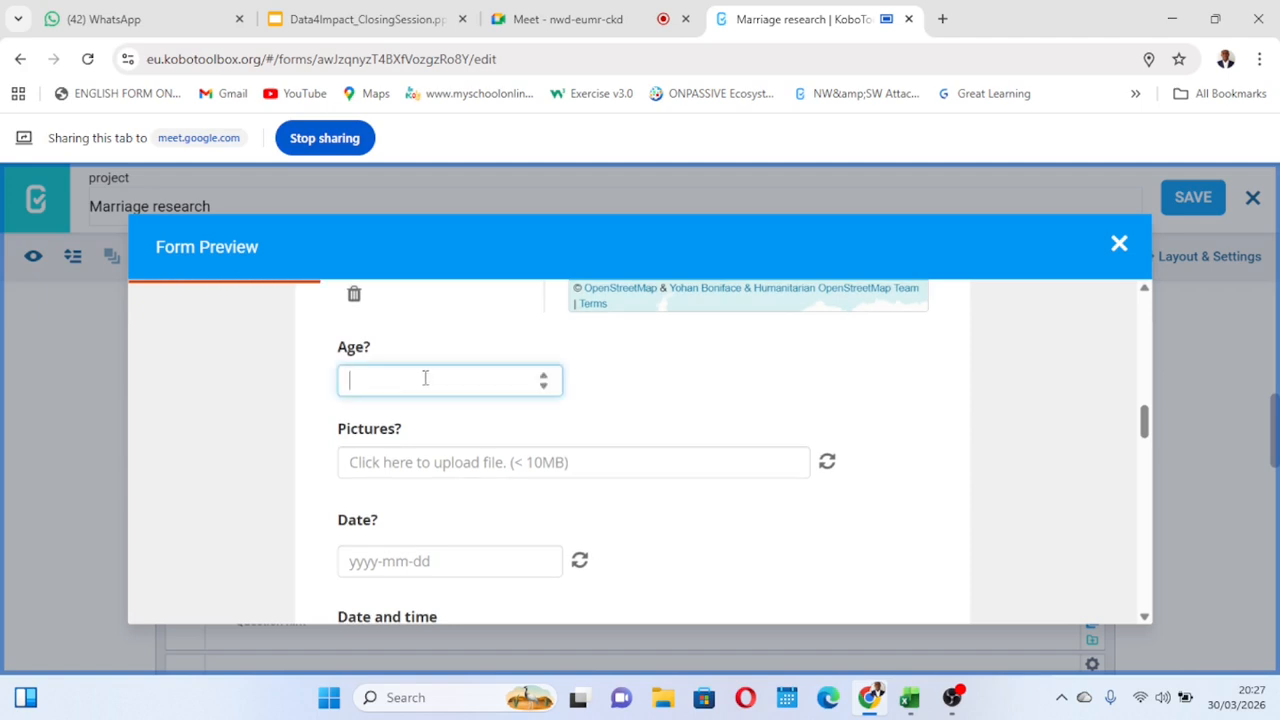
{"action": "type", "text": "20"}
{"action": "left_click", "coordinate": [624, 406]}
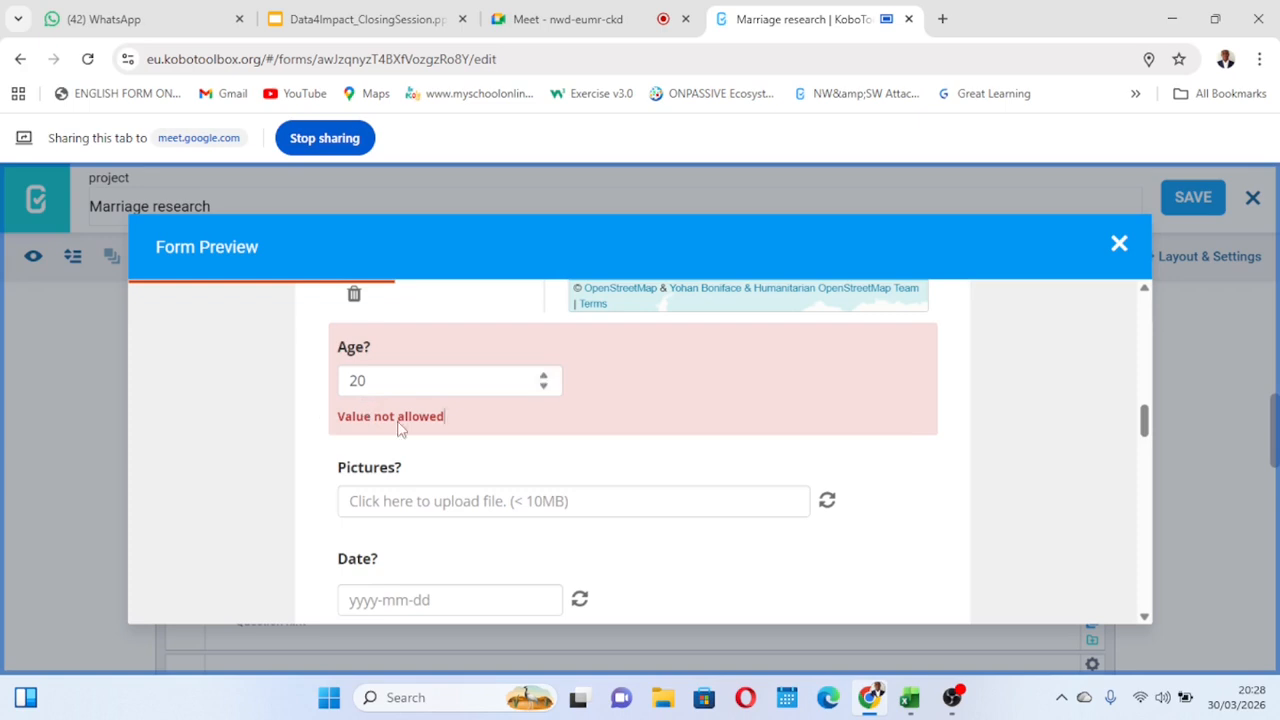
Test the "Age?" question in the preview with the answers 10 and 20000
{"action": "left_click", "coordinate": [370, 380]}
{"action": "type", "text": "1"}
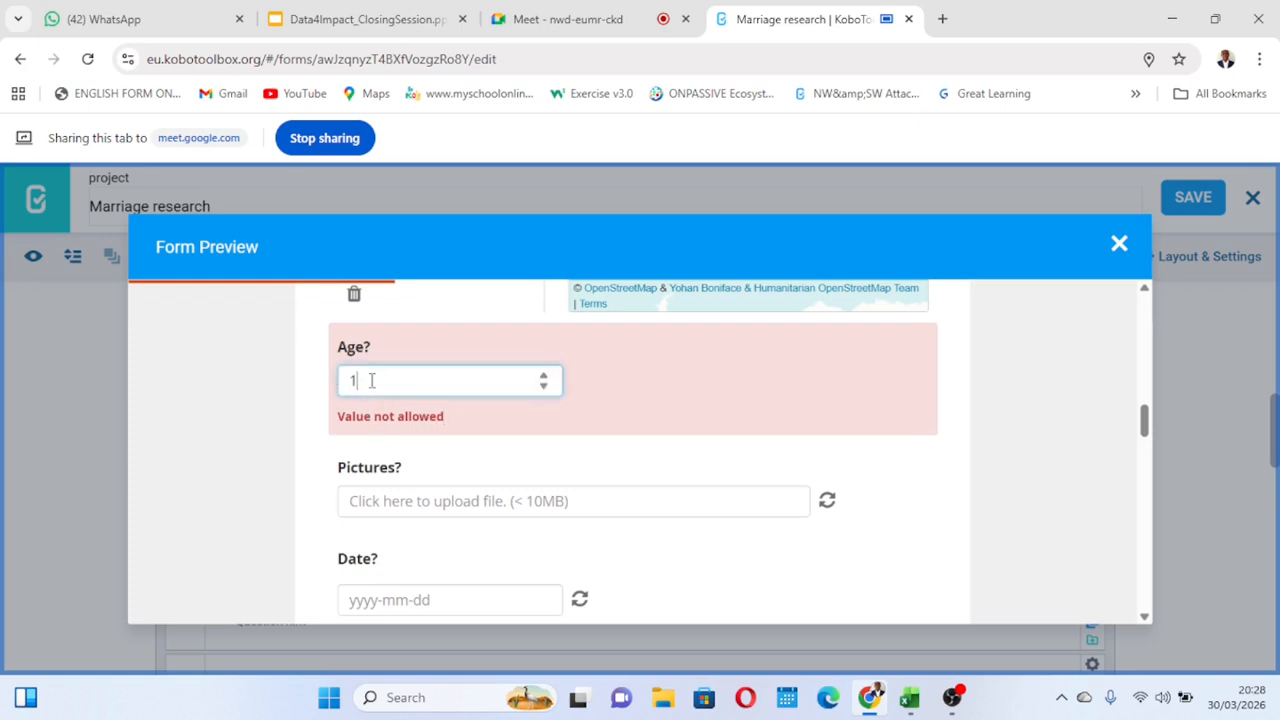
{"action": "type", "text": "0"}
{"action": "left_click", "coordinate": [646, 400]}
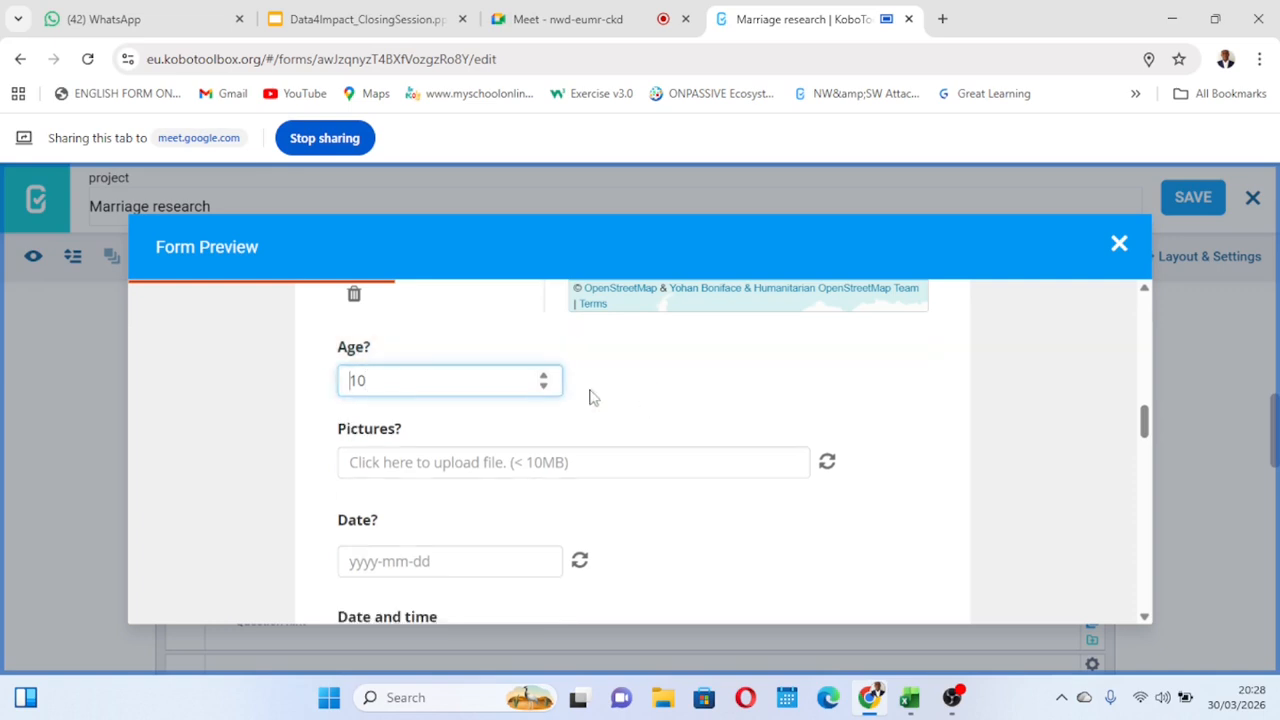
{"action": "left_click", "coordinate": [420, 375]}
{"action": "type", "text": "20000"}
{"action": "key", "text": "Tab"}
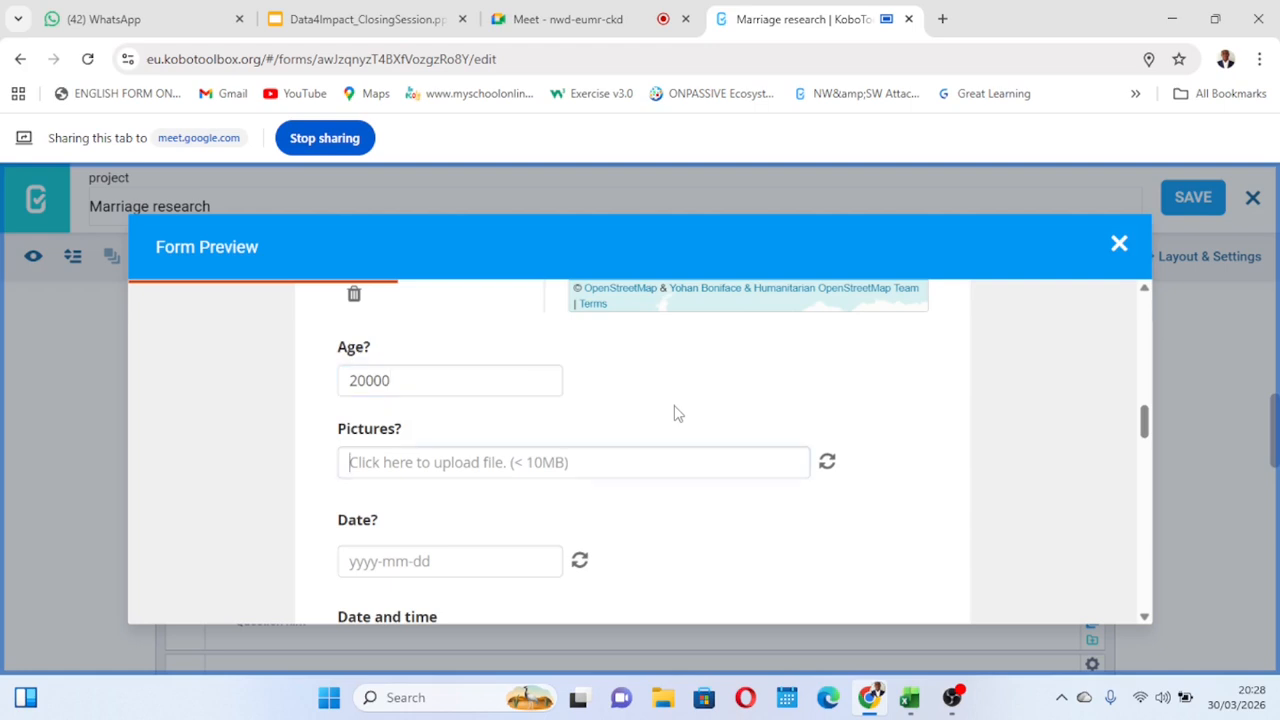
Retest "Age?" by shortening its answer to 20, clear the answer, and close the form preview
{"action": "left_click", "coordinate": [396, 380]}
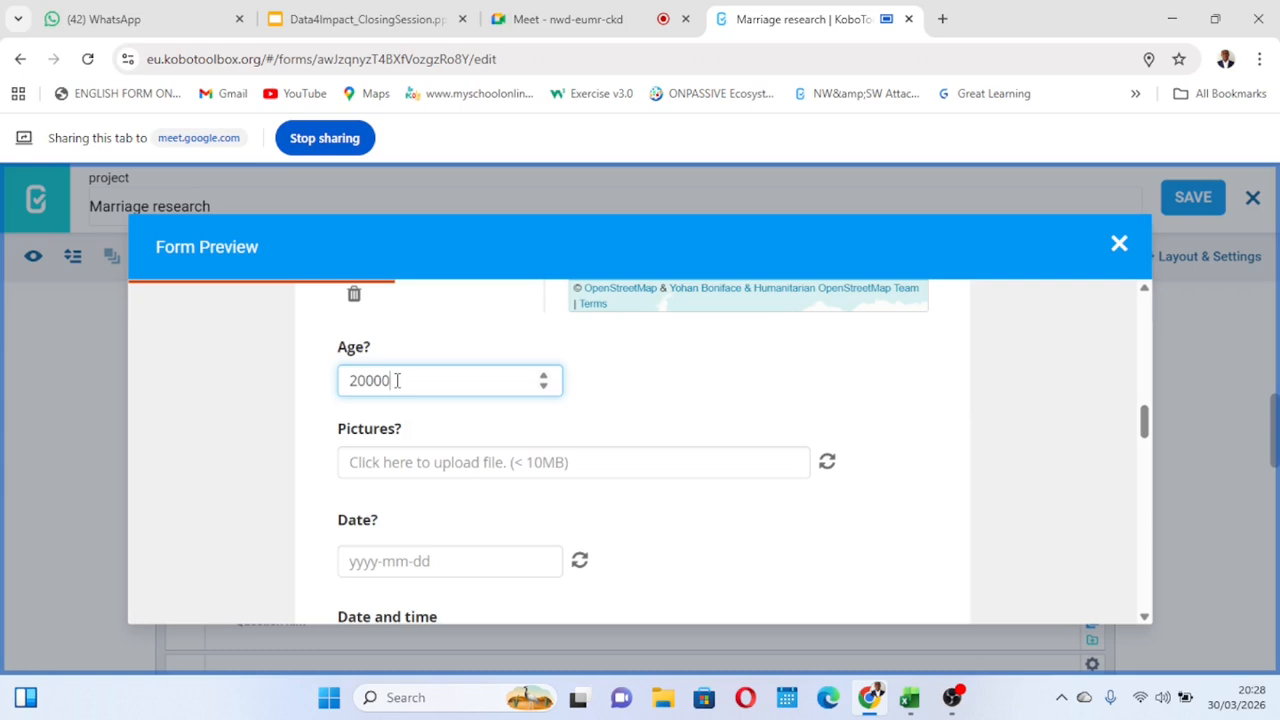
{"action": "key", "text": "BackSpace"}
{"action": "key", "text": "BackSpace"}
{"action": "key", "text": "BackSpace"}
{"action": "type", "text": "000"}
{"action": "key", "text": "BackSpace"}
{"action": "key", "text": "BackSpace"}
{"action": "left_click", "coordinate": [633, 396]}
{"action": "type", "text": "0"}
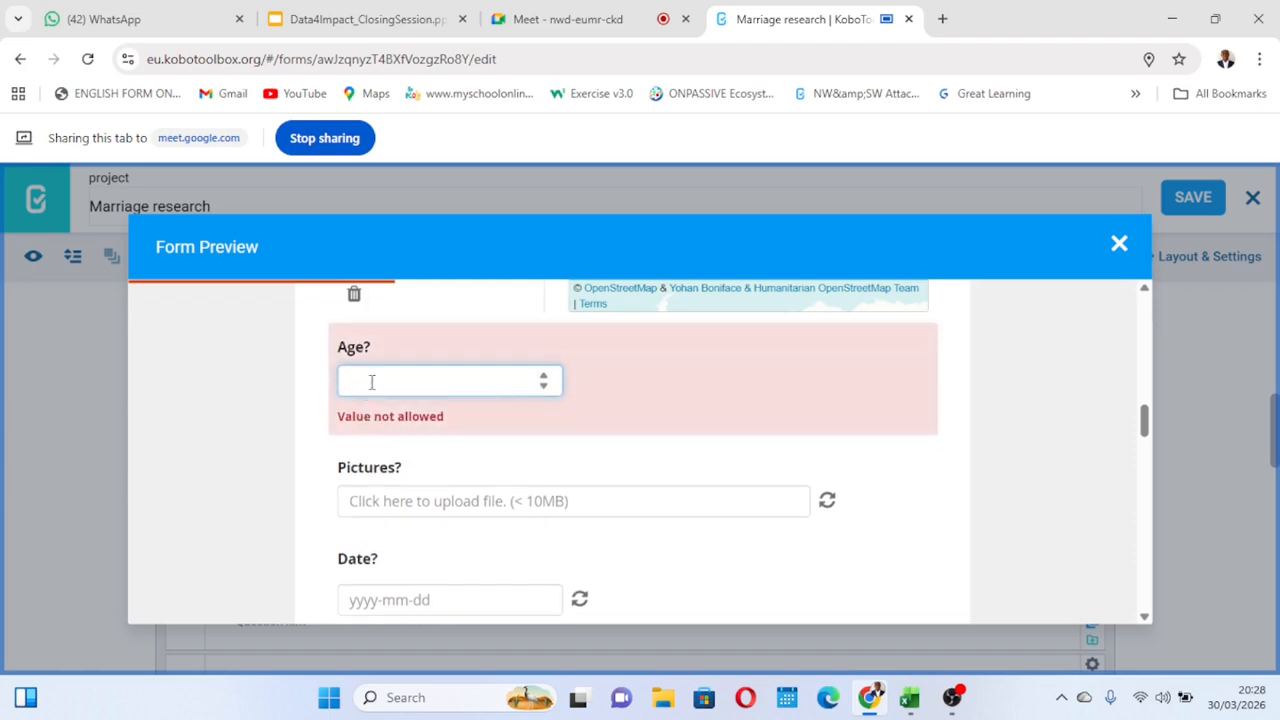
{"action": "left_click", "coordinate": [599, 440]}
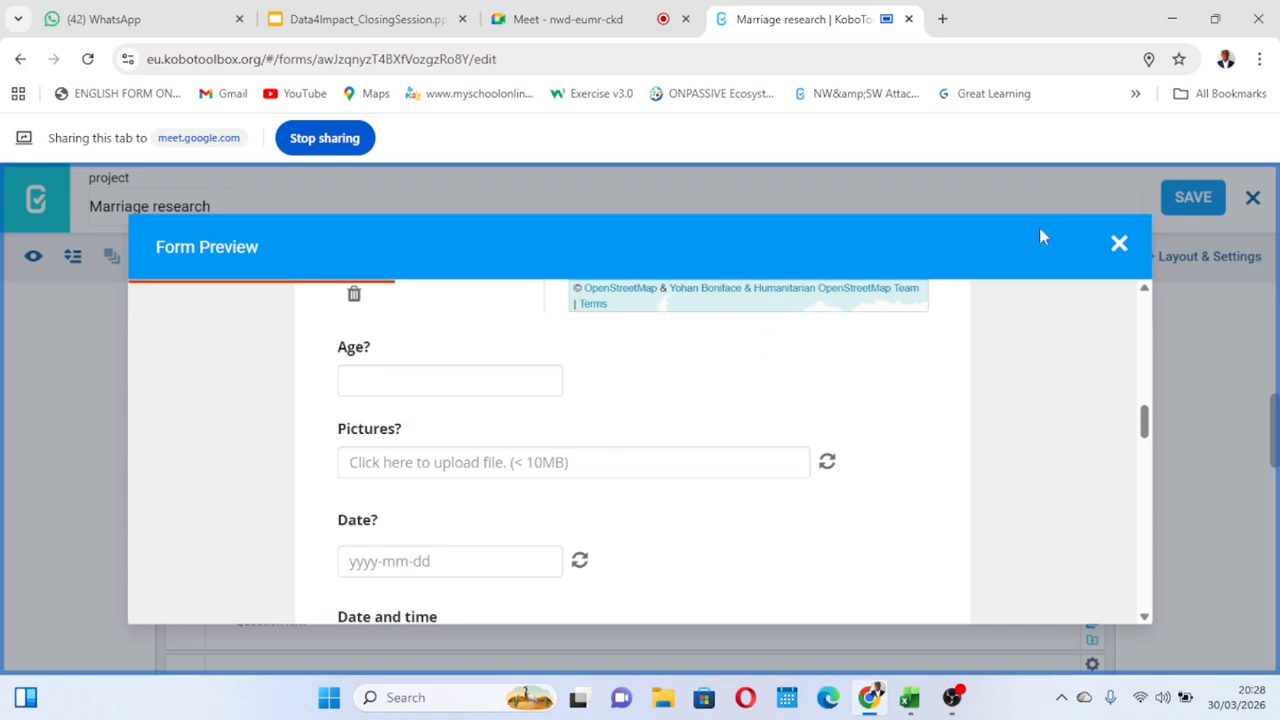
{"action": "left_click", "coordinate": [1117, 243]}
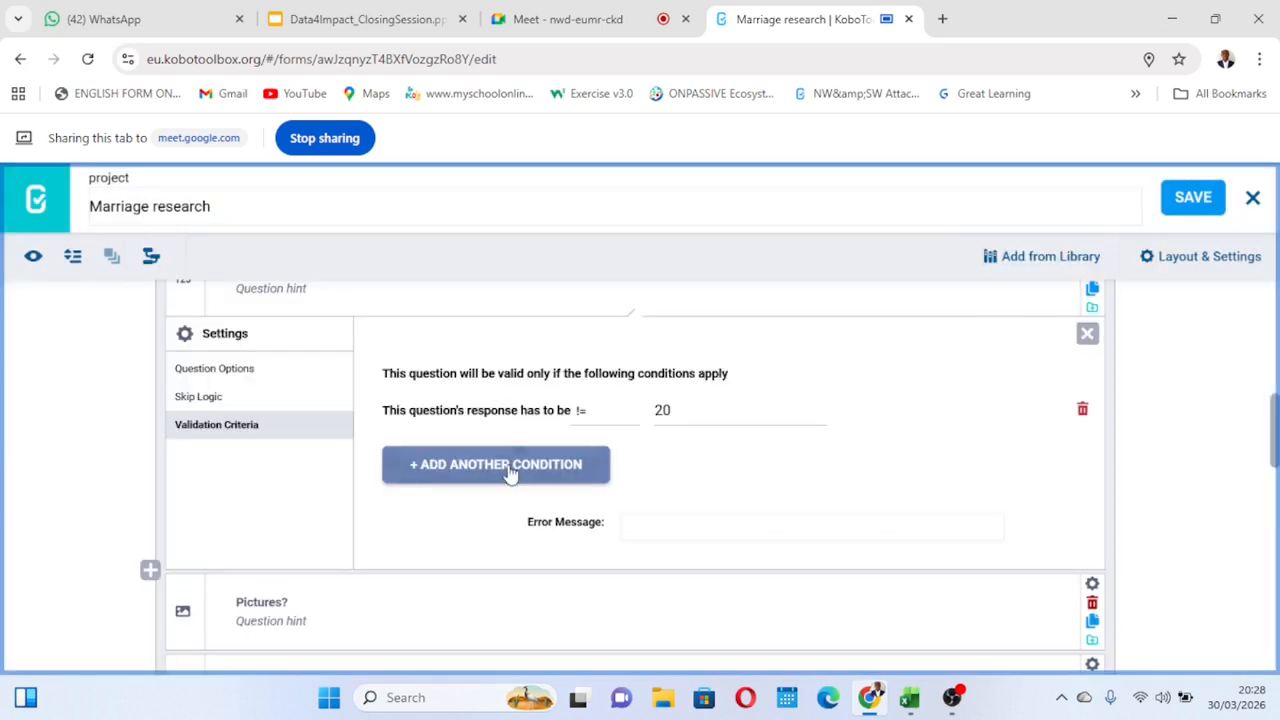
Change the "Age?" validation condition to Greater Than (>) 20 and save the form
{"action": "left_click", "coordinate": [600, 426]}
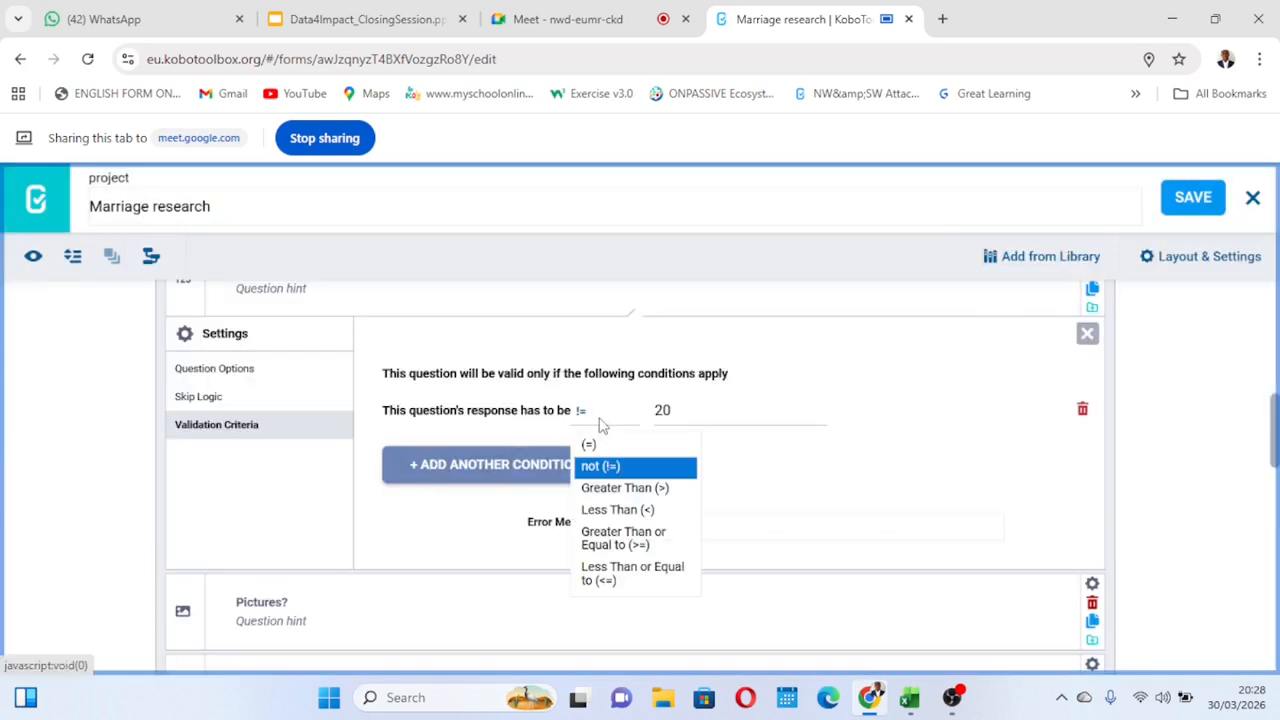
{"action": "left_click", "coordinate": [628, 489]}
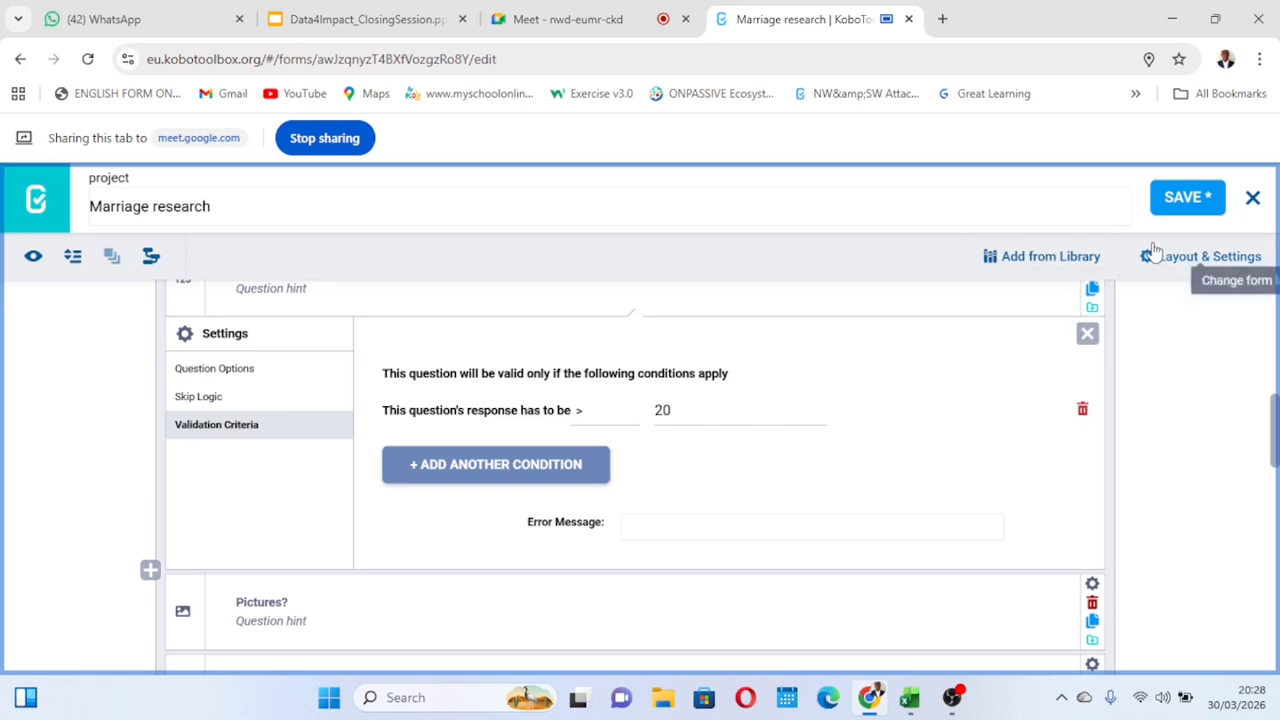
{"action": "left_click", "coordinate": [1192, 195]}
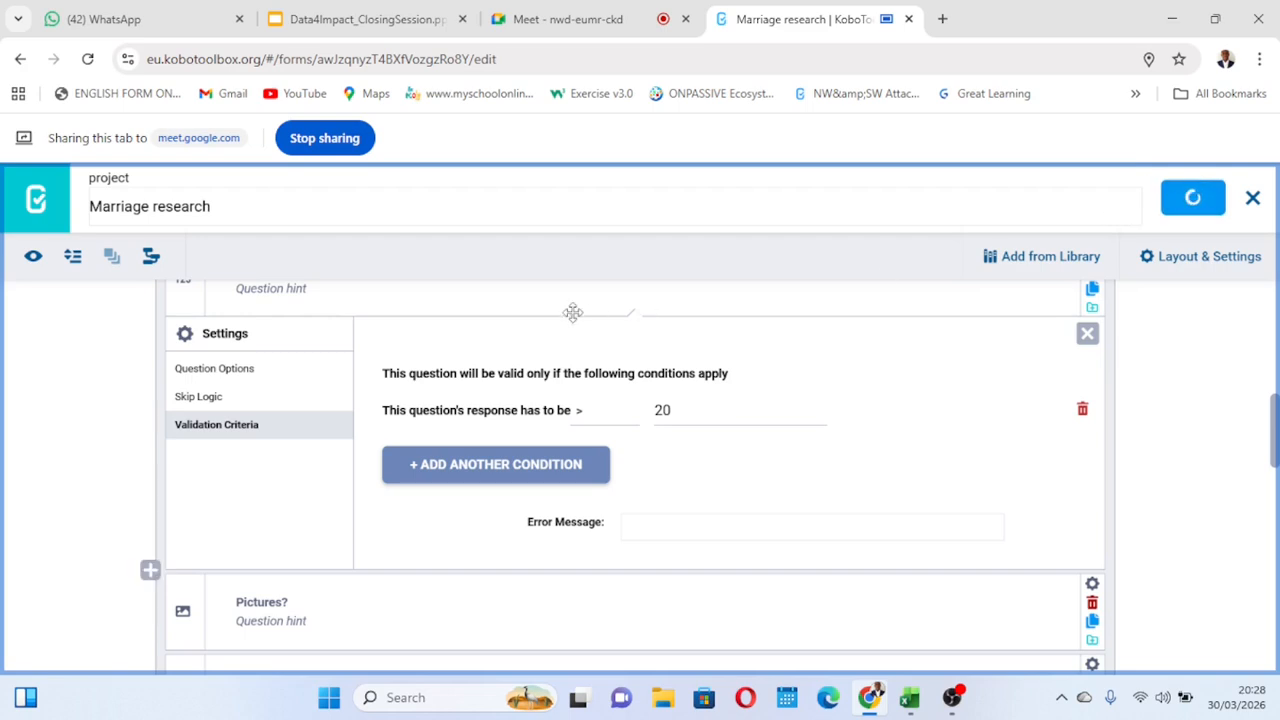
Preview the form and test the greater-than condition on "Age?" with the answer 20
{"action": "left_click", "coordinate": [32, 256]}
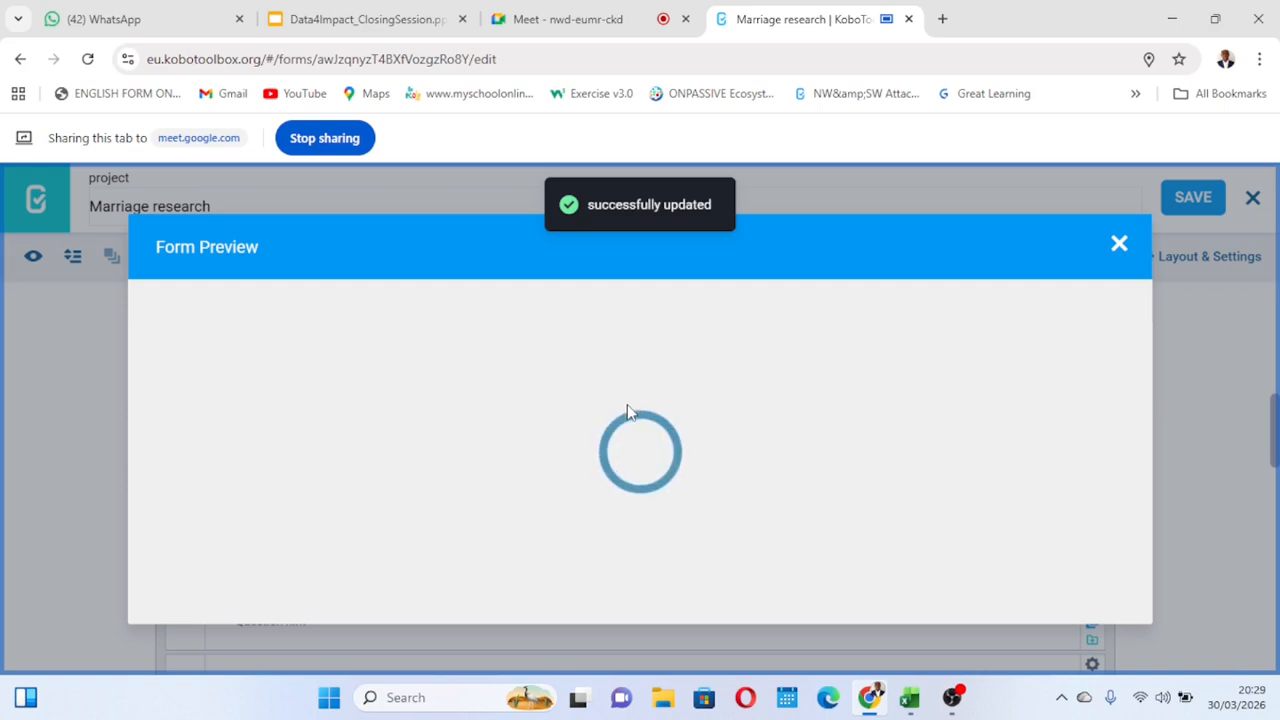
{"action": "scroll", "coordinate": [545, 442], "scroll_direction": "down", "scroll_amount": 10}
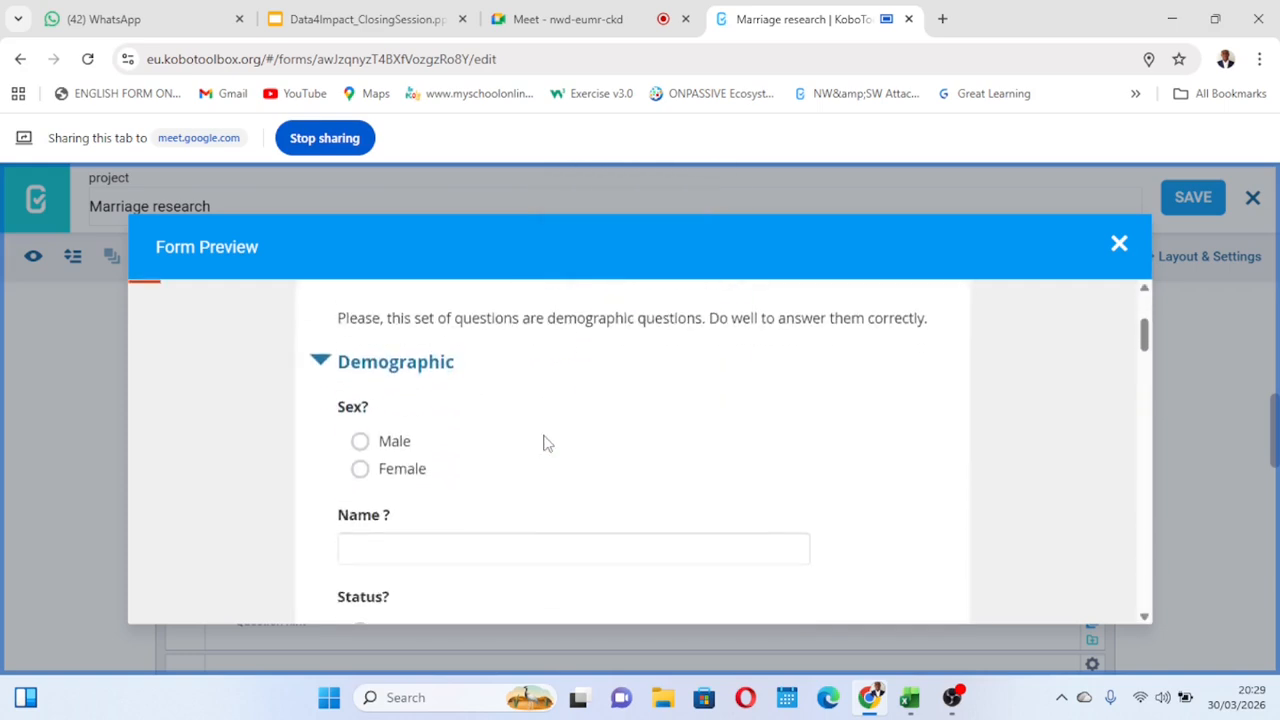
{"action": "scroll", "coordinate": [545, 442], "scroll_direction": "down", "scroll_amount": 2}
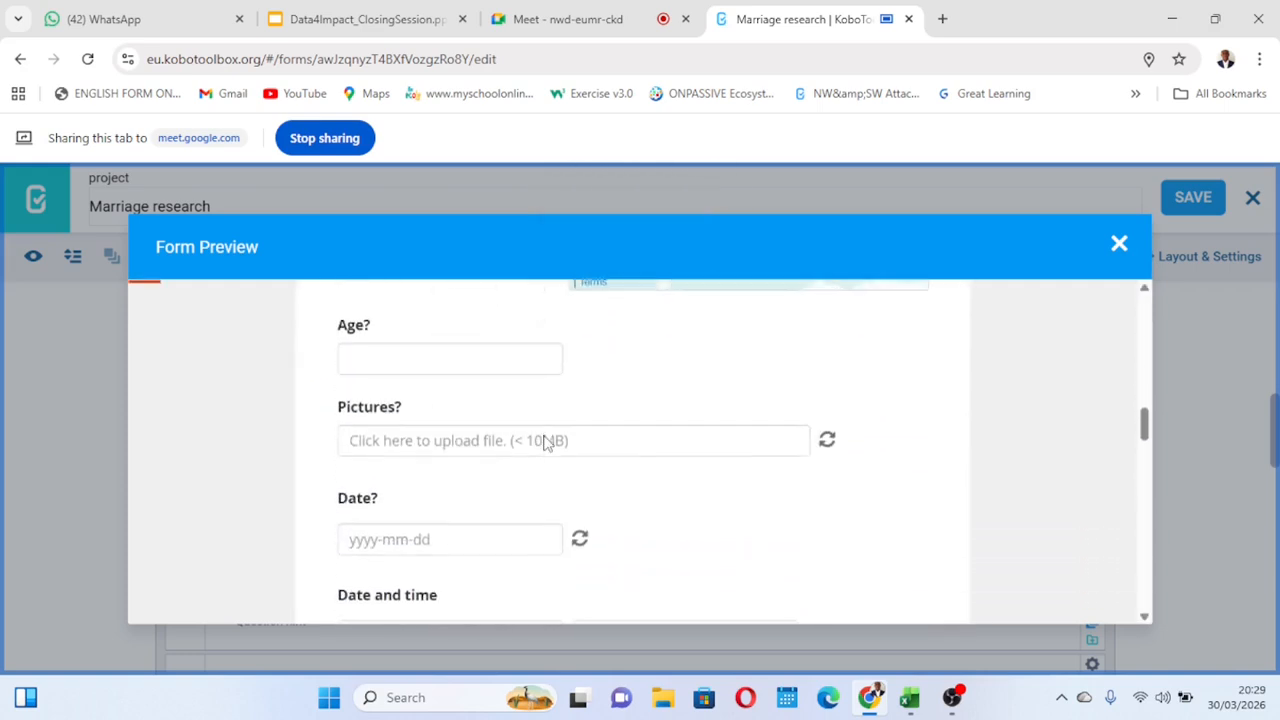
{"action": "scroll", "coordinate": [546, 436], "scroll_direction": "up", "scroll_amount": 1}
{"action": "left_click", "coordinate": [409, 449]}
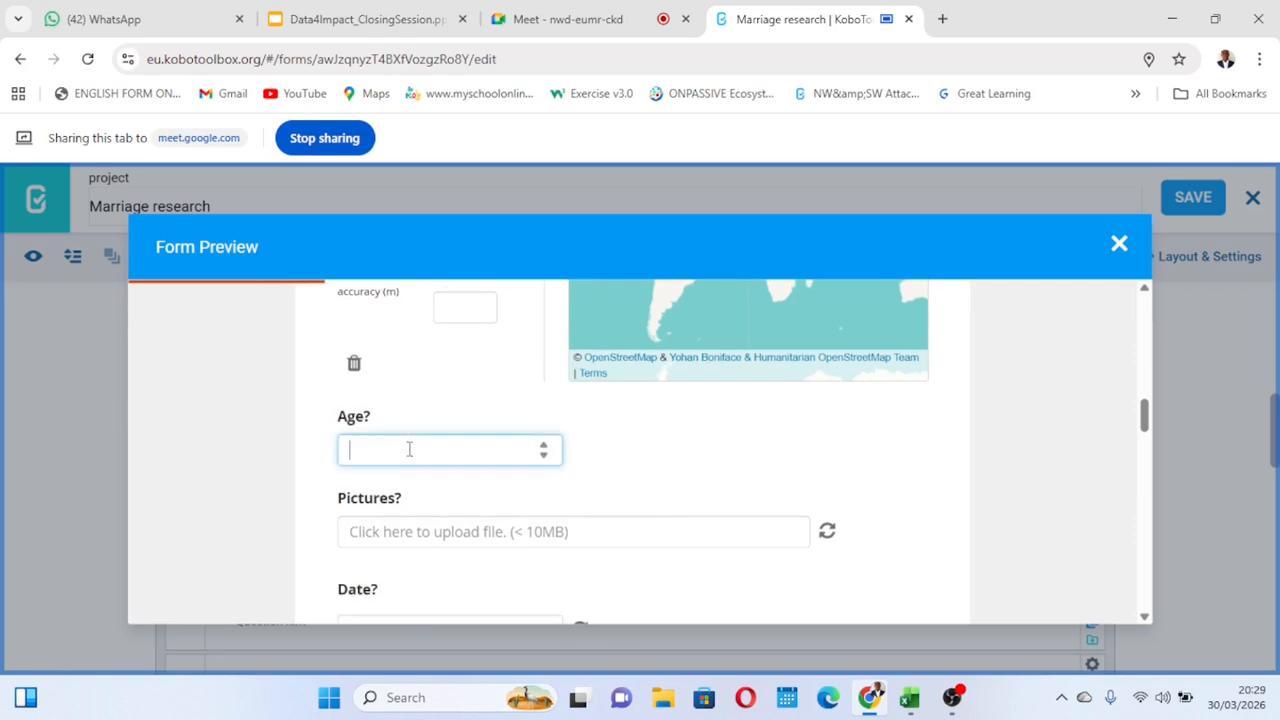
{"action": "type", "text": "20"}
{"action": "left_click", "coordinate": [678, 472]}
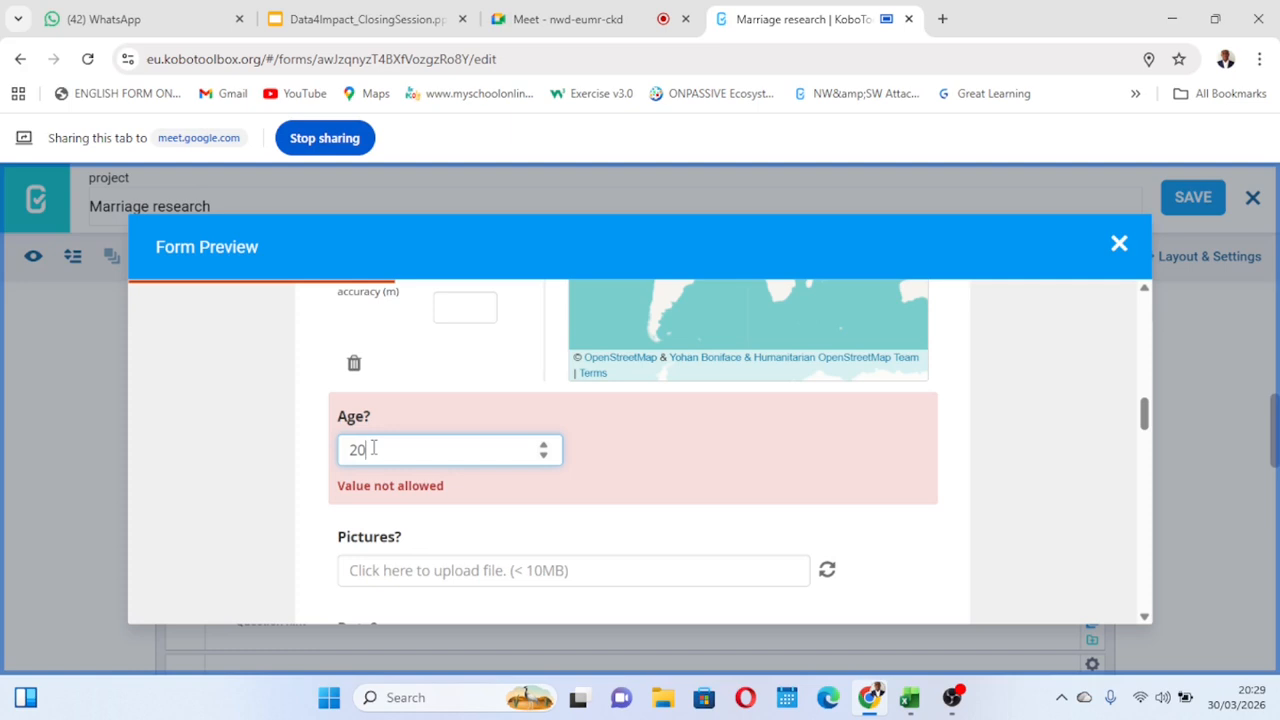
Test the "Age?" question in the preview with the answers 21 and 2100000
{"action": "key", "text": "BackSpace"}
{"action": "type", "text": "1"}
{"action": "left_click", "coordinate": [656, 442]}
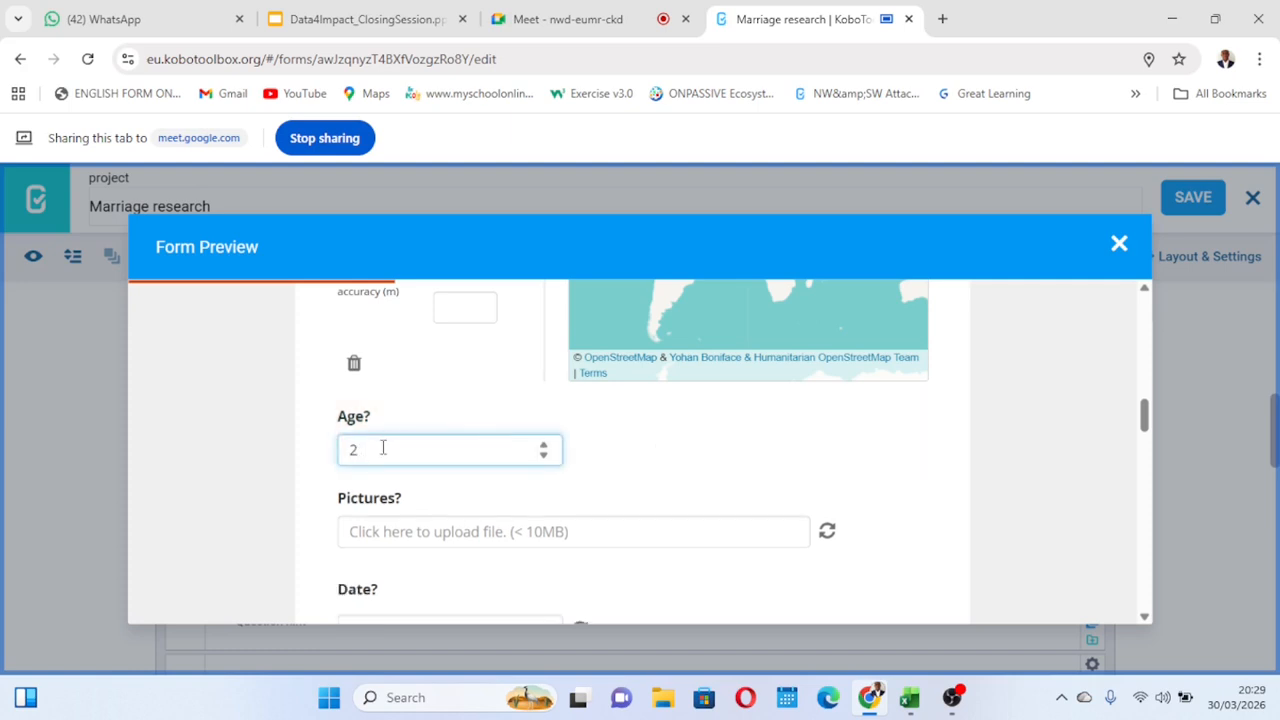
{"action": "type", "text": "00000"}
{"action": "key", "text": "Tab"}
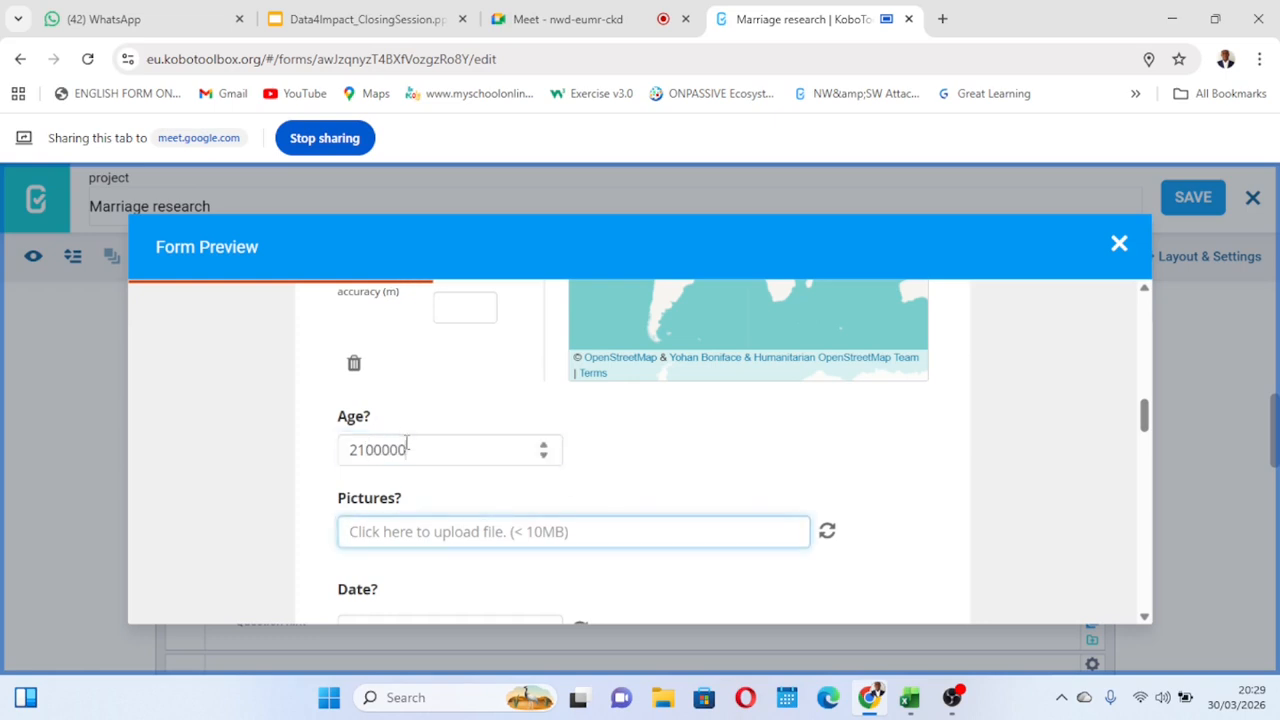
Replace the large "Age?" answer in the preview with 19 to test a value below the limit
{"action": "left_click", "coordinate": [406, 449]}
{"action": "key", "text": "BackSpace"}
{"action": "key", "text": "BackSpace"}
{"action": "key", "text": "BackSpace"}
{"action": "key", "text": "BackSpace"}
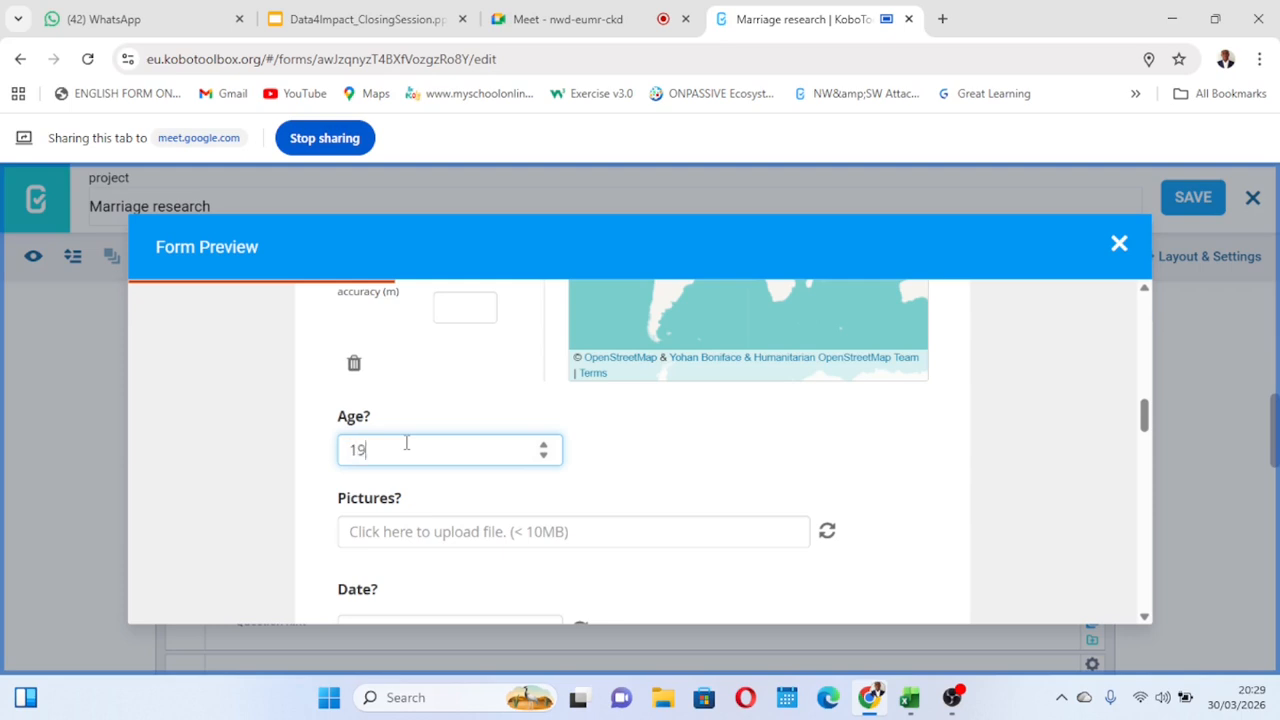
{"action": "left_click", "coordinate": [682, 468]}
Test "Age?" with the answer 18, clear the answer, and close the form preview
{"action": "left_click", "coordinate": [385, 449]}
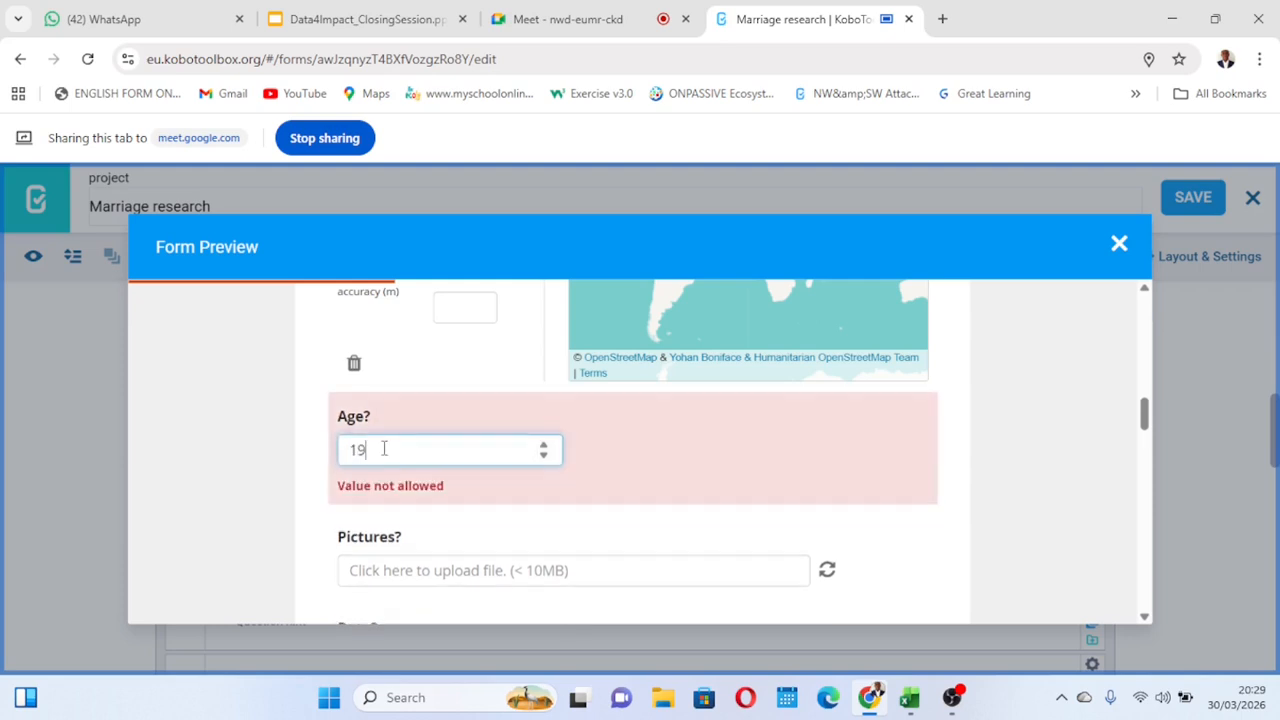
{"action": "type", "text": "18"}
{"action": "key", "text": "BackSpace"}
{"action": "left_click", "coordinate": [667, 464]}
{"action": "left_click", "coordinate": [690, 462]}
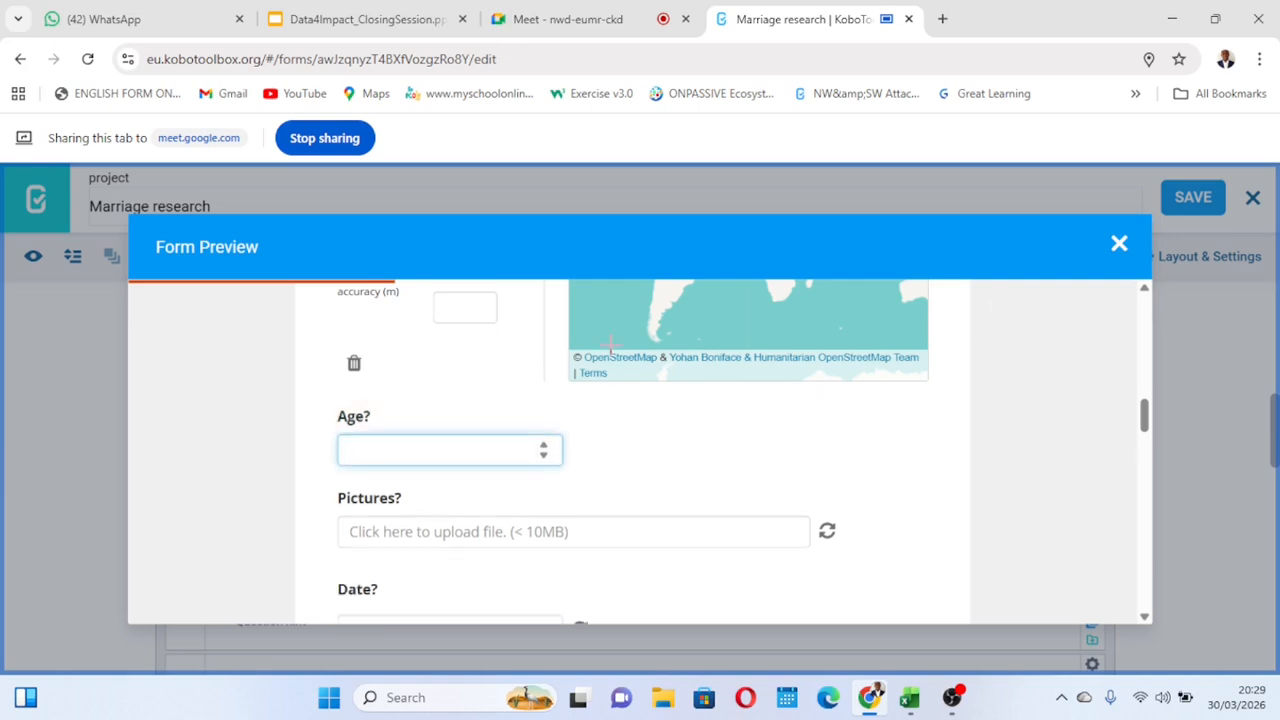
{"action": "left_click", "coordinate": [1118, 244]}
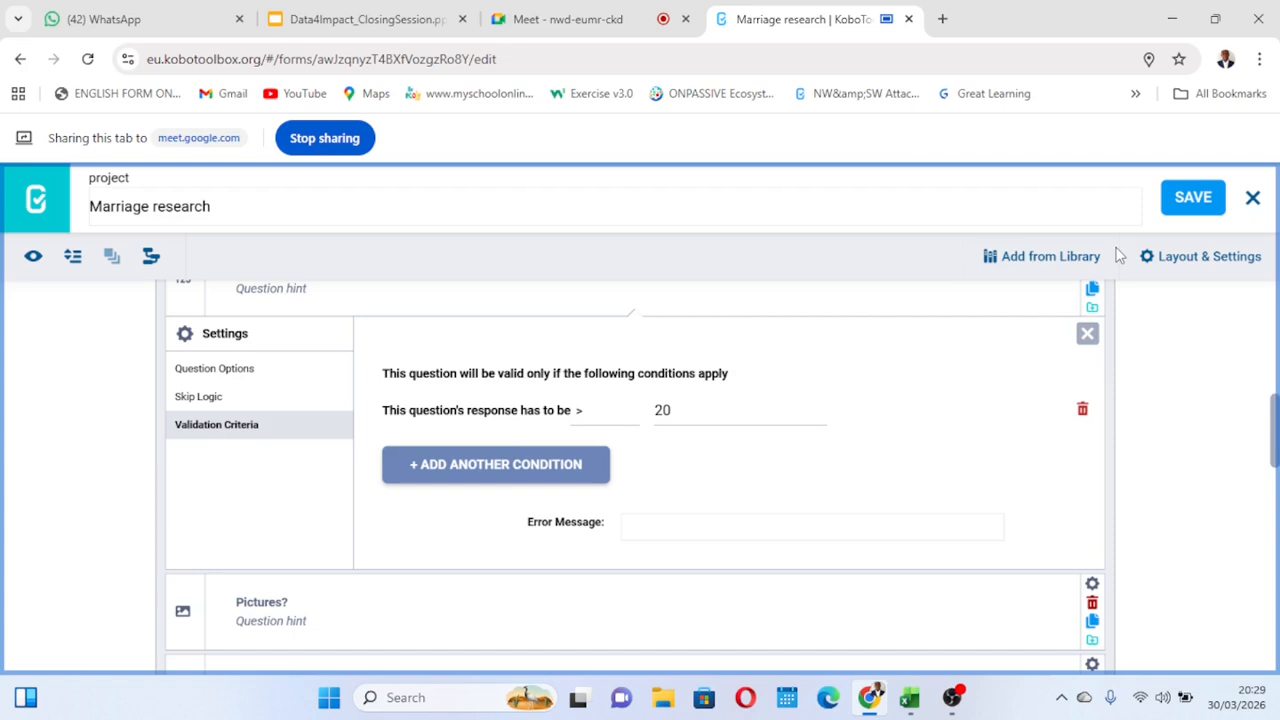
Change the "Age?" validation condition to Less Than (<) 20 and save the form
{"action": "left_click", "coordinate": [597, 419]}
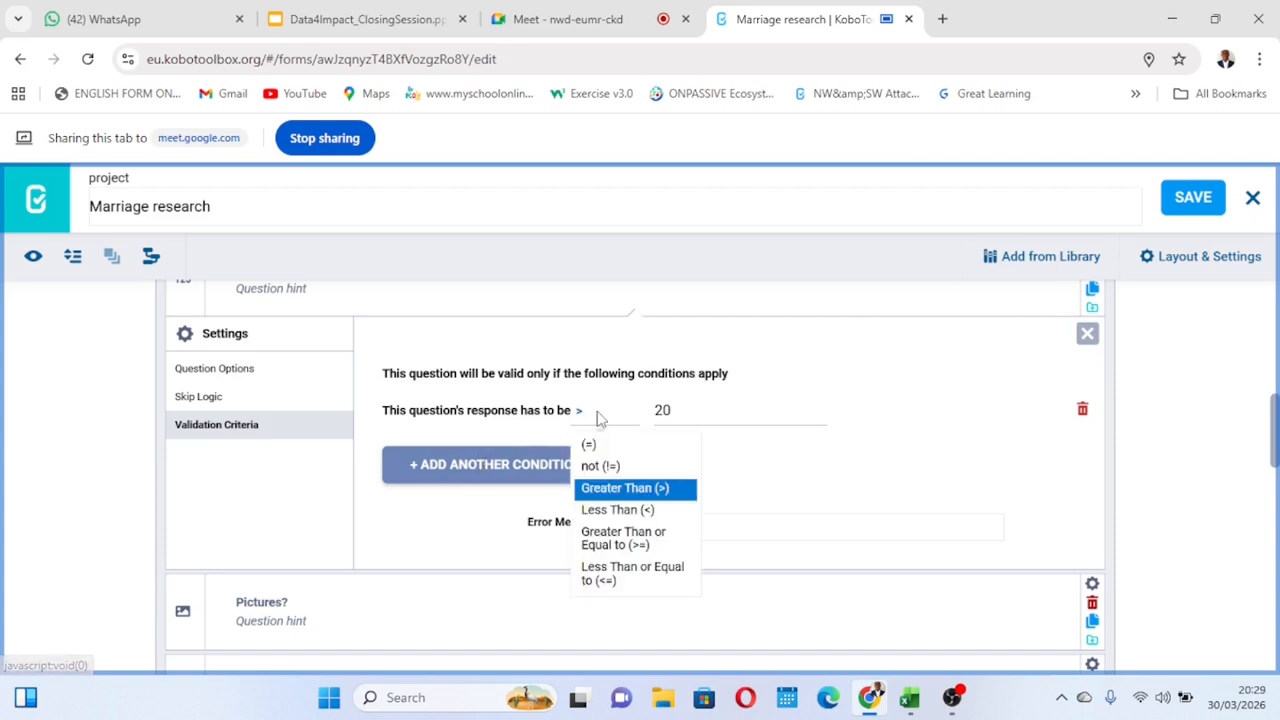
{"action": "left_click", "coordinate": [632, 515]}
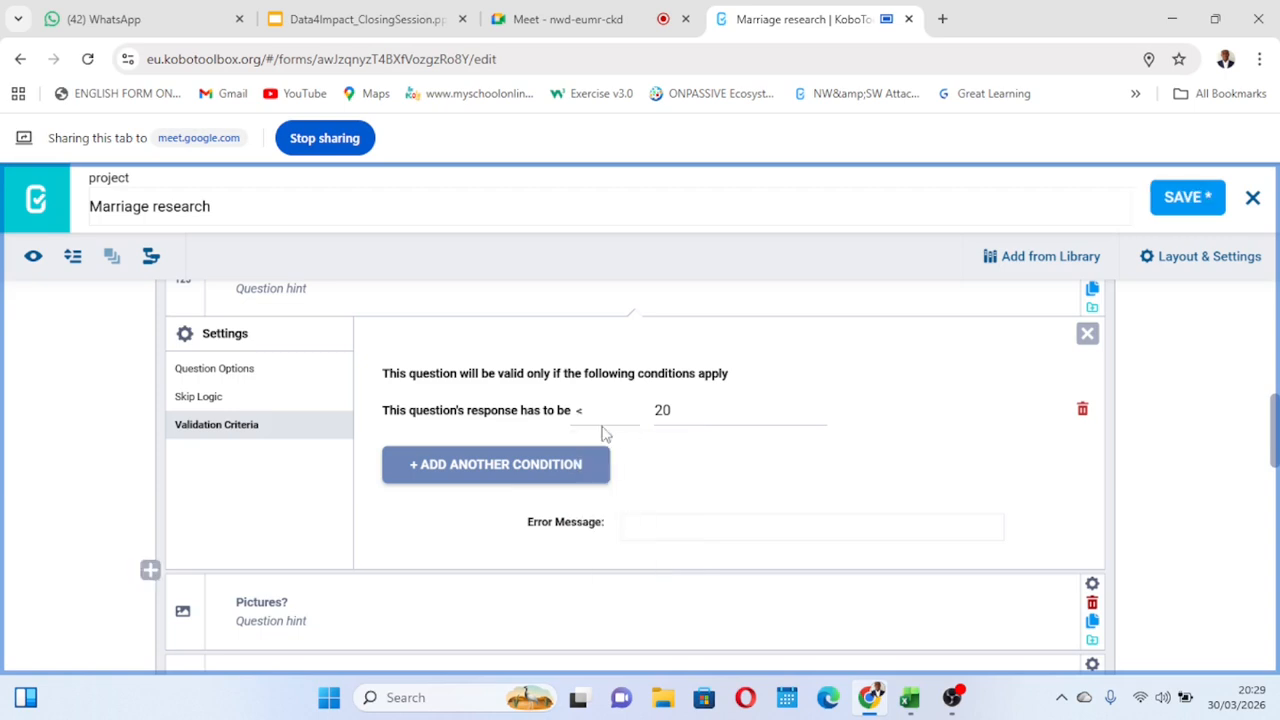
{"action": "left_click", "coordinate": [1185, 199]}
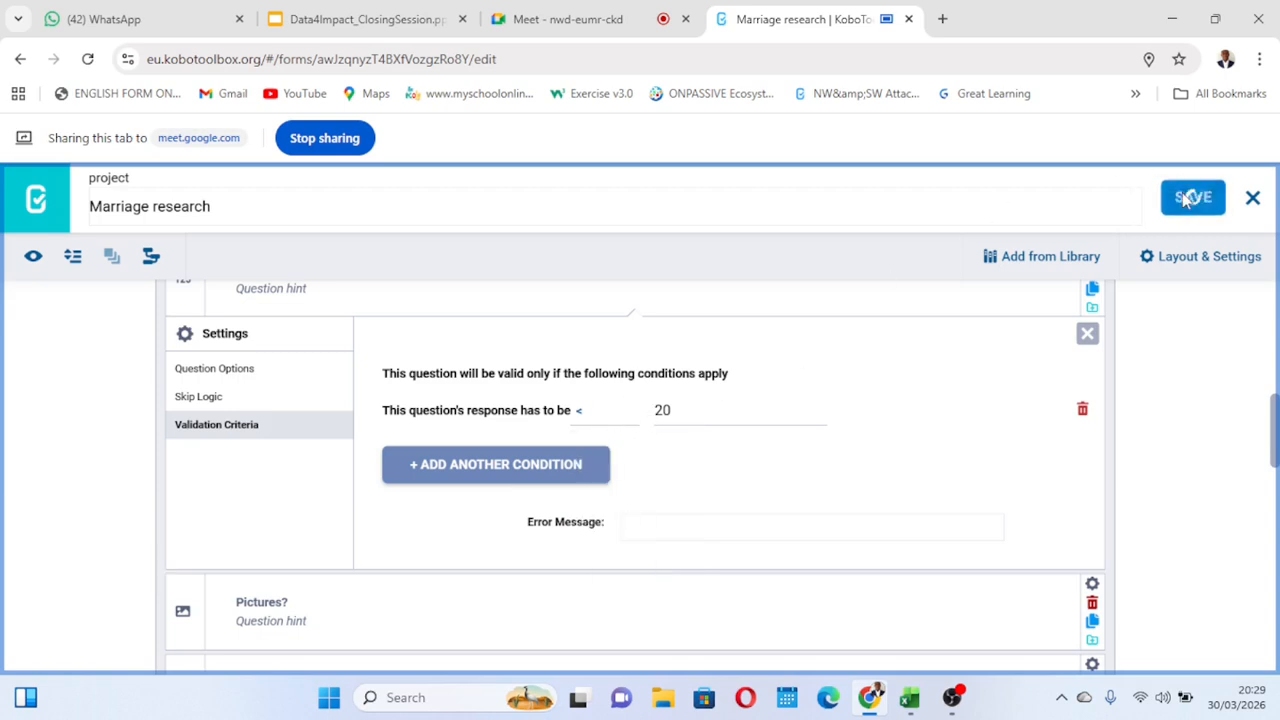
Preview the form and test the less-than condition on "Age?" with the answer 20
{"action": "left_click", "coordinate": [31, 257]}
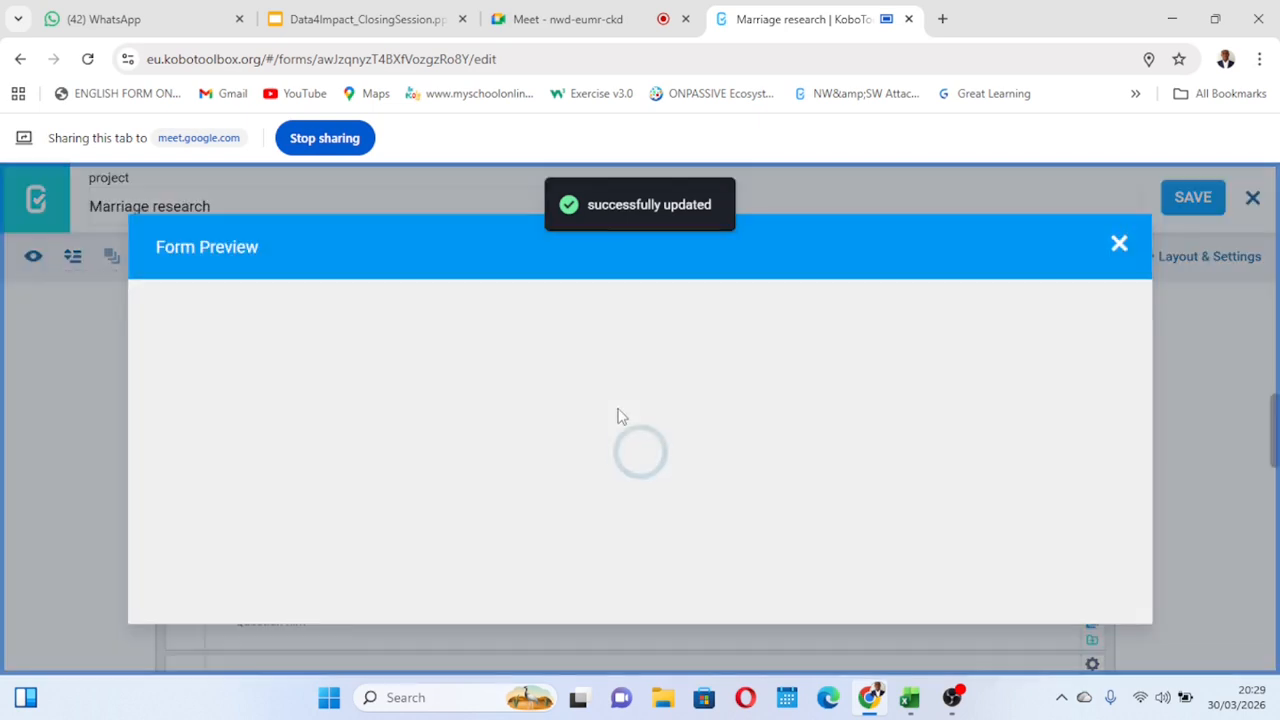
{"action": "scroll", "coordinate": [618, 415], "scroll_direction": "down", "scroll_amount": 5}
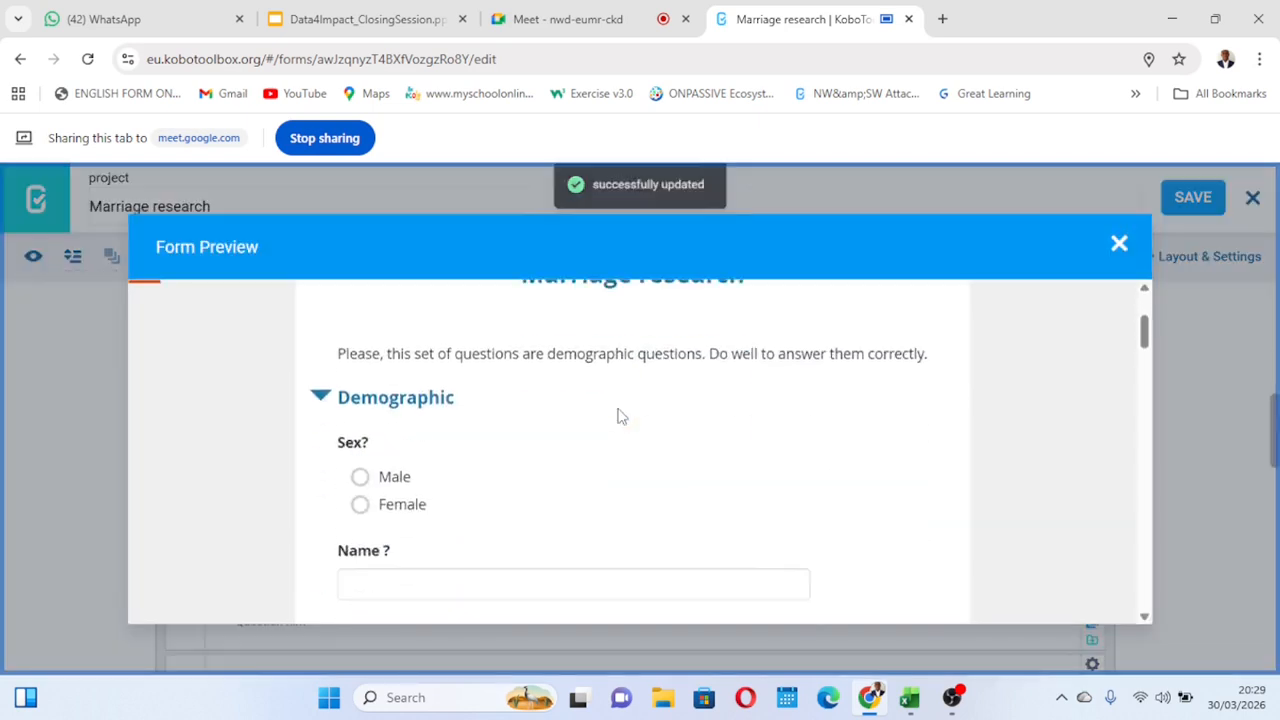
{"action": "scroll", "coordinate": [618, 415], "scroll_direction": "down", "scroll_amount": 5}
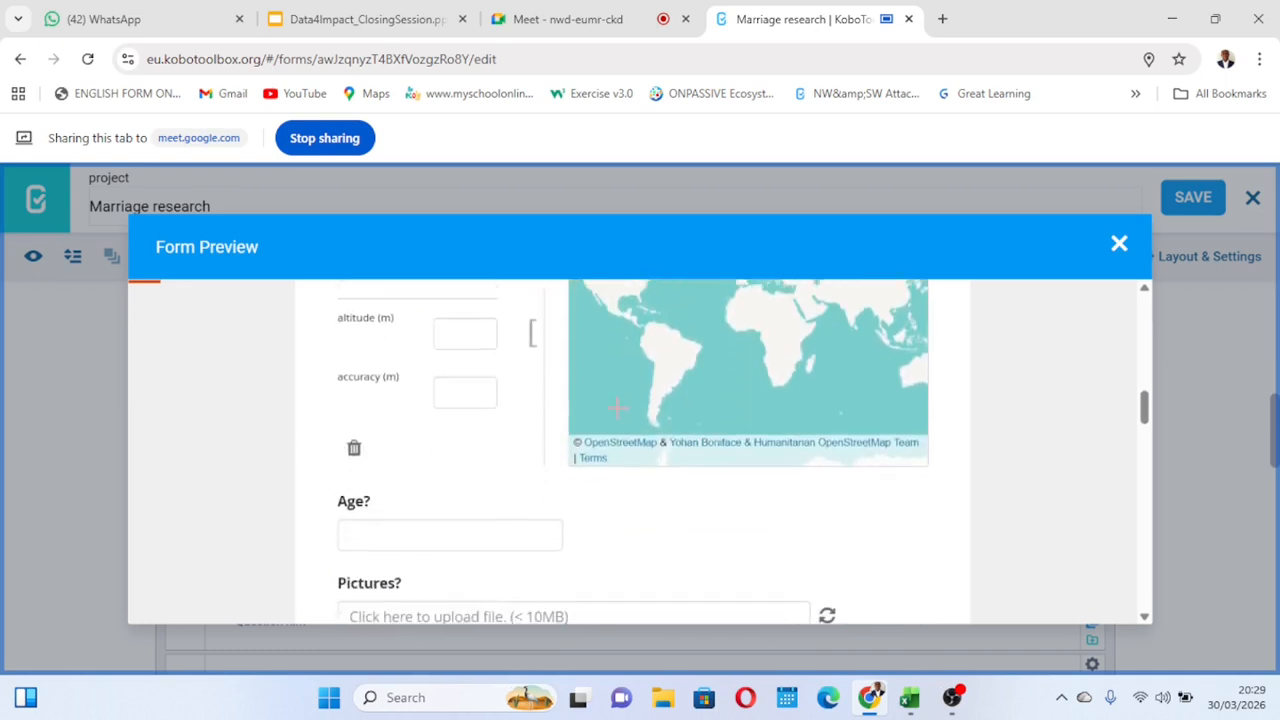
{"action": "left_click", "coordinate": [440, 519]}
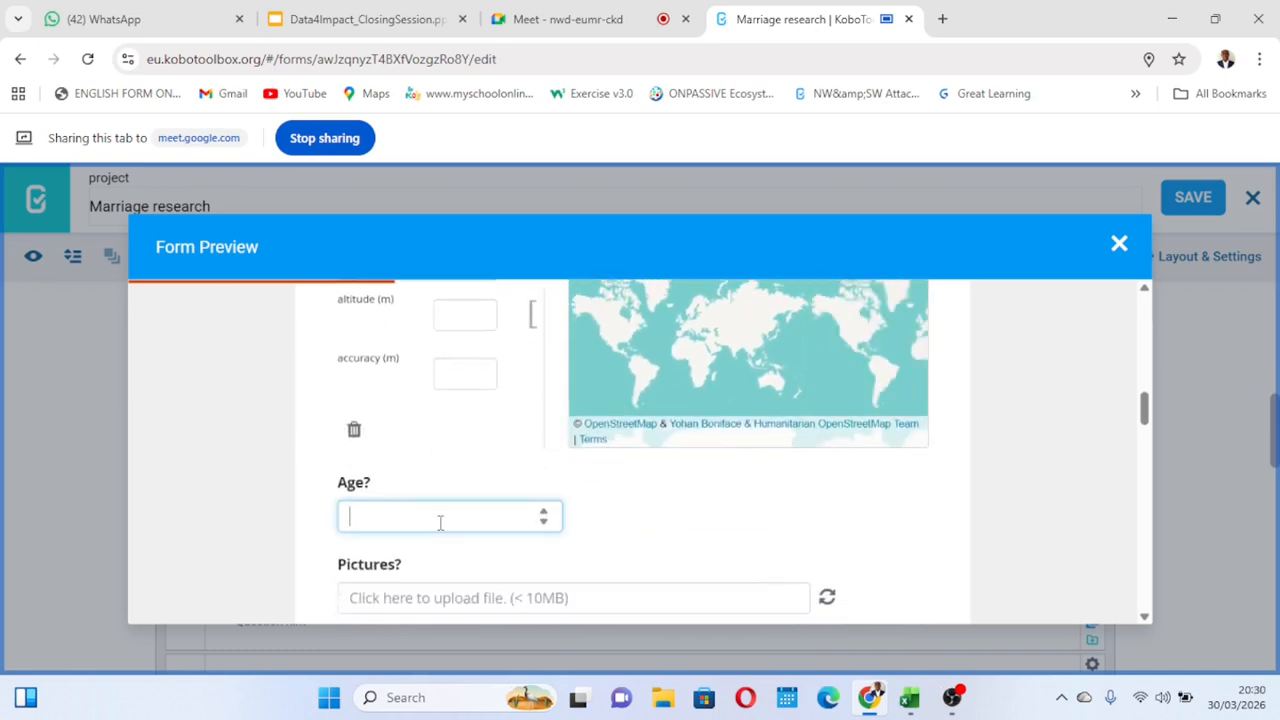
{"action": "type", "text": "20"}
{"action": "left_click", "coordinate": [680, 523]}
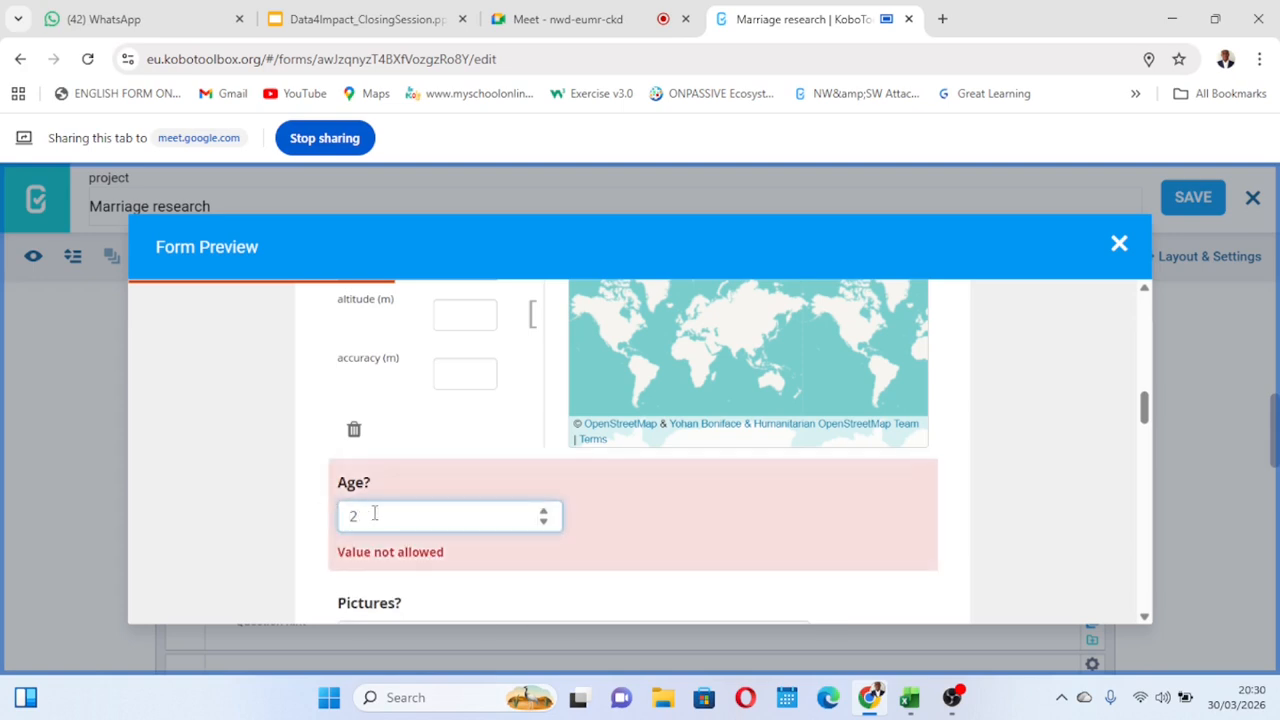
Test the "Age?" question in the preview with the answer 20000 and clear it
{"action": "type", "text": "20000"}
{"action": "left_click", "coordinate": [647, 522]}
{"action": "left_click", "coordinate": [390, 522]}
{"action": "key", "text": "BackSpace"}
{"action": "key", "text": "BackSpace"}
{"action": "key", "text": "BackSpace"}
{"action": "key", "text": "BackSpace"}
{"action": "key", "text": "BackSpace"}
{"action": "key", "text": "BackSpace"}
Test the "Age?" question with the answers 19 and 0, and close the form preview
{"action": "type", "text": "19"}
{"action": "left_click", "coordinate": [661, 518]}
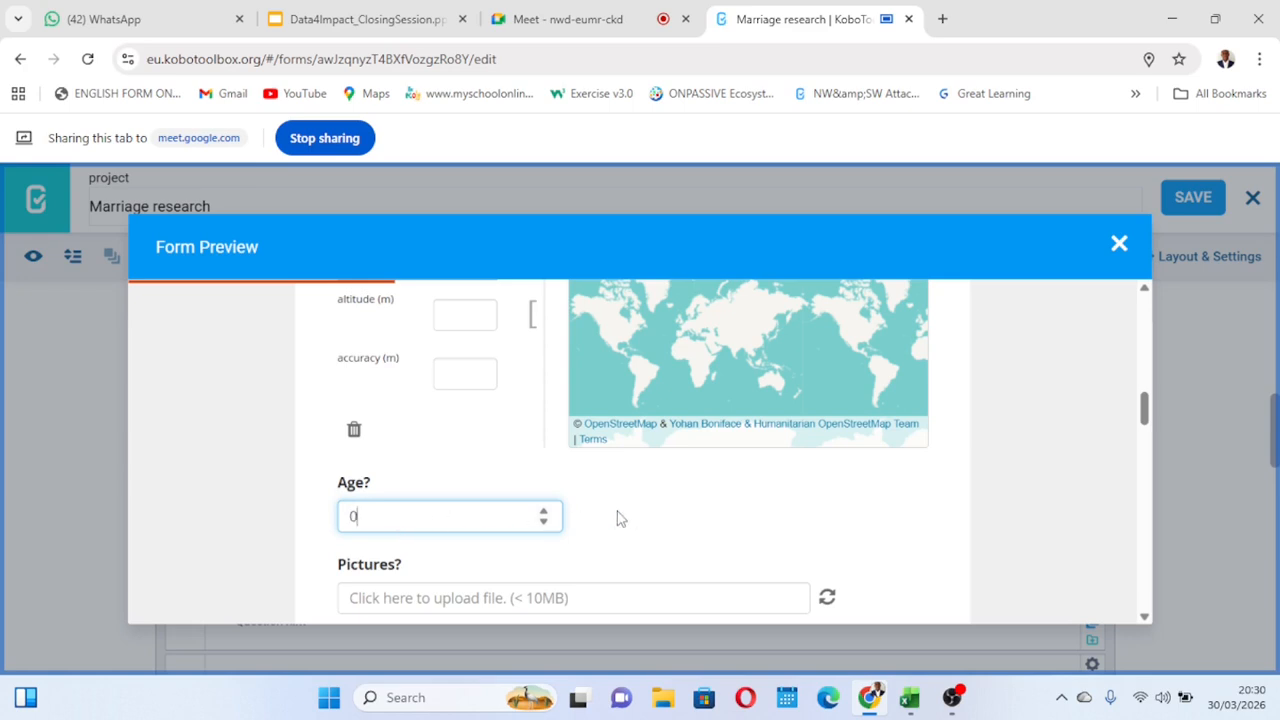
{"action": "left_click", "coordinate": [1116, 244]}
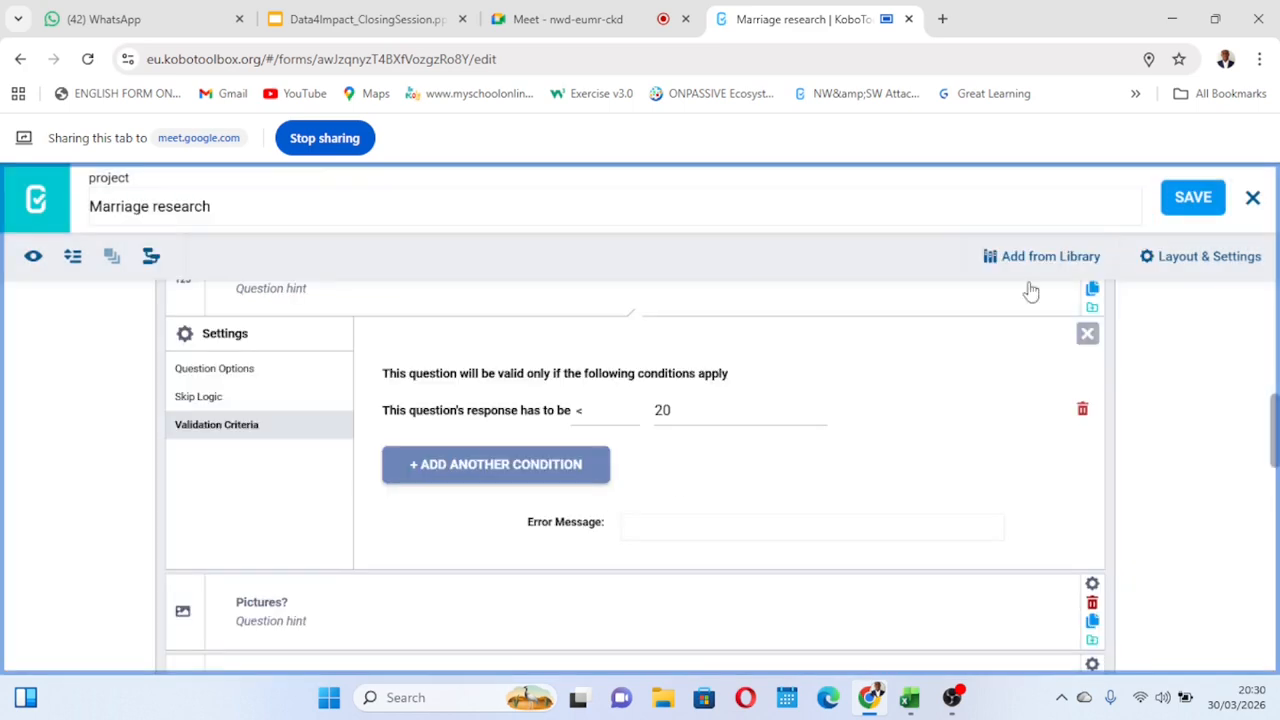
Change the "Age?" validation condition to Greater Than or Equal to (>=) 20 and save the form
{"action": "left_click", "coordinate": [590, 411]}
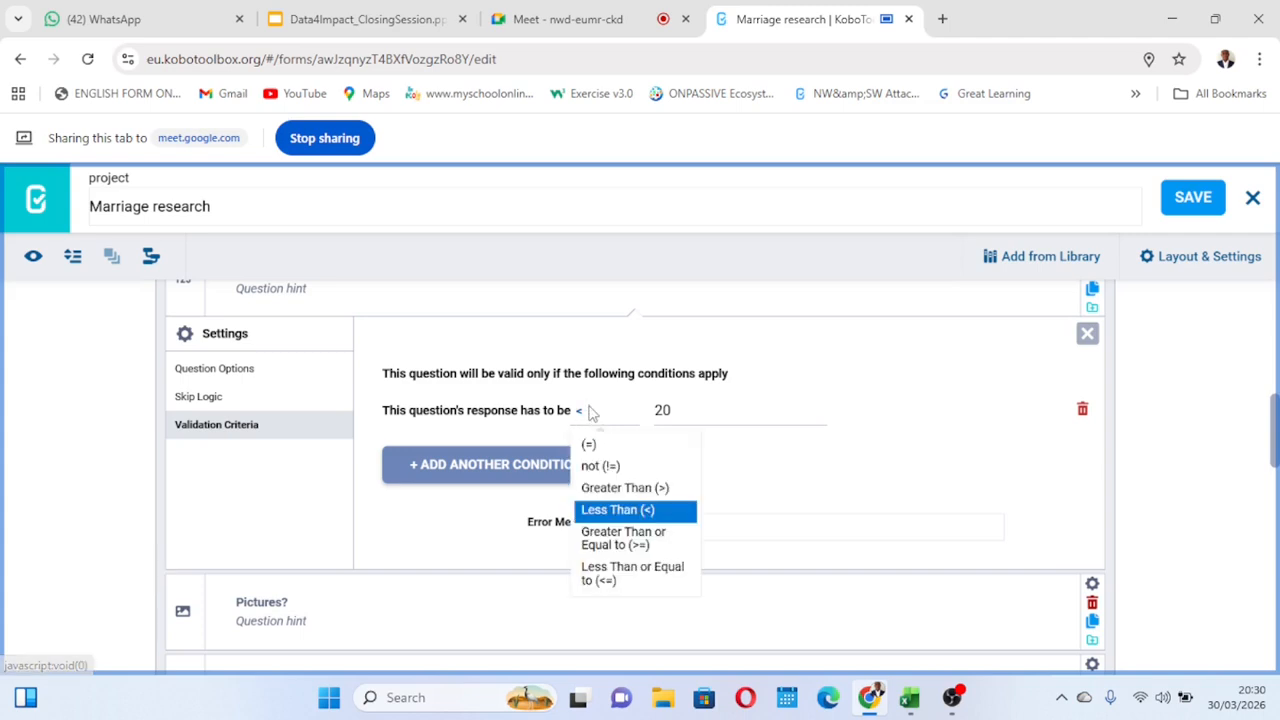
{"action": "left_click", "coordinate": [632, 548]}
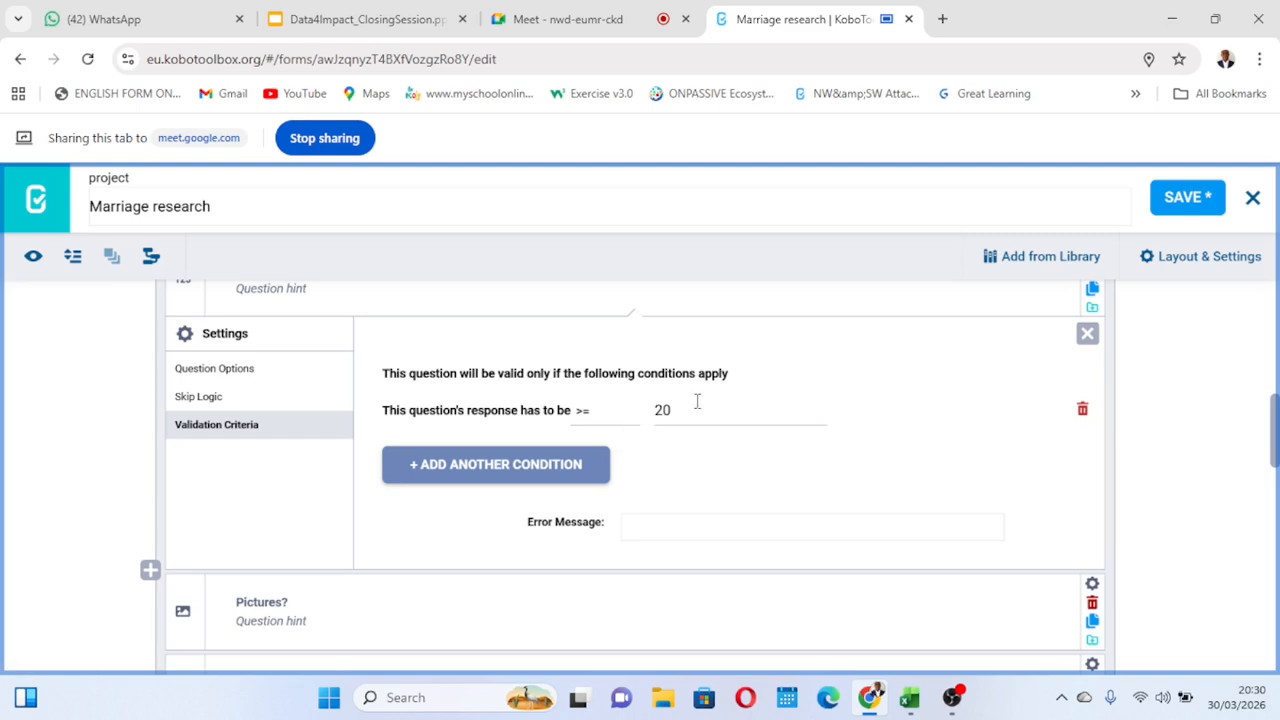
{"action": "left_click", "coordinate": [1190, 200]}
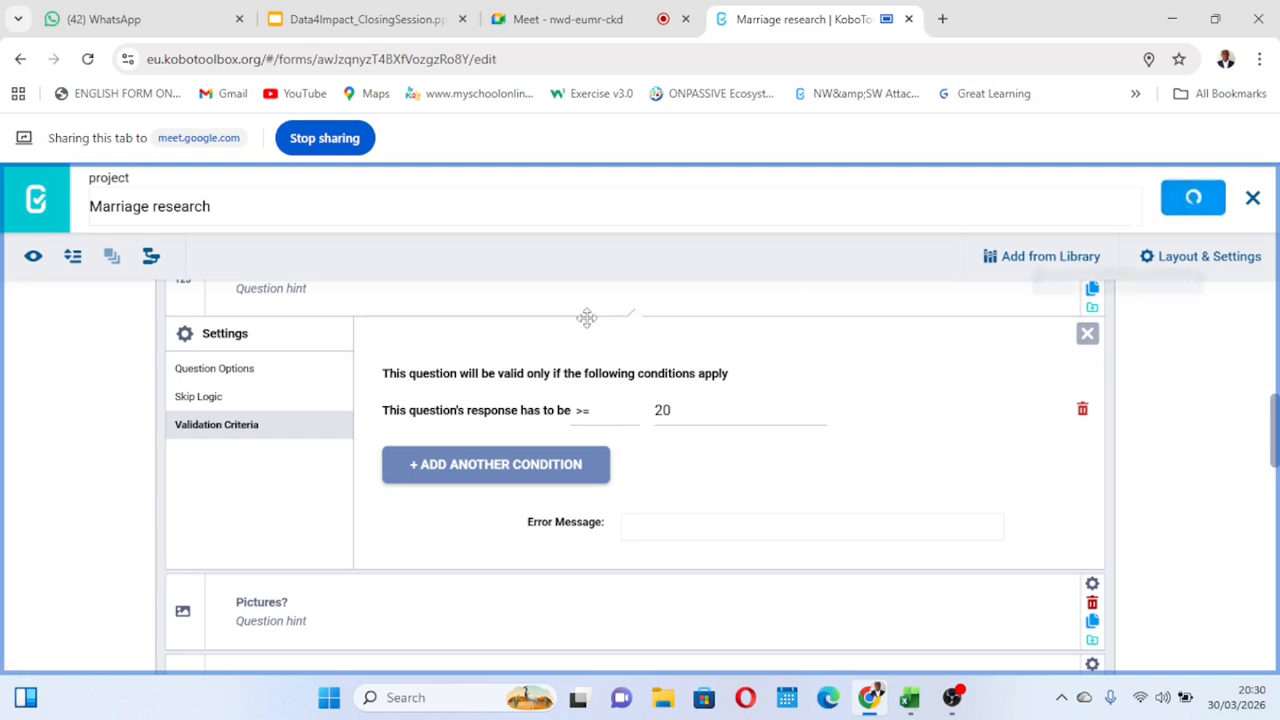
Preview the form and test the greater-than-or-equal condition on "Age?" with the answer 20
{"action": "left_click", "coordinate": [33, 258]}
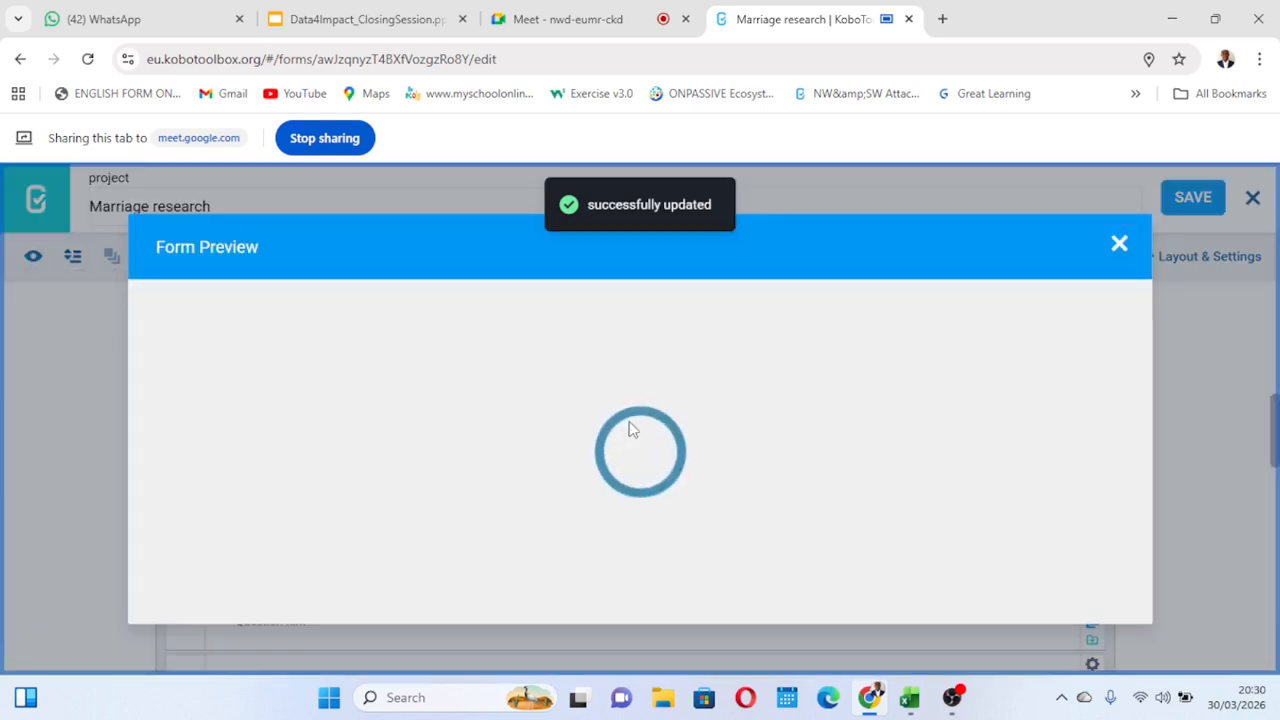
{"action": "scroll", "coordinate": [629, 430], "scroll_direction": "down", "scroll_amount": 5}
{"action": "scroll", "coordinate": [629, 430], "scroll_direction": "down", "scroll_amount": 4}
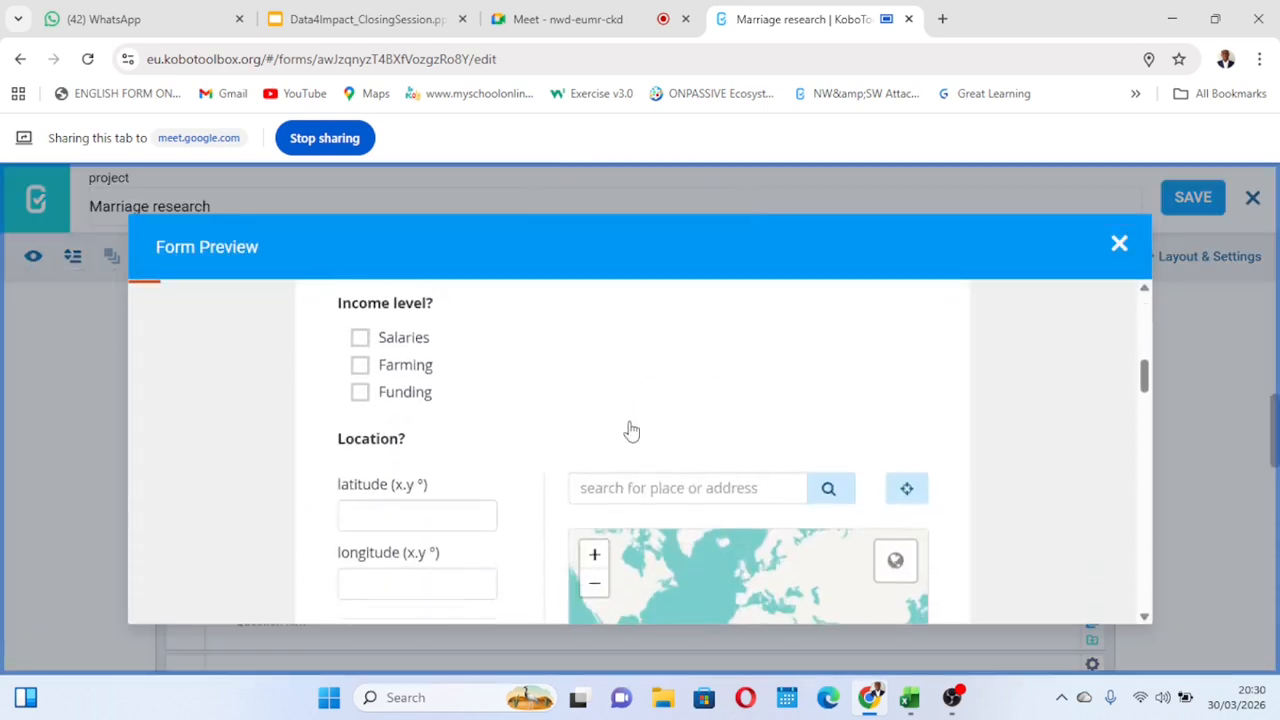
{"action": "scroll", "coordinate": [495, 450], "scroll_direction": "down", "scroll_amount": 4}
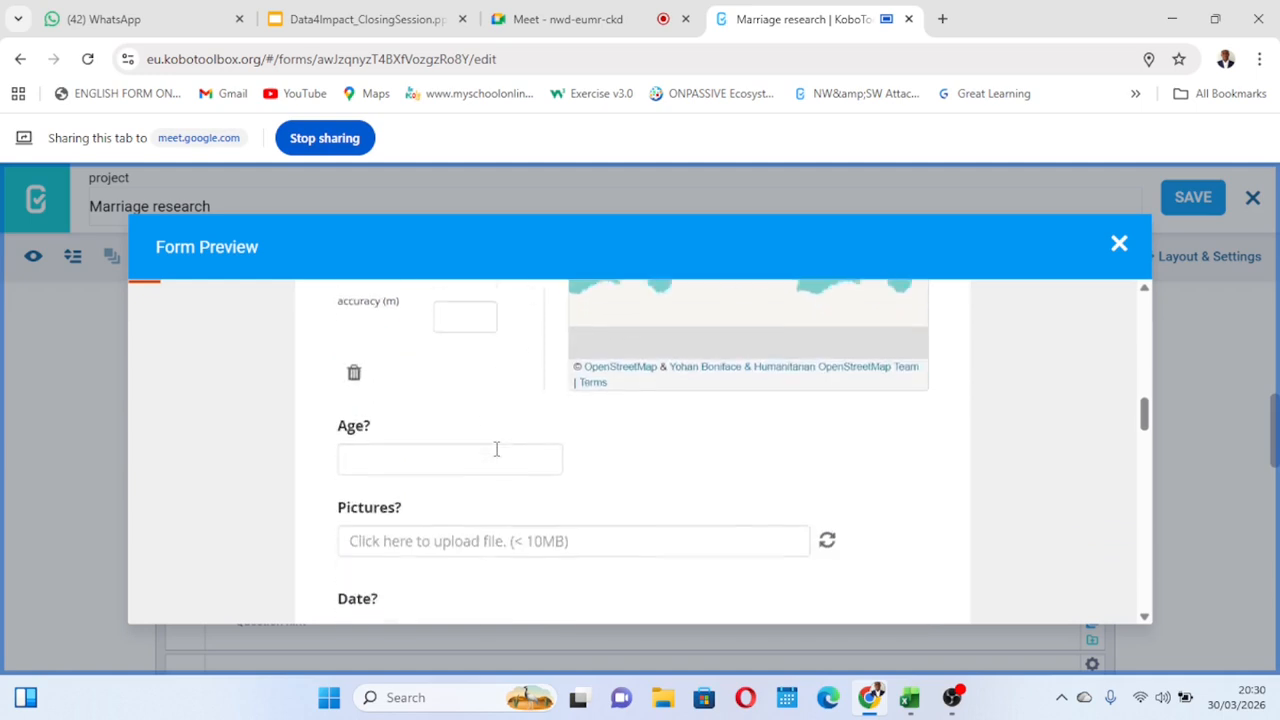
{"action": "scroll", "coordinate": [494, 449], "scroll_direction": "up", "scroll_amount": 1}
{"action": "left_click", "coordinate": [388, 384]}
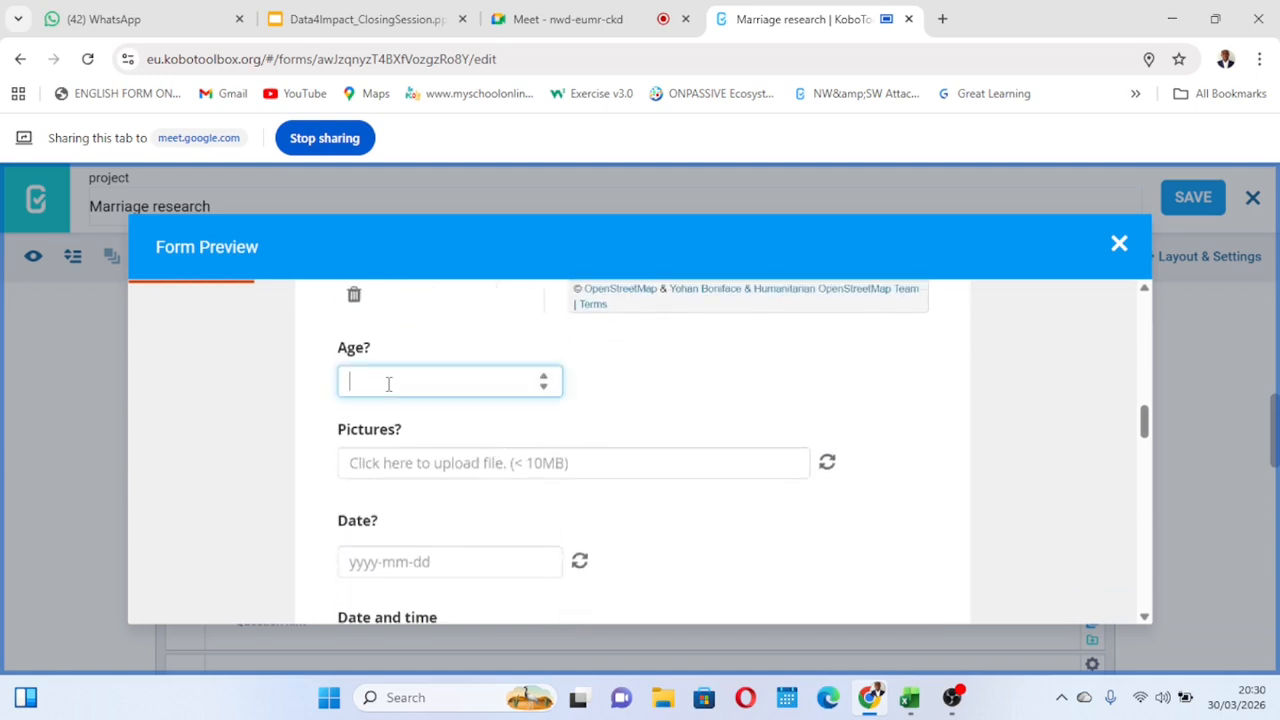
{"action": "type", "text": "20"}
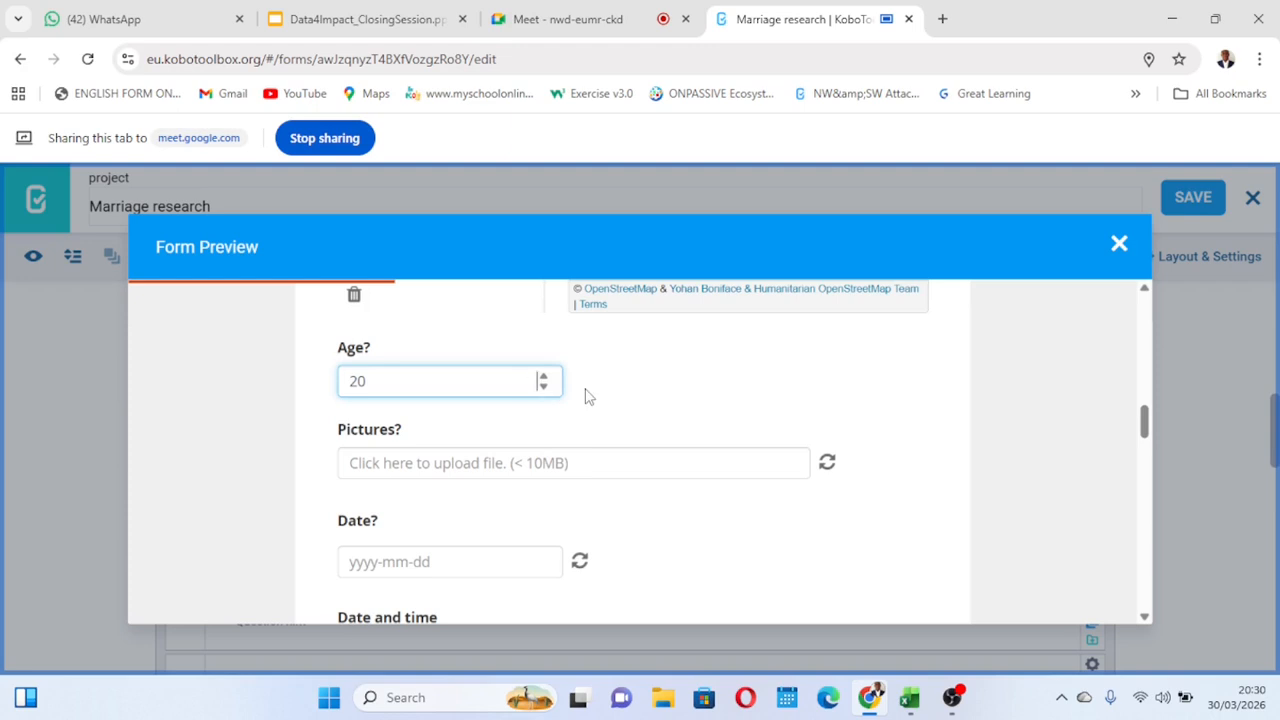
{"action": "left_click", "coordinate": [586, 391]}
Test the "Age?" question with an answer below 20 and again with 20, and close the form preview
{"action": "left_click", "coordinate": [375, 379]}
{"action": "left_click", "coordinate": [637, 387]}
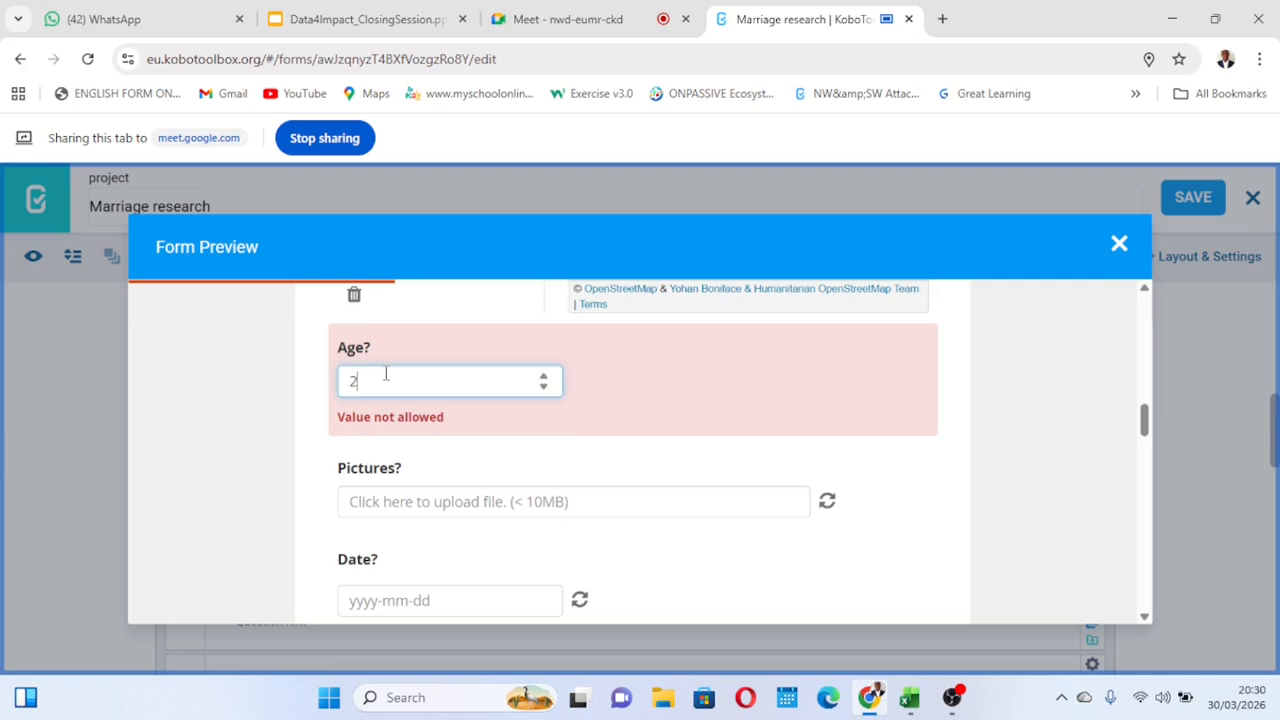
{"action": "left_click", "coordinate": [704, 408]}
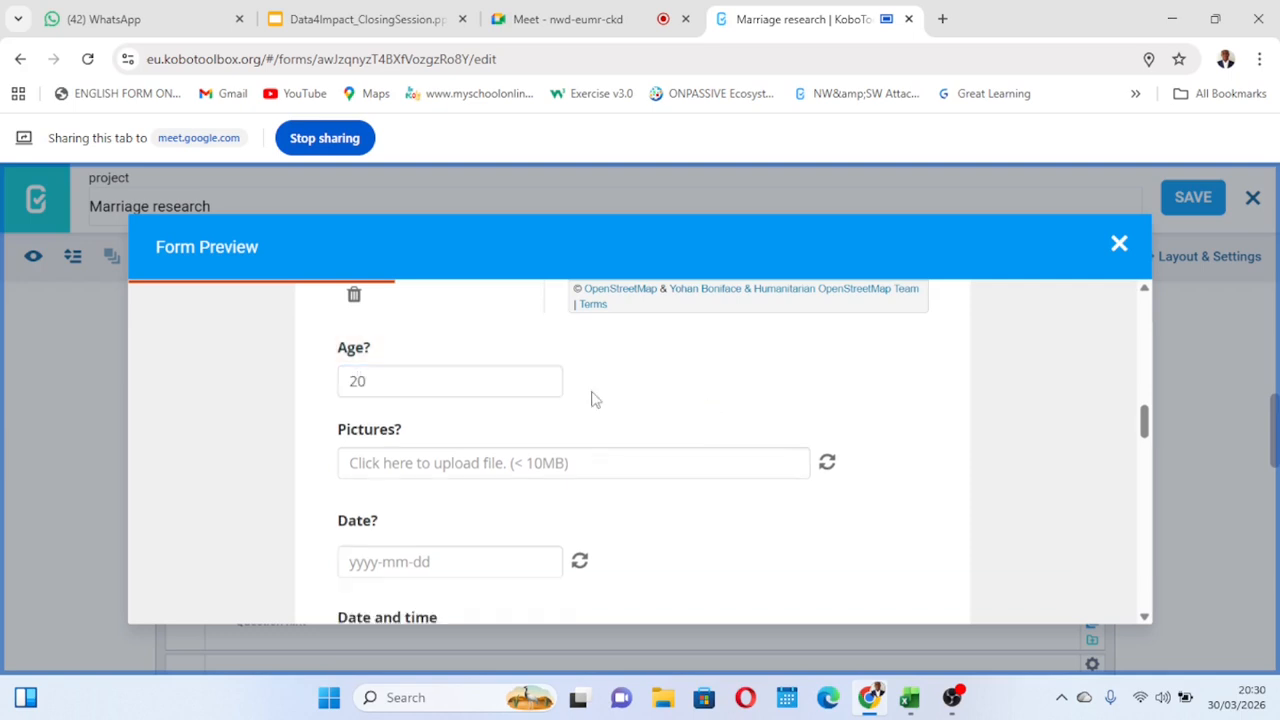
{"action": "left_click", "coordinate": [365, 380]}
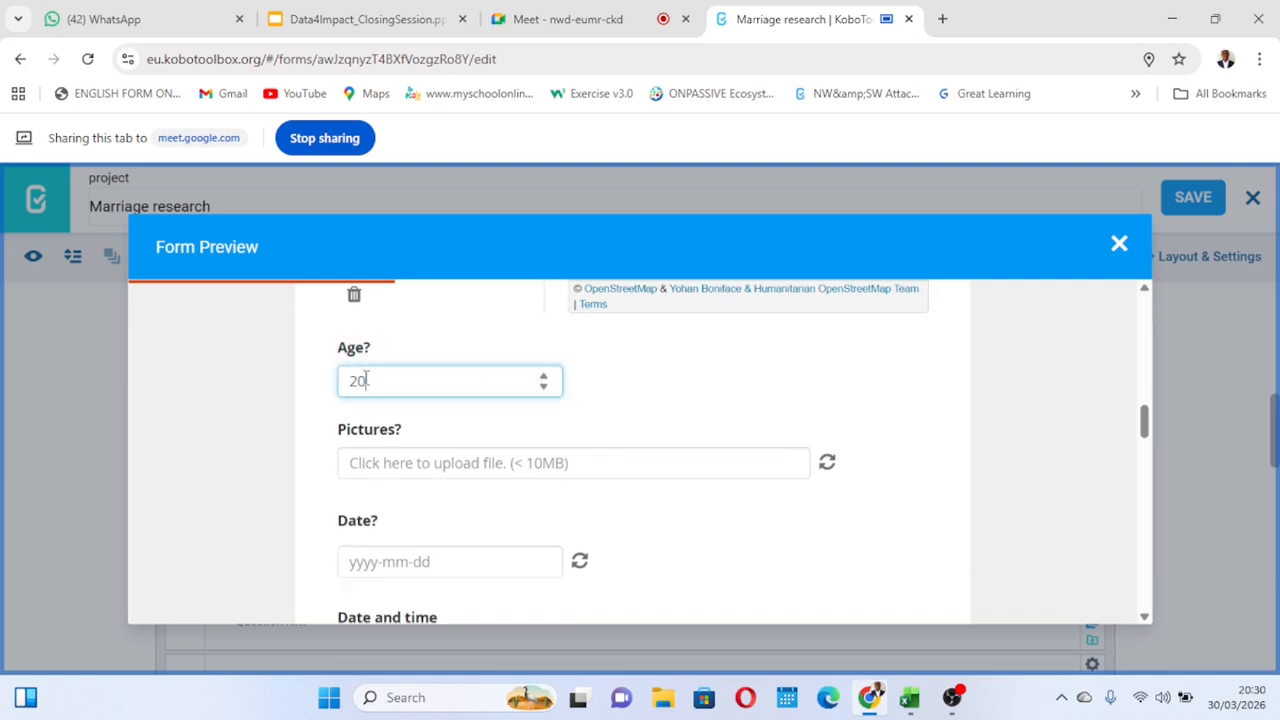
{"action": "left_click", "coordinate": [599, 382]}
{"action": "left_click", "coordinate": [1118, 244]}
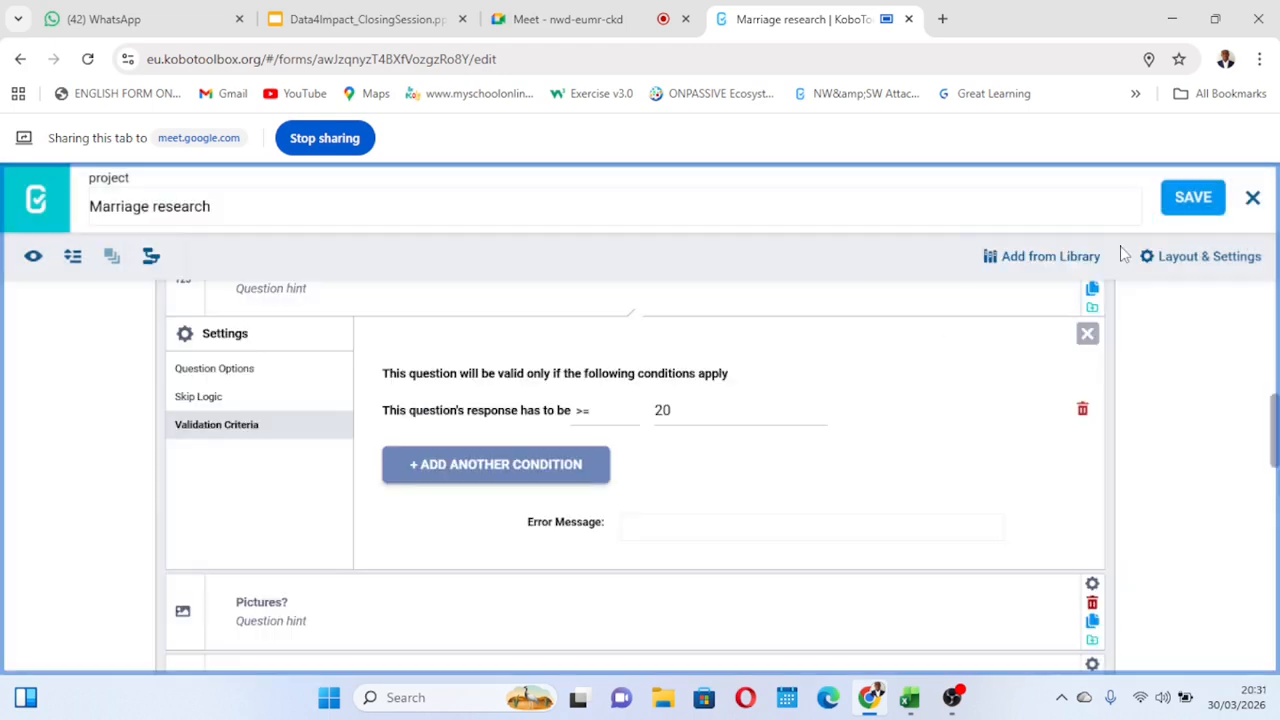
Set the response value of the "Age?" greater-than-or-equal validation condition to 10 and save the form
{"action": "left_click", "coordinate": [674, 409]}
{"action": "key", "text": "BackSpace"}
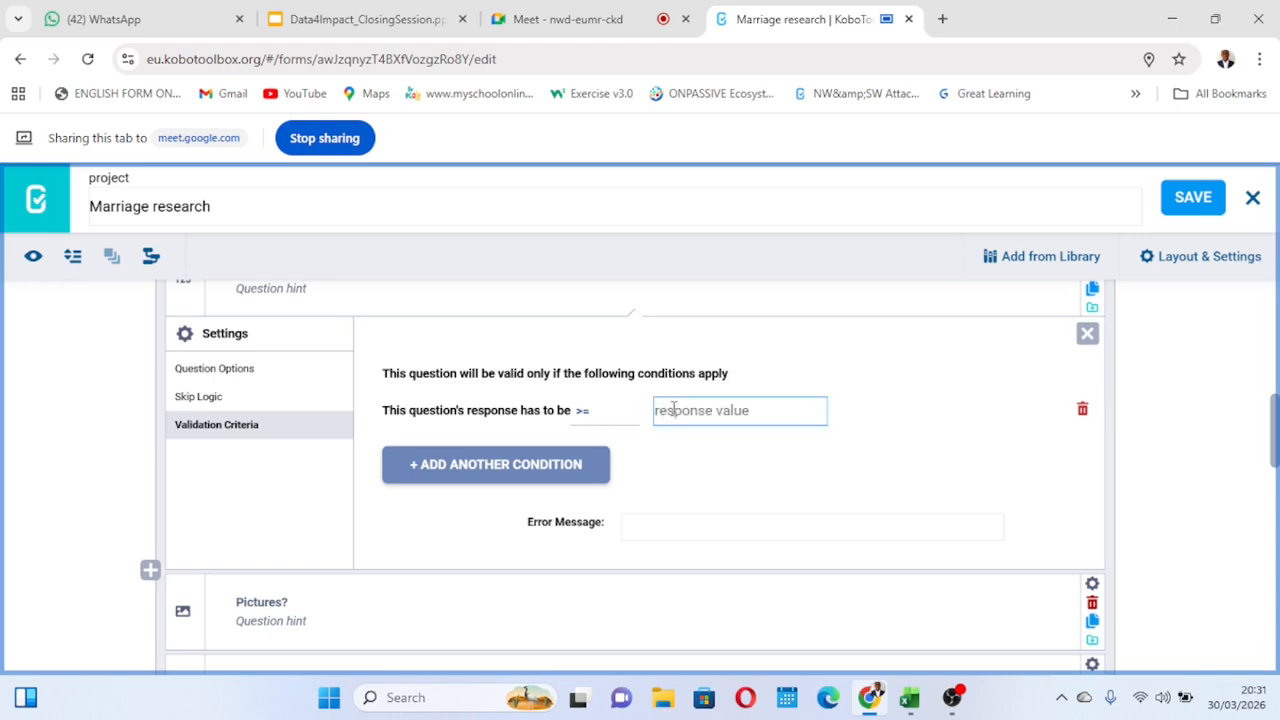
{"action": "type", "text": "10"}
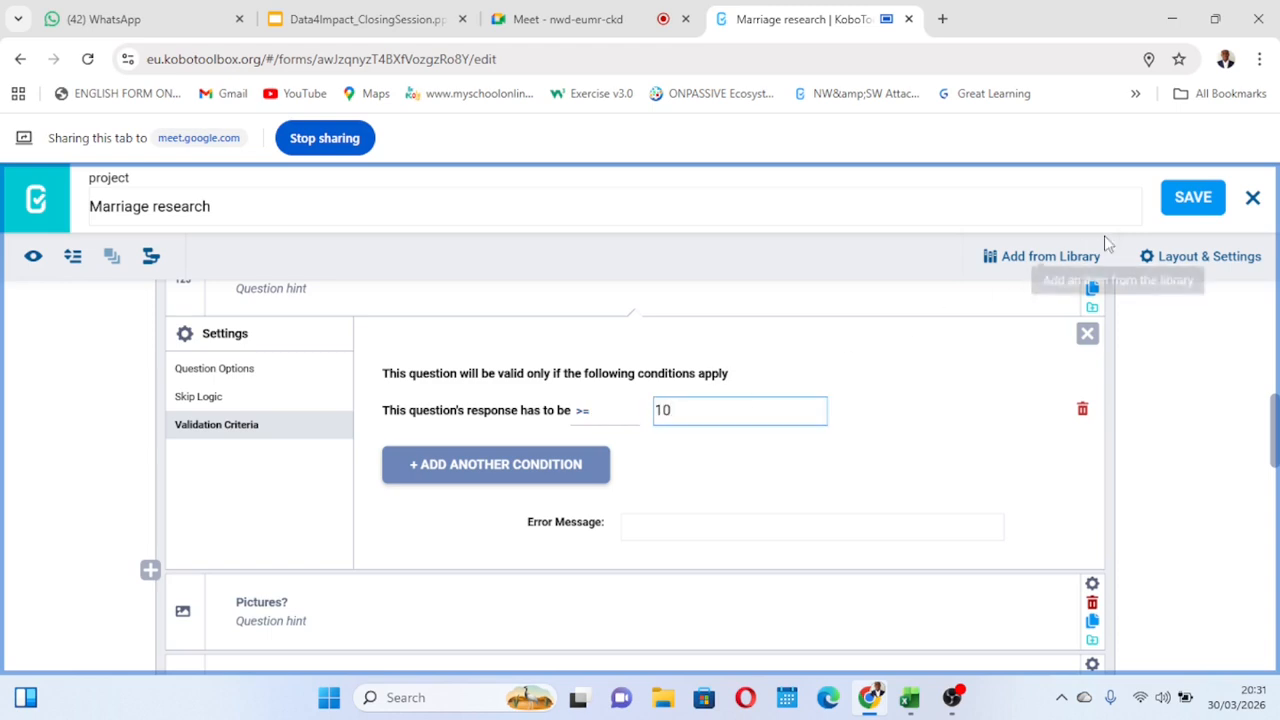
{"action": "left_click", "coordinate": [918, 484]}
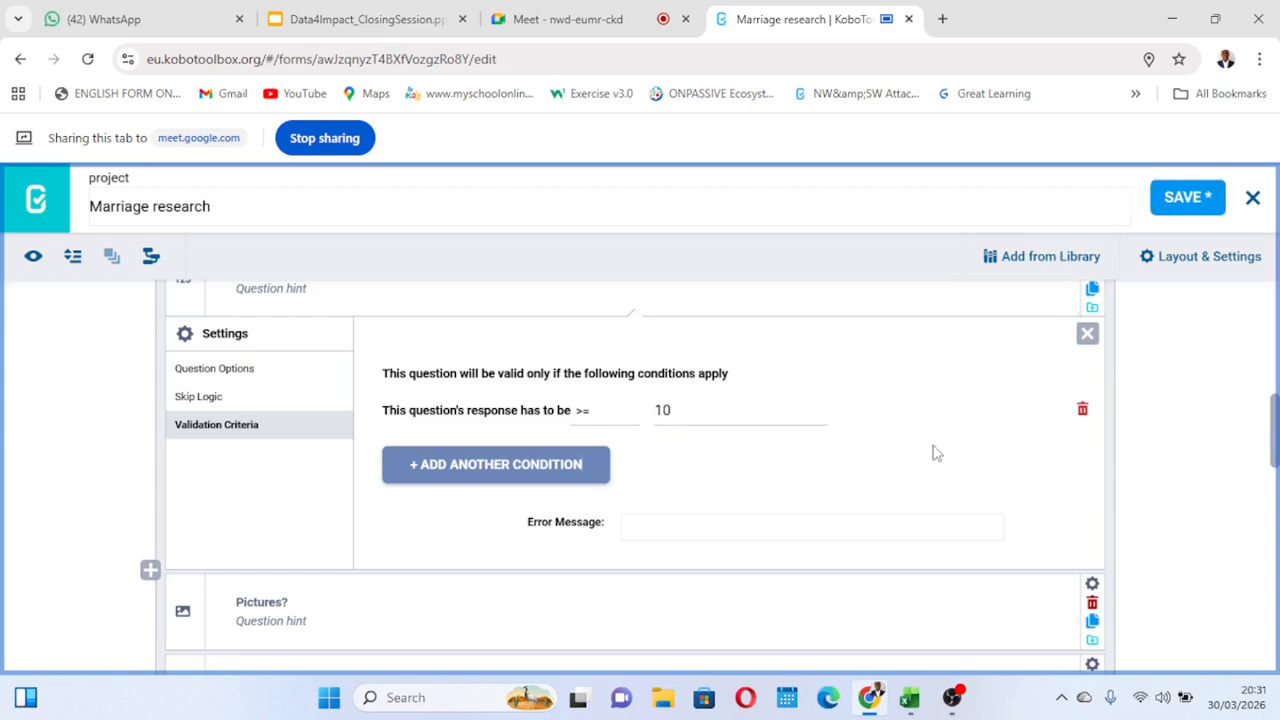
{"action": "left_click", "coordinate": [1186, 198]}
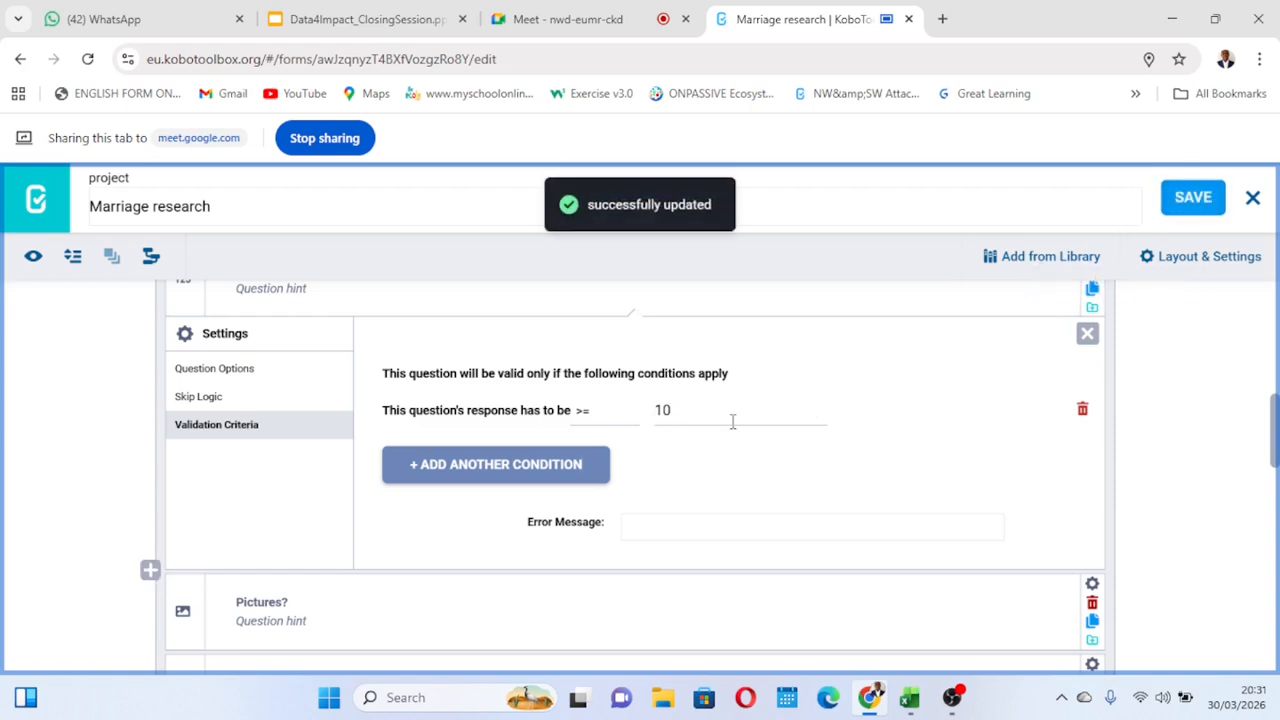
Preview the form and test the "Age?" question with the answer 10
{"action": "left_click", "coordinate": [35, 258]}
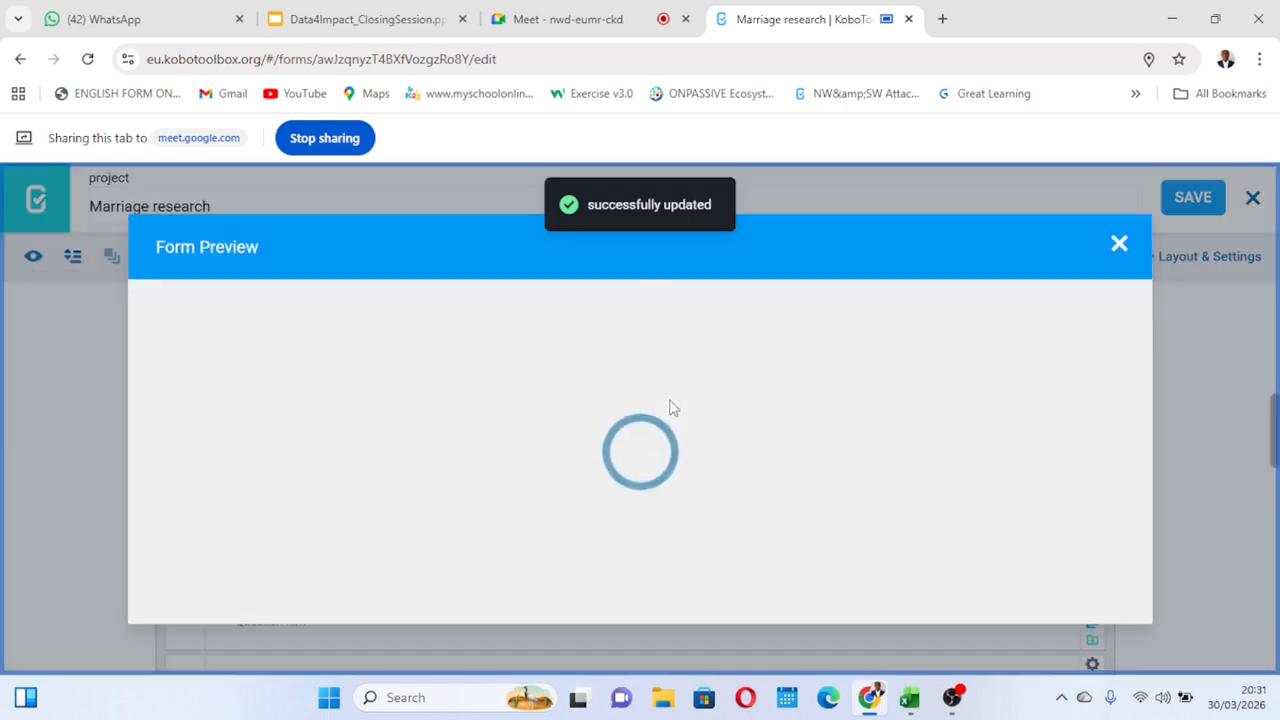
{"action": "scroll", "coordinate": [672, 408], "scroll_direction": "down", "scroll_amount": 15}
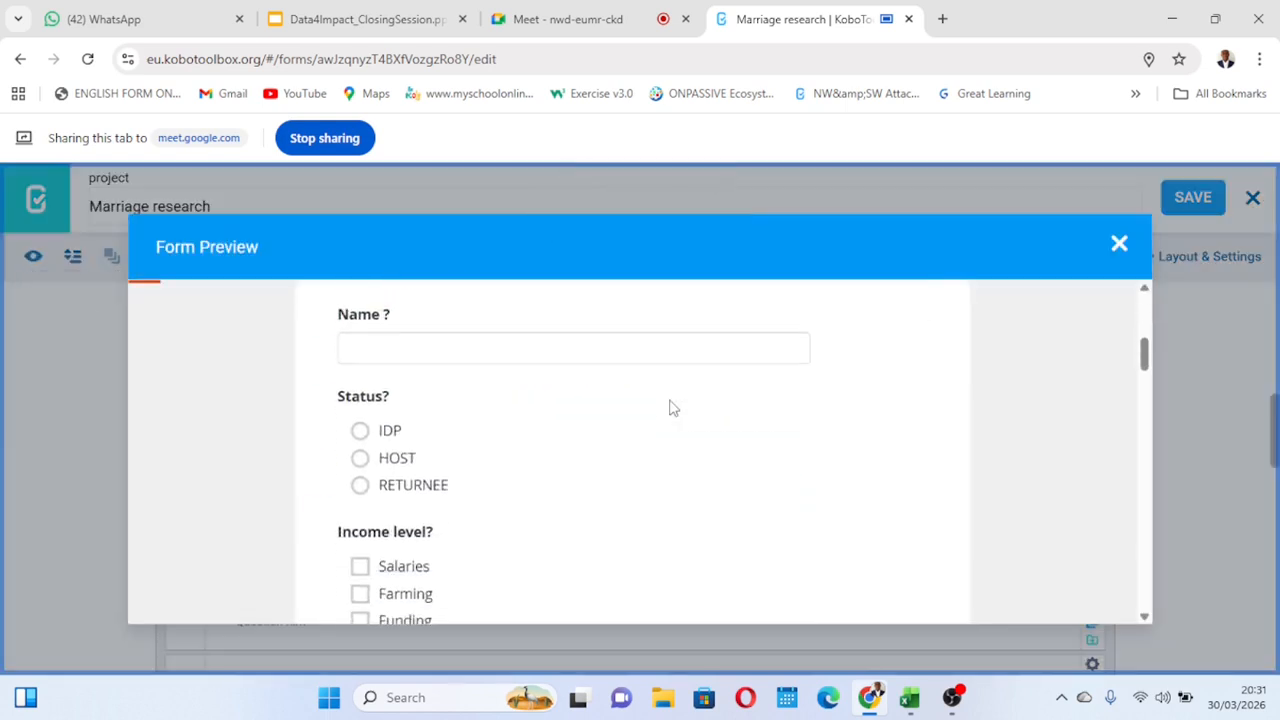
{"action": "left_click", "coordinate": [439, 401]}
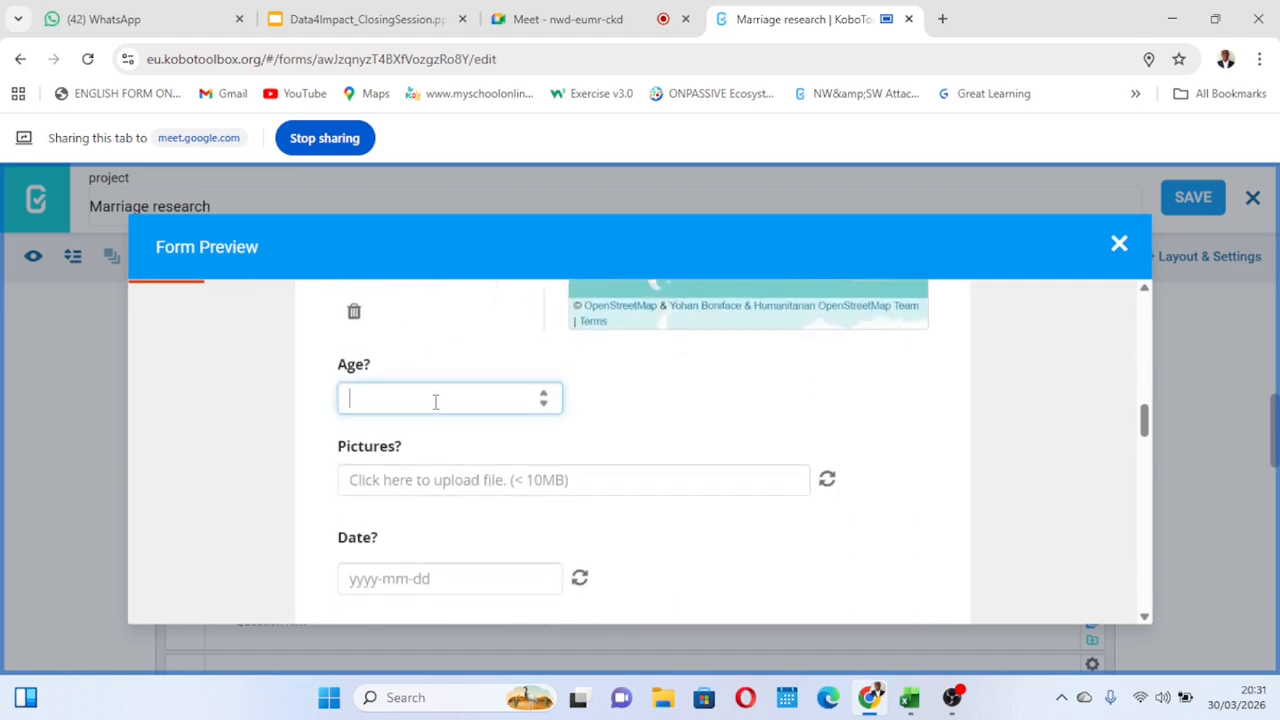
{"action": "type", "text": "10"}
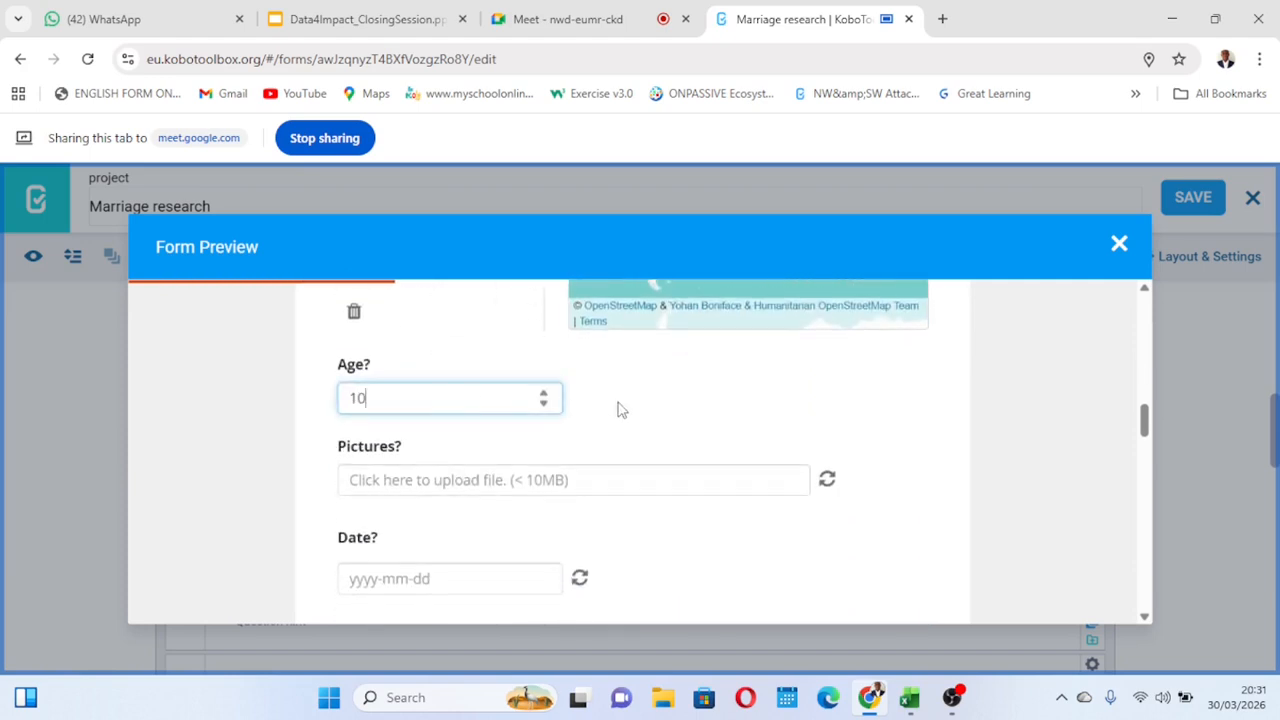
{"action": "left_click", "coordinate": [622, 410]}
Test the "Age?" question with the answer 9 and close the form preview
{"action": "left_click", "coordinate": [496, 406]}
{"action": "left_click", "coordinate": [728, 402]}
{"action": "left_click", "coordinate": [436, 390]}
{"action": "left_click", "coordinate": [643, 409]}
{"action": "left_click", "coordinate": [380, 396]}
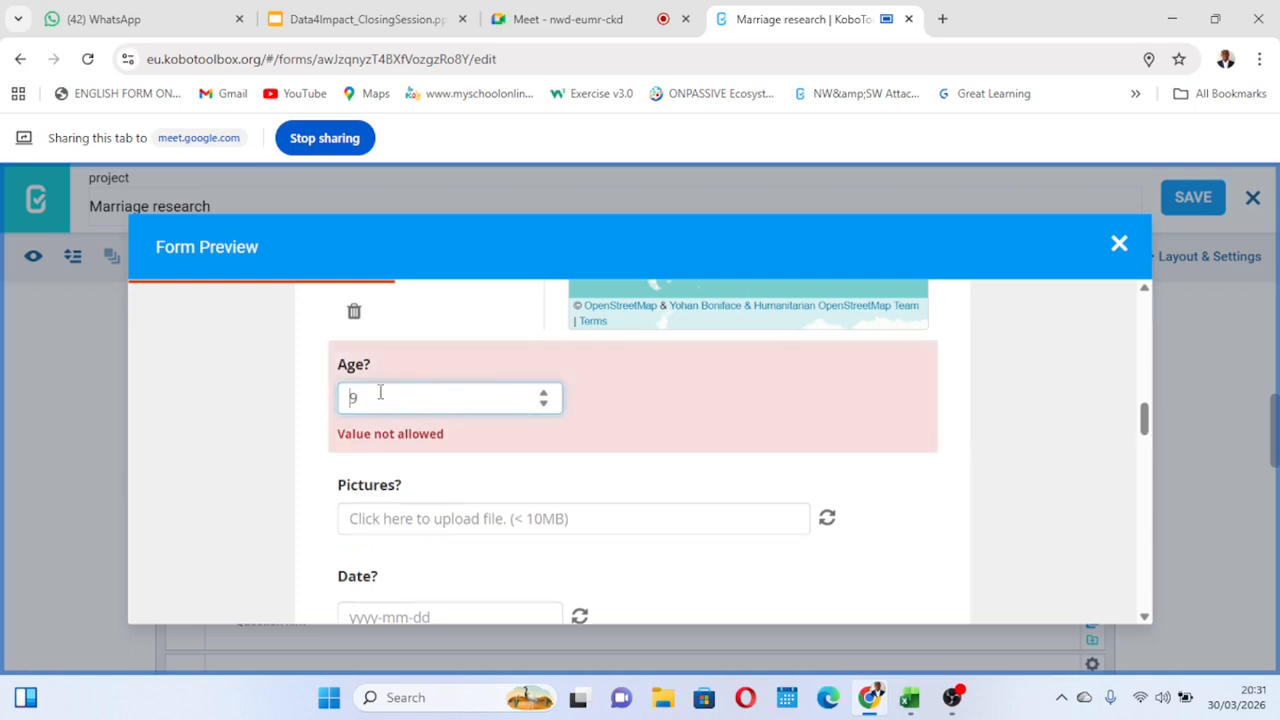
{"action": "left_click", "coordinate": [1120, 241]}
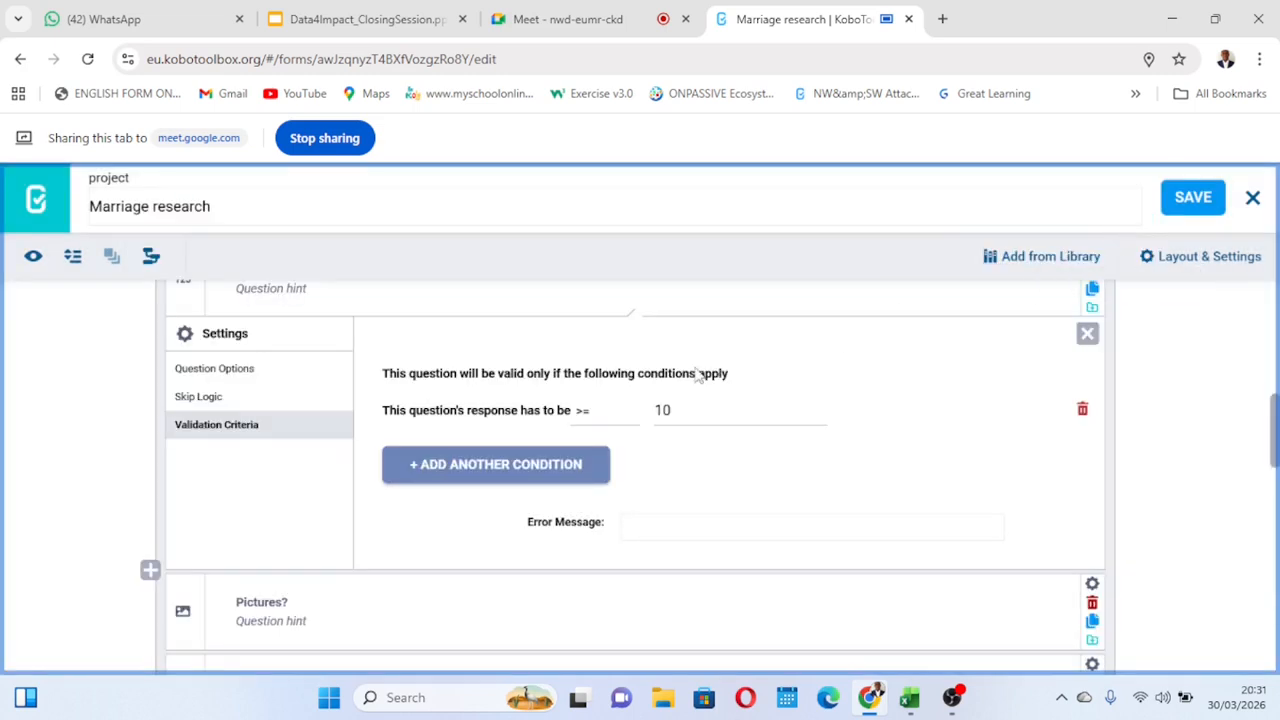
Change the operator of the "Age?" validation condition to equals (=)
{"action": "left_click", "coordinate": [600, 420]}
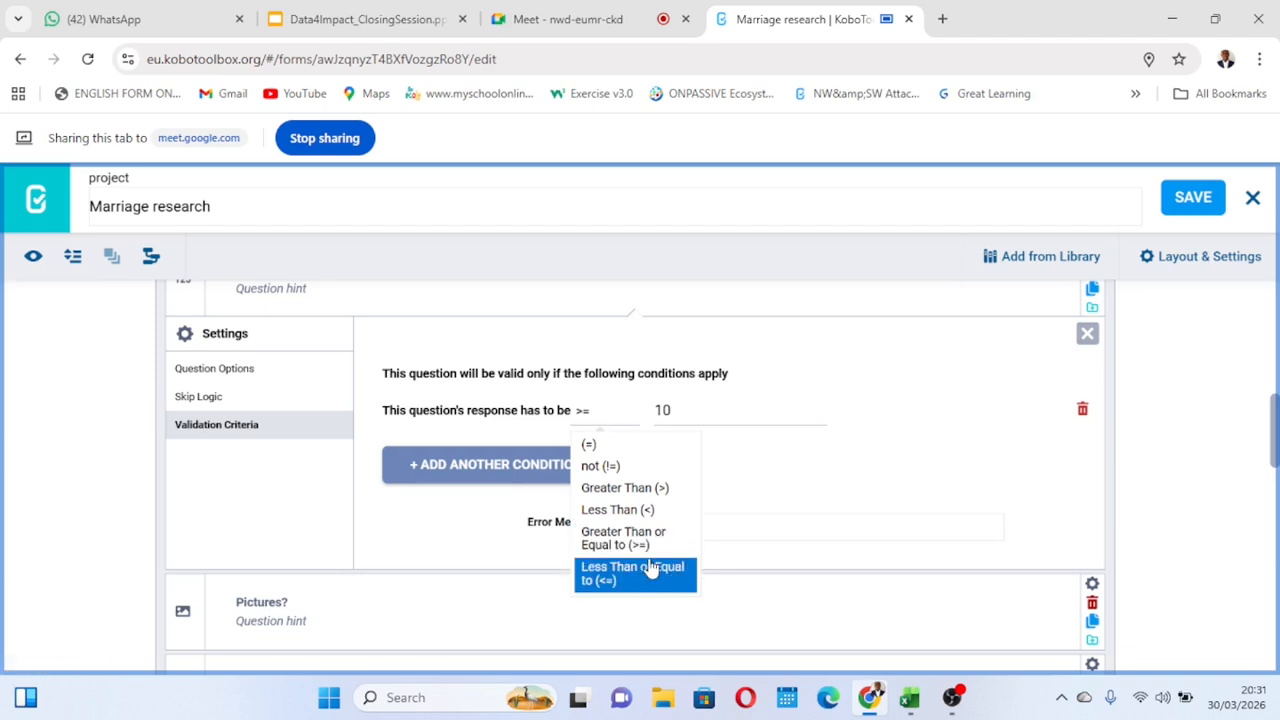
{"action": "left_click", "coordinate": [716, 451]}
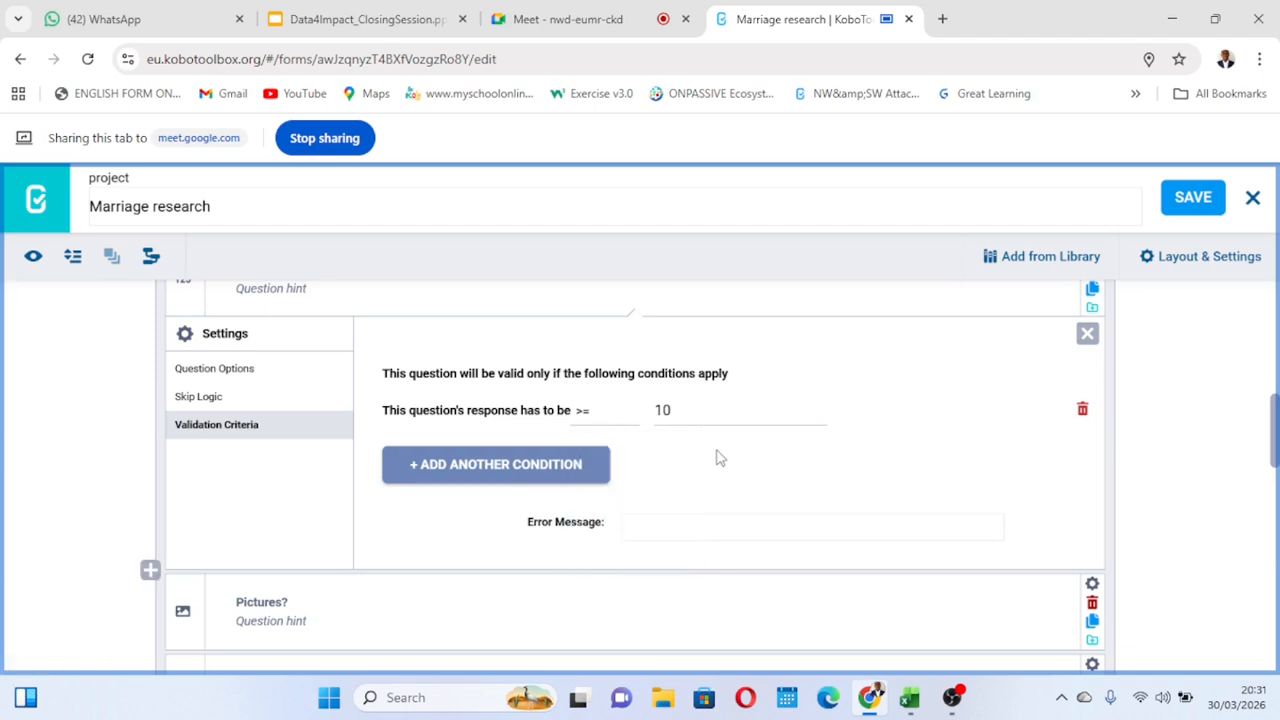
{"action": "left_click", "coordinate": [588, 421]}
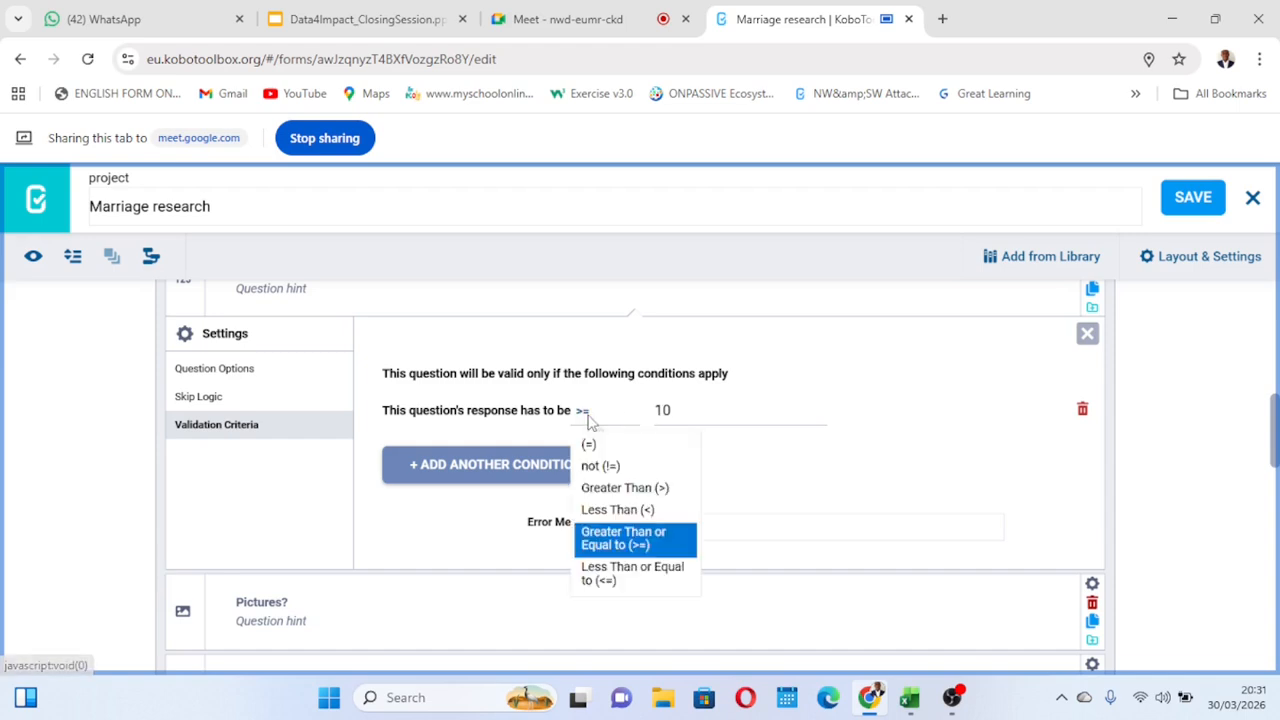
{"action": "left_click", "coordinate": [598, 447]}
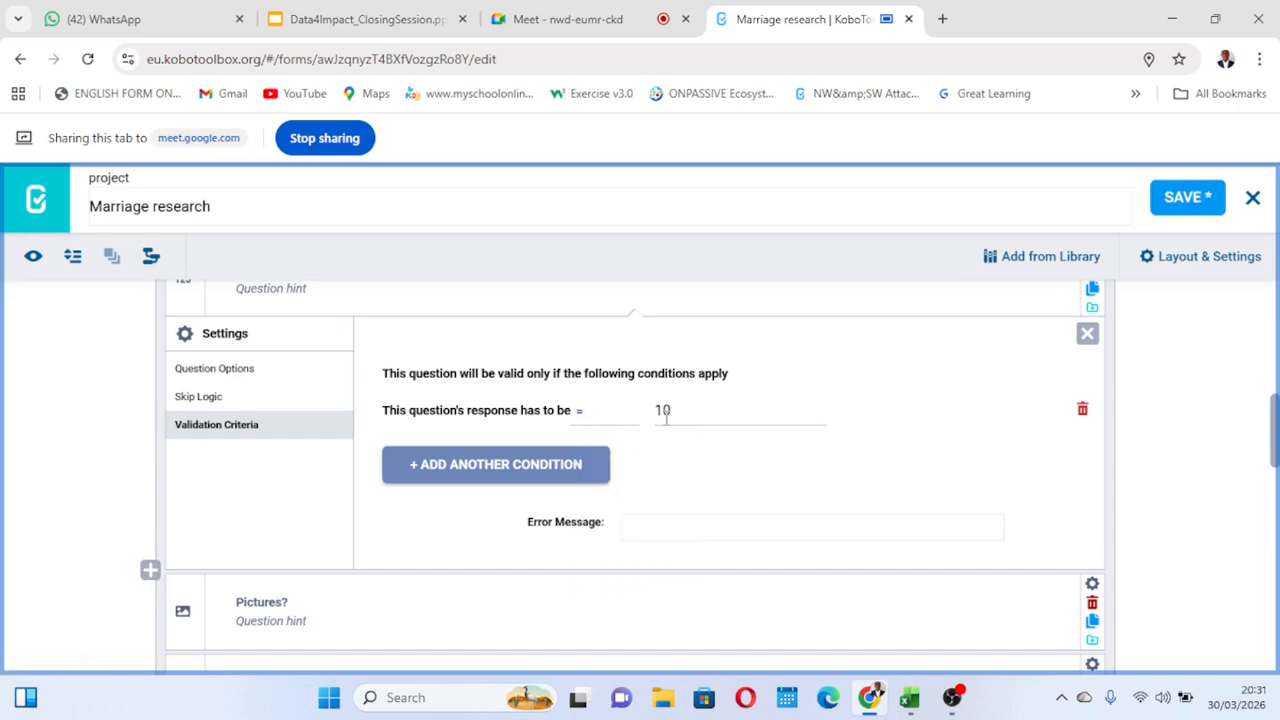
Add a second "Age?" validation condition requiring a response greater than (>) 10, and save the form
{"action": "left_click", "coordinate": [516, 466]}
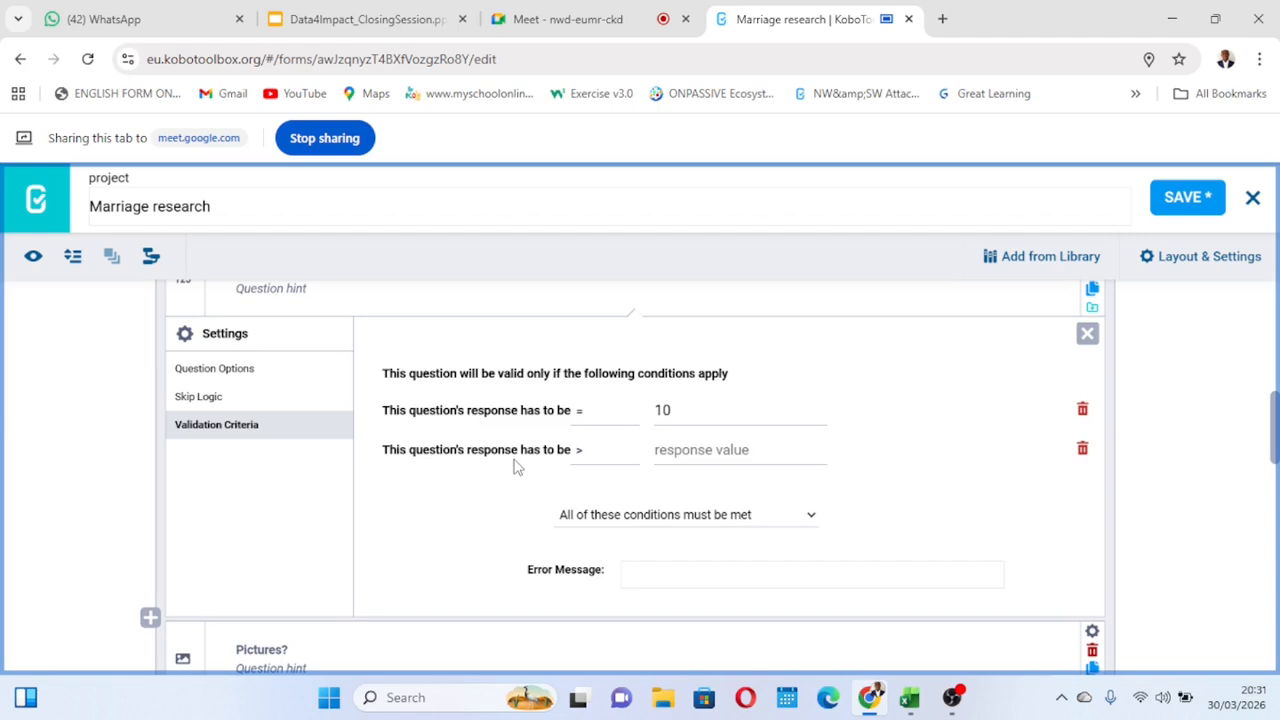
{"action": "left_click", "coordinate": [698, 449]}
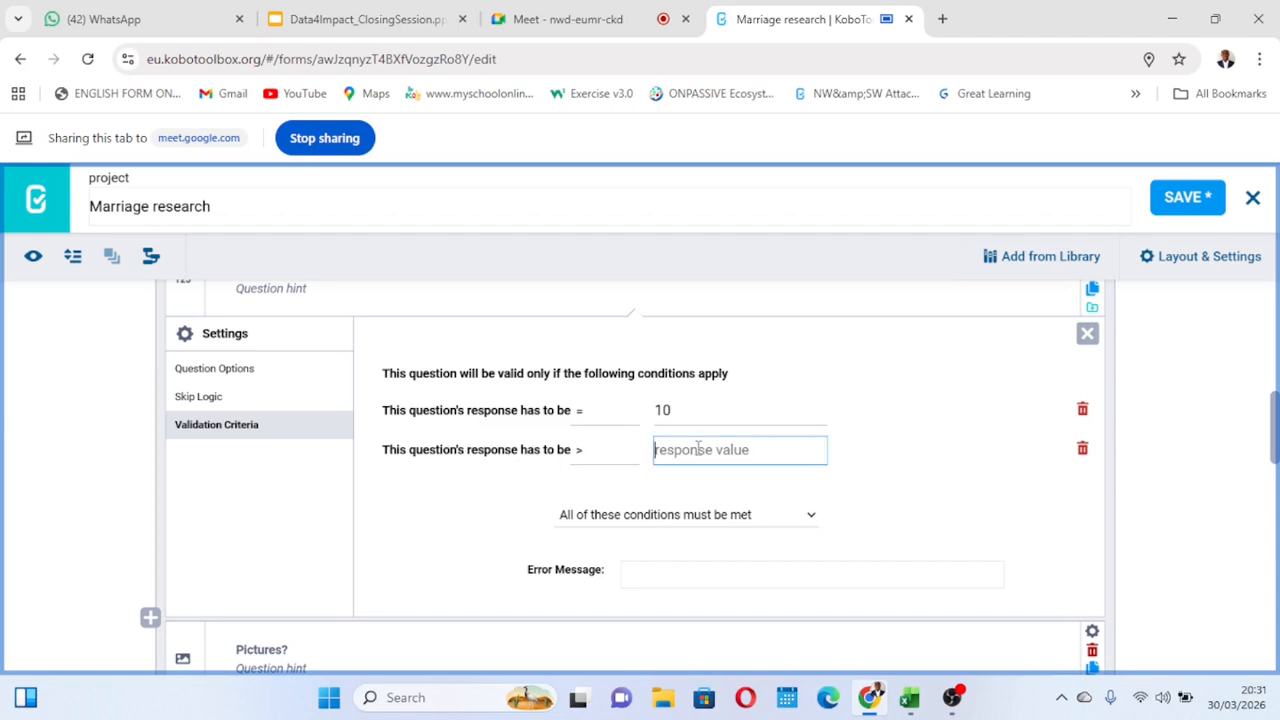
{"action": "type", "text": "10"}
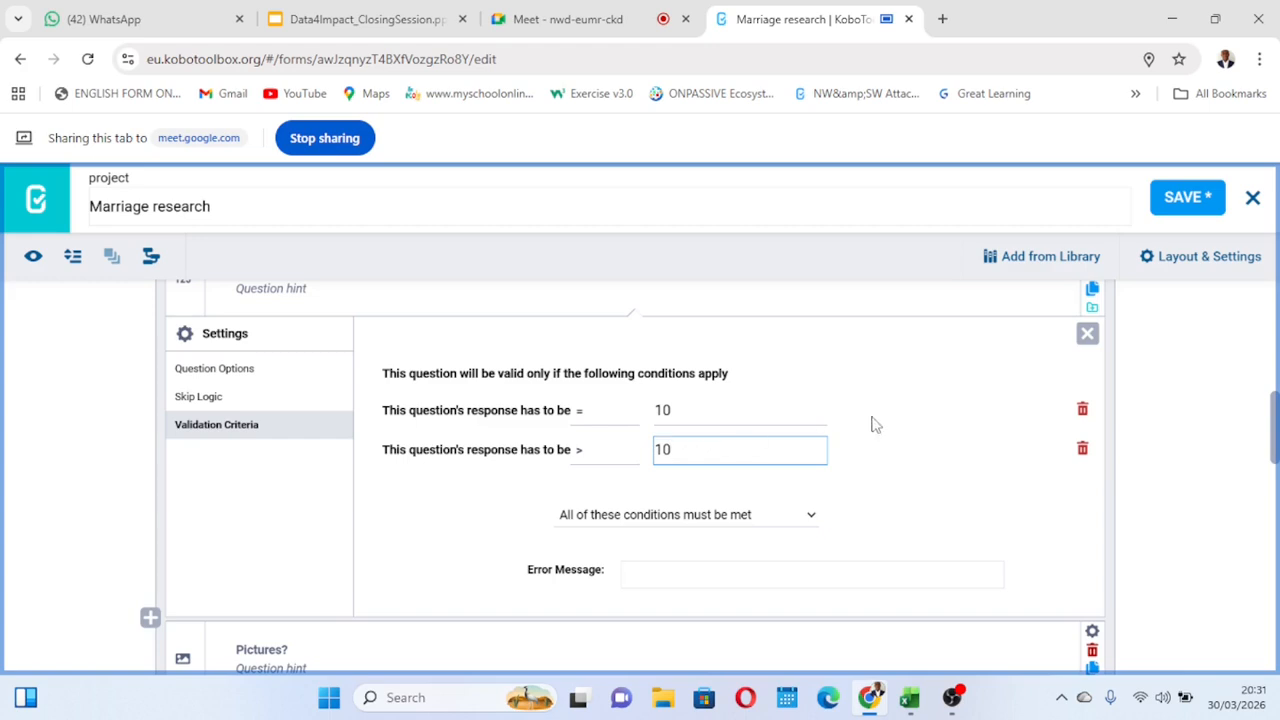
{"action": "left_click", "coordinate": [874, 424]}
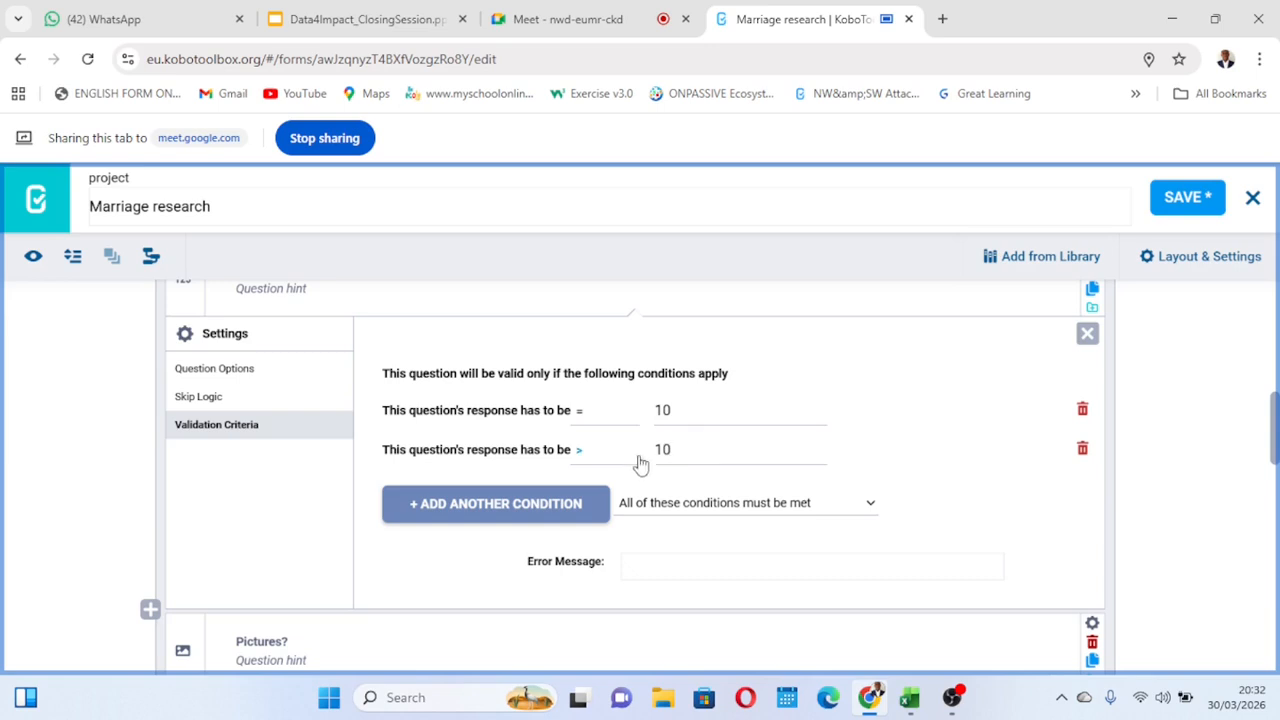
{"action": "left_click", "coordinate": [1180, 199]}
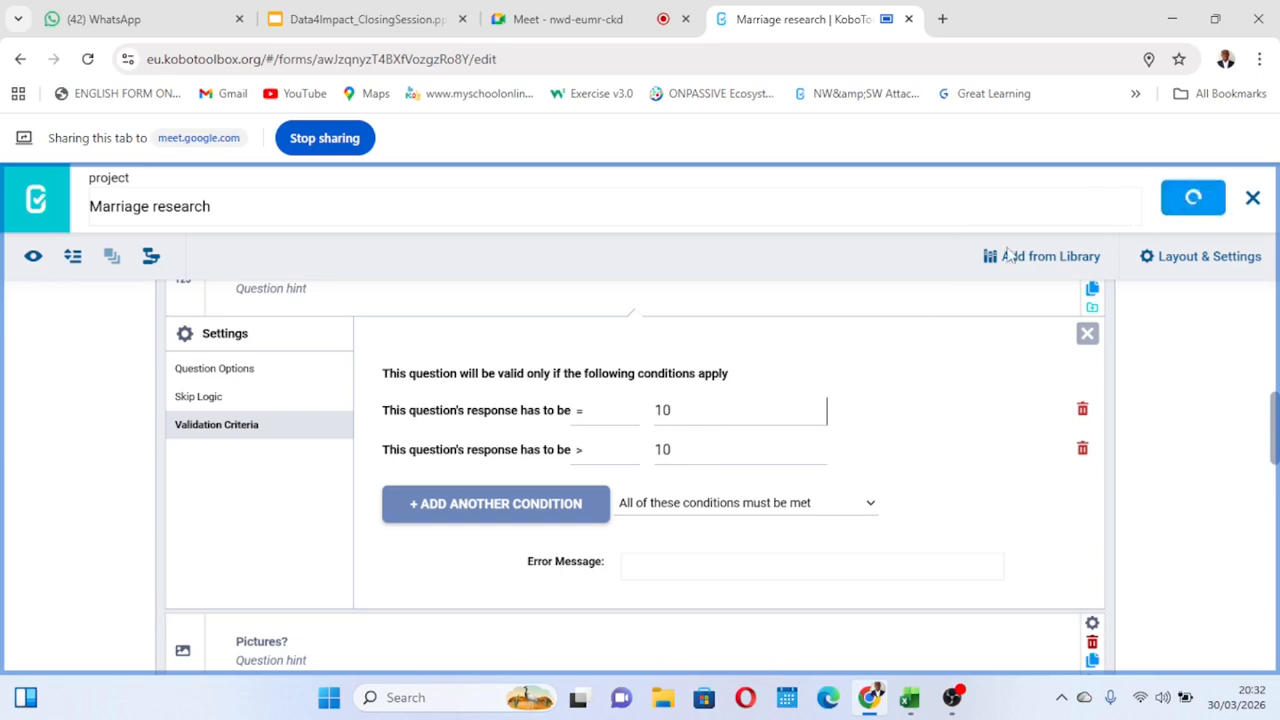
Preview the form, test the two combined "Age?" conditions with the answer 10, and close the preview
{"action": "left_click", "coordinate": [33, 258]}
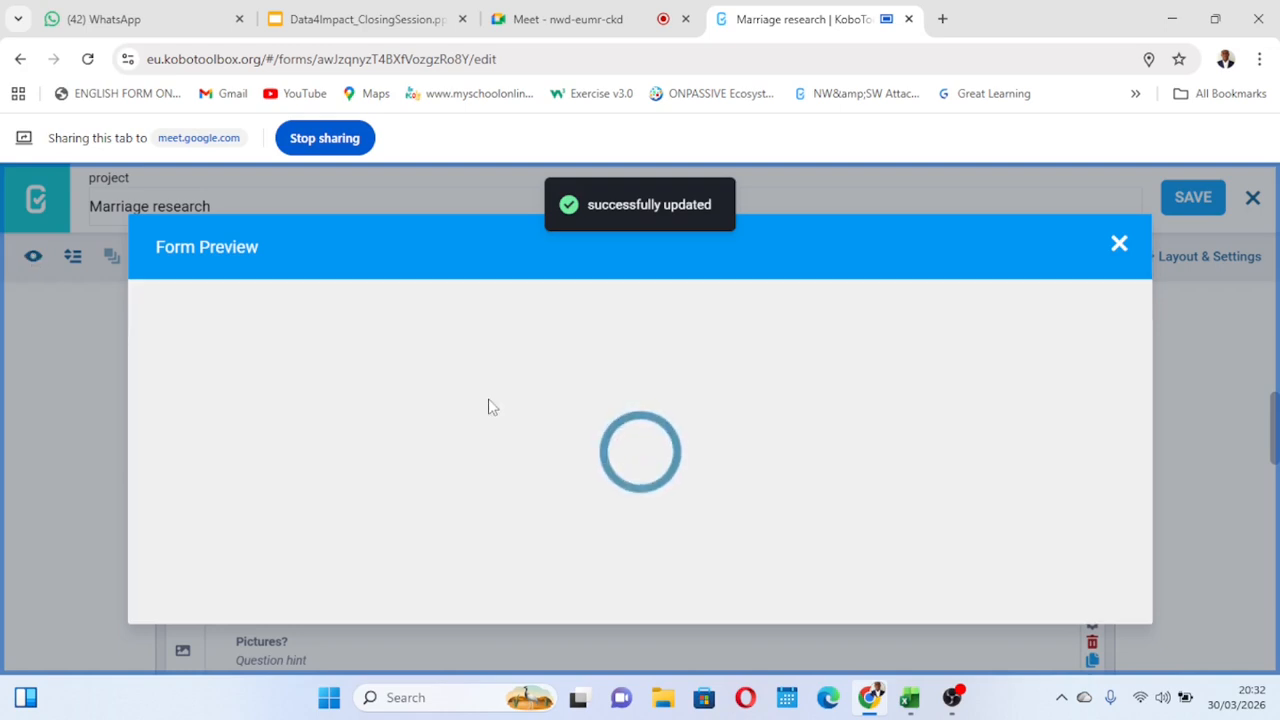
{"action": "scroll", "coordinate": [490, 407], "scroll_direction": "down", "scroll_amount": 10}
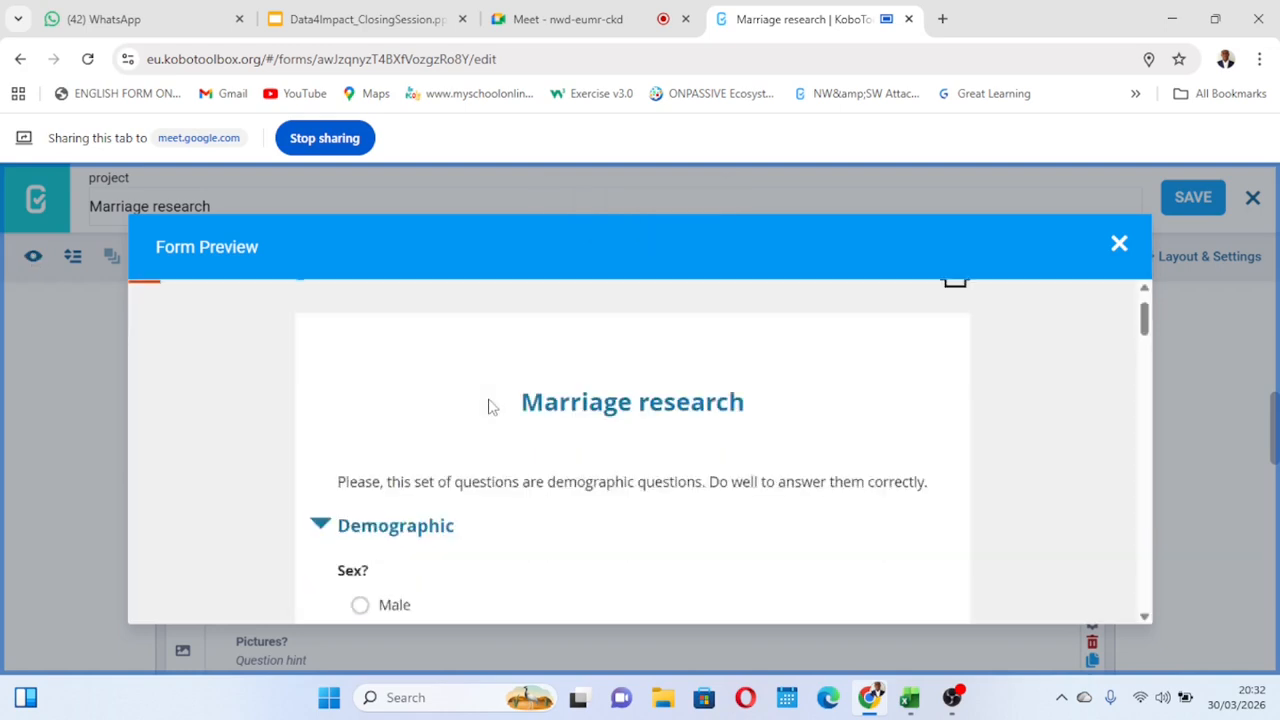
{"action": "scroll", "coordinate": [490, 407], "scroll_direction": "down", "scroll_amount": 5}
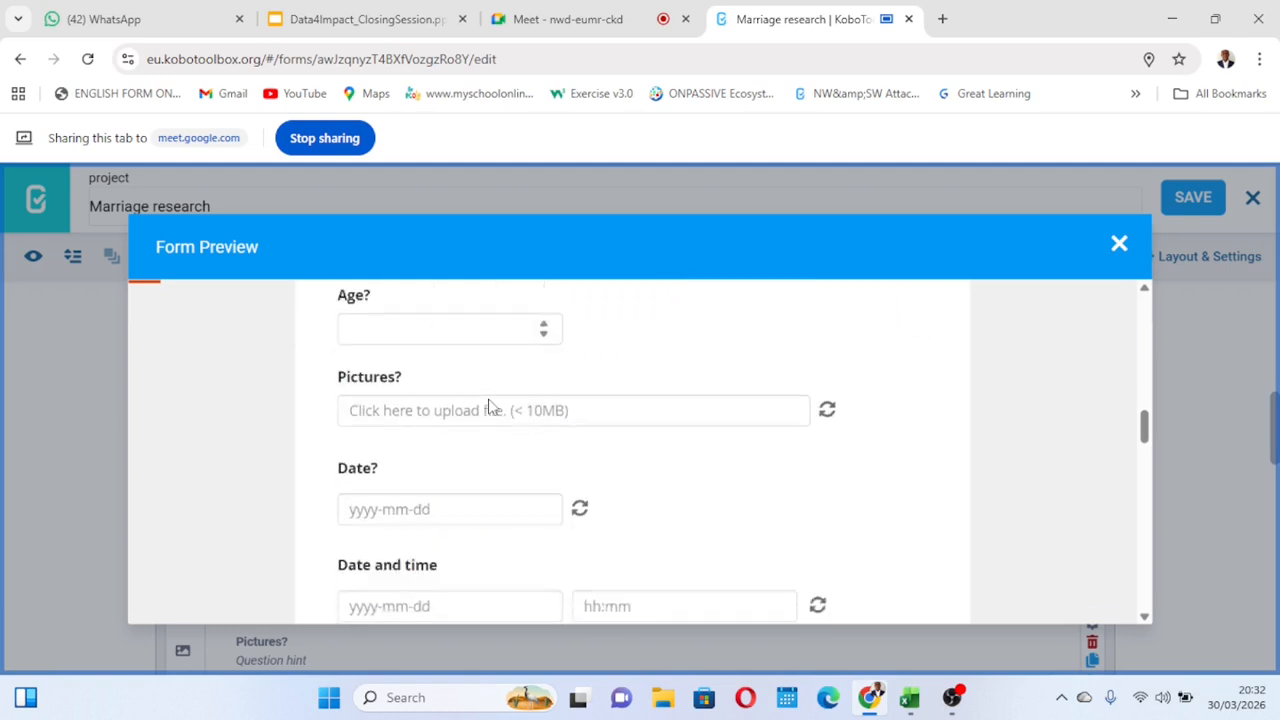
{"action": "scroll", "coordinate": [474, 408], "scroll_direction": "up", "scroll_amount": 1}
{"action": "left_click", "coordinate": [377, 351]}
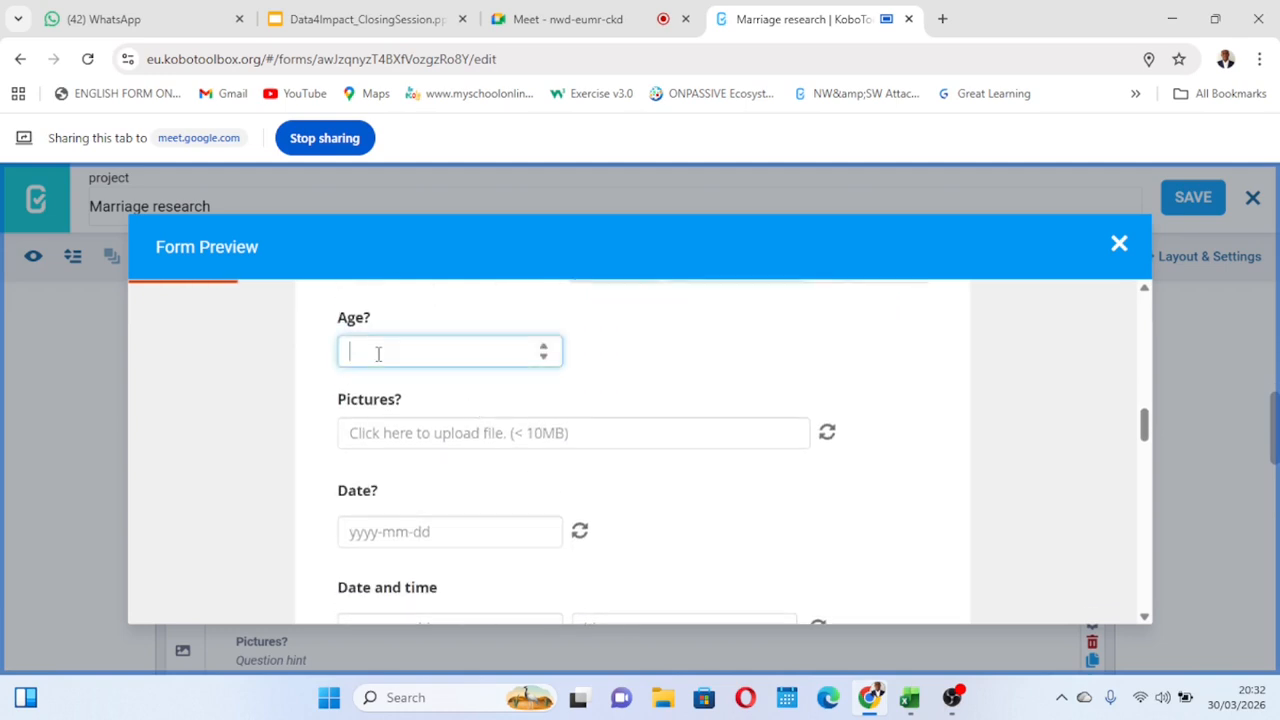
{"action": "type", "text": "10"}
{"action": "left_click", "coordinate": [657, 374]}
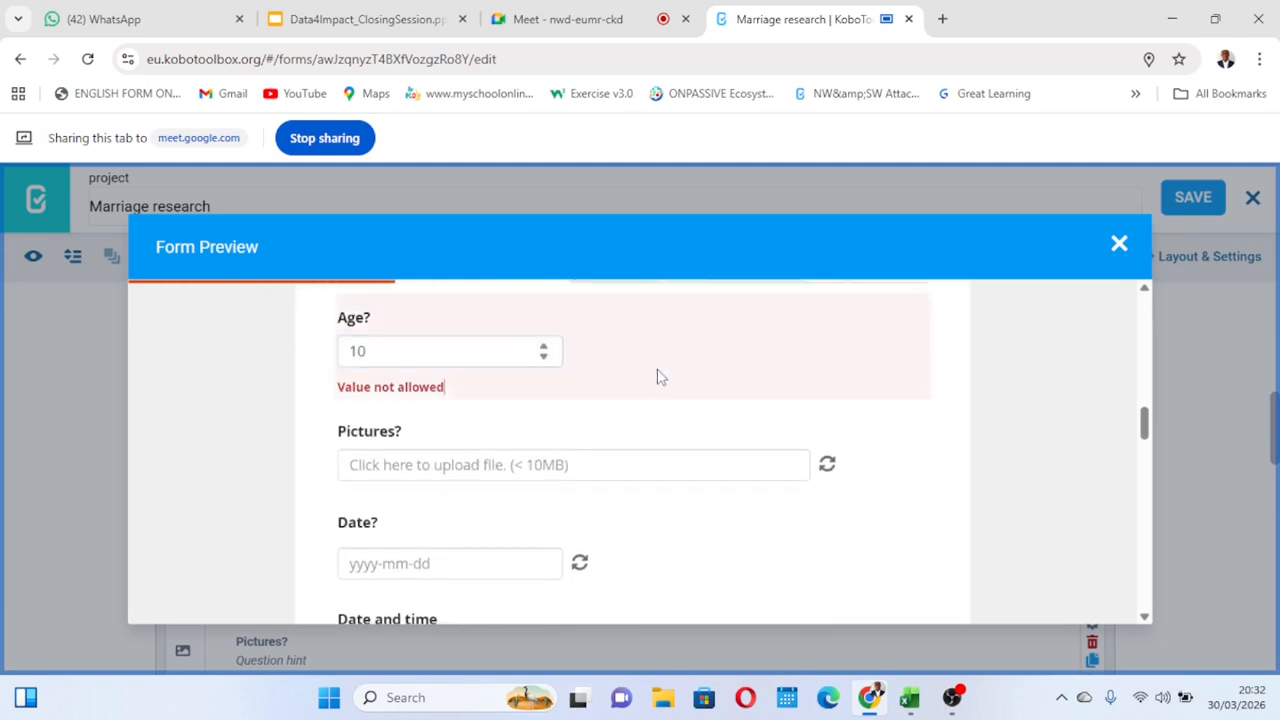
{"action": "left_click", "coordinate": [380, 354]}
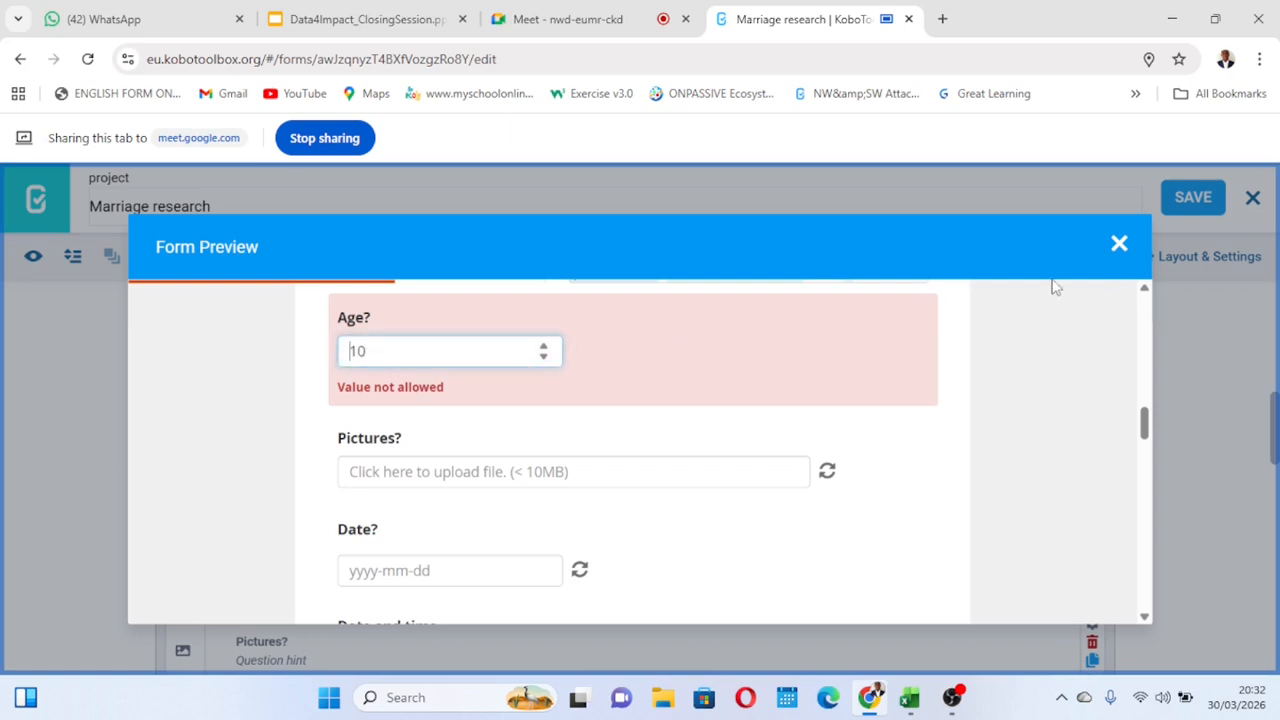
{"action": "left_click", "coordinate": [1121, 245]}
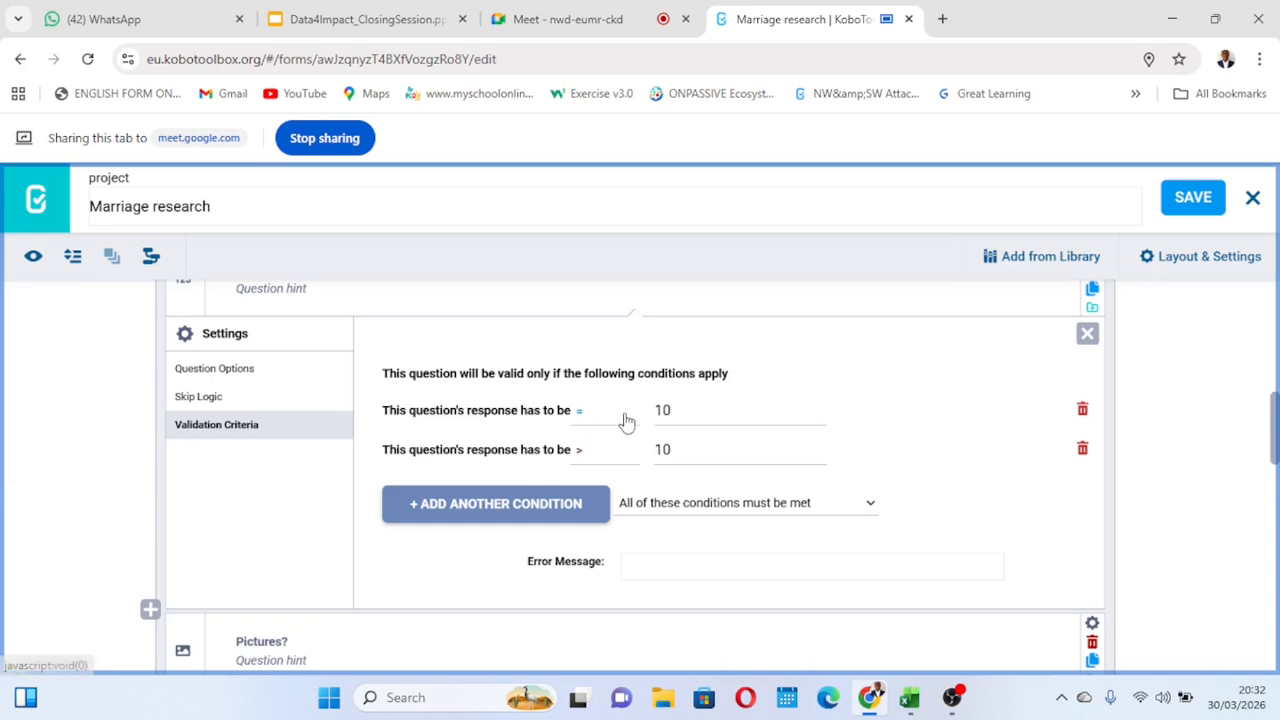
Change the second "Age?" validation condition to Less Than (<) 50 and save the form
{"action": "left_click", "coordinate": [675, 447]}
{"action": "key", "text": "BackSpace"}
{"action": "key", "text": "BackSpace"}
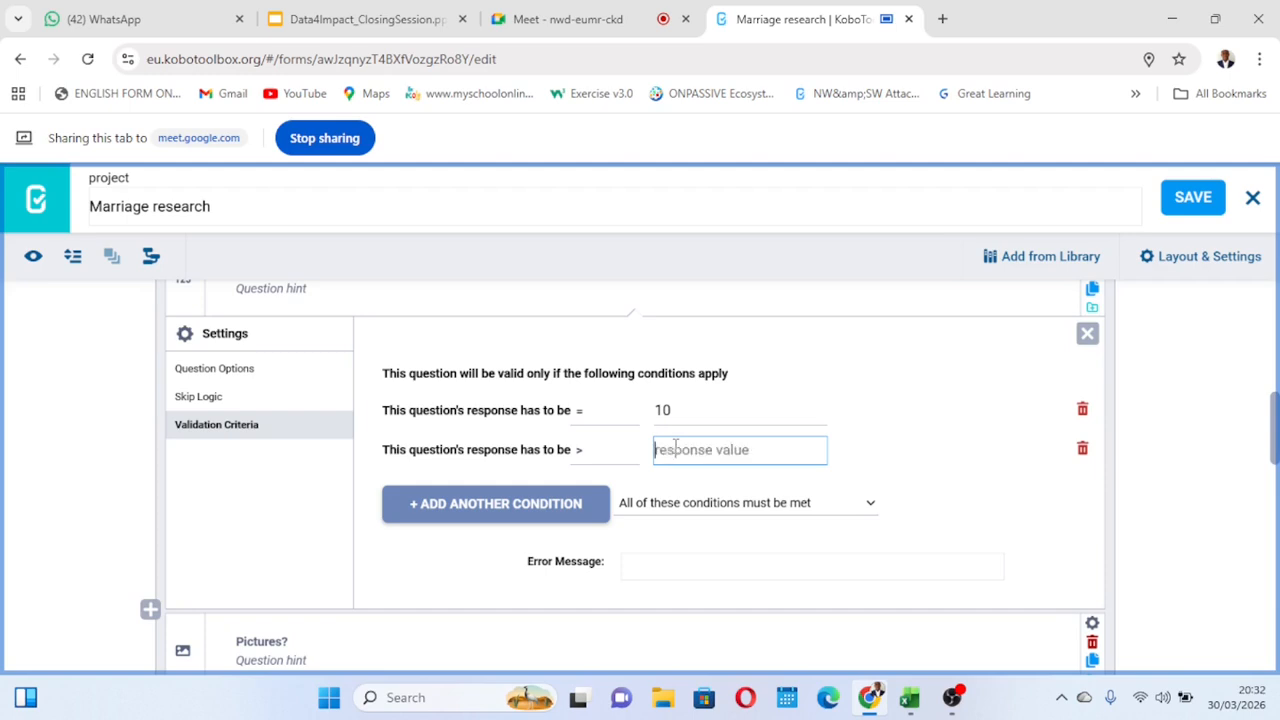
{"action": "left_click", "coordinate": [587, 451]}
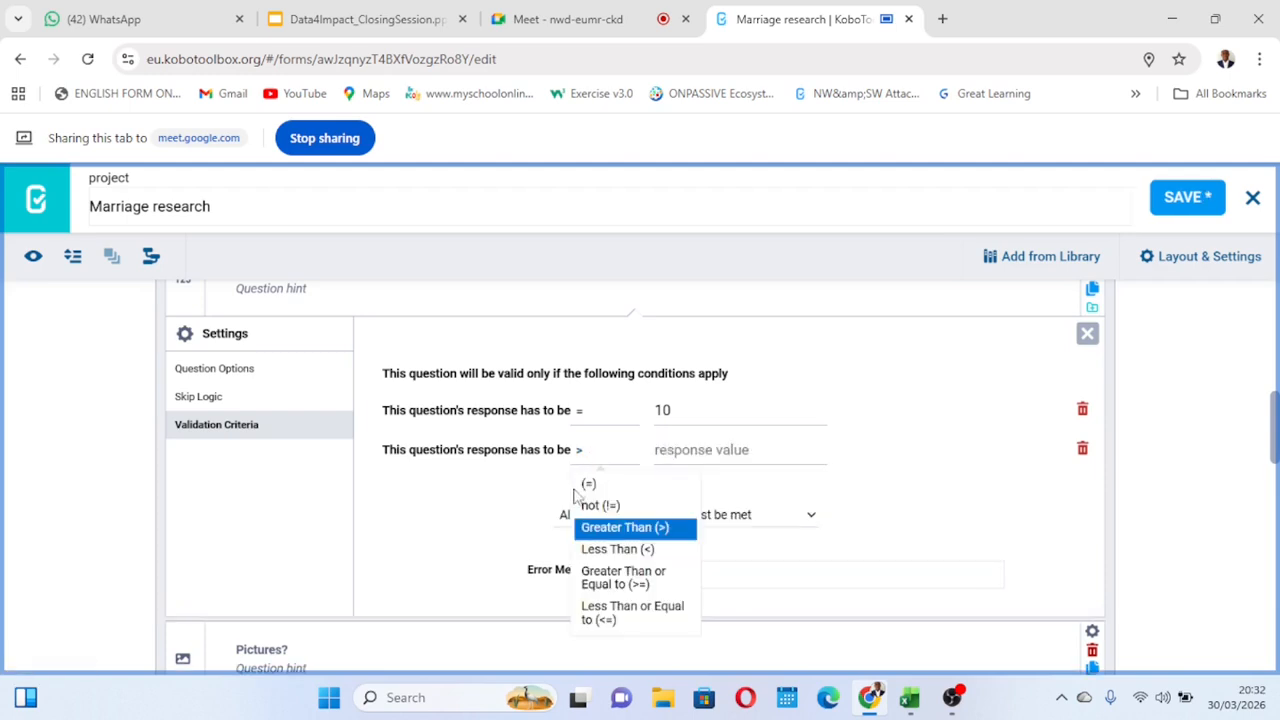
{"action": "left_click", "coordinate": [634, 552]}
{"action": "left_click", "coordinate": [686, 446]}
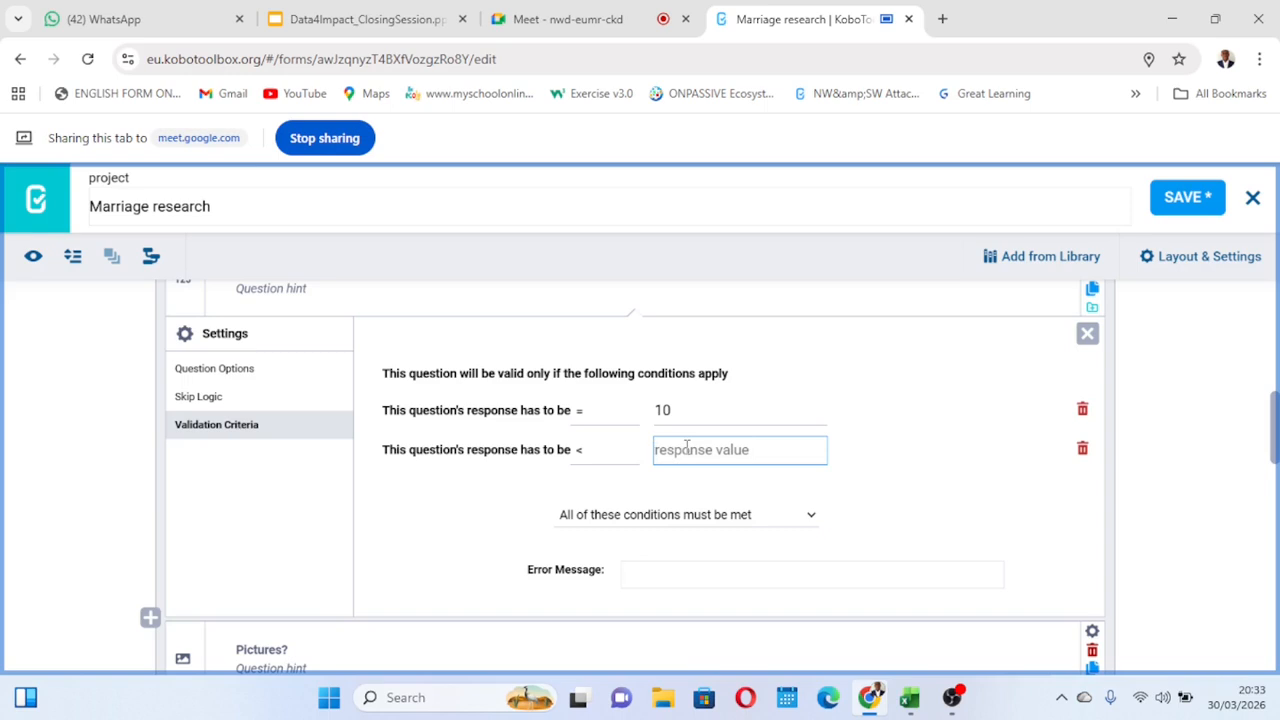
{"action": "type", "text": "50"}
{"action": "left_click", "coordinate": [966, 414]}
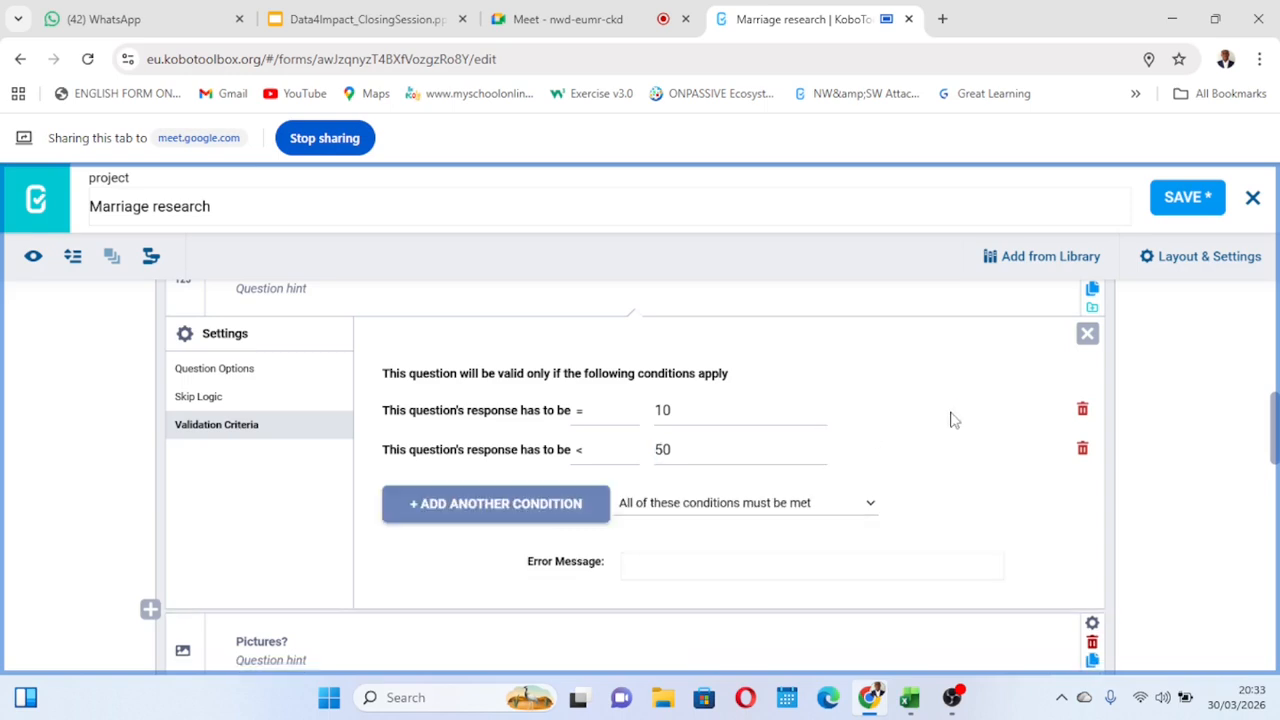
{"action": "left_click", "coordinate": [1176, 203]}
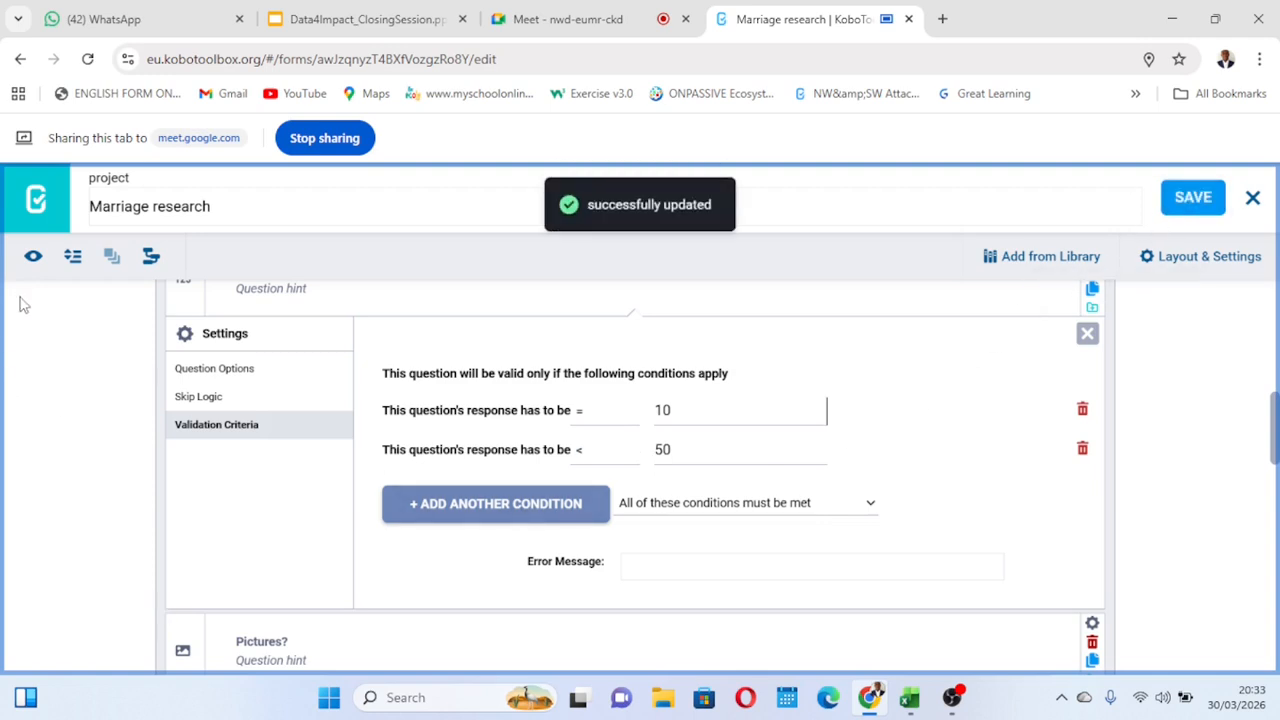
Open the form preview and test the combined "Age?" conditions with the answer 10
{"action": "left_click", "coordinate": [33, 257]}
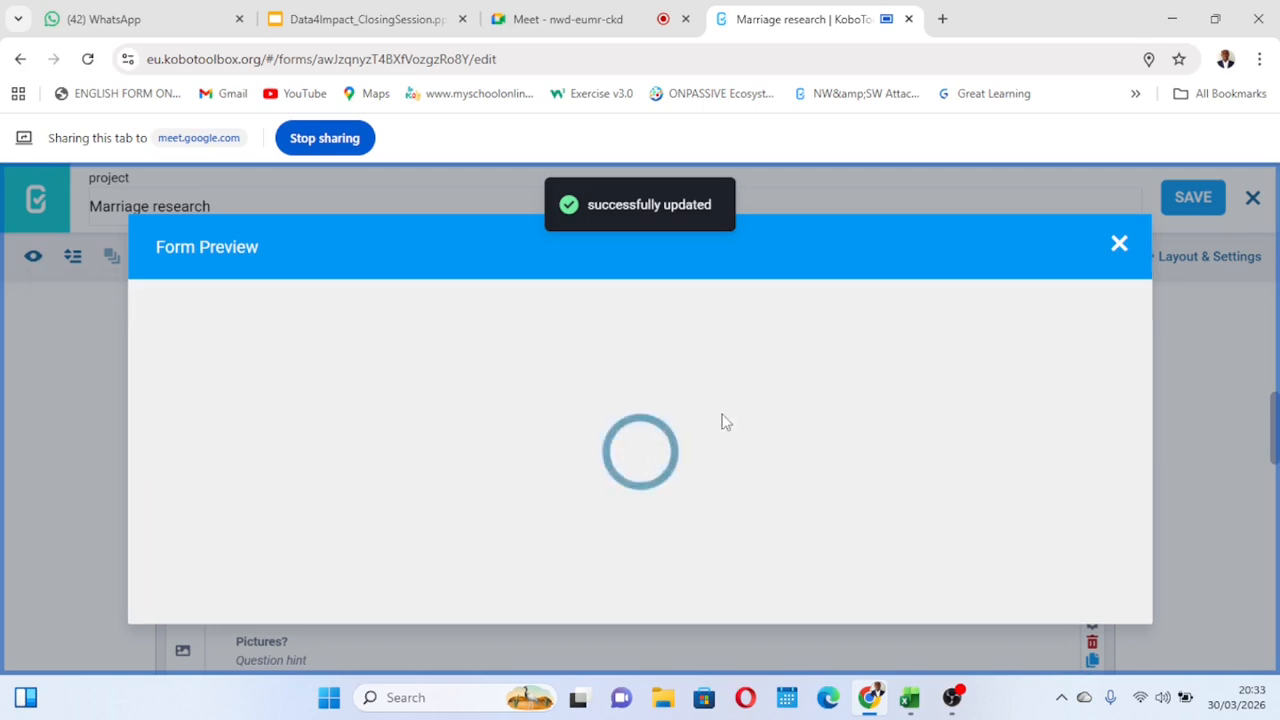
{"action": "right_click", "coordinate": [724, 422]}
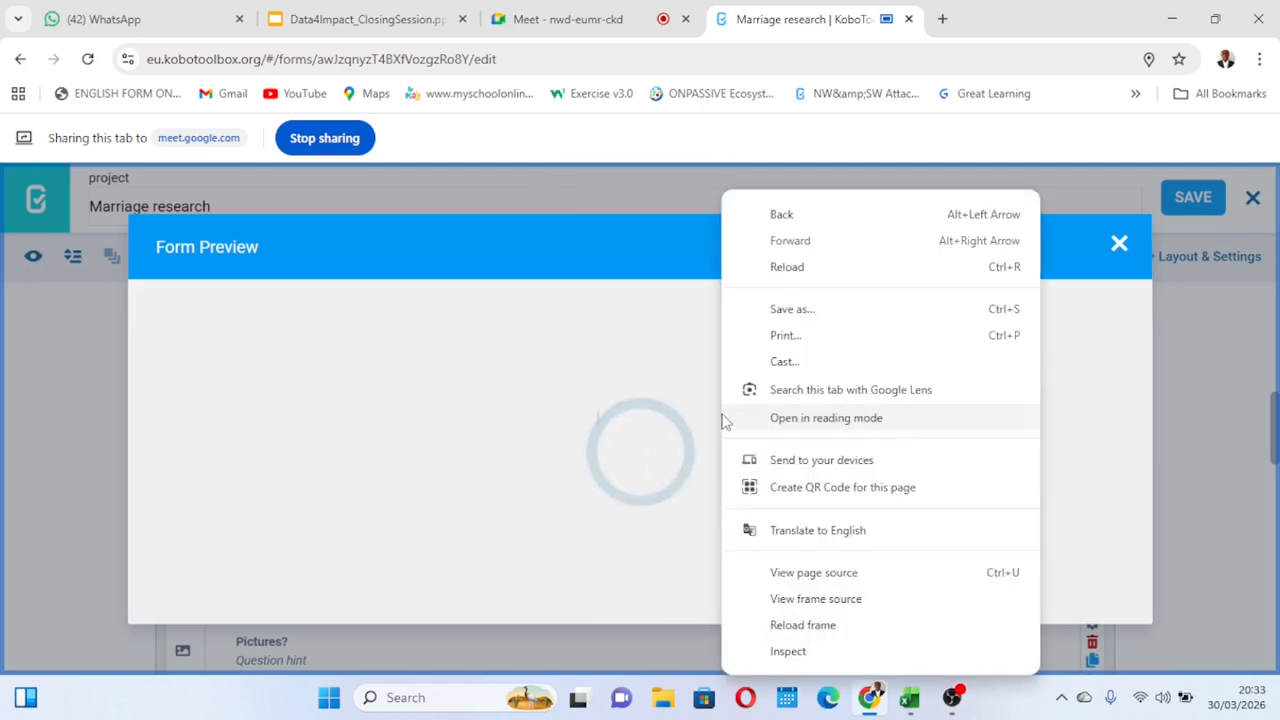
{"action": "scroll", "coordinate": [562, 427], "scroll_direction": "down", "scroll_amount": 10}
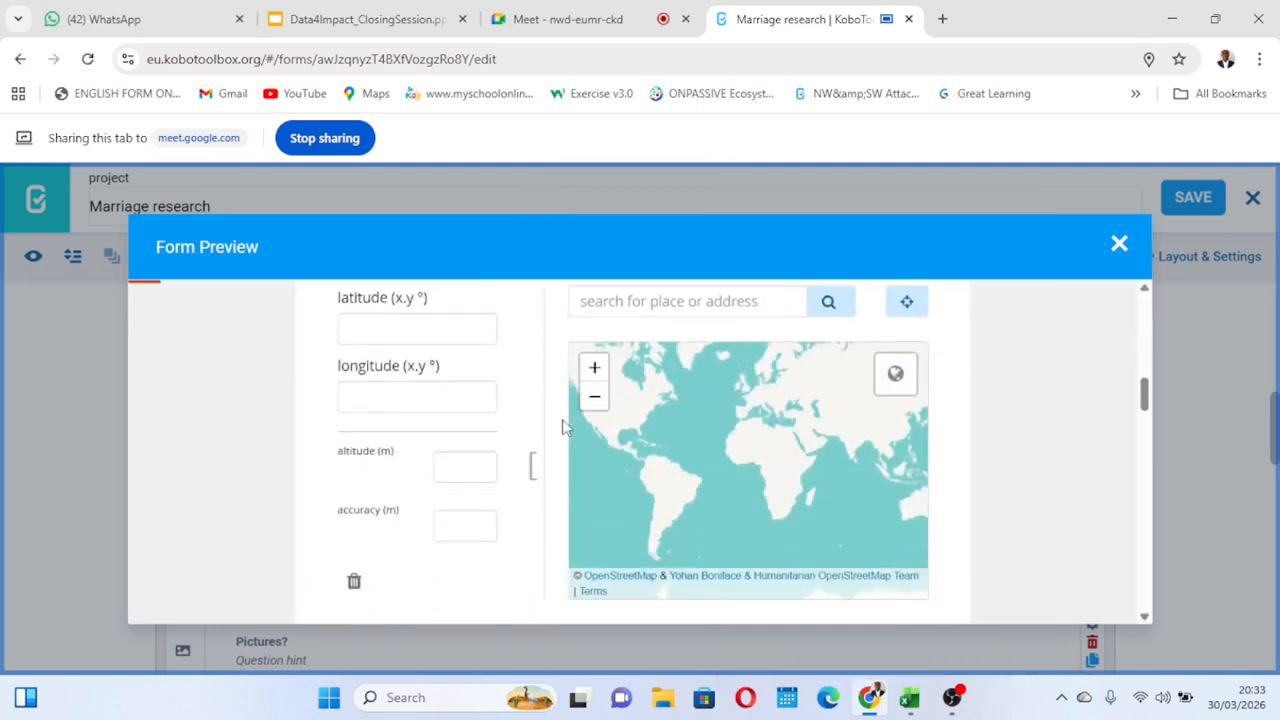
{"action": "scroll", "coordinate": [562, 419], "scroll_direction": "down", "scroll_amount": 1}
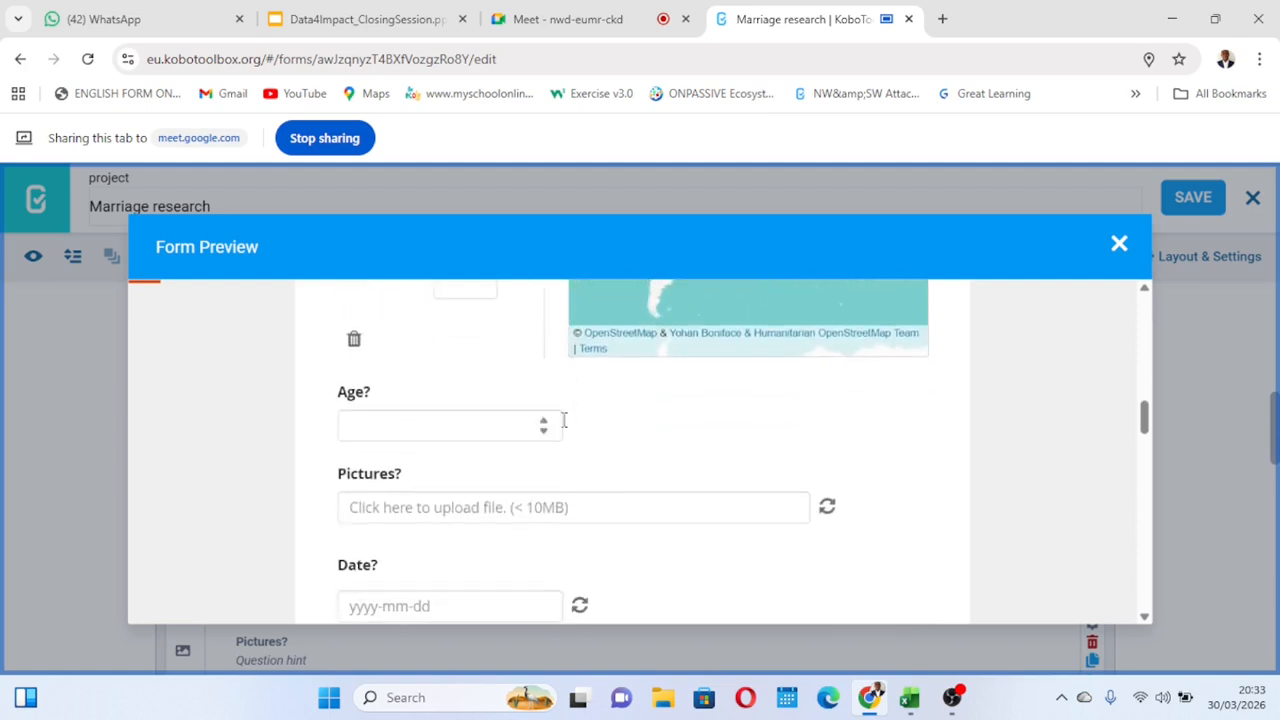
{"action": "left_click", "coordinate": [371, 425]}
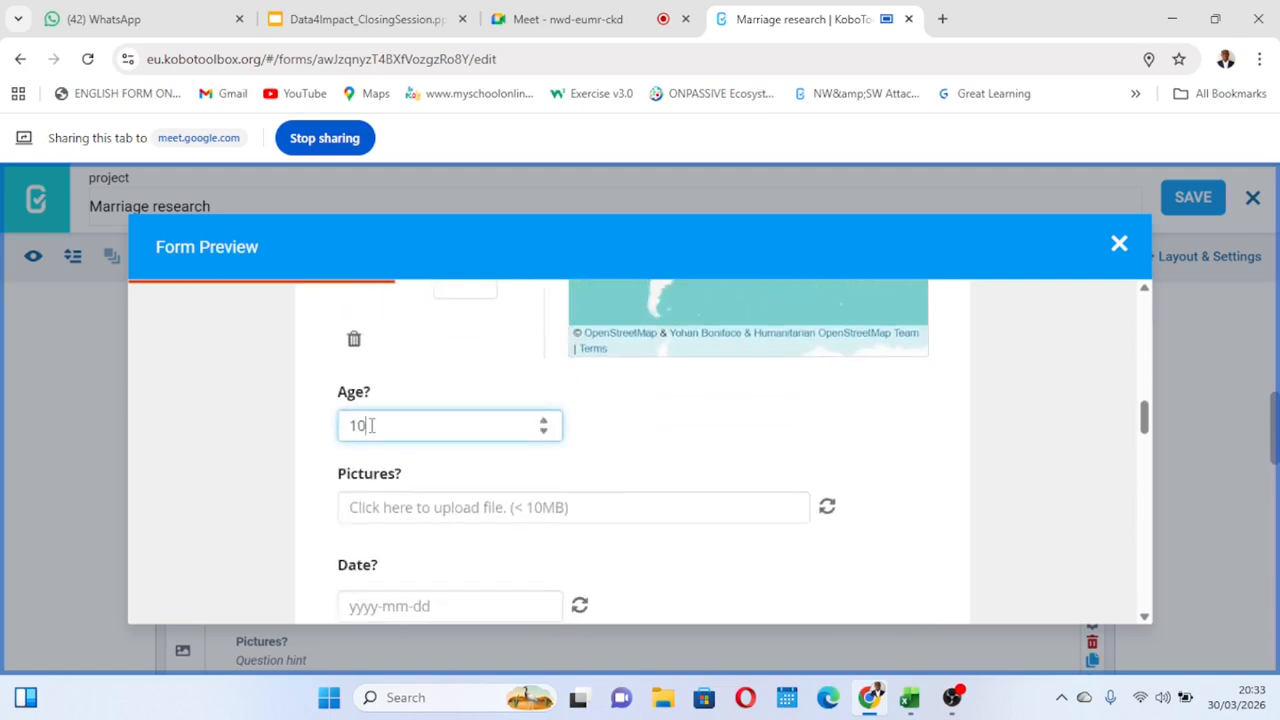
{"action": "left_click", "coordinate": [600, 434]}
Test the previewed "Age?" question with the answers 49 and 50, clear the answer, and close the preview
{"action": "left_click", "coordinate": [654, 432]}
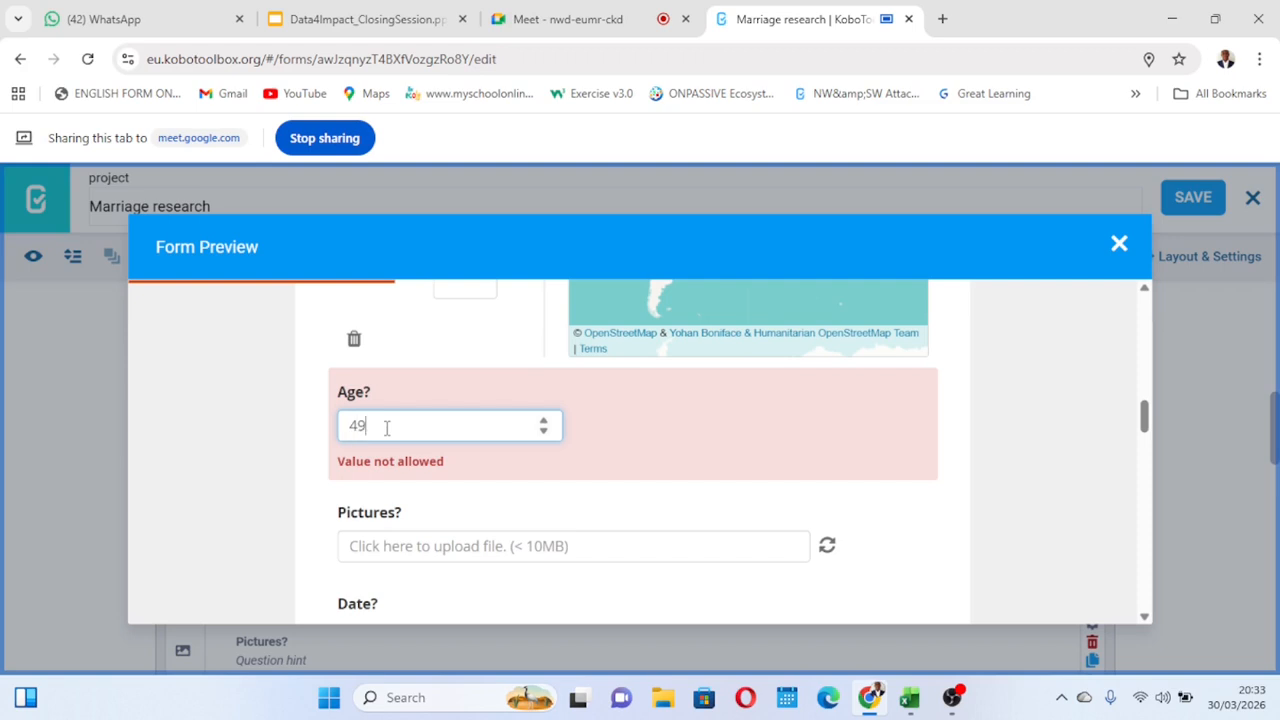
{"action": "left_click", "coordinate": [661, 431]}
{"action": "left_click", "coordinate": [623, 449]}
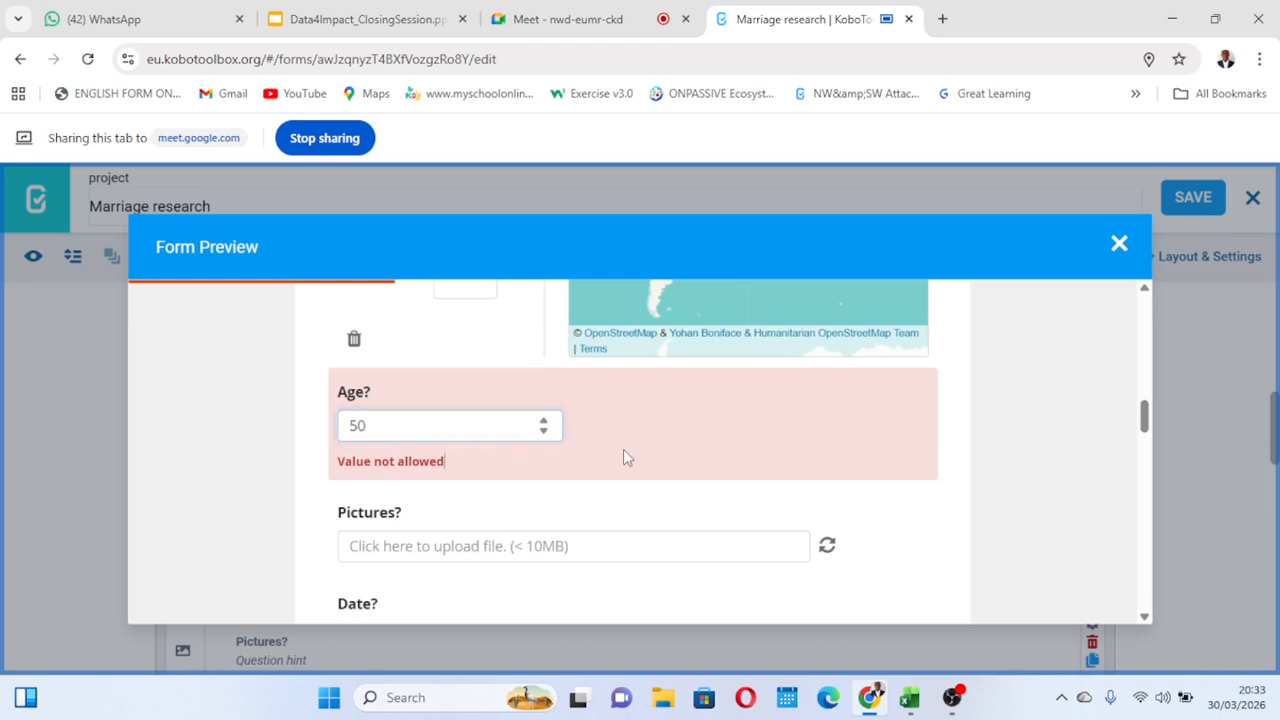
{"action": "left_click", "coordinate": [414, 428]}
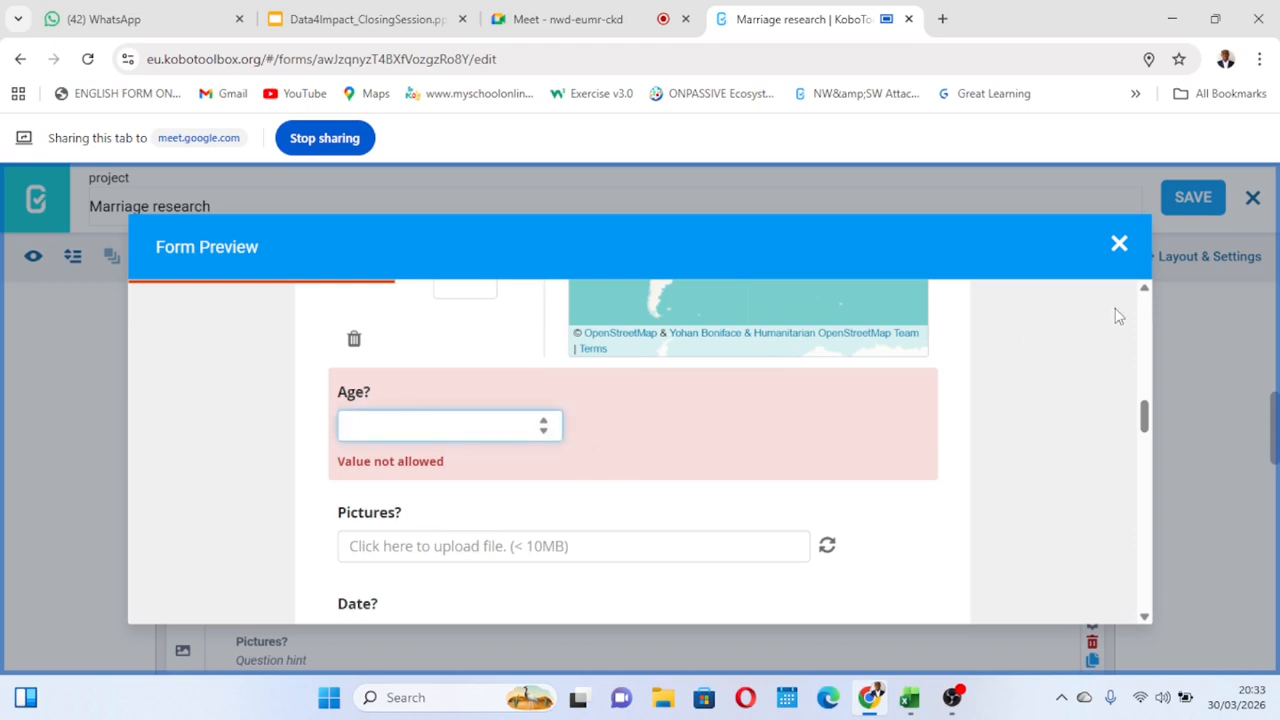
{"action": "left_click", "coordinate": [1119, 243]}
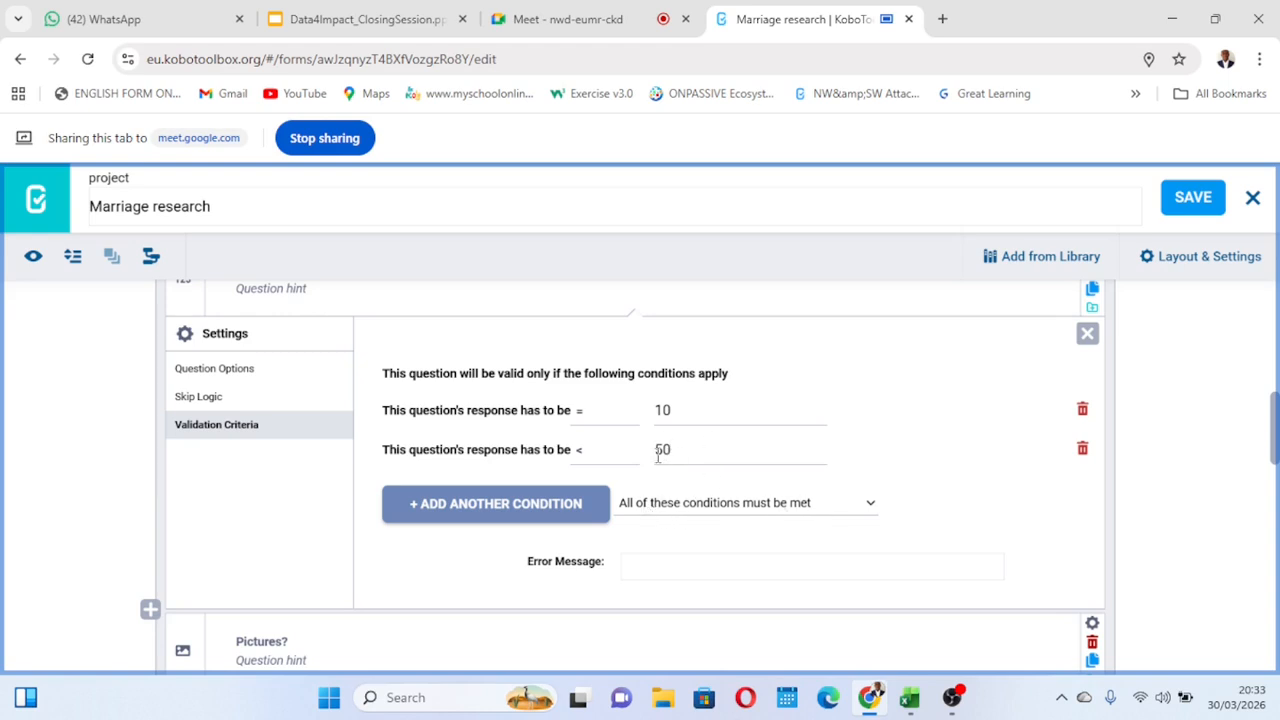
Change the operator of the first "Age?" validation condition to Greater Than (>) and save the form
{"action": "left_click", "coordinate": [594, 418]}
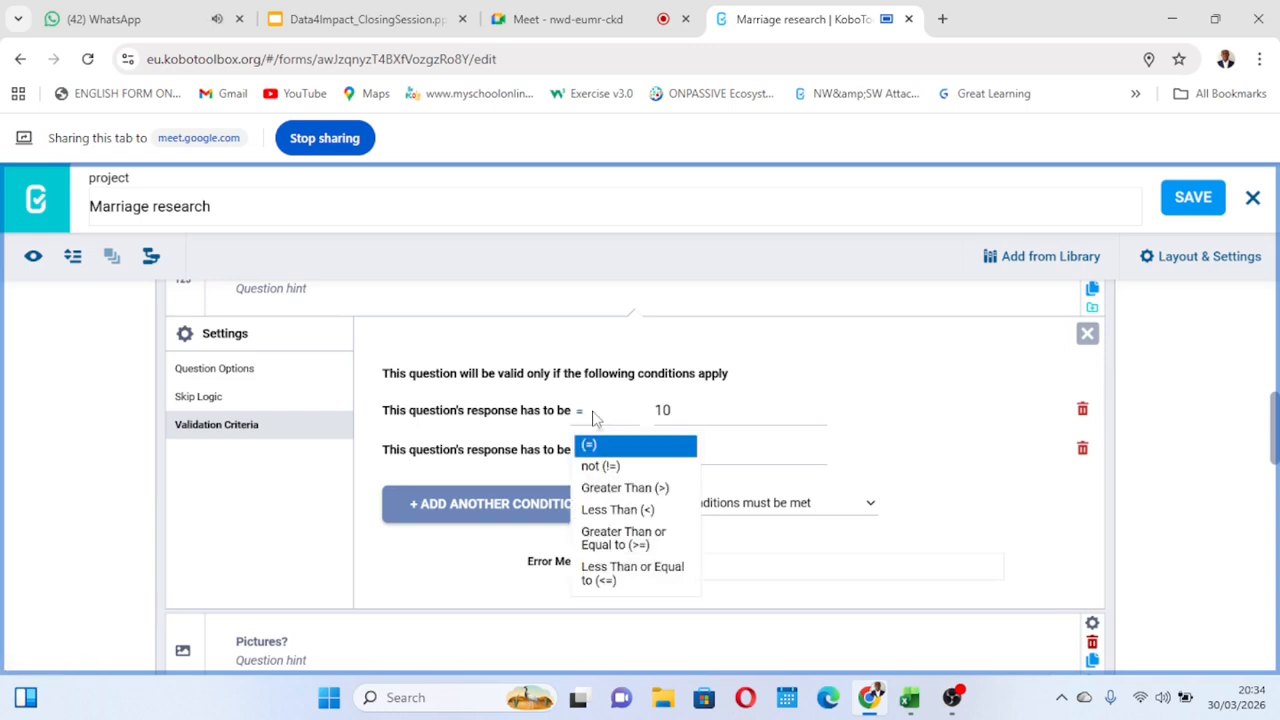
{"action": "left_click", "coordinate": [640, 490]}
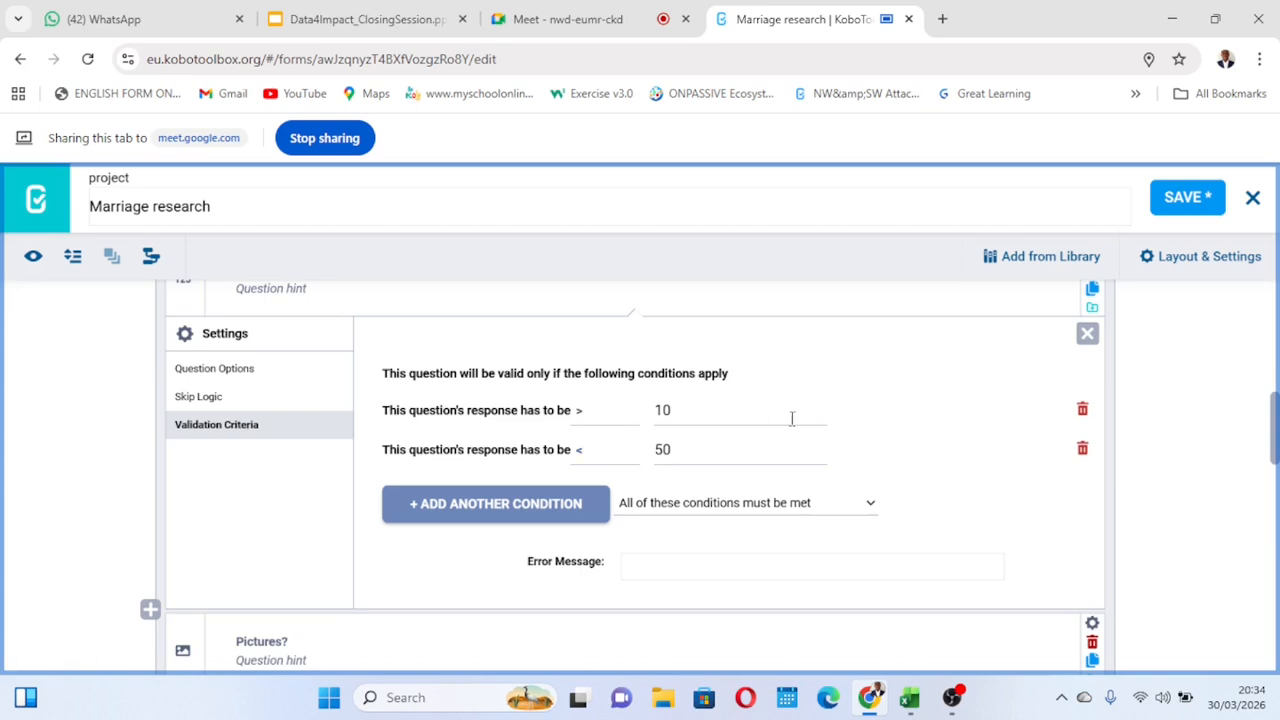
{"action": "left_click", "coordinate": [1187, 199]}
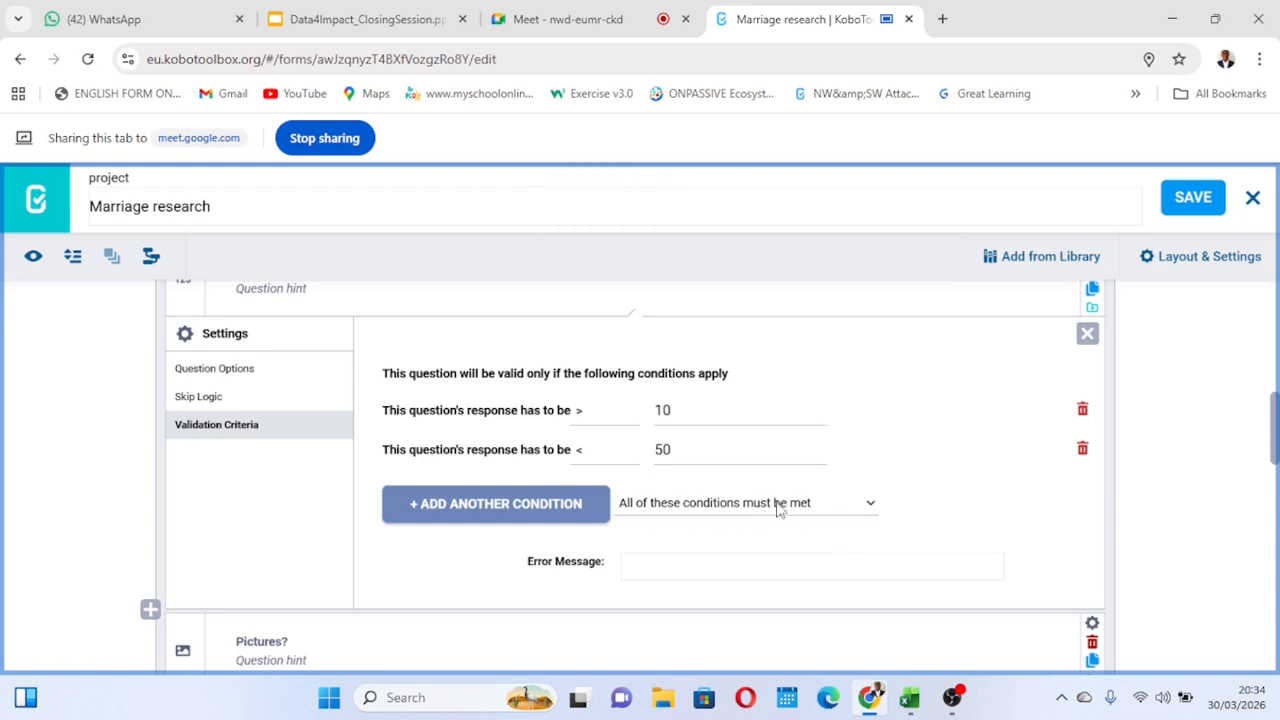
Preview the form and test the lower limit of the "Age?" question with the answers 10 and 11
{"action": "left_click", "coordinate": [33, 262]}
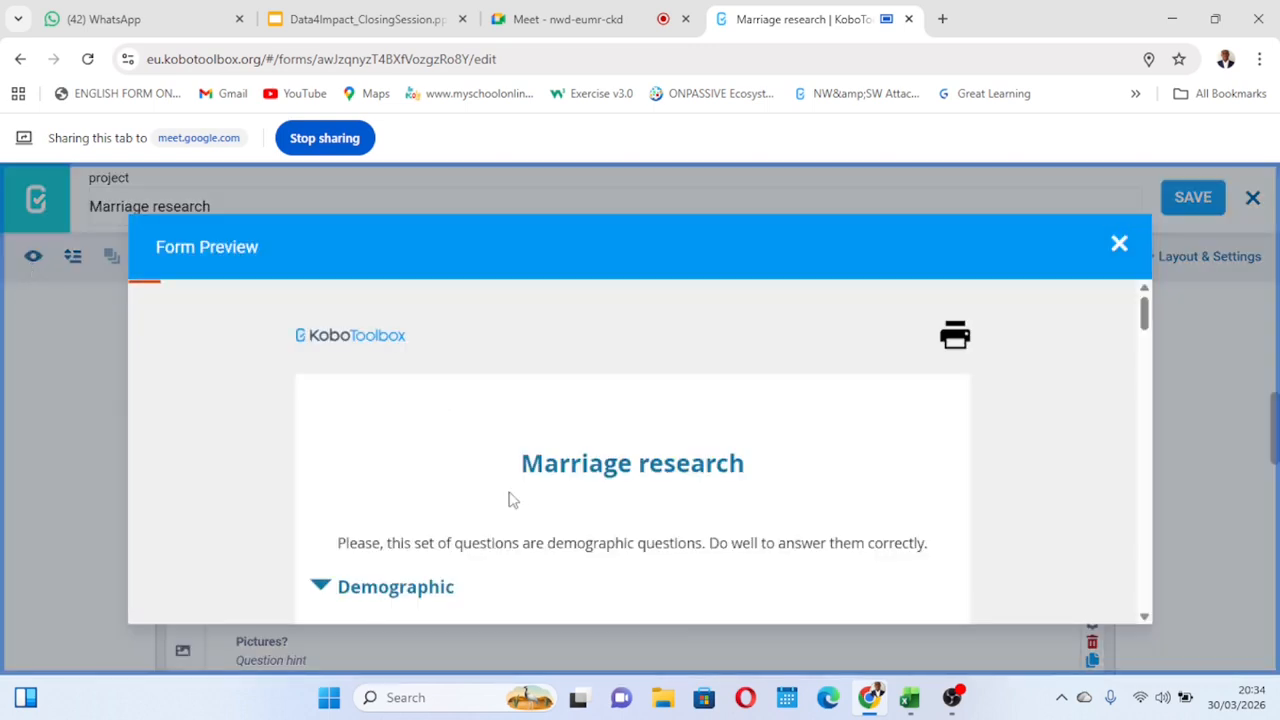
{"action": "scroll", "coordinate": [509, 497], "scroll_direction": "down", "scroll_amount": 10}
{"action": "scroll", "coordinate": [509, 497], "scroll_direction": "down", "scroll_amount": 2}
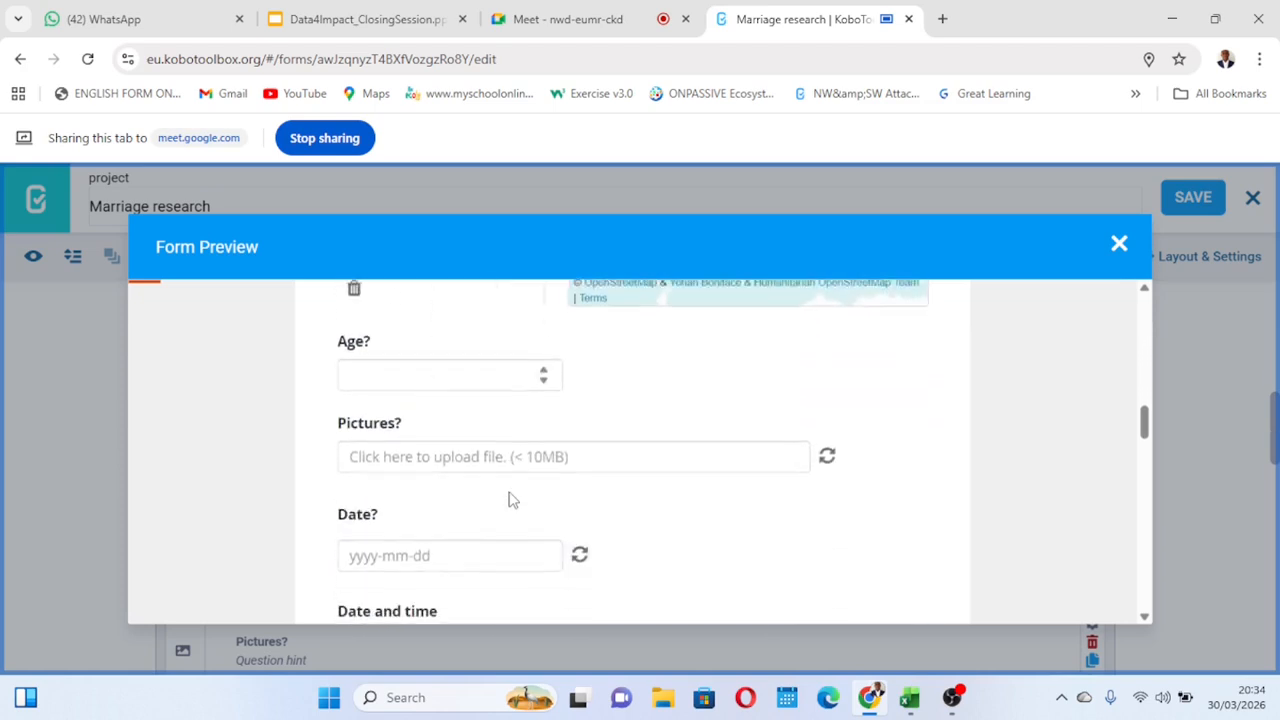
{"action": "scroll", "coordinate": [430, 440], "scroll_direction": "up", "scroll_amount": 1}
{"action": "left_click", "coordinate": [408, 388]}
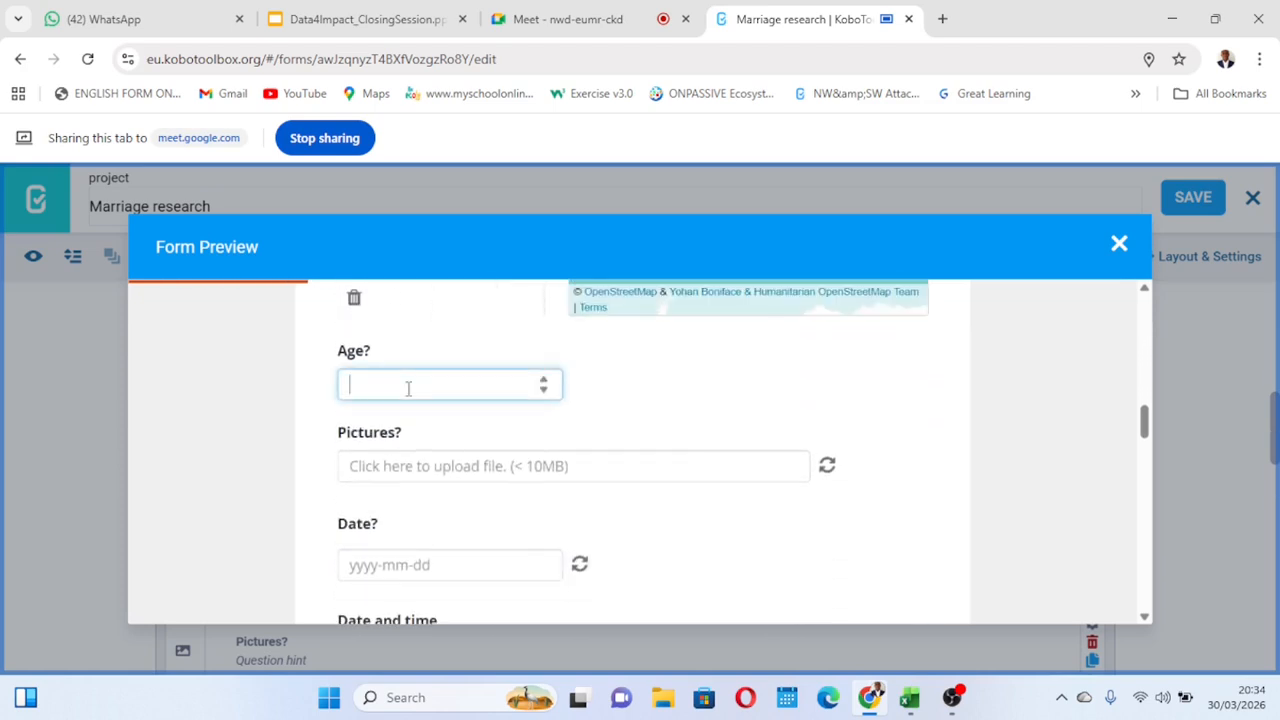
{"action": "type", "text": "10"}
{"action": "left_click", "coordinate": [683, 417]}
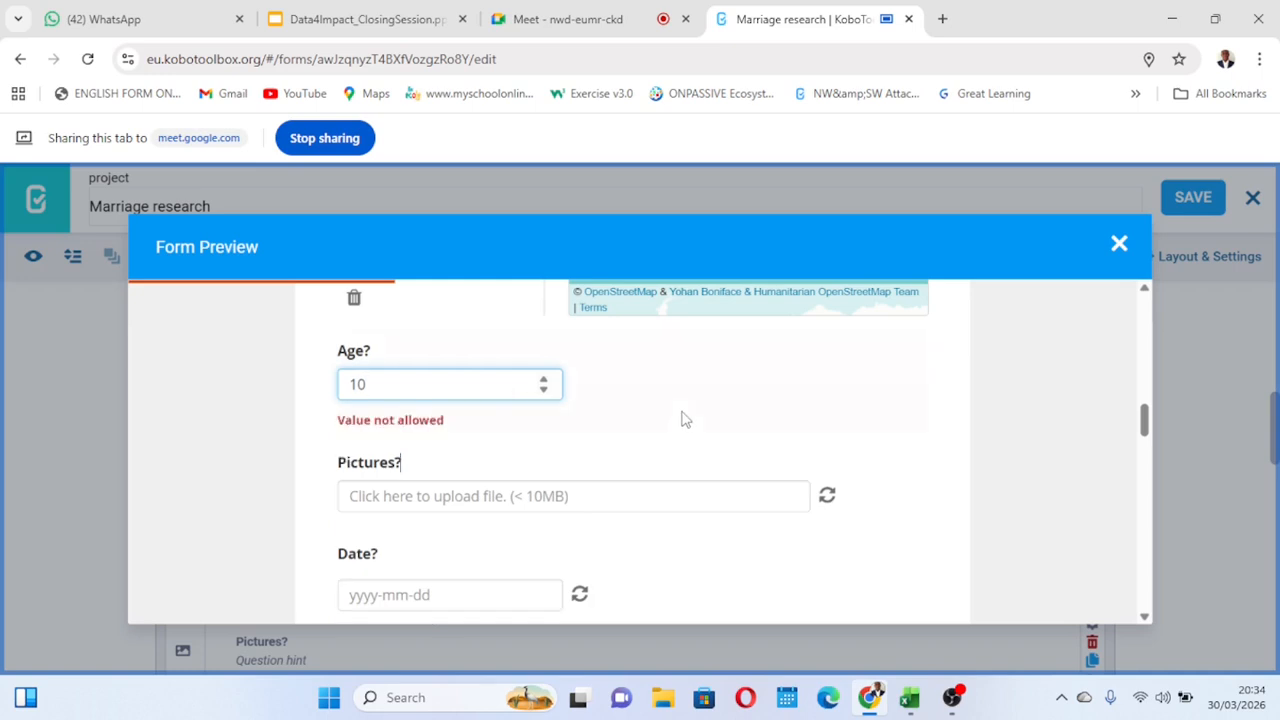
{"action": "left_click", "coordinate": [385, 386]}
{"action": "key", "text": "BackSpace"}
{"action": "type", "text": "1"}
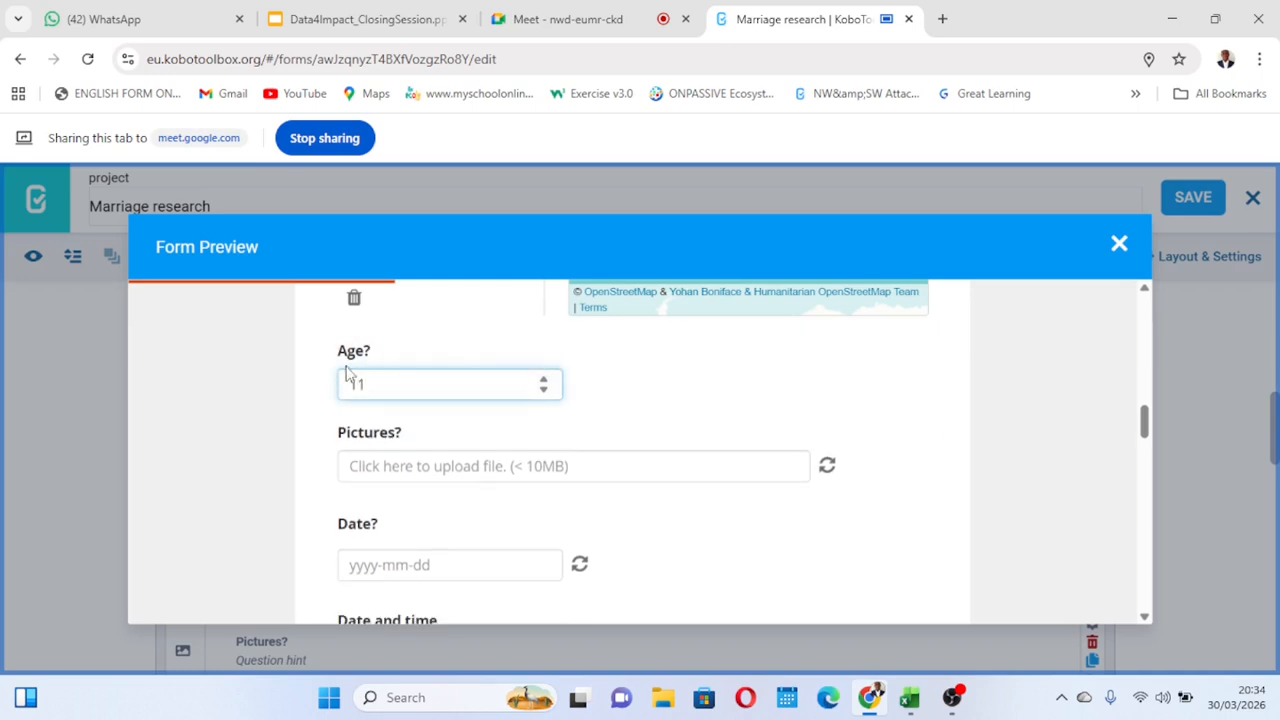
Test the upper limit of the previewed "Age?" question with the answers 50 and 49, and clear the answer
{"action": "key", "text": "BackSpace"}
{"action": "key", "text": "BackSpace"}
{"action": "type", "text": "50"}
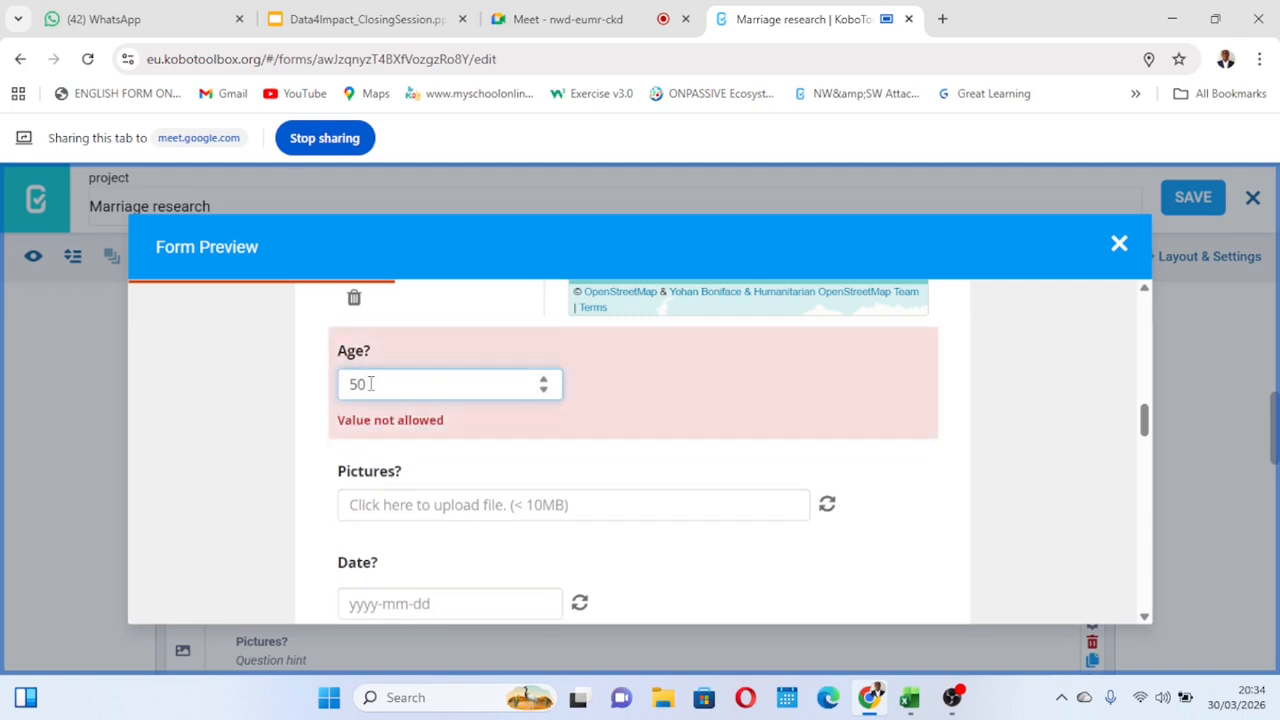
{"action": "key", "text": "BackSpace"}
{"action": "key", "text": "BackSpace"}
{"action": "type", "text": "49"}
{"action": "left_click", "coordinate": [669, 397]}
{"action": "key", "text": "BackSpace"}
{"action": "key", "text": "BackSpace"}
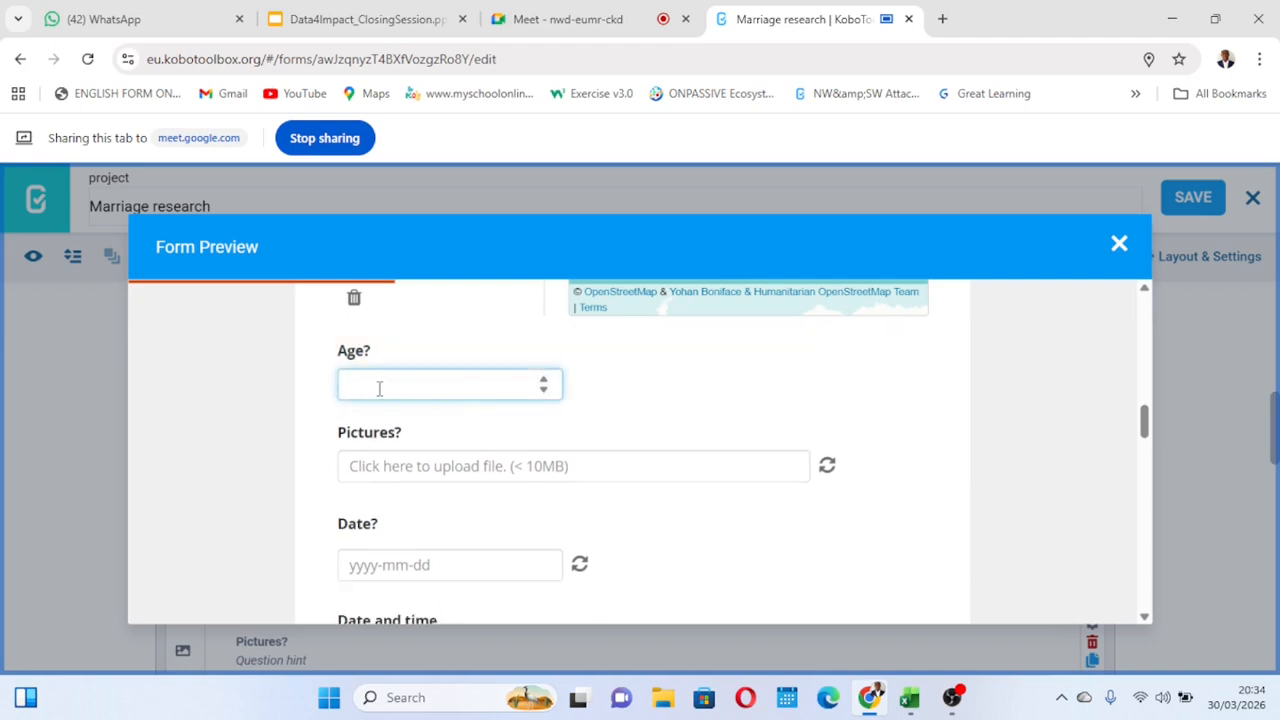
Test the previewed "Age?" question with the answer 60, clear it, and close the preview
{"action": "type", "text": "60"}
{"action": "left_click", "coordinate": [657, 389]}
{"action": "left_click", "coordinate": [380, 385]}
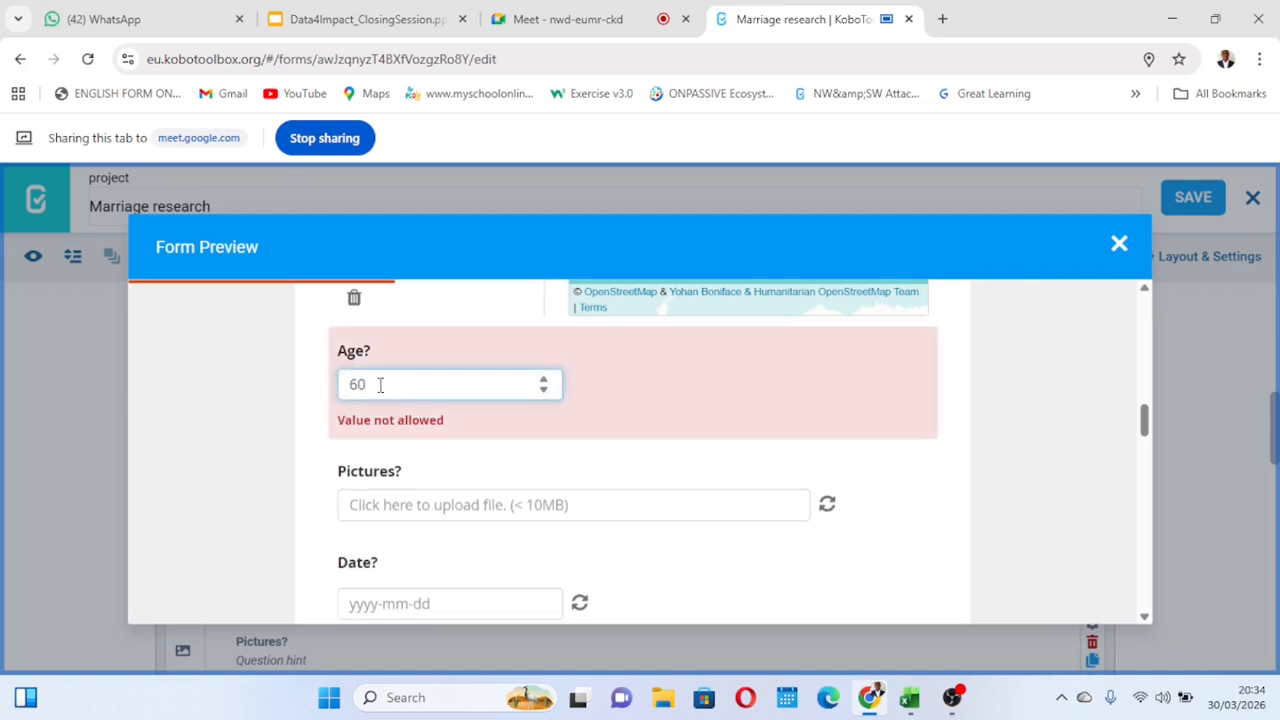
{"action": "key", "text": "BackSpace"}
{"action": "key", "text": "BackSpace"}
{"action": "left_click", "coordinate": [1119, 244]}
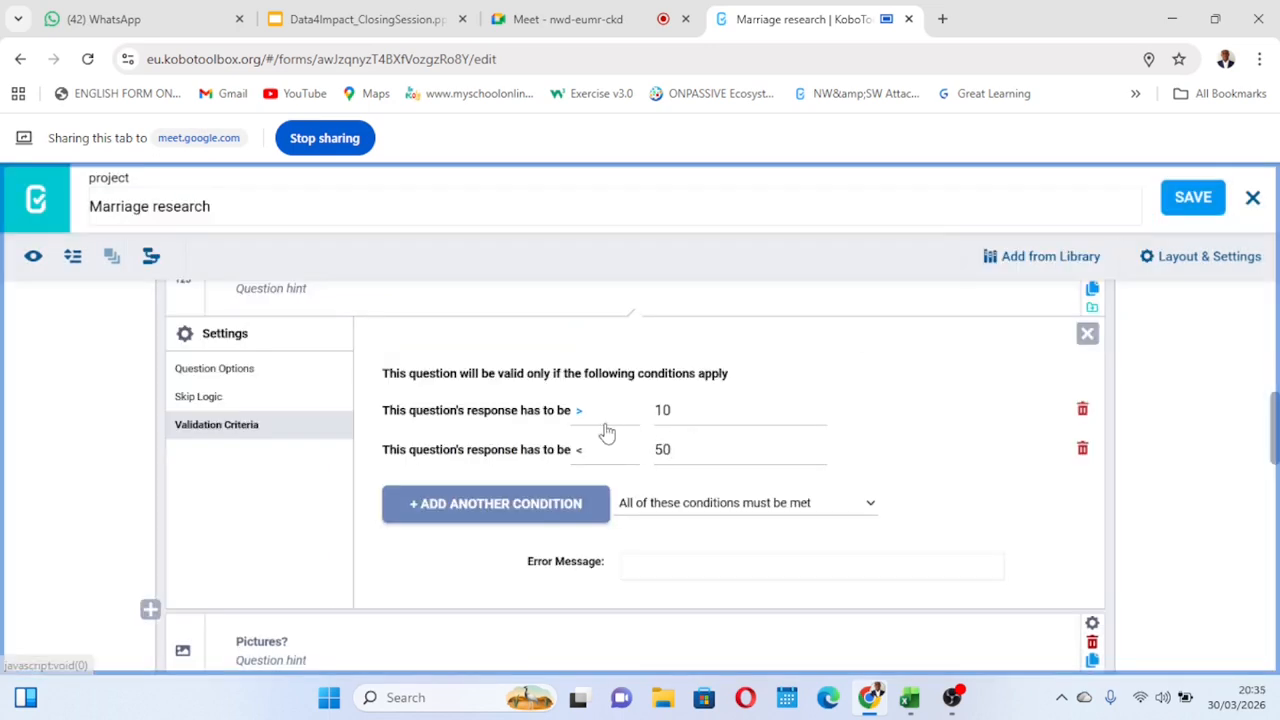
Set the response value of the second "Age?" validation condition to 10
{"action": "left_click", "coordinate": [672, 447]}
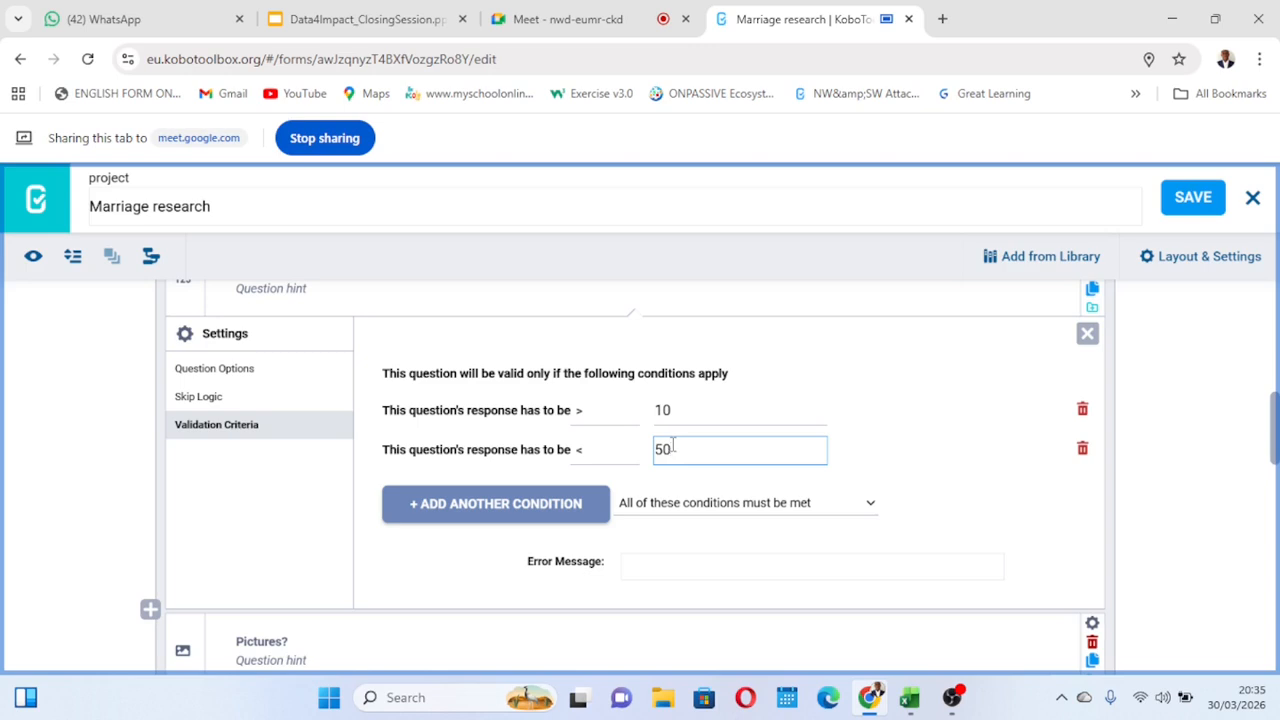
{"action": "key", "text": "BackSpace"}
{"action": "key", "text": "BackSpace"}
{"action": "type", "text": "10"}
{"action": "left_click", "coordinate": [960, 377]}
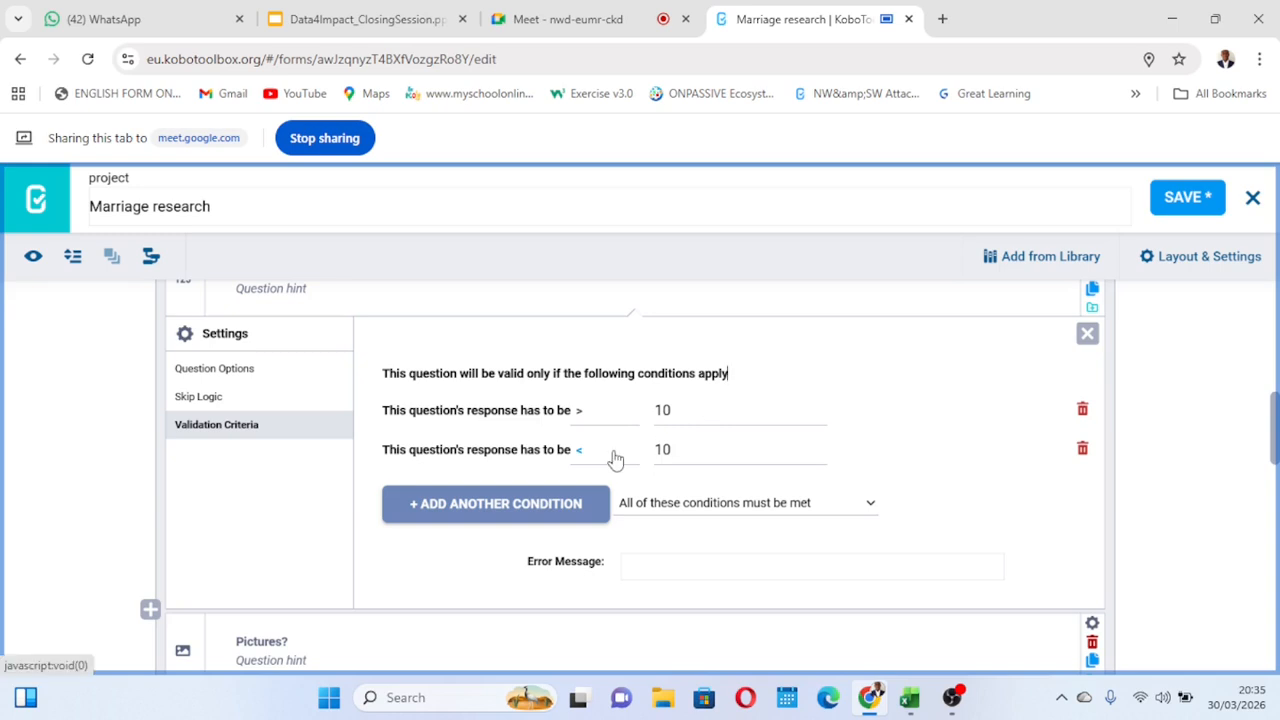
Set the first "Age?" condition's operator to equals (=) and the second condition's response value to 50
{"action": "left_click", "coordinate": [590, 414]}
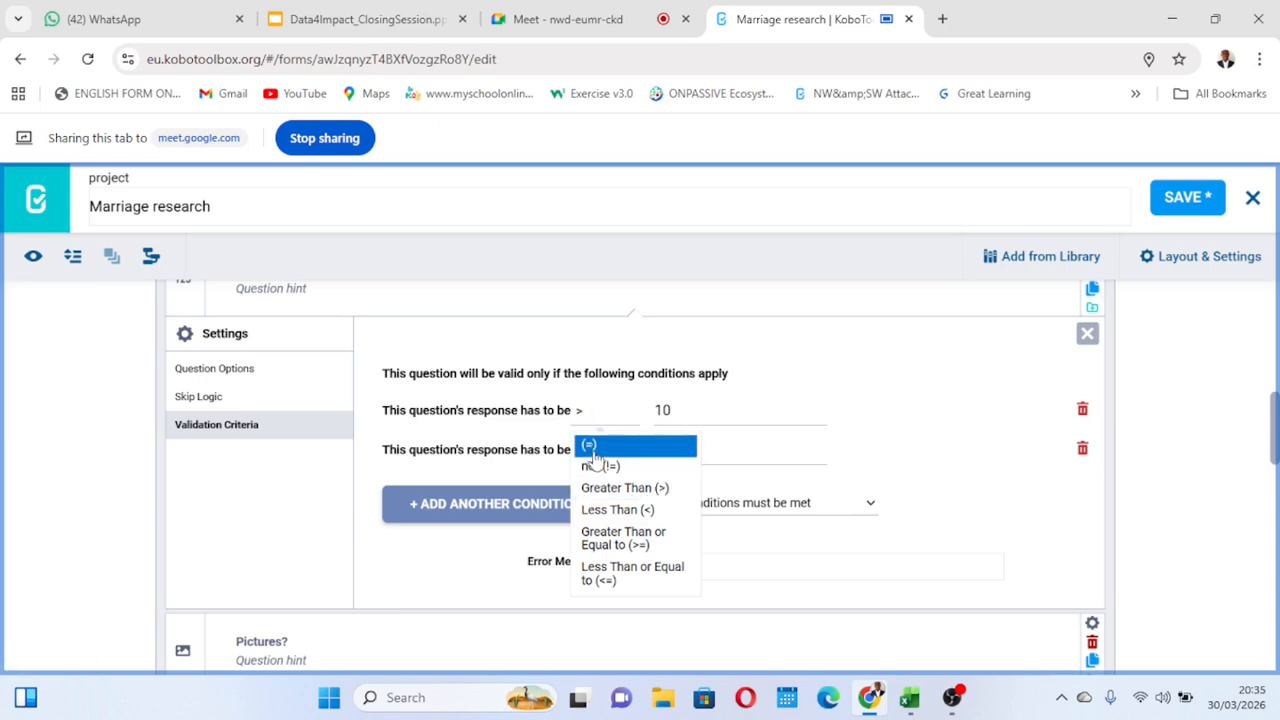
{"action": "left_click", "coordinate": [592, 447]}
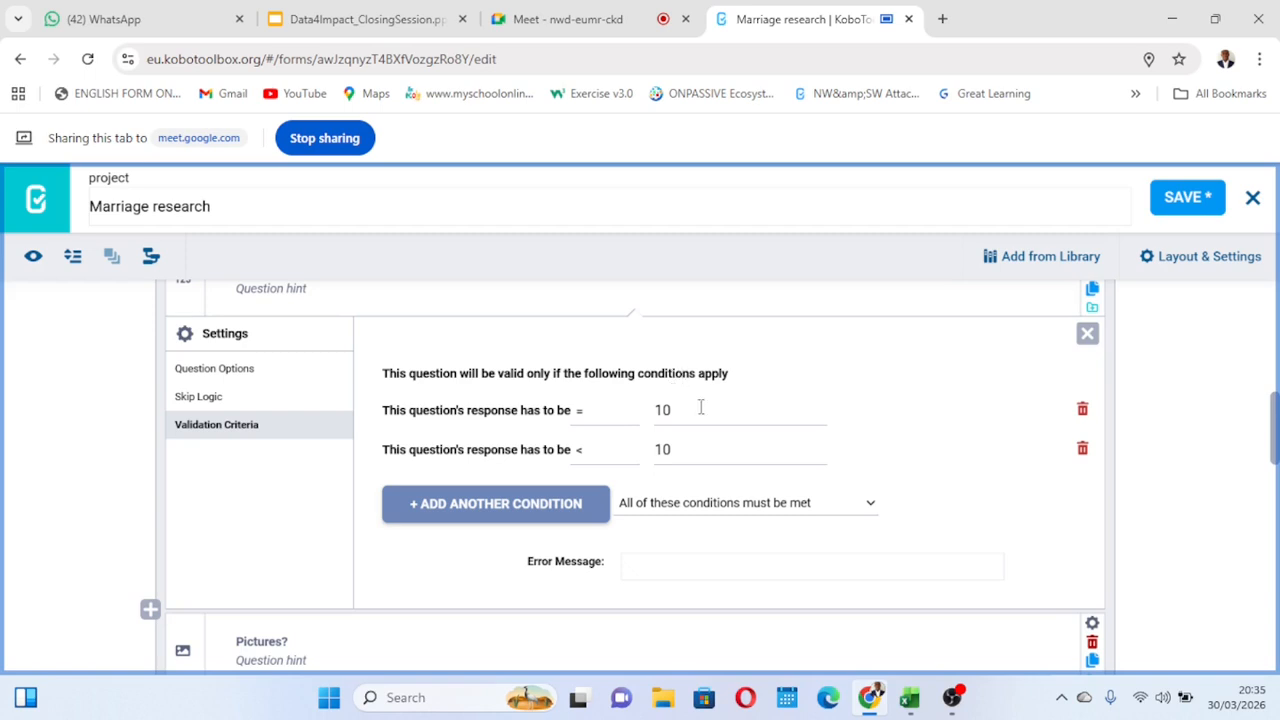
{"action": "left_click", "coordinate": [672, 448]}
{"action": "key", "text": "BackSpace"}
{"action": "key", "text": "BackSpace"}
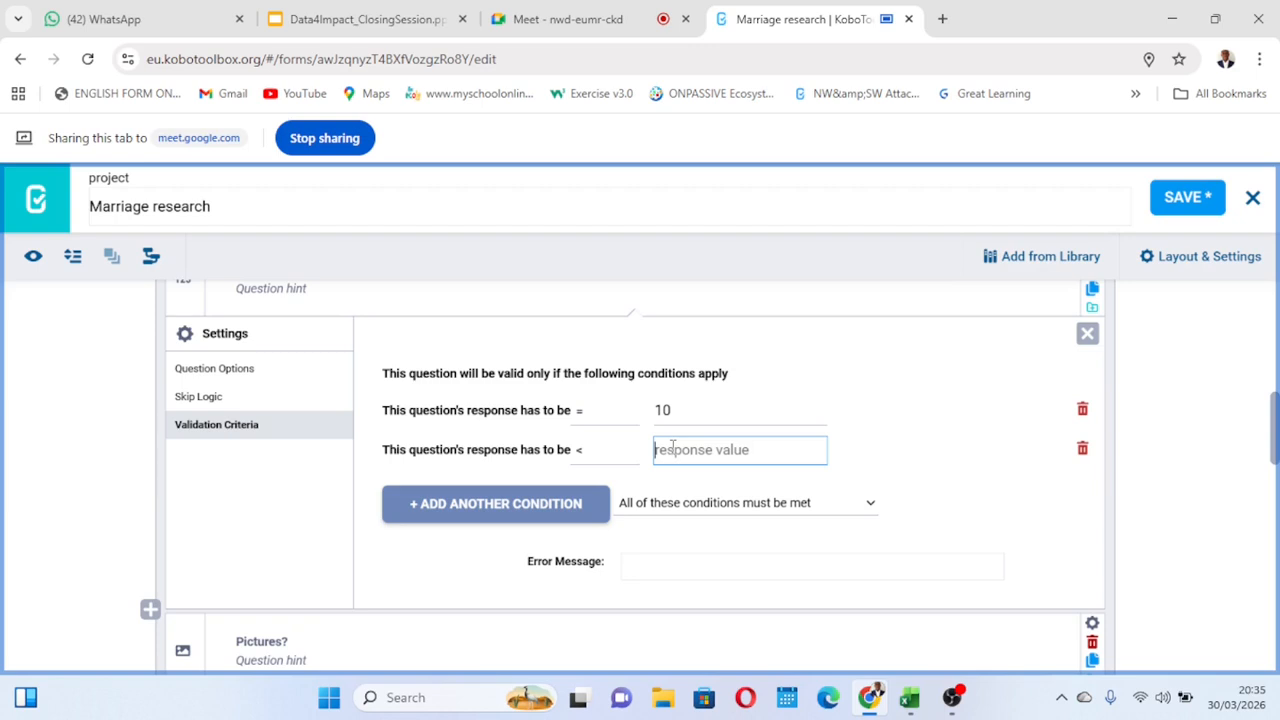
{"action": "type", "text": "50"}
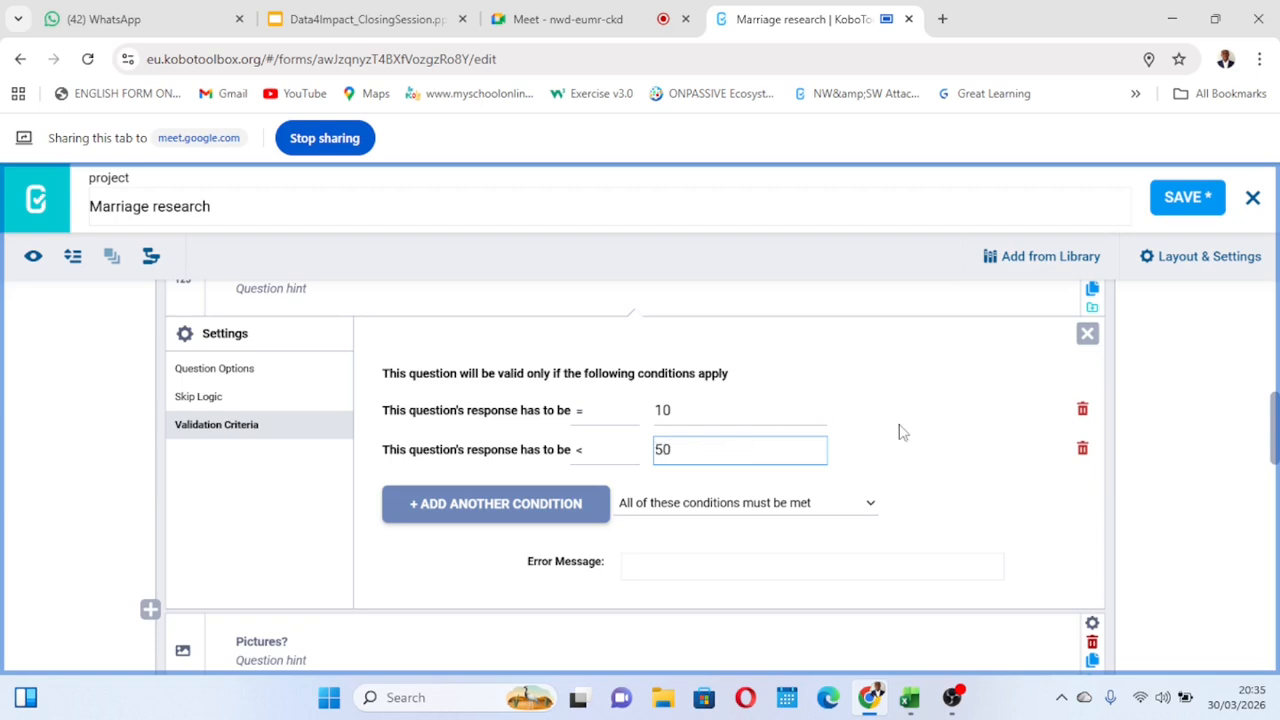
{"action": "left_click", "coordinate": [855, 440]}
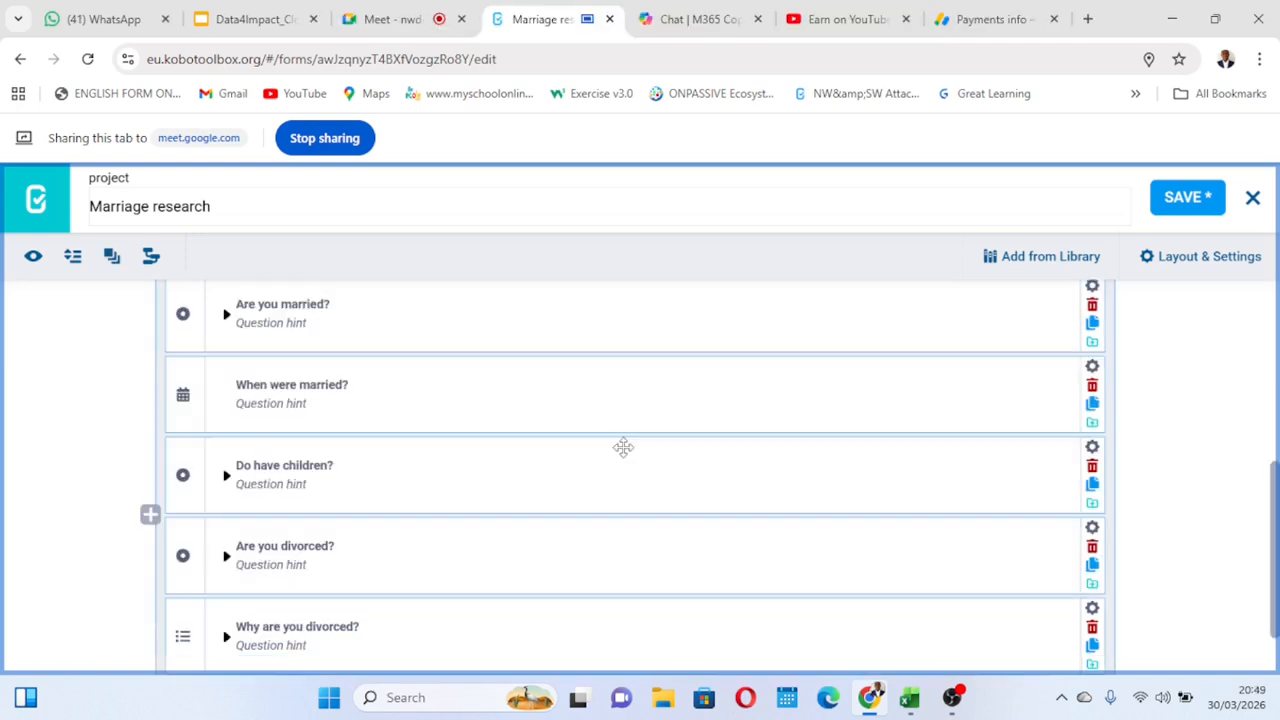
{"action": "scroll", "coordinate": [623, 447], "scroll_direction": "up", "scroll_amount": 4}
{"action": "scroll", "coordinate": [376, 457], "scroll_direction": "down", "scroll_amount": 1}
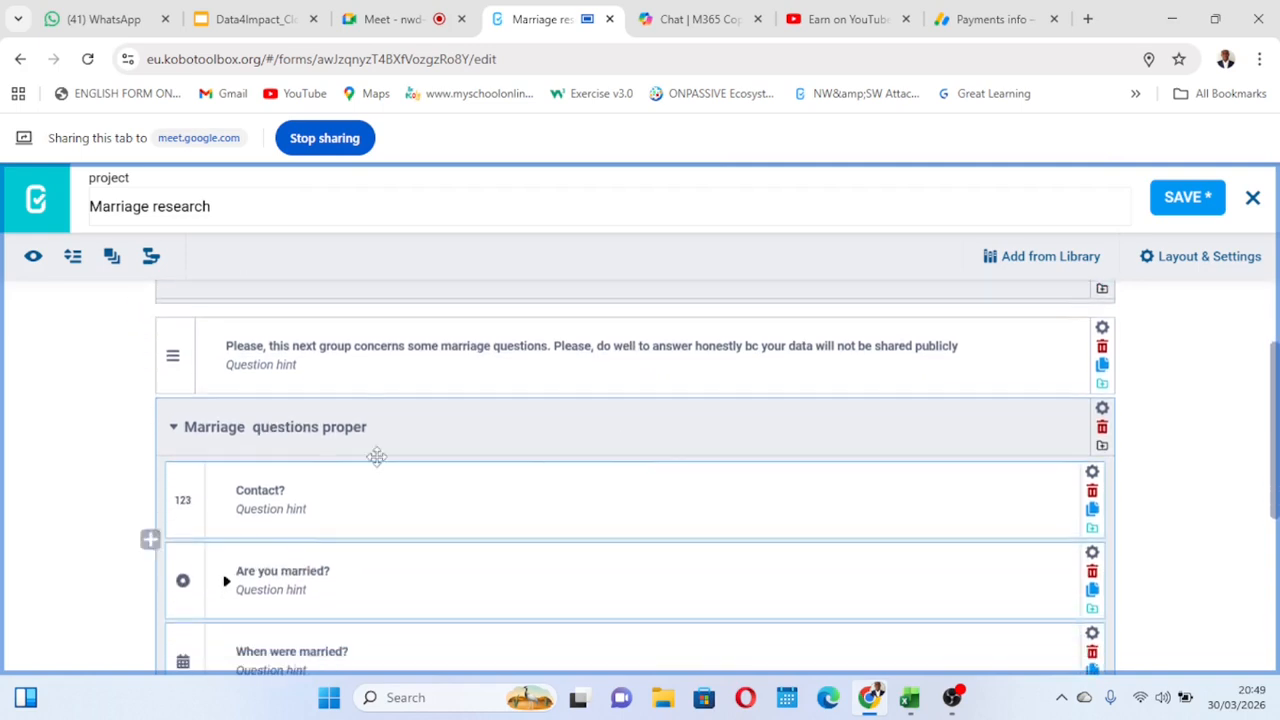
{"action": "left_click", "coordinate": [174, 428]}
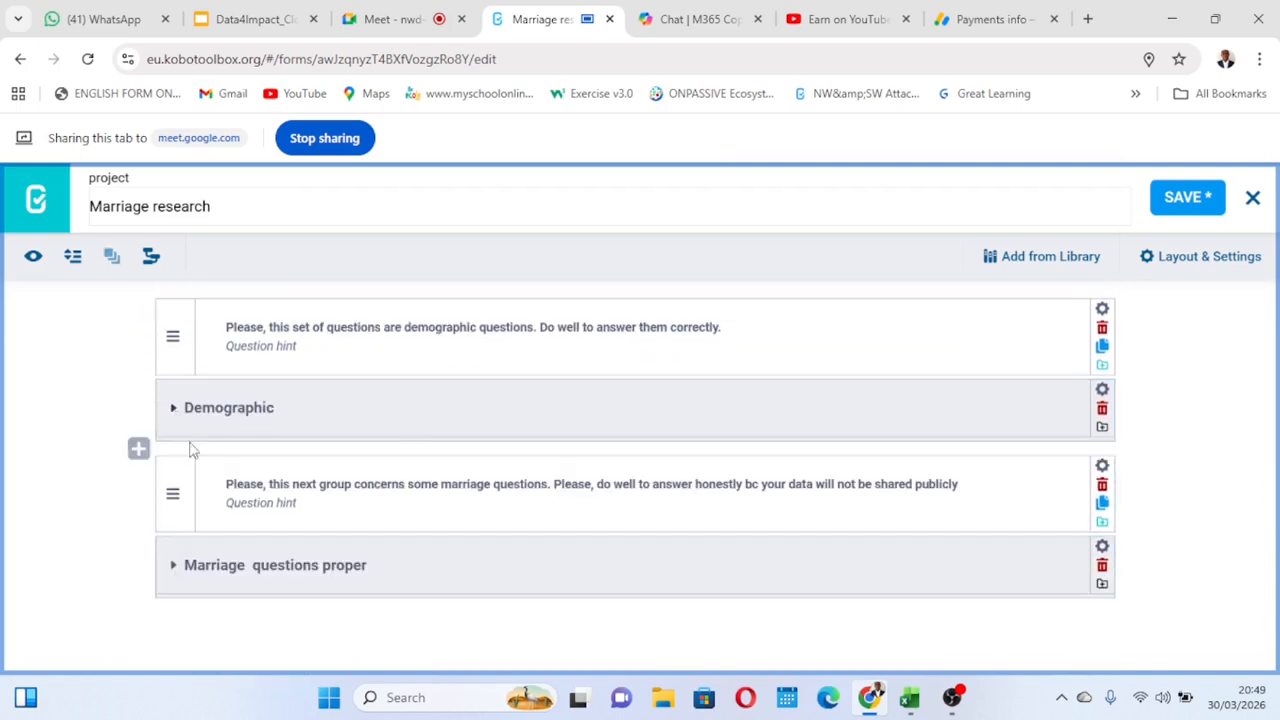
{"action": "left_click", "coordinate": [175, 565]}
Rename the "Do have children?" question in the "Marriage questions proper" group to "Are you pregnant?" and save the form
{"action": "scroll", "coordinate": [409, 500], "scroll_direction": "down", "scroll_amount": 3}
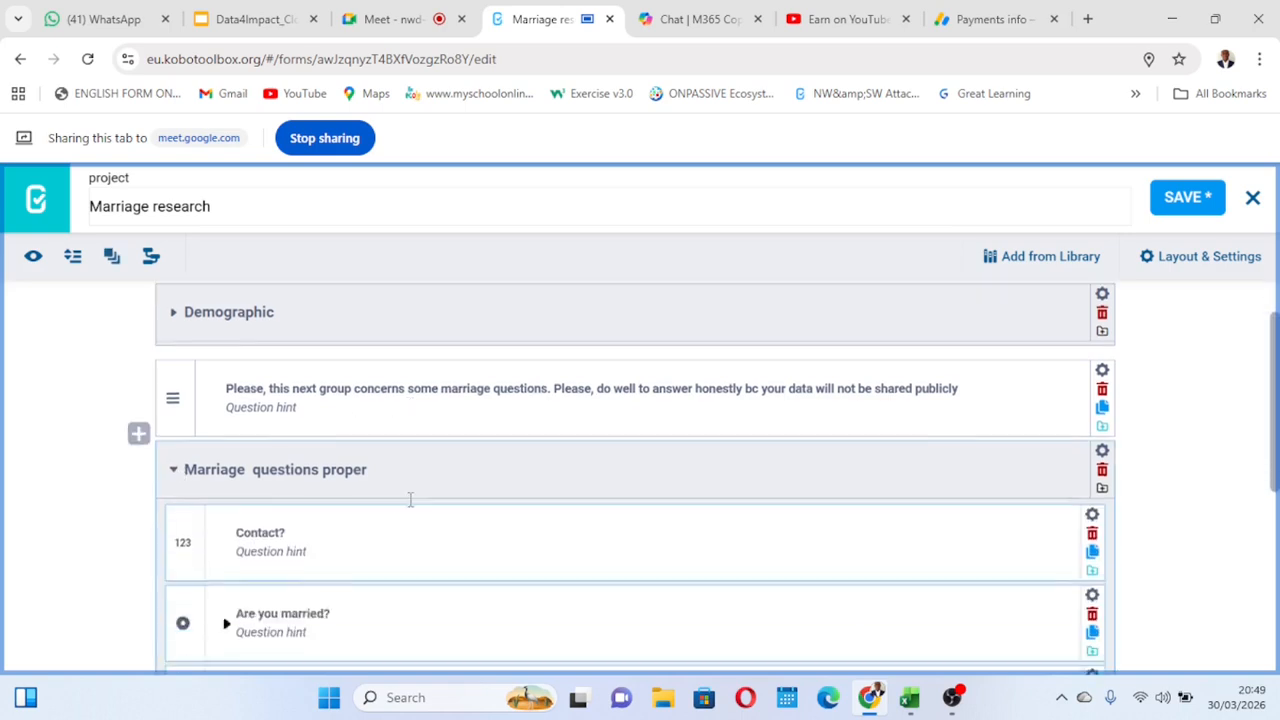
{"action": "scroll", "coordinate": [409, 500], "scroll_direction": "down", "scroll_amount": 3}
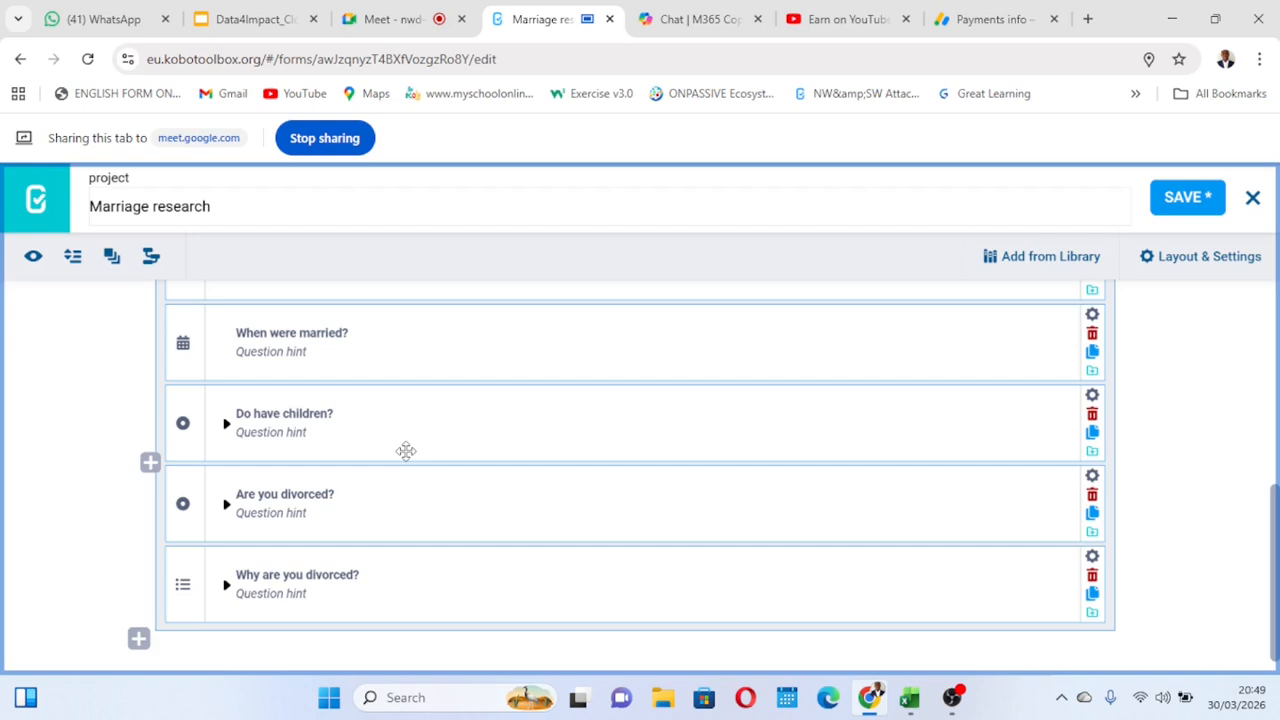
{"action": "left_click", "coordinate": [329, 414]}
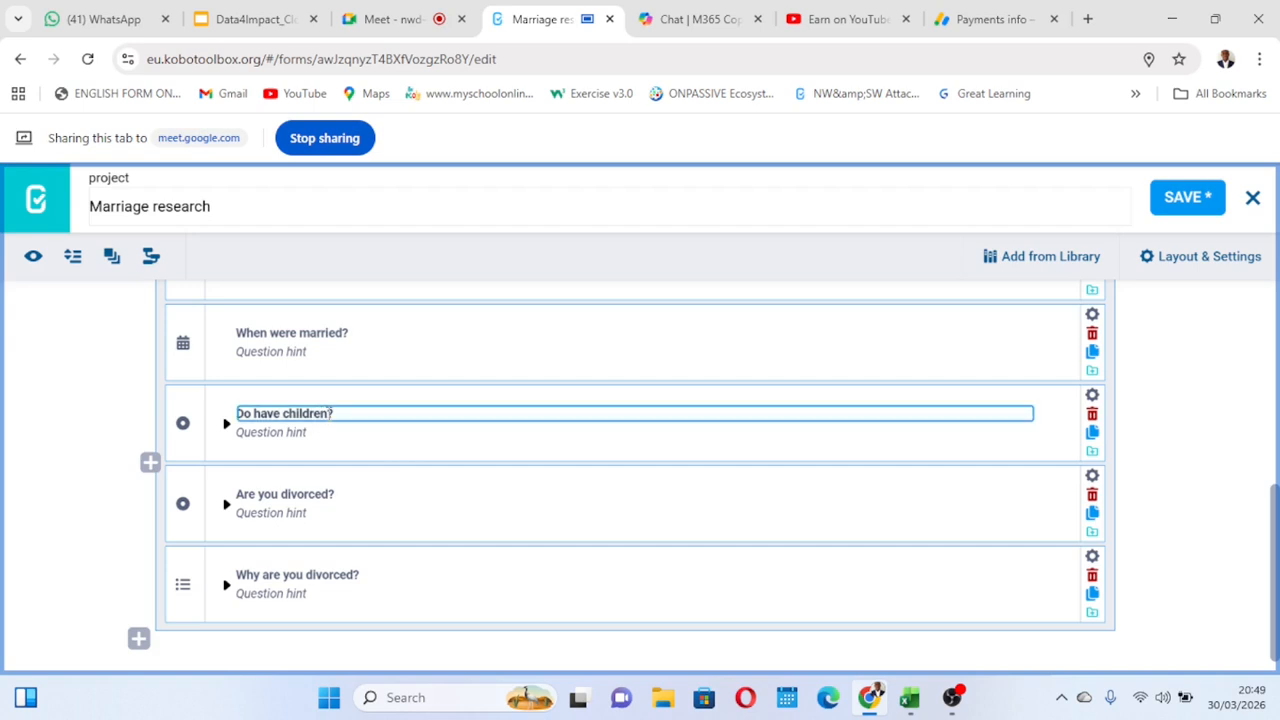
{"action": "key", "text": "BackSpace"}
{"action": "key", "text": "BackSpace"}
{"action": "key", "text": "BackSpace"}
{"action": "key", "text": "BackSpace"}
{"action": "key", "text": "BackSpace"}
{"action": "key", "text": "BackSpace"}
{"action": "key", "text": "BackSpace"}
{"action": "key", "text": "BackSpace"}
{"action": "key", "text": "BackSpace"}
{"action": "key", "text": "BackSpace"}
{"action": "key", "text": "BackSpace"}
{"action": "key", "text": "BackSpace"}
{"action": "key", "text": "BackSpace"}
{"action": "key", "text": "BackSpace"}
{"action": "key", "text": "BackSpace"}
{"action": "type", "text": "Are you pregnan"}
{"action": "left_click", "coordinate": [1180, 198]}
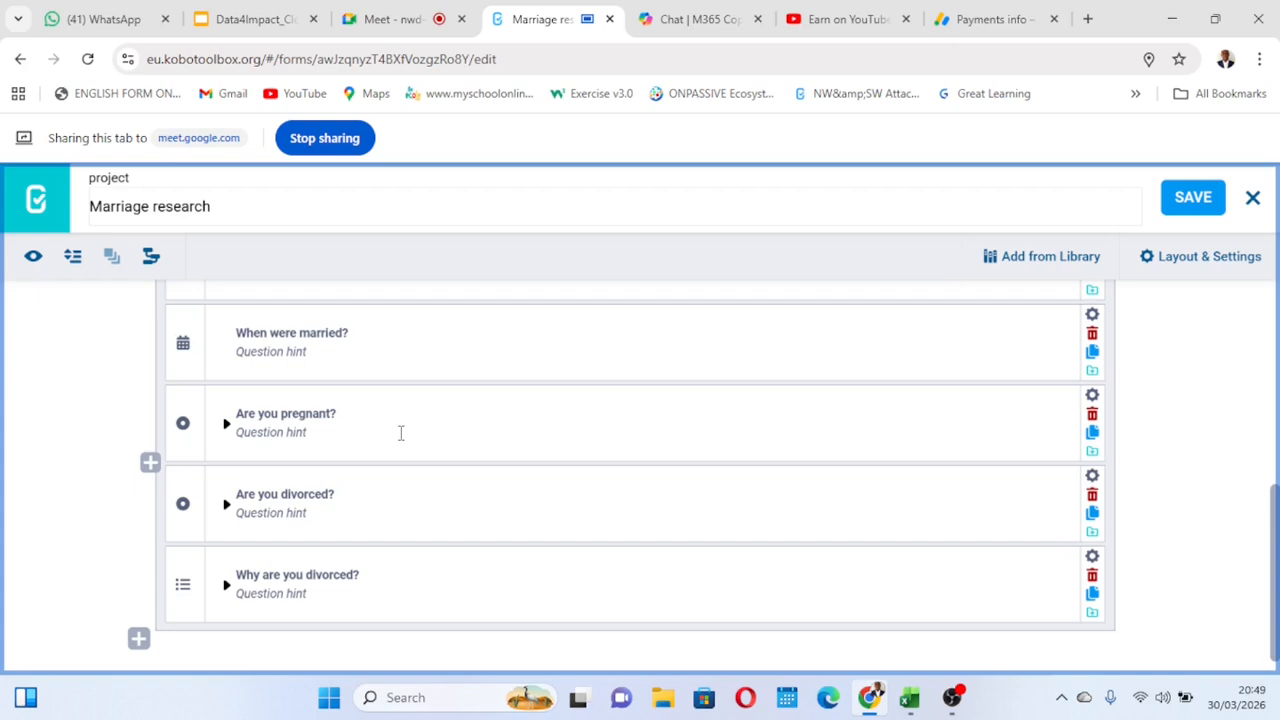
{"action": "scroll", "coordinate": [400, 432], "scroll_direction": "up", "scroll_amount": 5}
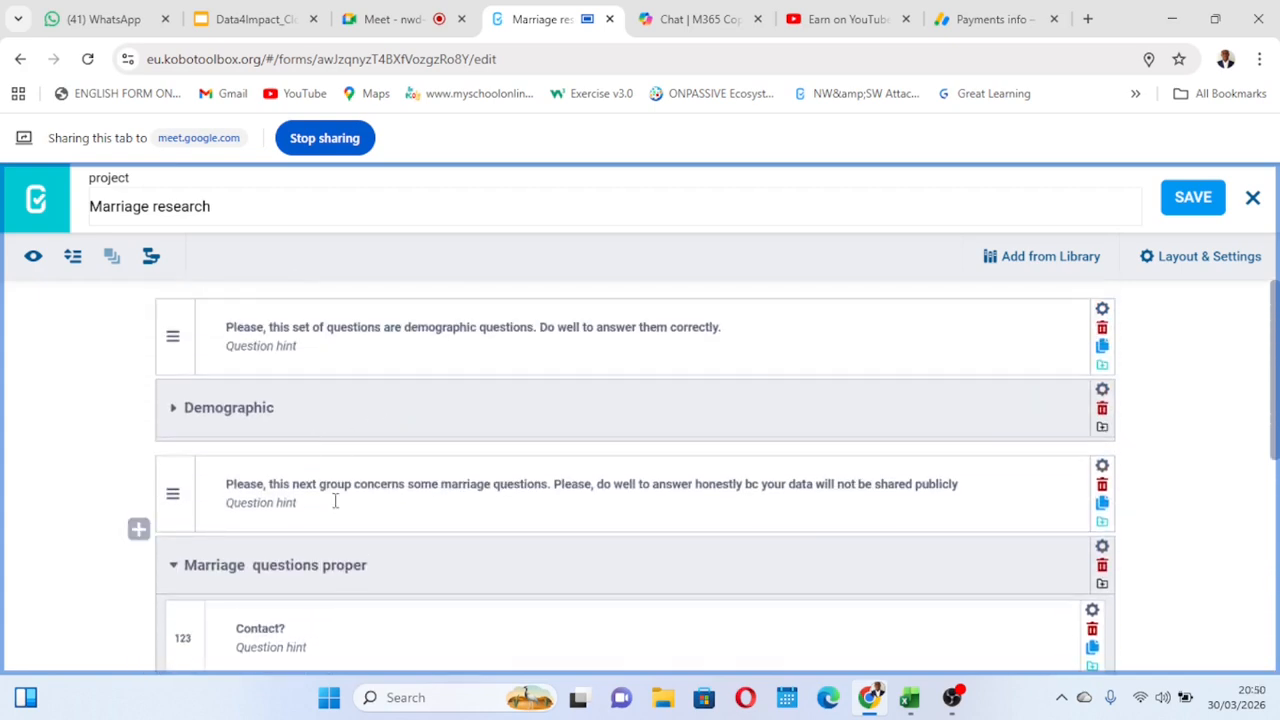
Review the response options of the "Sex?" question in the Demographic group and the questions in the "Marriage questions proper" group
{"action": "scroll", "coordinate": [334, 480], "scroll_direction": "down", "scroll_amount": 5}
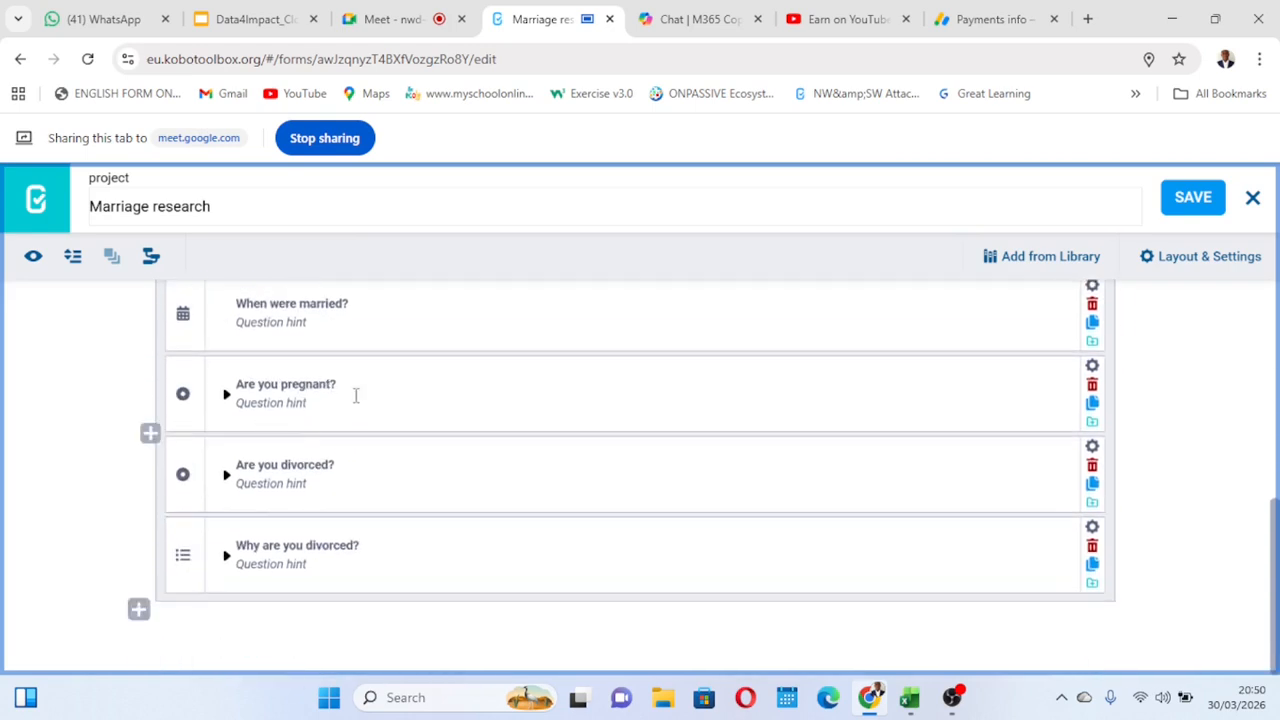
{"action": "scroll", "coordinate": [354, 397], "scroll_direction": "up", "scroll_amount": 5}
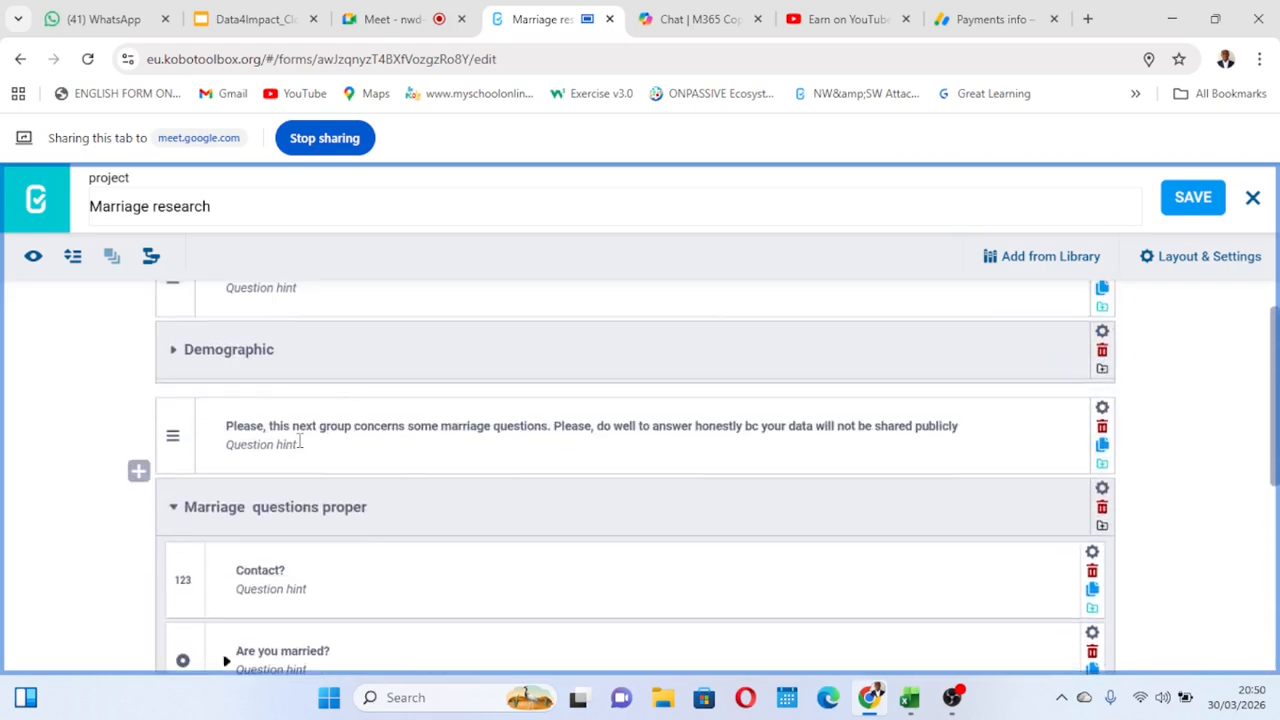
{"action": "scroll", "coordinate": [297, 437], "scroll_direction": "up", "scroll_amount": 1}
{"action": "left_click", "coordinate": [172, 408]}
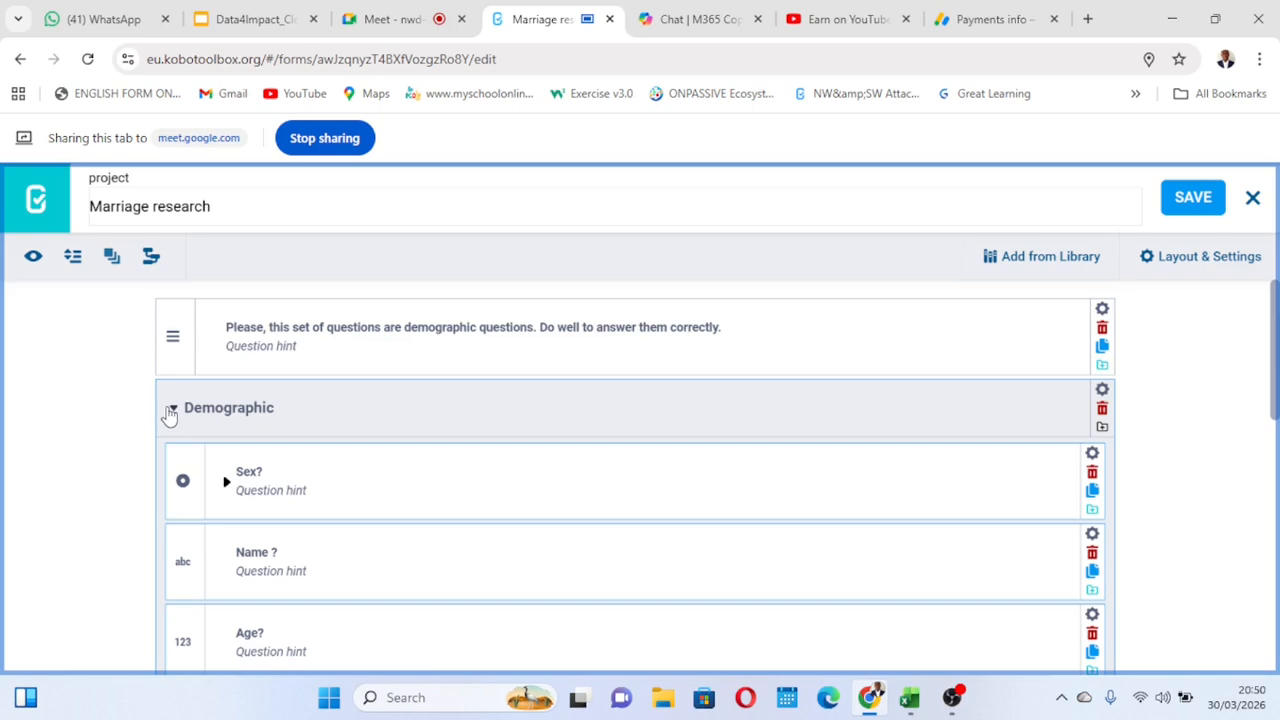
{"action": "left_click", "coordinate": [227, 483]}
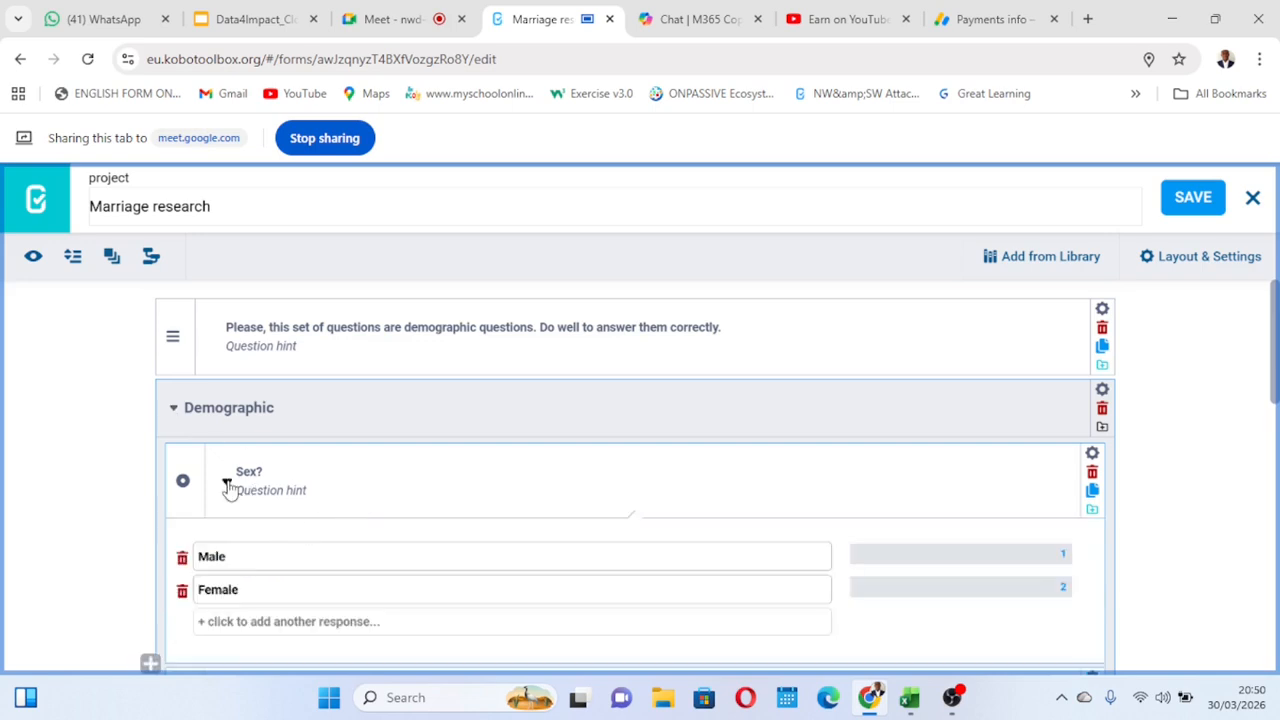
{"action": "left_click", "coordinate": [227, 485]}
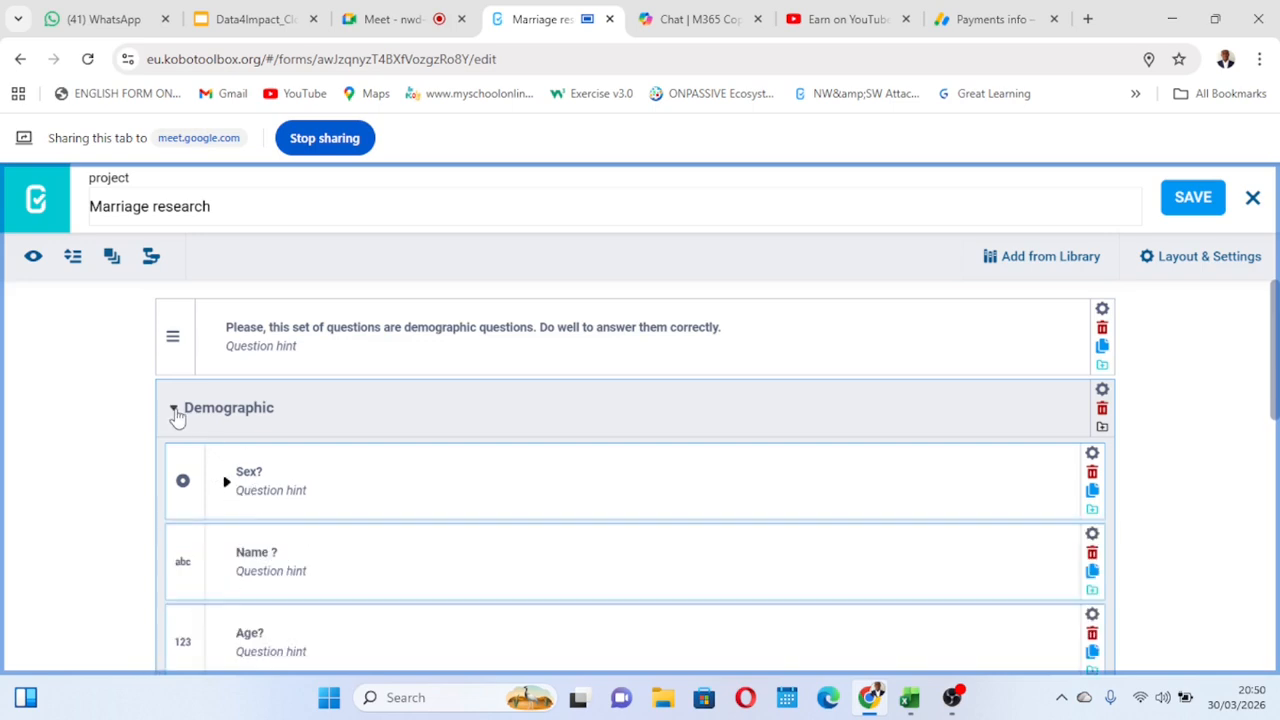
{"action": "left_click", "coordinate": [173, 407]}
{"action": "scroll", "coordinate": [452, 498], "scroll_direction": "down", "scroll_amount": 2}
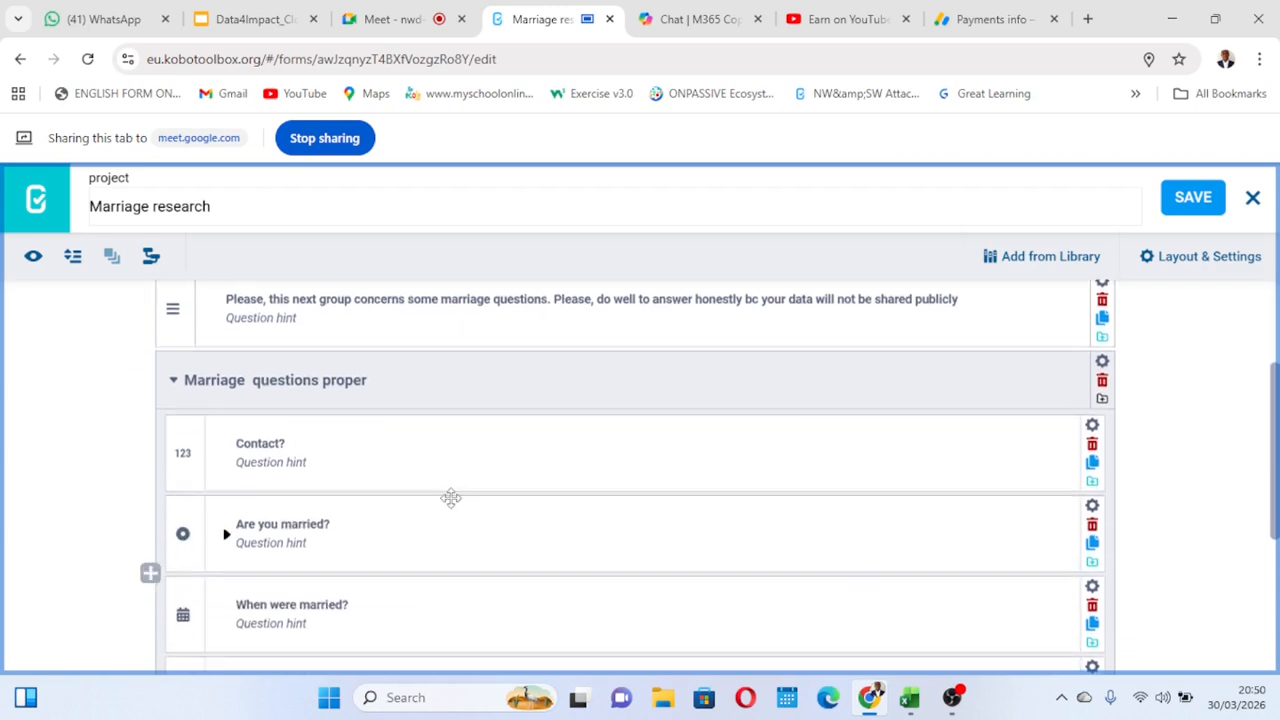
{"action": "scroll", "coordinate": [450, 497], "scroll_direction": "down", "scroll_amount": 2}
{"action": "scroll", "coordinate": [450, 497], "scroll_direction": "up", "scroll_amount": 1}
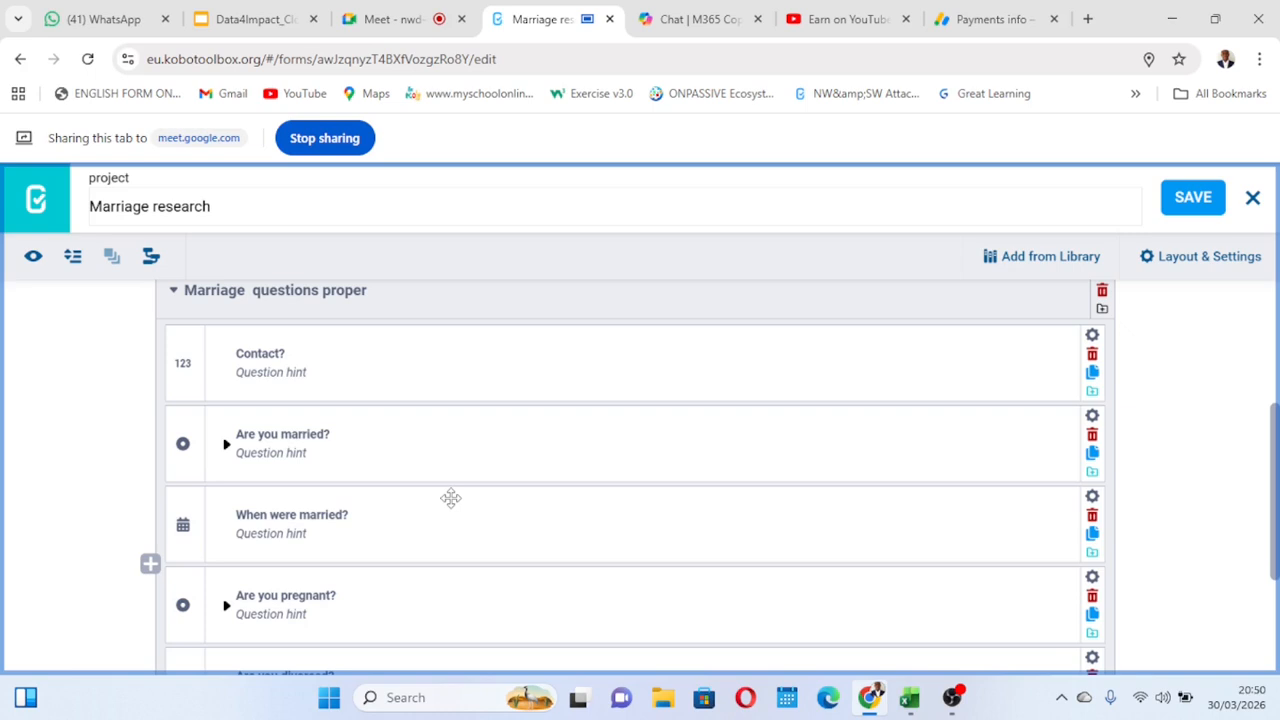
{"action": "scroll", "coordinate": [450, 498], "scroll_direction": "down", "scroll_amount": 2}
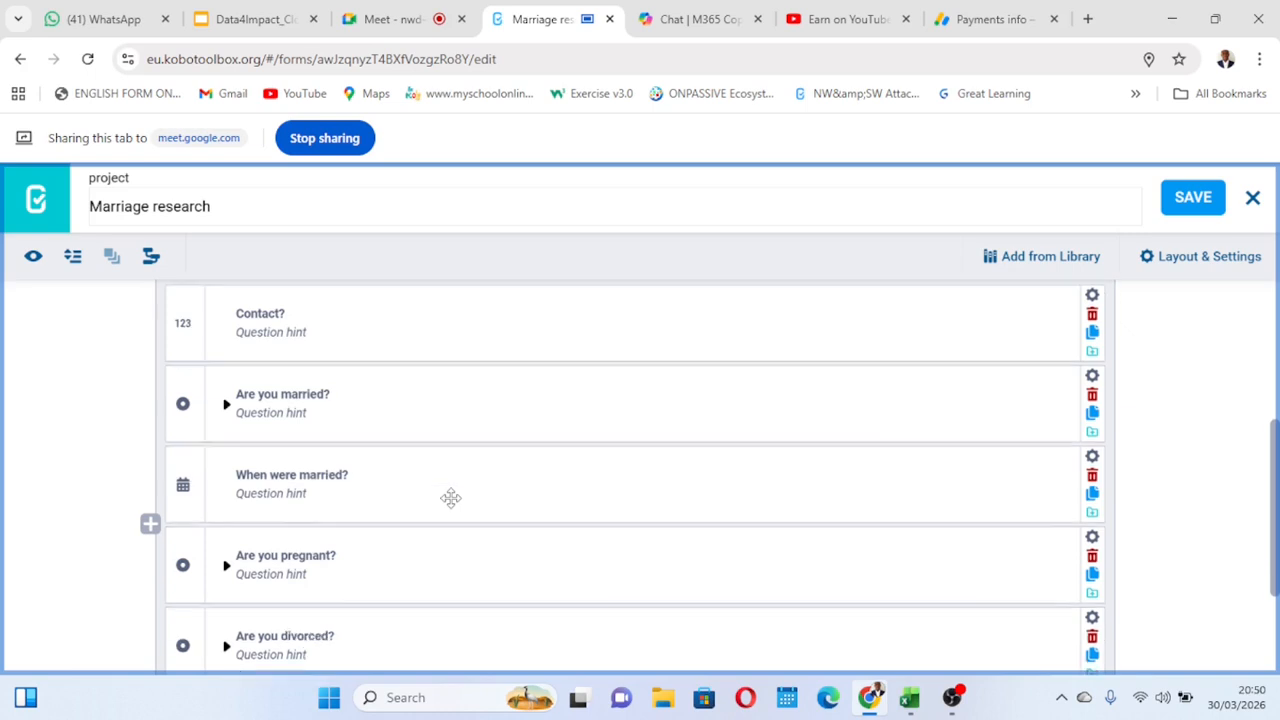
{"action": "scroll", "coordinate": [356, 451], "scroll_direction": "down", "scroll_amount": 1}
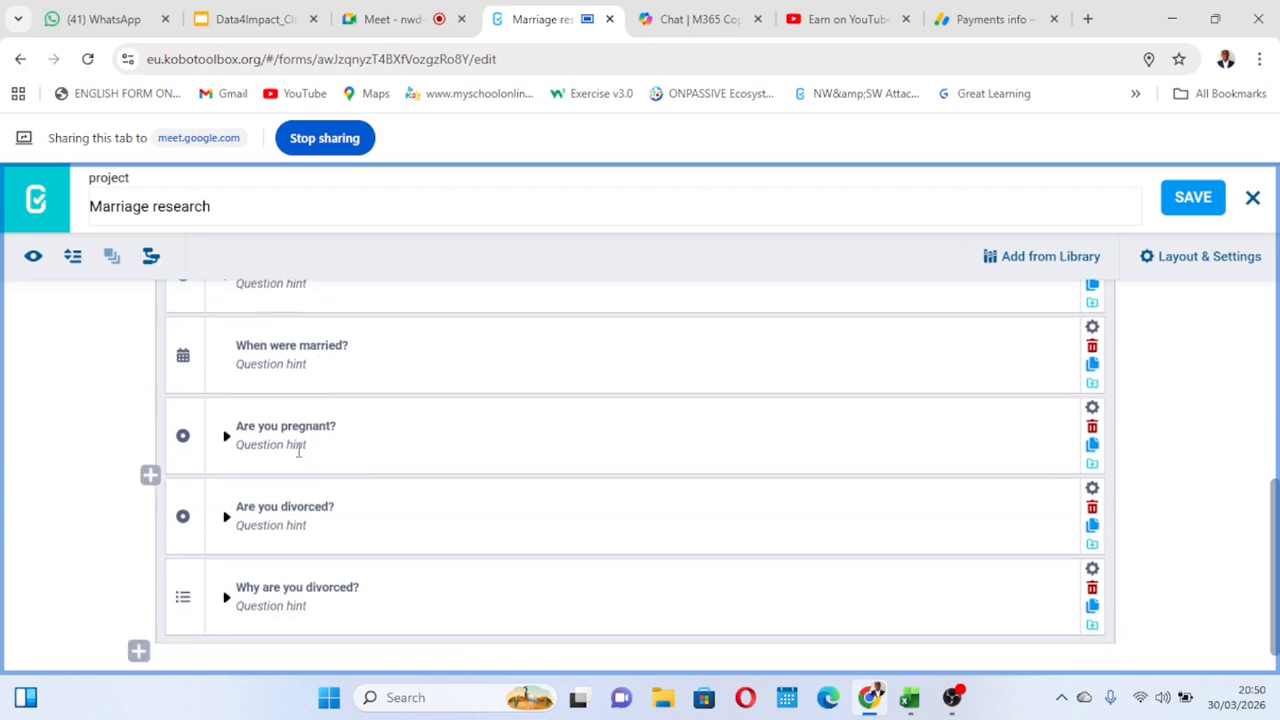
Add a skip logic condition to the "Are you pregnant?" question
{"action": "left_click", "coordinate": [1094, 412]}
{"action": "scroll", "coordinate": [769, 517], "scroll_direction": "down", "scroll_amount": 2}
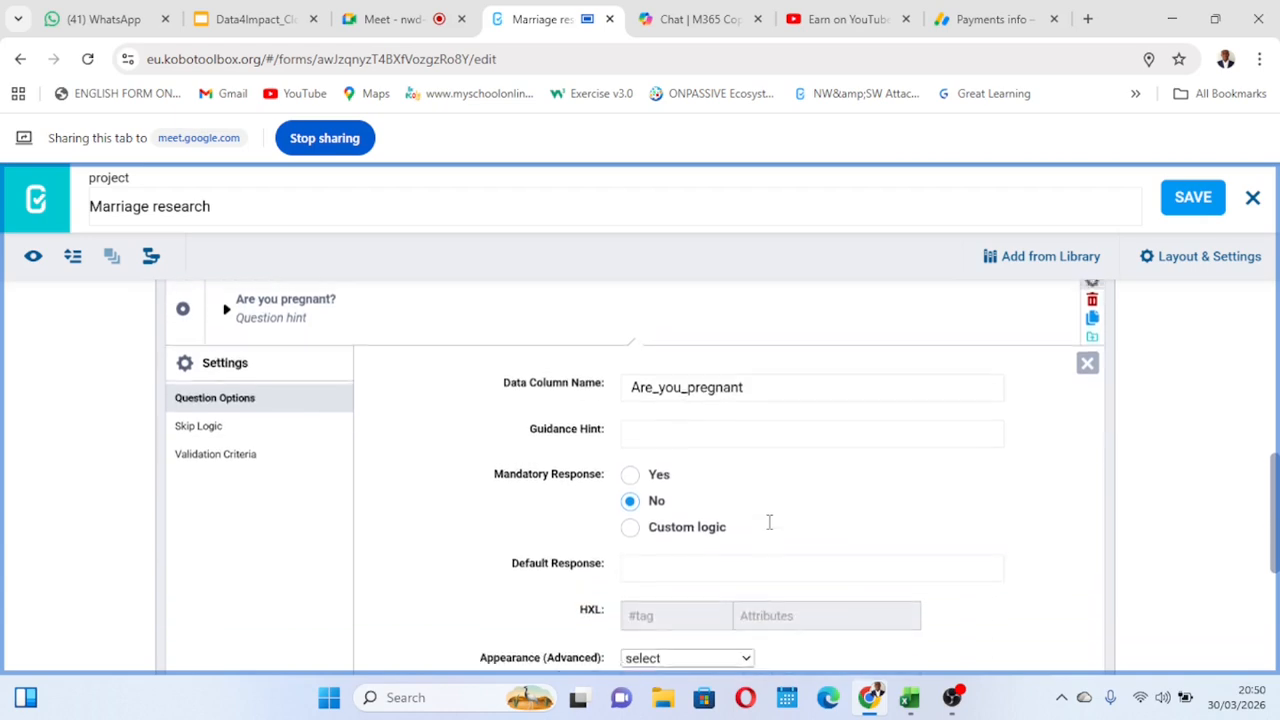
{"action": "left_click", "coordinate": [200, 420]}
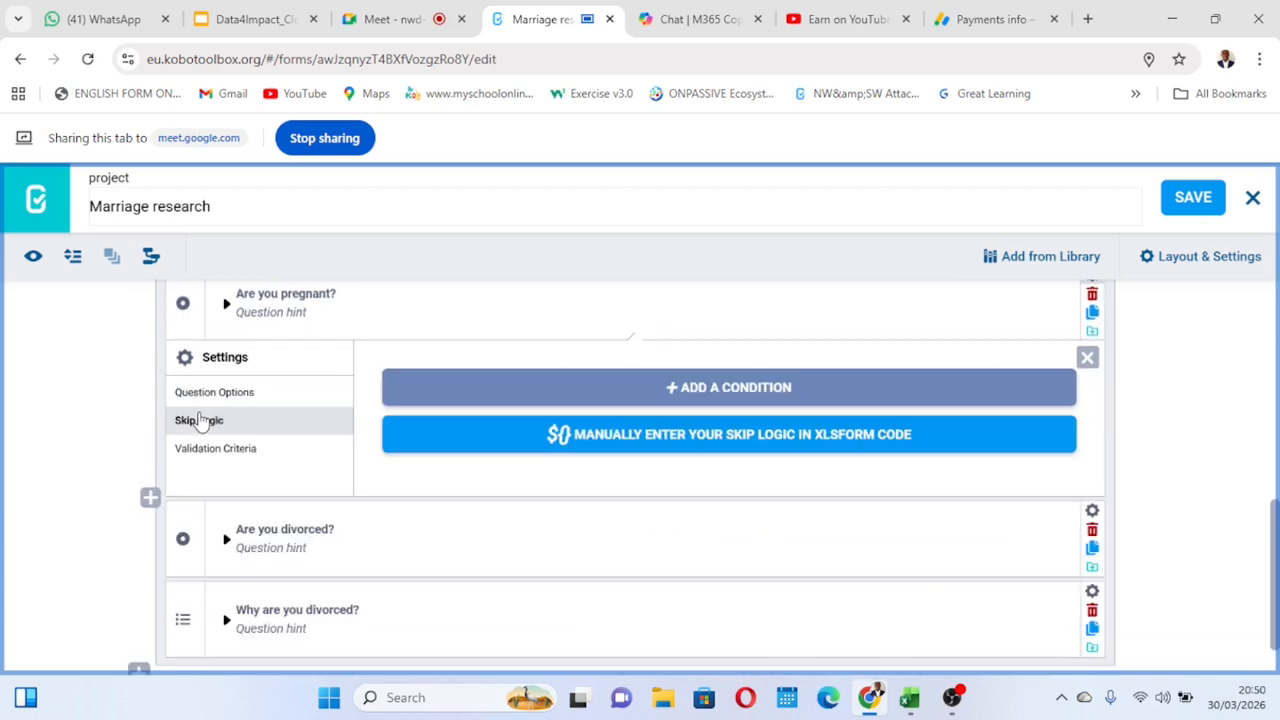
{"action": "left_click", "coordinate": [714, 392]}
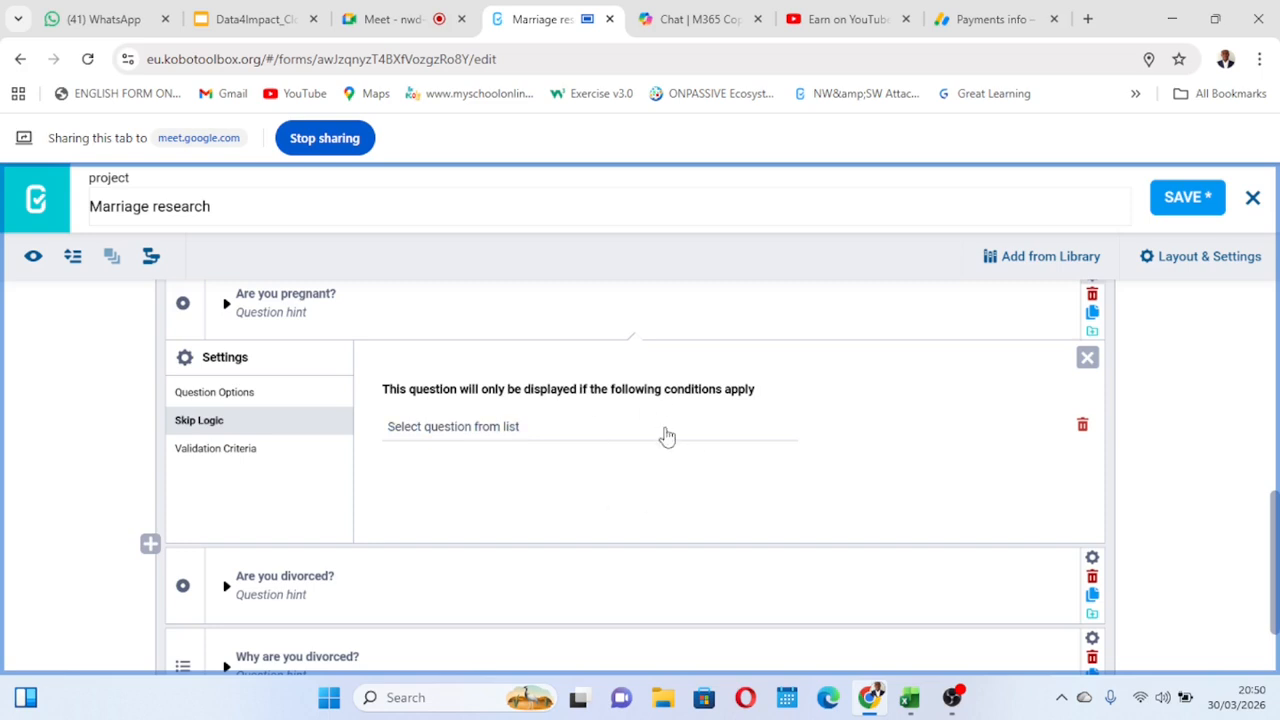
Examine which questions can be chosen for the "Are you pregnant?" skip logic condition, without selecting one
{"action": "left_click", "coordinate": [457, 433]}
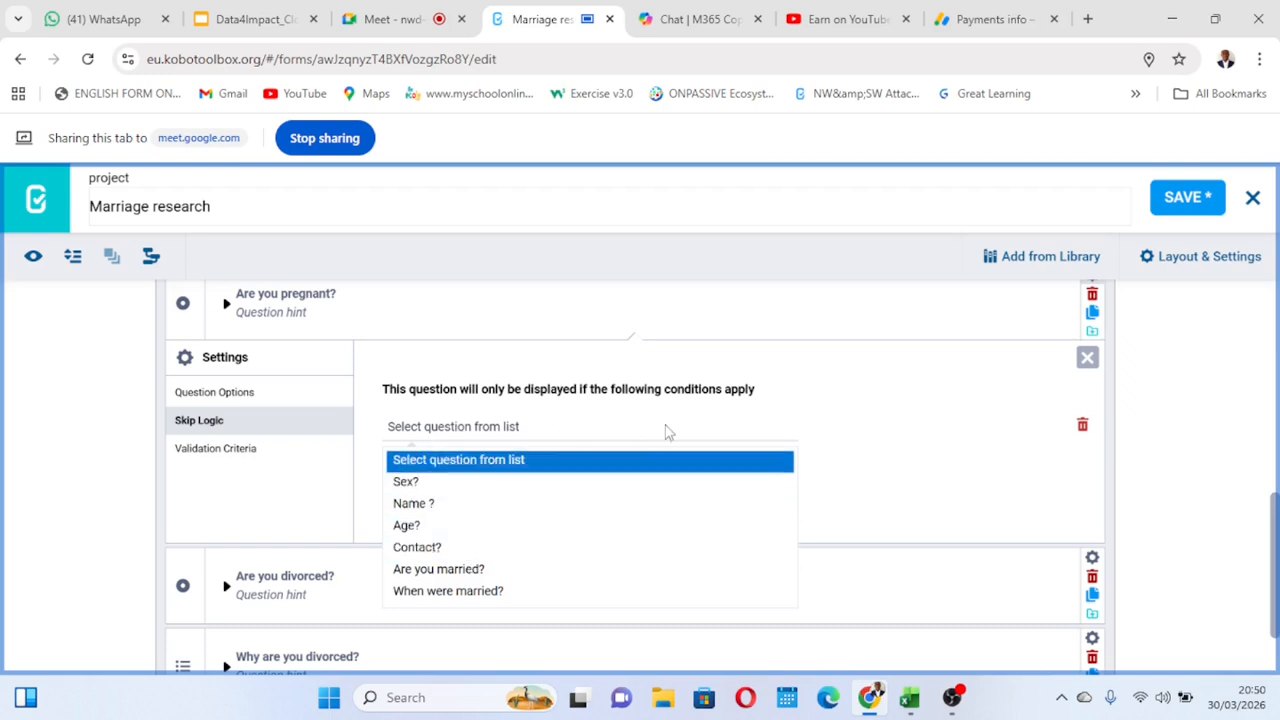
{"action": "left_click", "coordinate": [836, 388]}
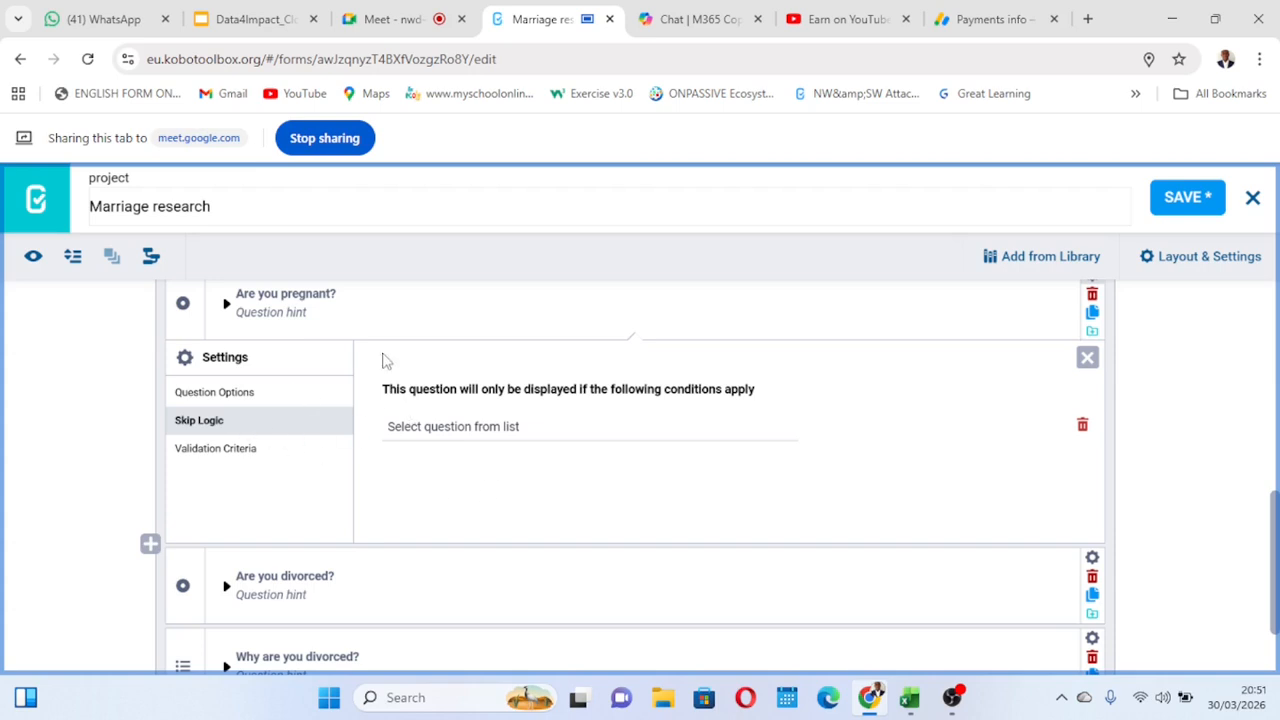
{"action": "scroll", "coordinate": [355, 322], "scroll_direction": "up", "scroll_amount": 1}
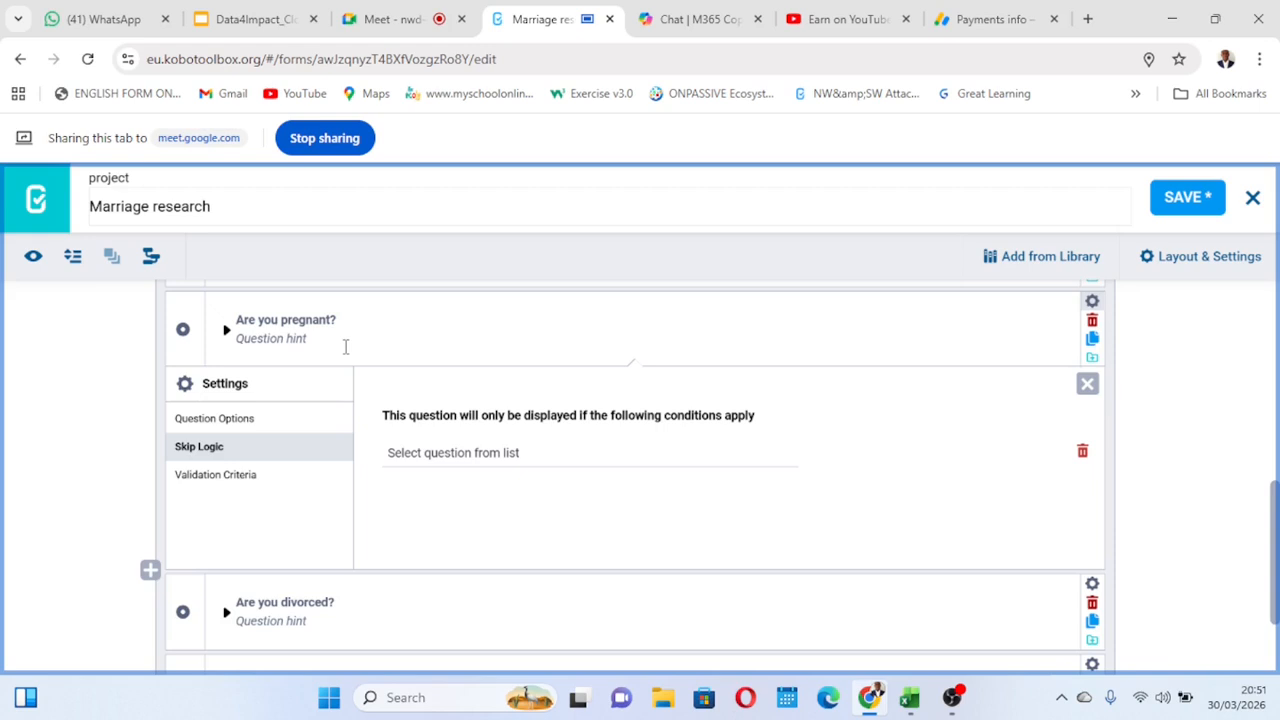
{"action": "scroll", "coordinate": [346, 347], "scroll_direction": "down", "scroll_amount": 1}
{"action": "scroll", "coordinate": [345, 346], "scroll_direction": "up", "scroll_amount": 1}
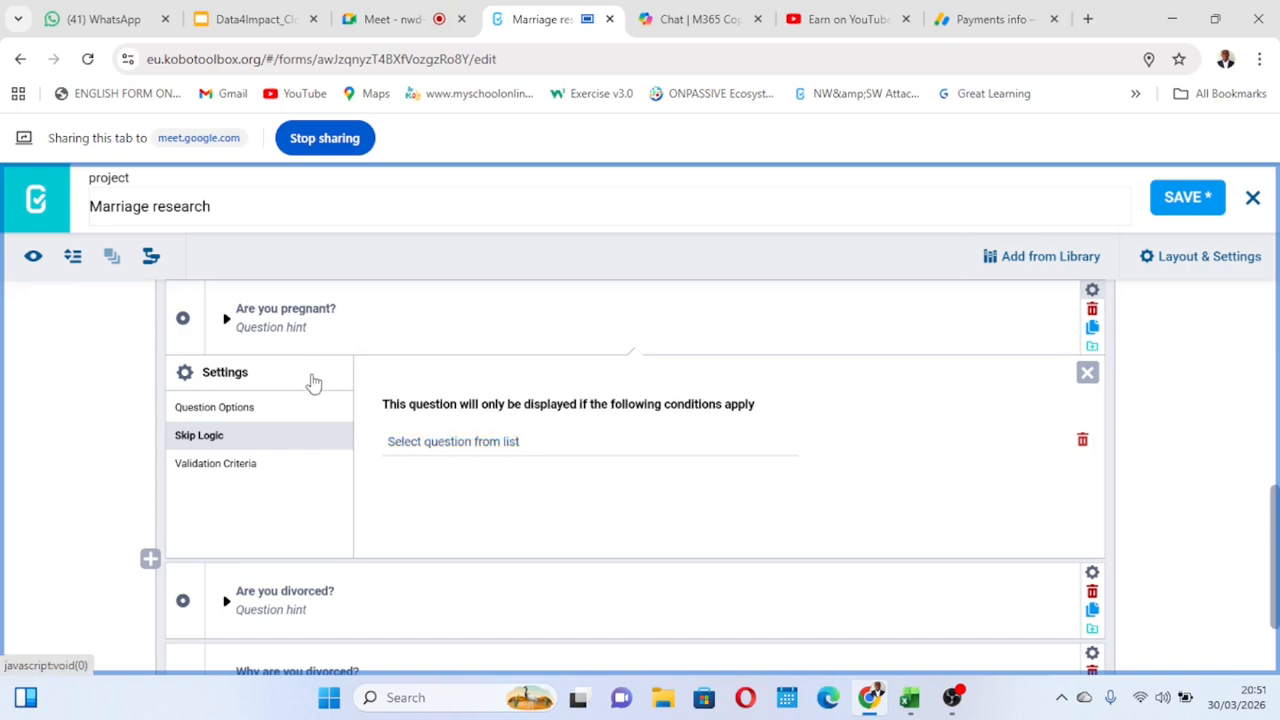
{"action": "left_click", "coordinate": [437, 446]}
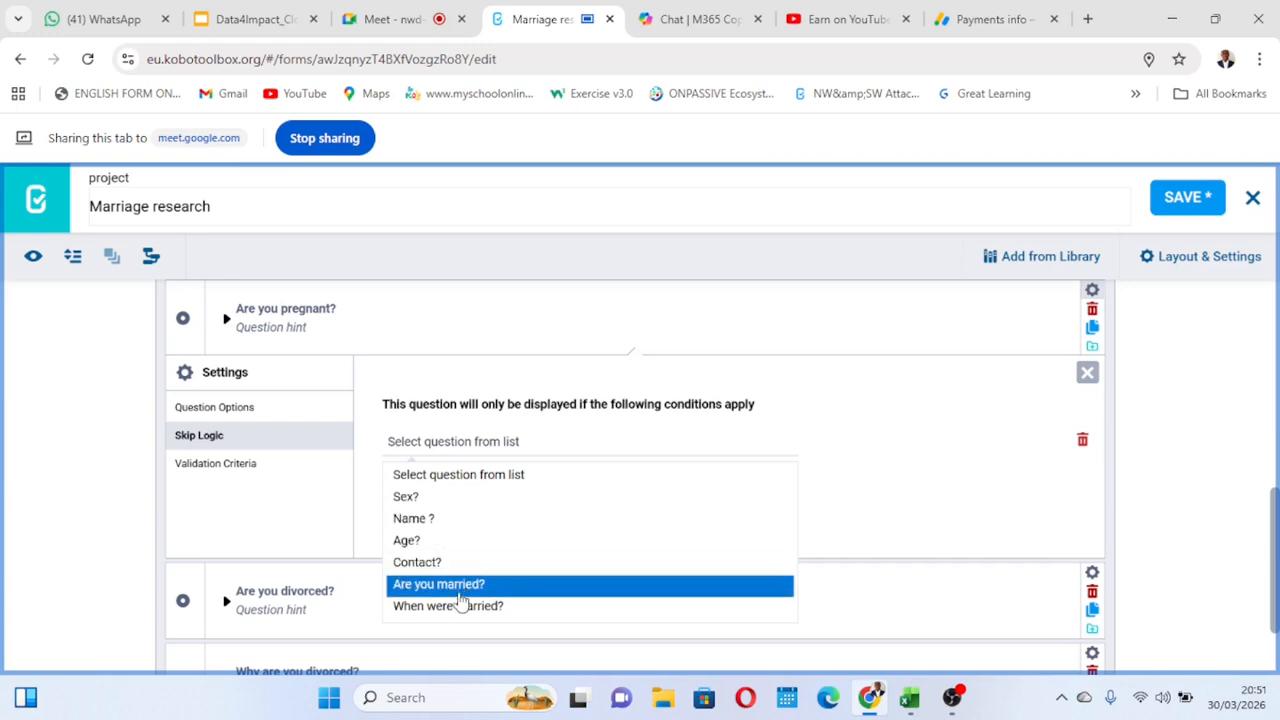
{"action": "left_click", "coordinate": [640, 431]}
{"action": "scroll", "coordinate": [400, 495], "scroll_direction": "down", "scroll_amount": 1}
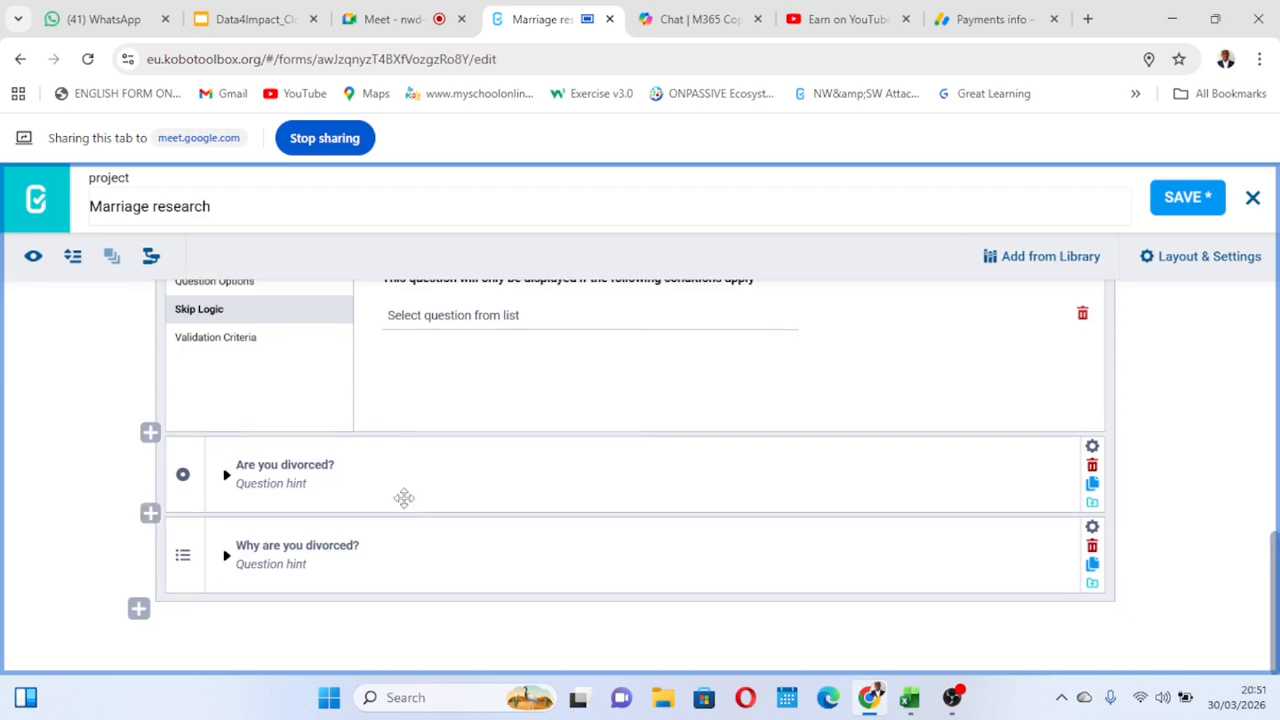
{"action": "scroll", "coordinate": [400, 525], "scroll_direction": "up", "scroll_amount": 1}
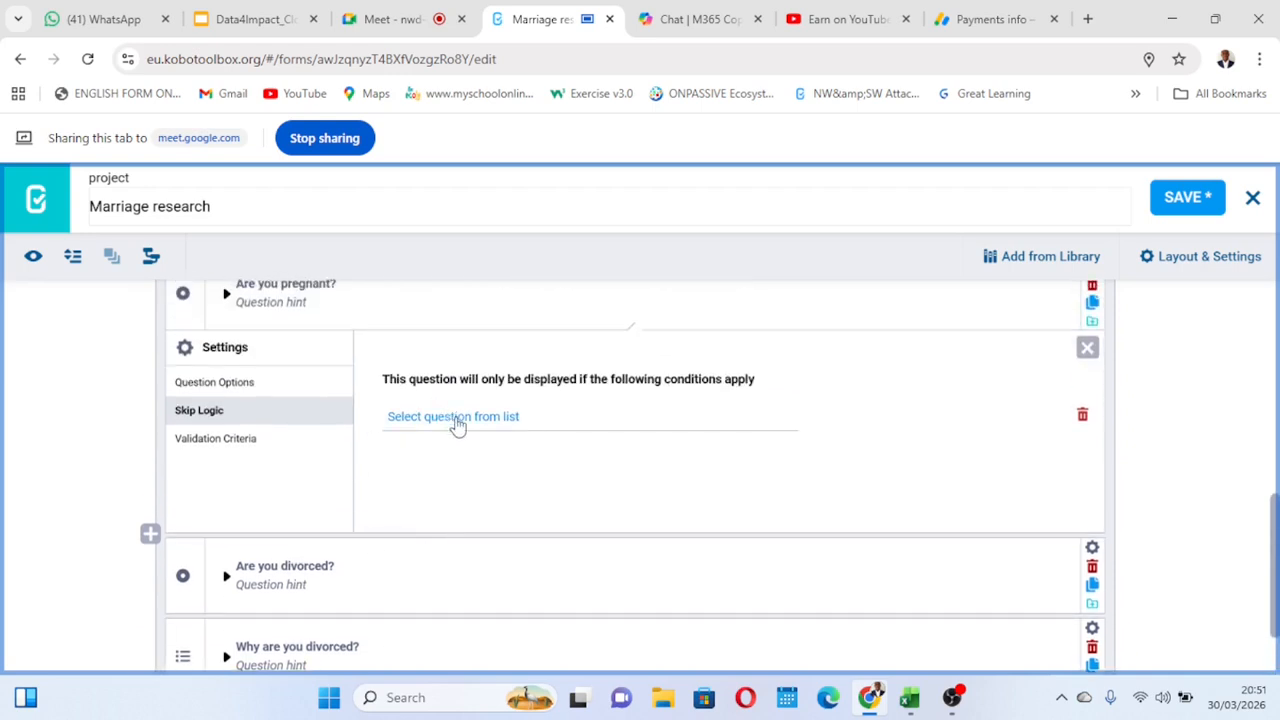
Set the skip logic to display "Are you pregnant?" only when "Sex?" = Female, and save the form
{"action": "left_click", "coordinate": [455, 420]}
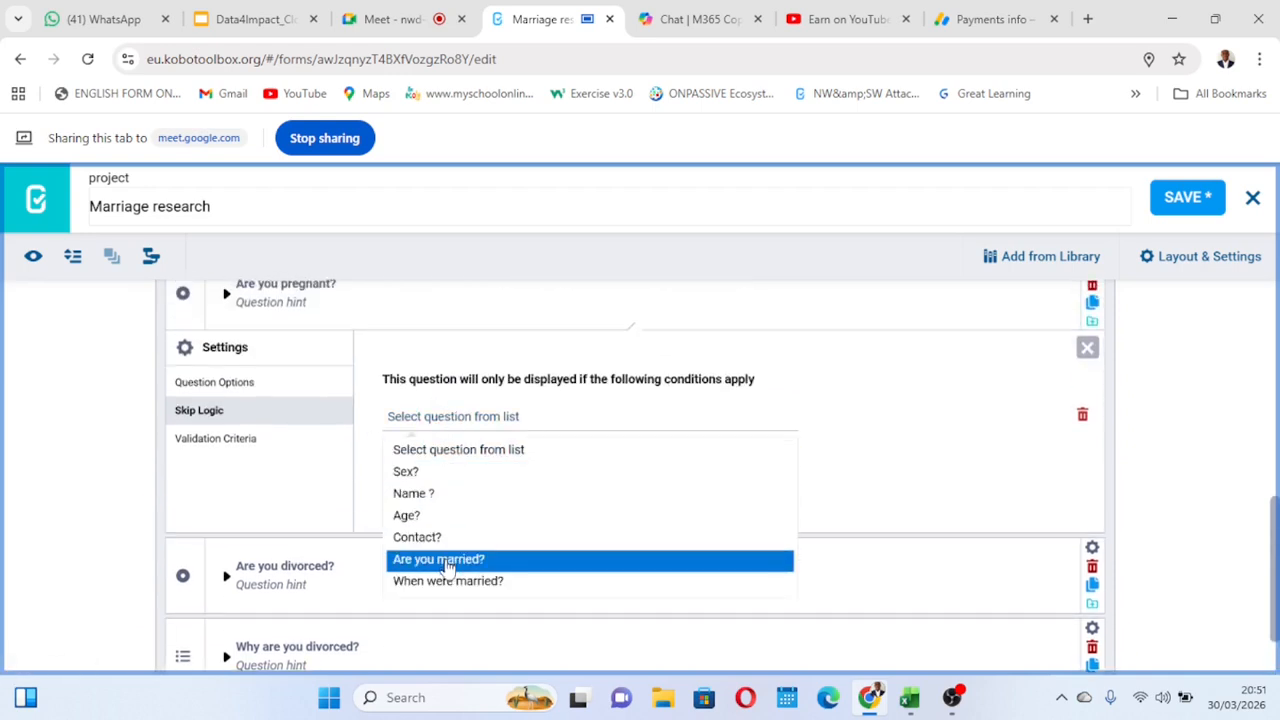
{"action": "left_click", "coordinate": [444, 475]}
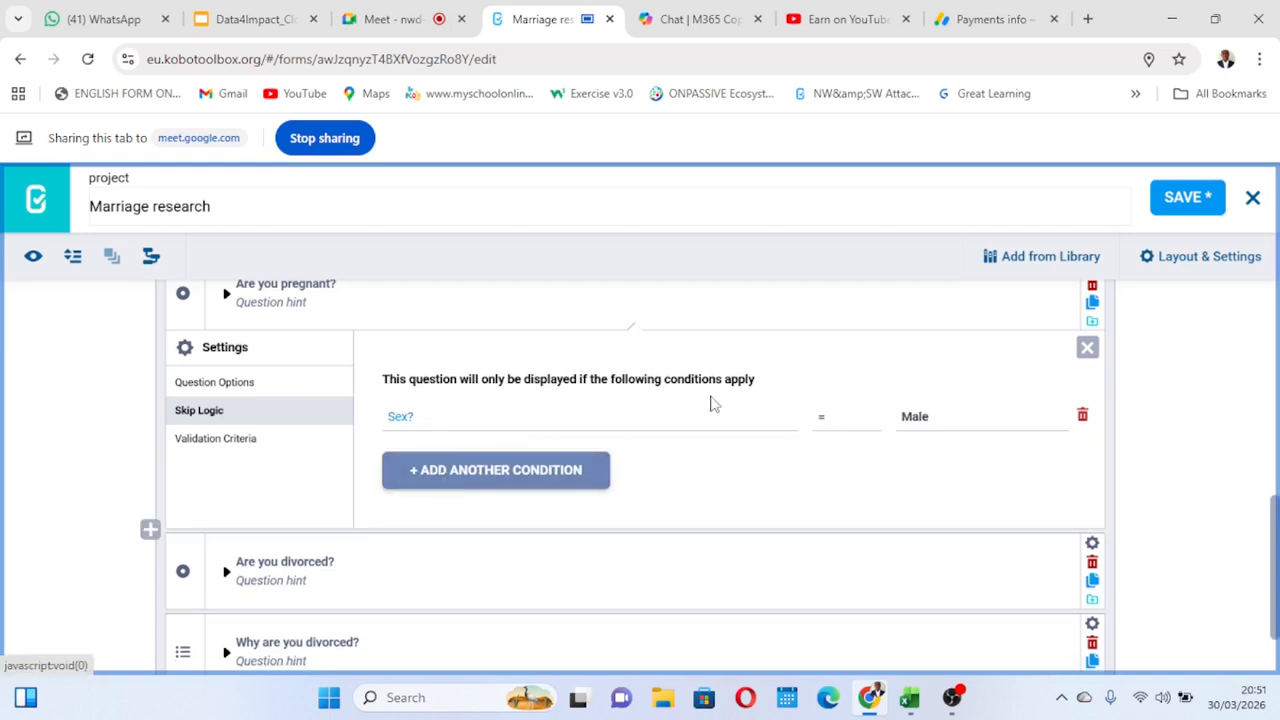
{"action": "left_click", "coordinate": [922, 416]}
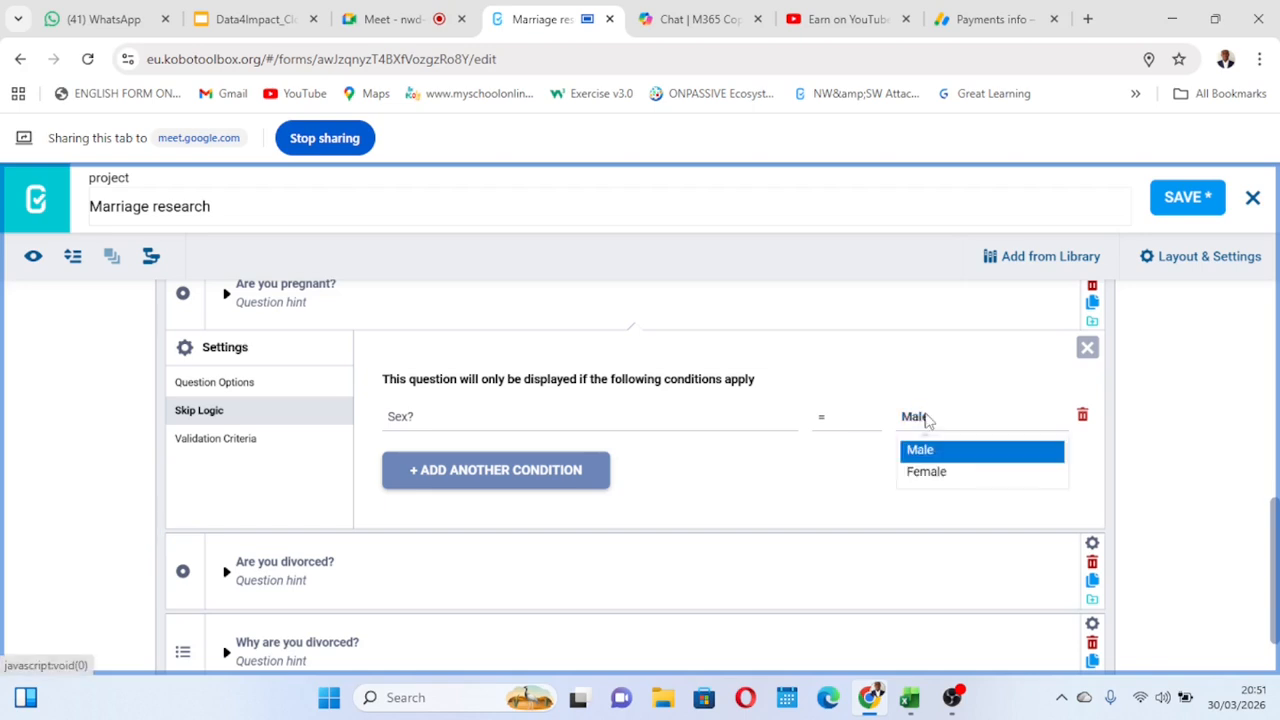
{"action": "left_click", "coordinate": [936, 473]}
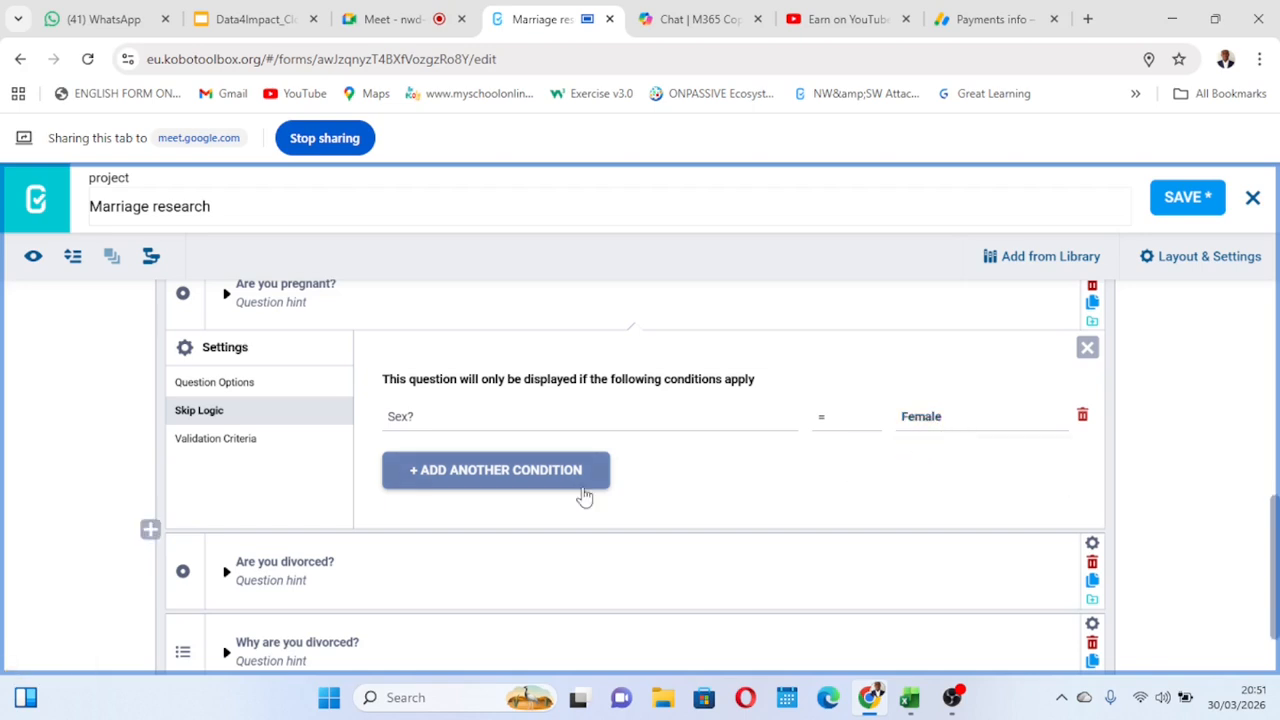
{"action": "scroll", "coordinate": [337, 443], "scroll_direction": "up", "scroll_amount": 1}
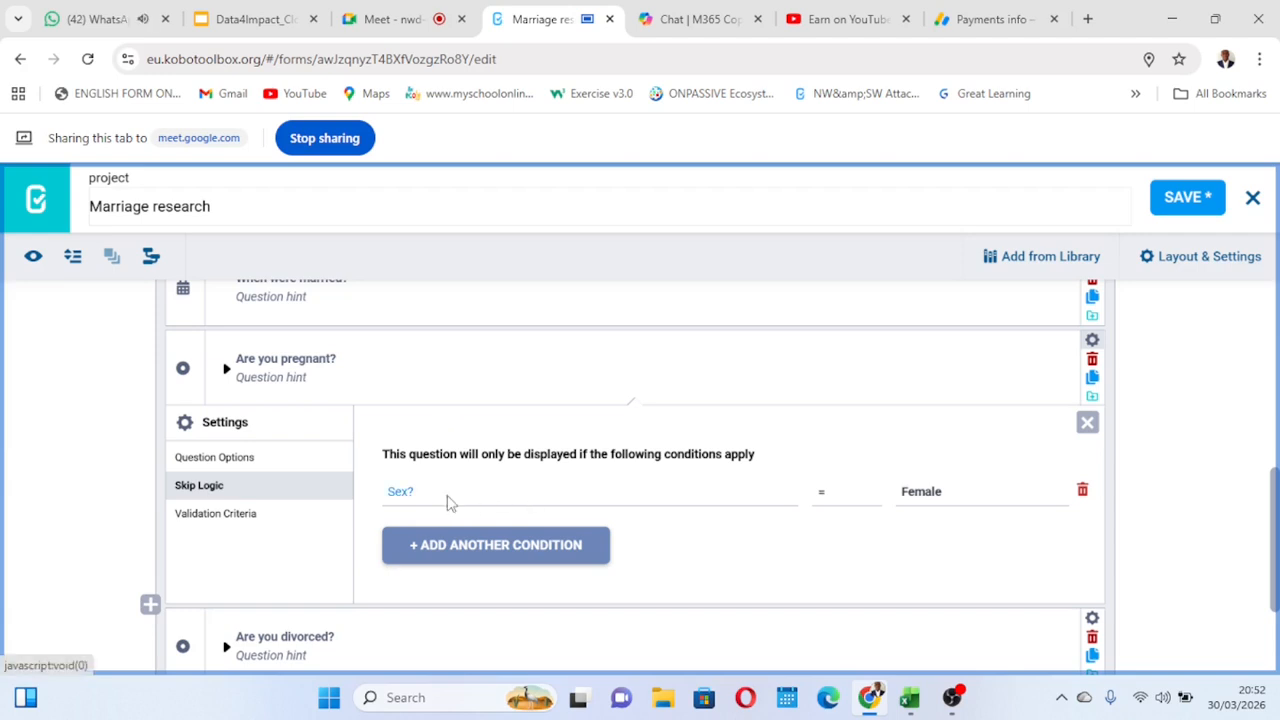
{"action": "left_click", "coordinate": [409, 506]}
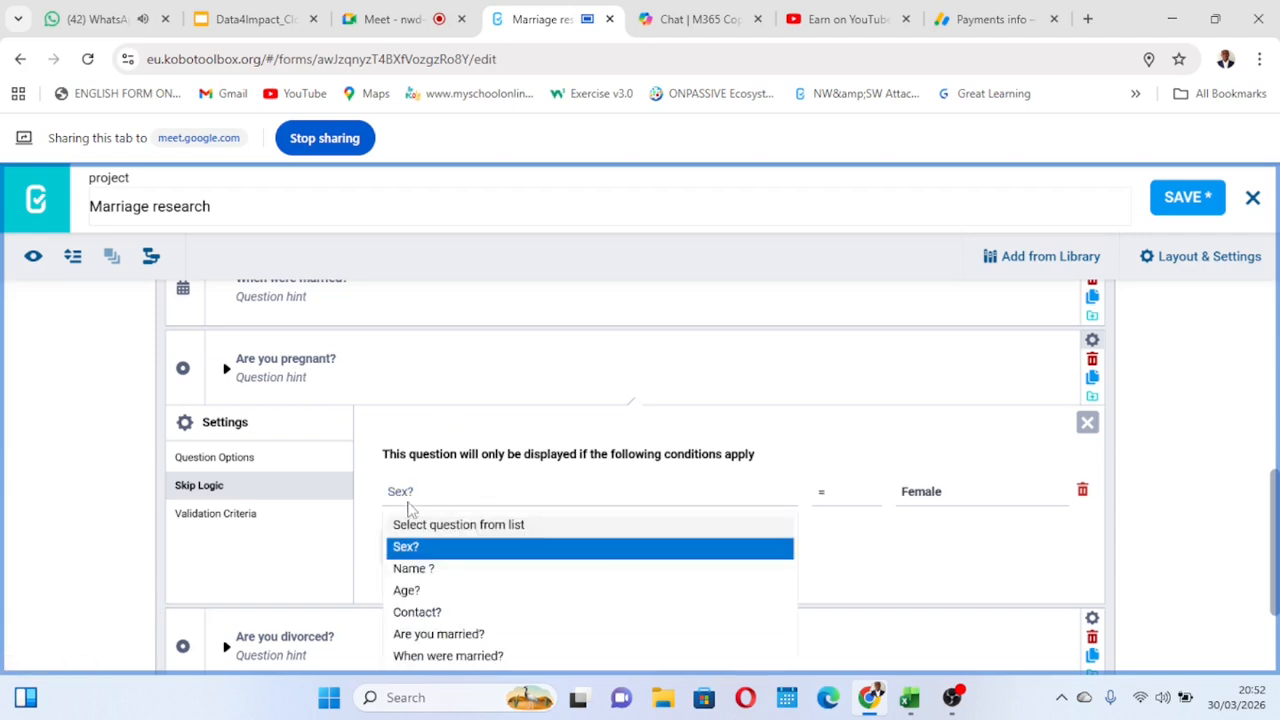
{"action": "left_click", "coordinate": [459, 556]}
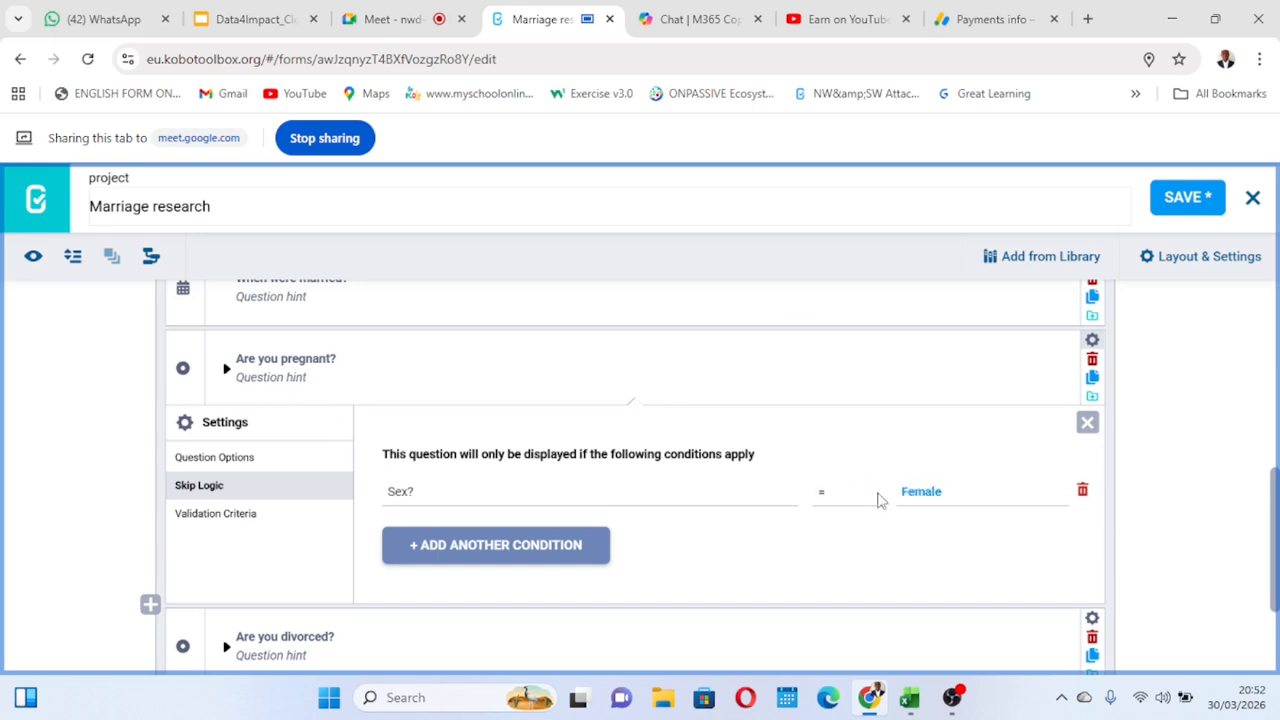
{"action": "left_click", "coordinate": [1182, 203]}
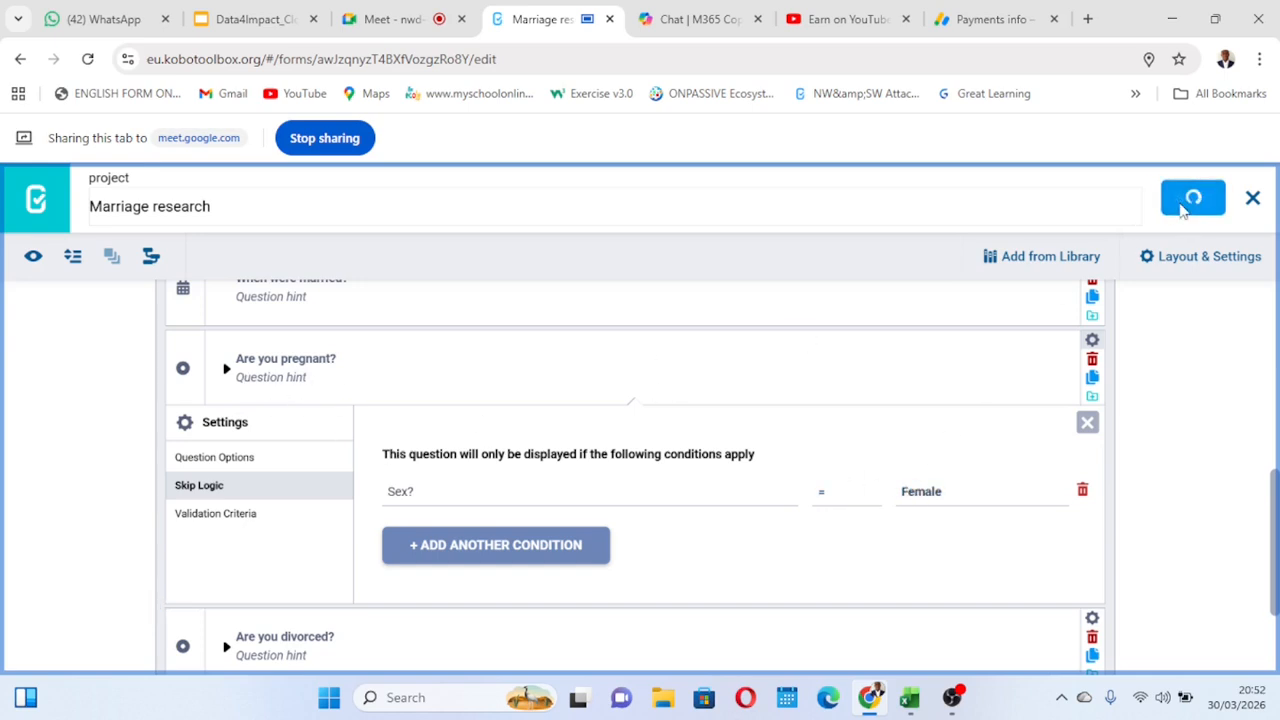
Change the response value of the "Are you pregnant?" skip logic condition to Male
{"action": "left_click", "coordinate": [925, 509]}
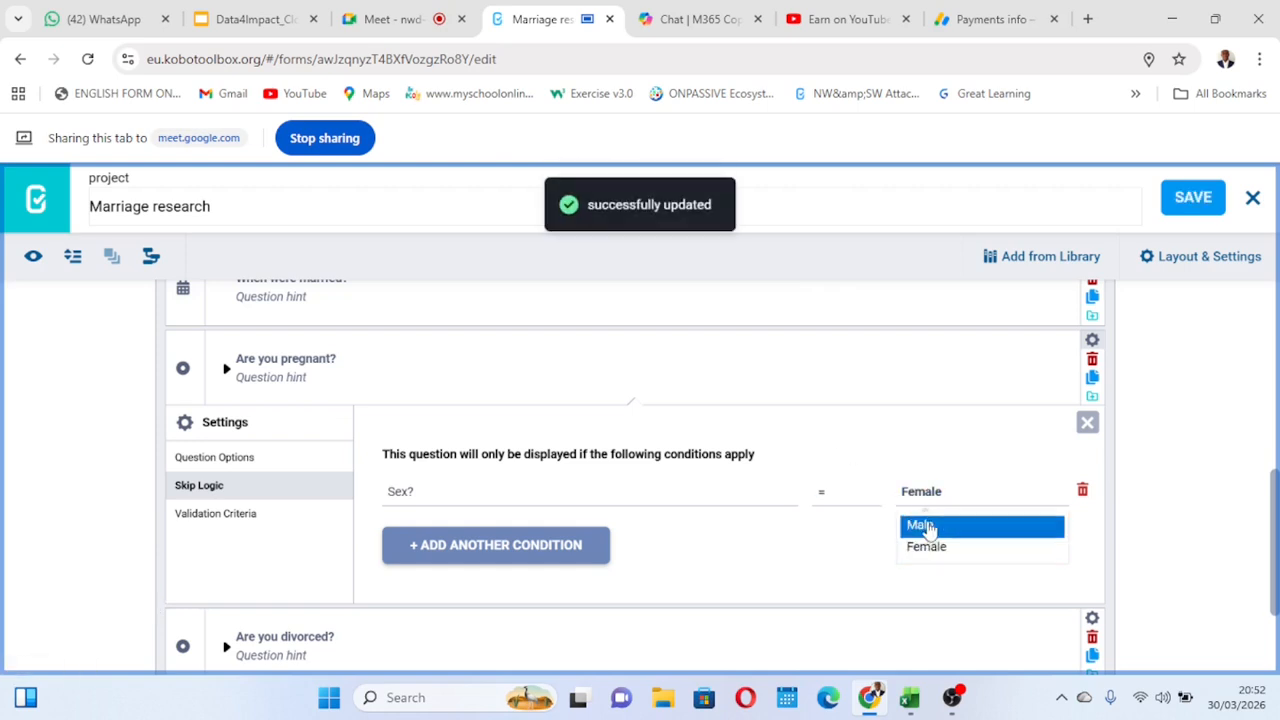
{"action": "left_click", "coordinate": [930, 530]}
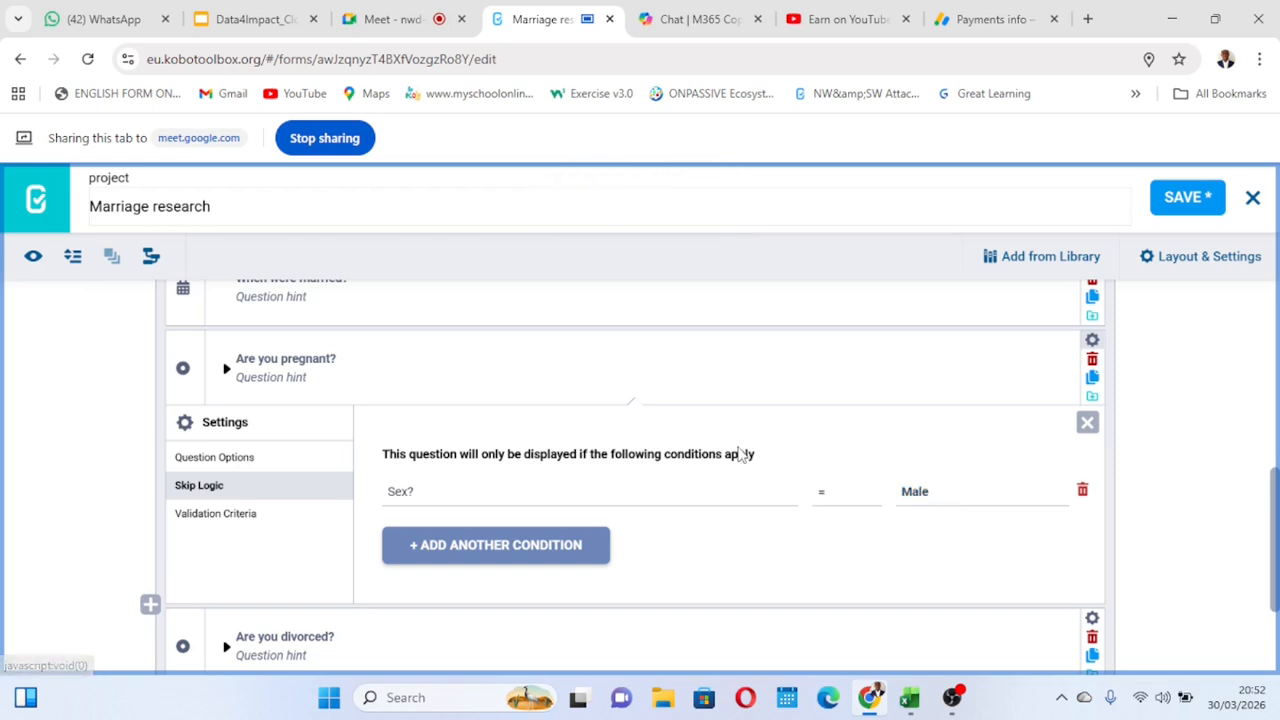
{"action": "left_click", "coordinate": [344, 360]}
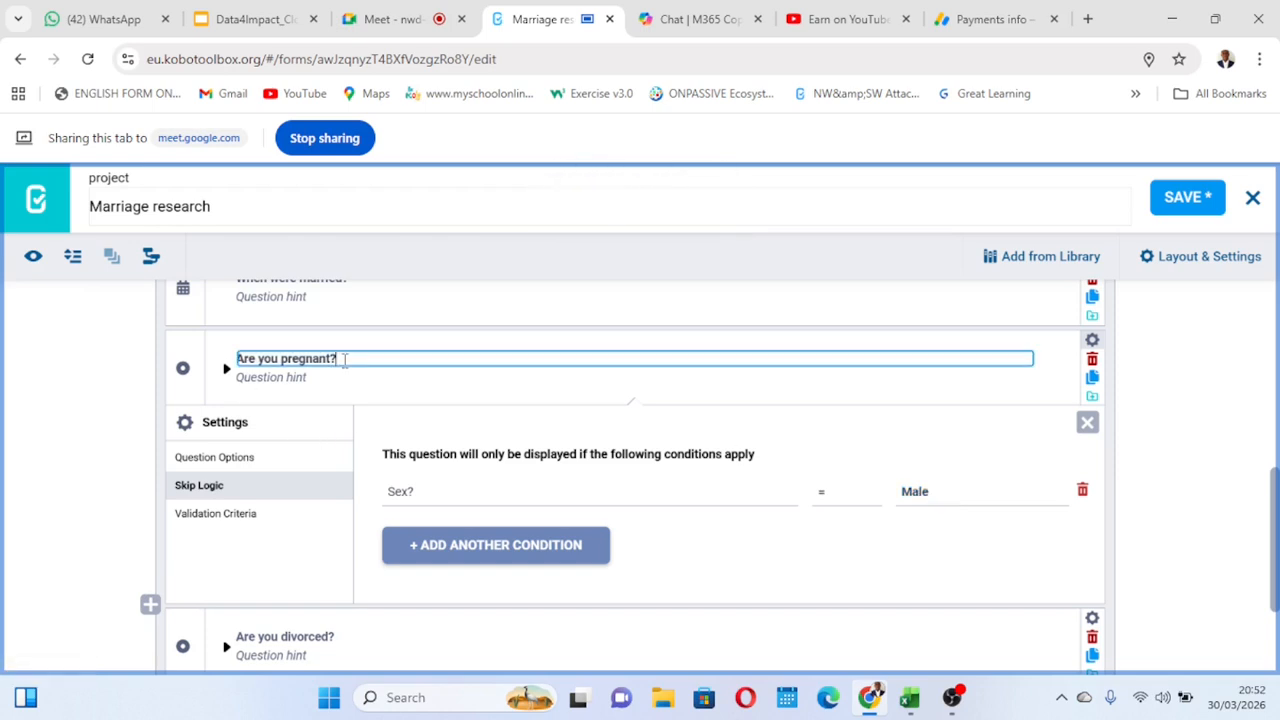
{"action": "left_click_drag", "start_coordinate": [344, 360], "coordinate": [230, 370]}
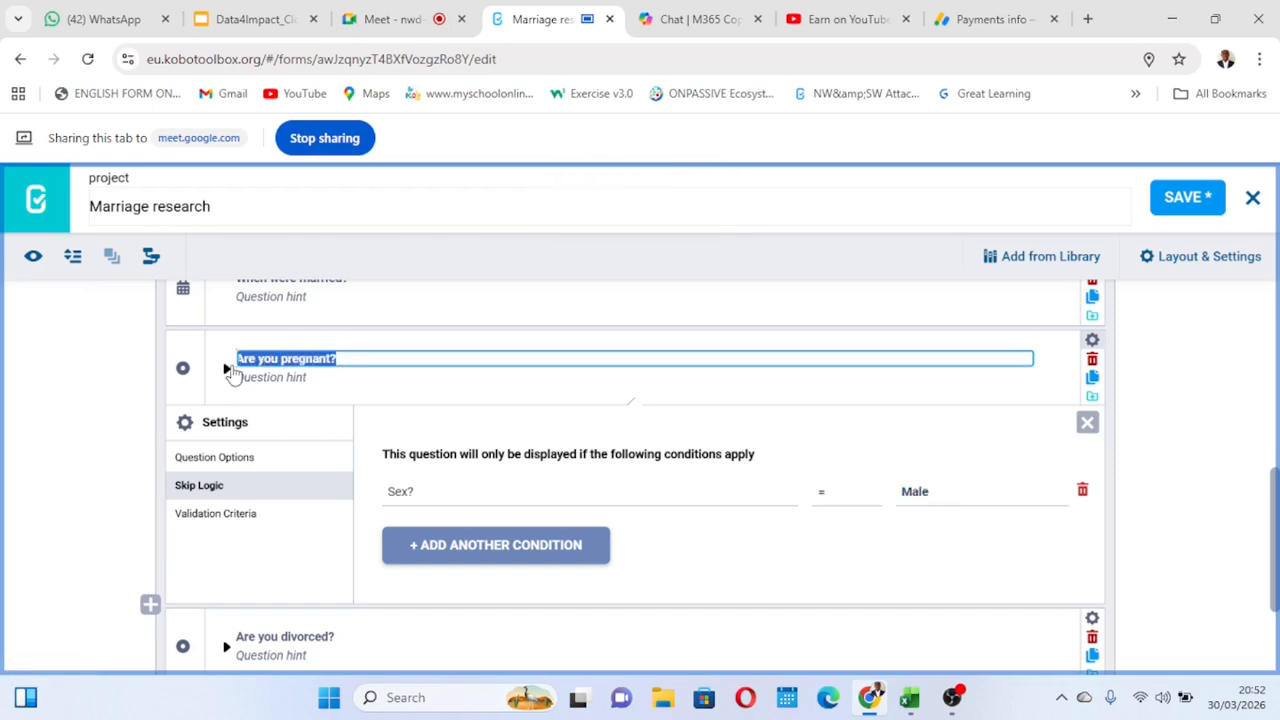
{"action": "left_click", "coordinate": [398, 354]}
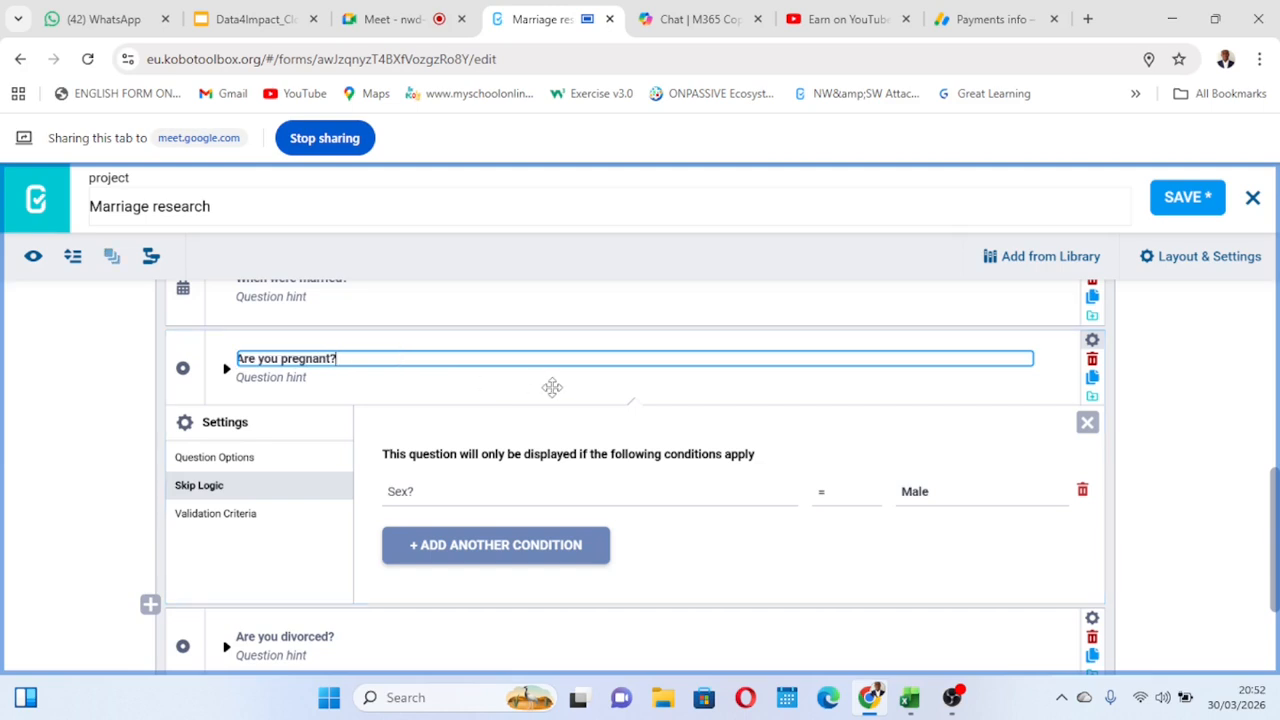
Set the "Sex?" response value in the "Are you pregnant?" skip logic to Female and save the form
{"action": "left_click", "coordinate": [916, 494]}
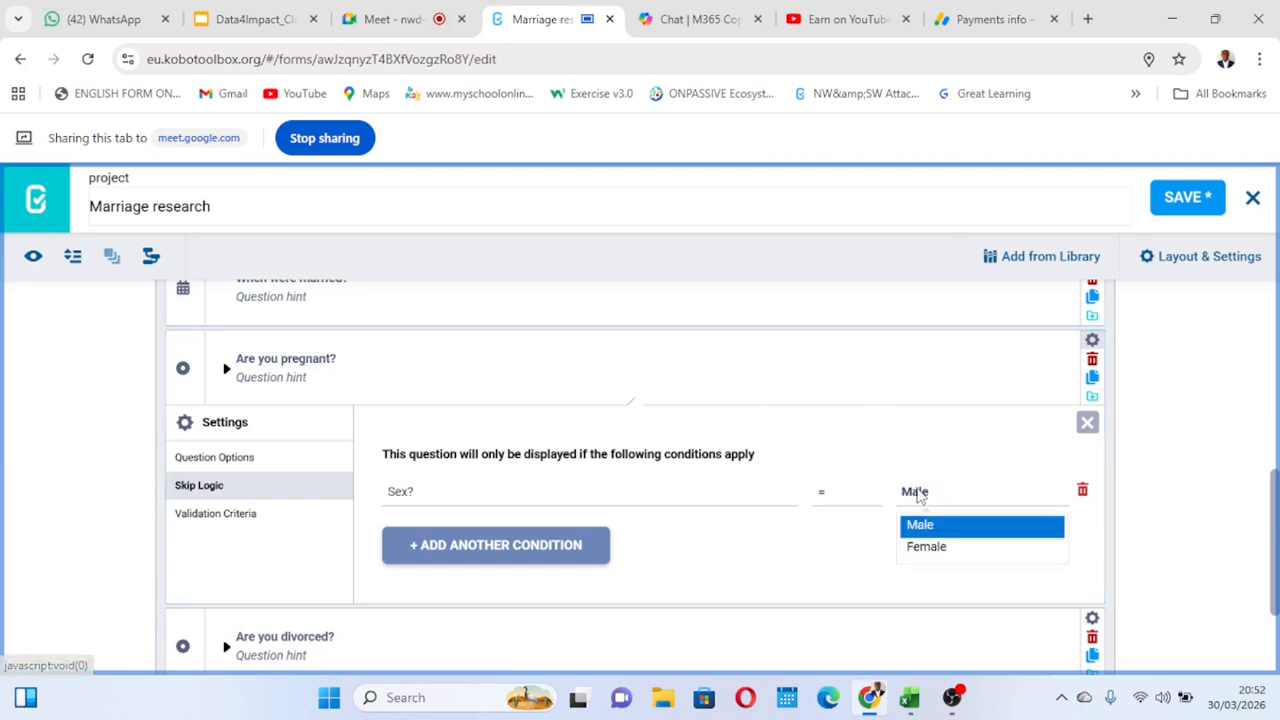
{"action": "left_click", "coordinate": [933, 556]}
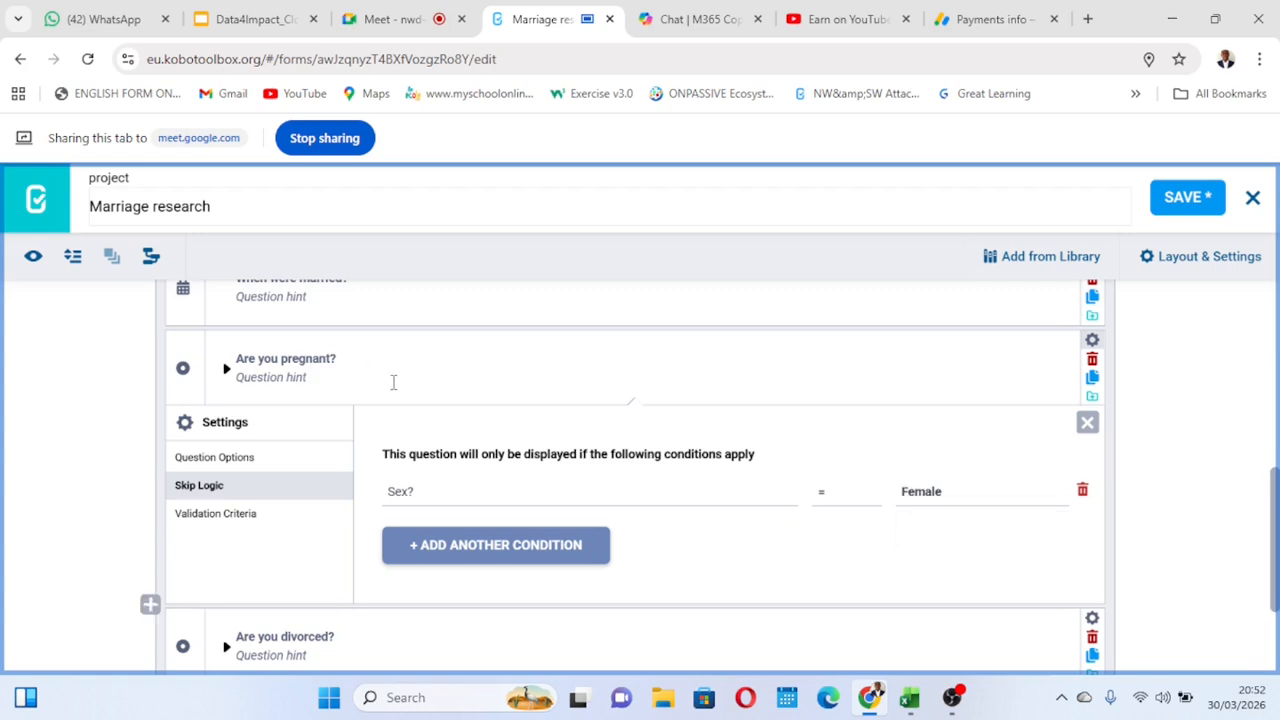
{"action": "left_click", "coordinate": [1186, 197]}
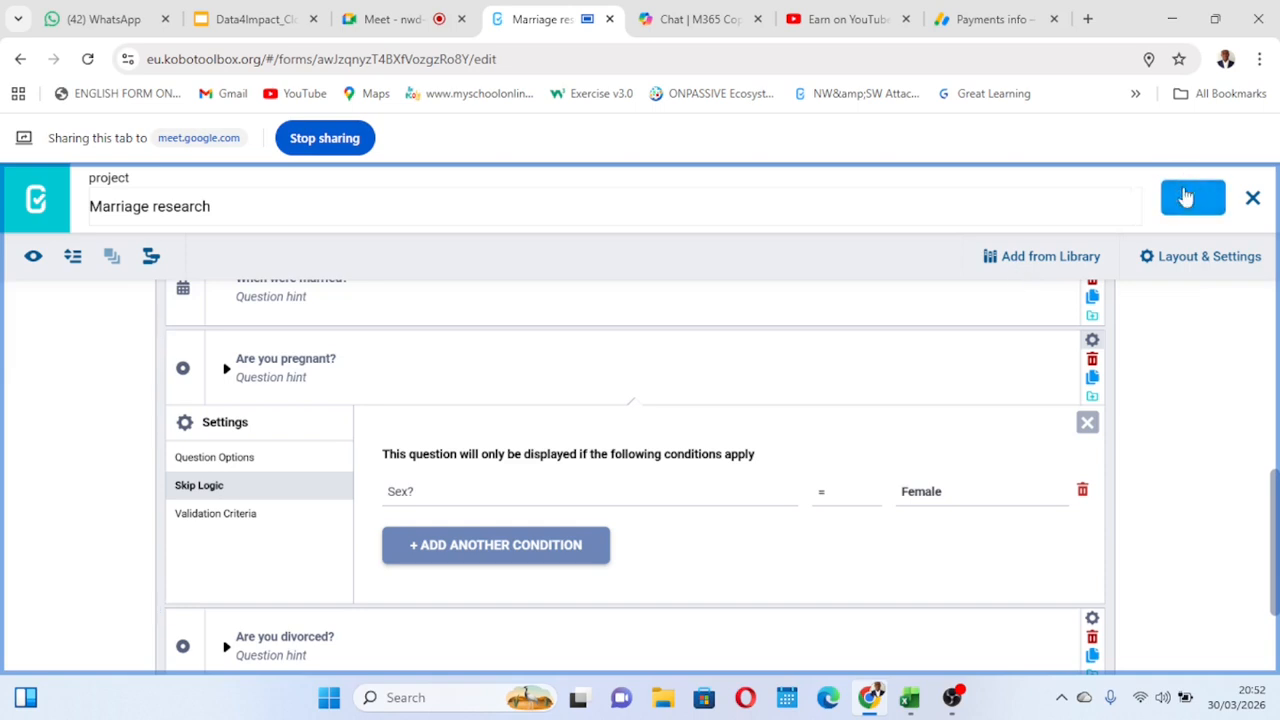
Open the form preview, answer "Sex?" with Female, and check whether "Are you pregnant?" is displayed
{"action": "left_click", "coordinate": [32, 258]}
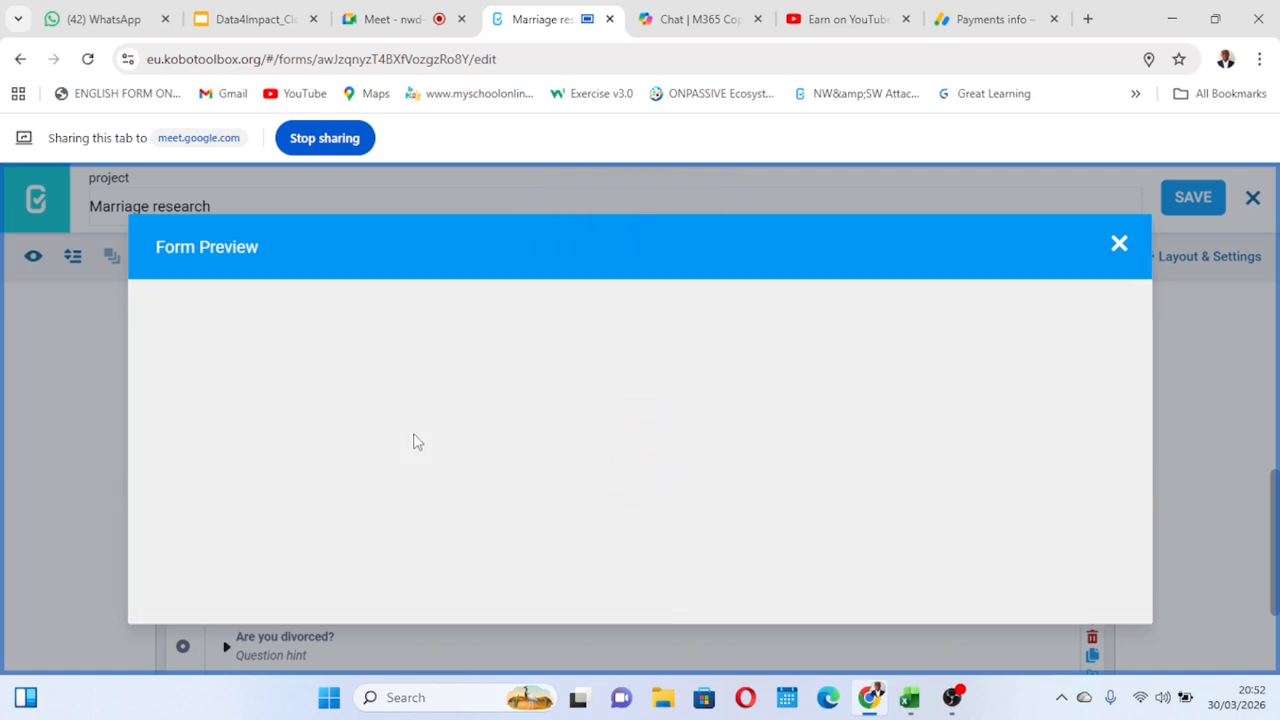
{"action": "scroll", "coordinate": [535, 460], "scroll_direction": "down", "scroll_amount": 3}
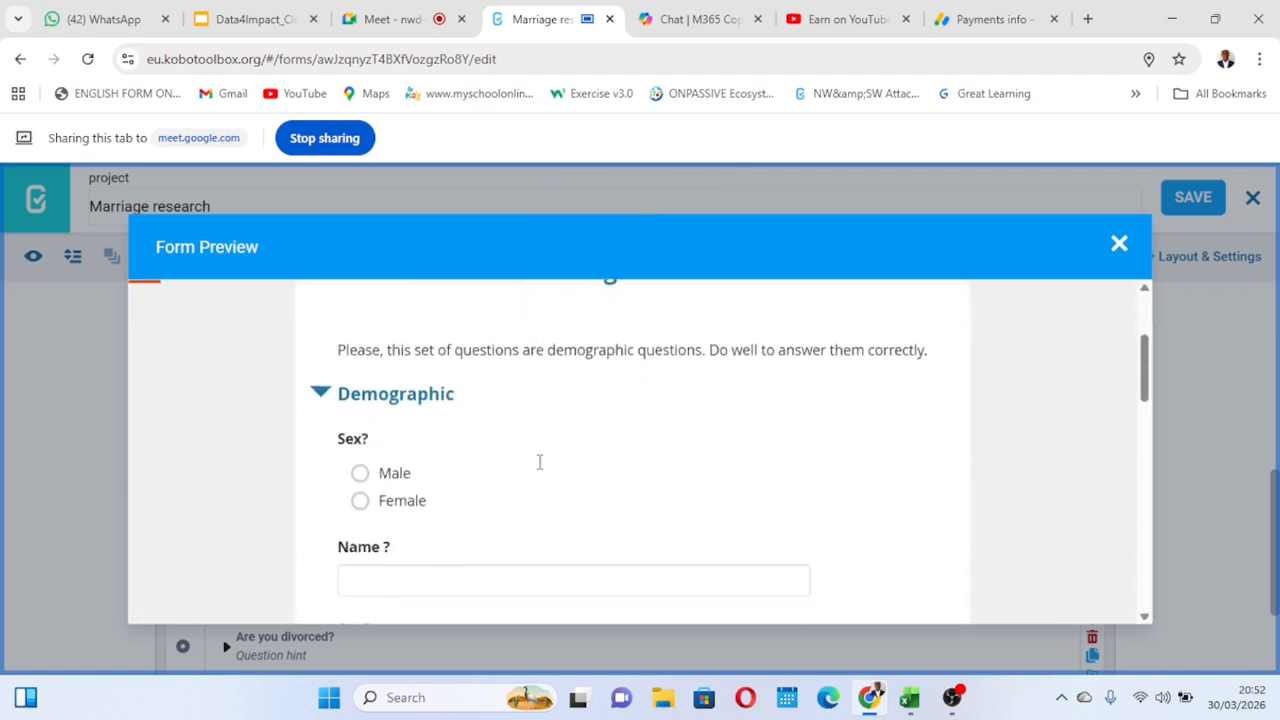
{"action": "scroll", "coordinate": [483, 469], "scroll_direction": "down", "scroll_amount": 1}
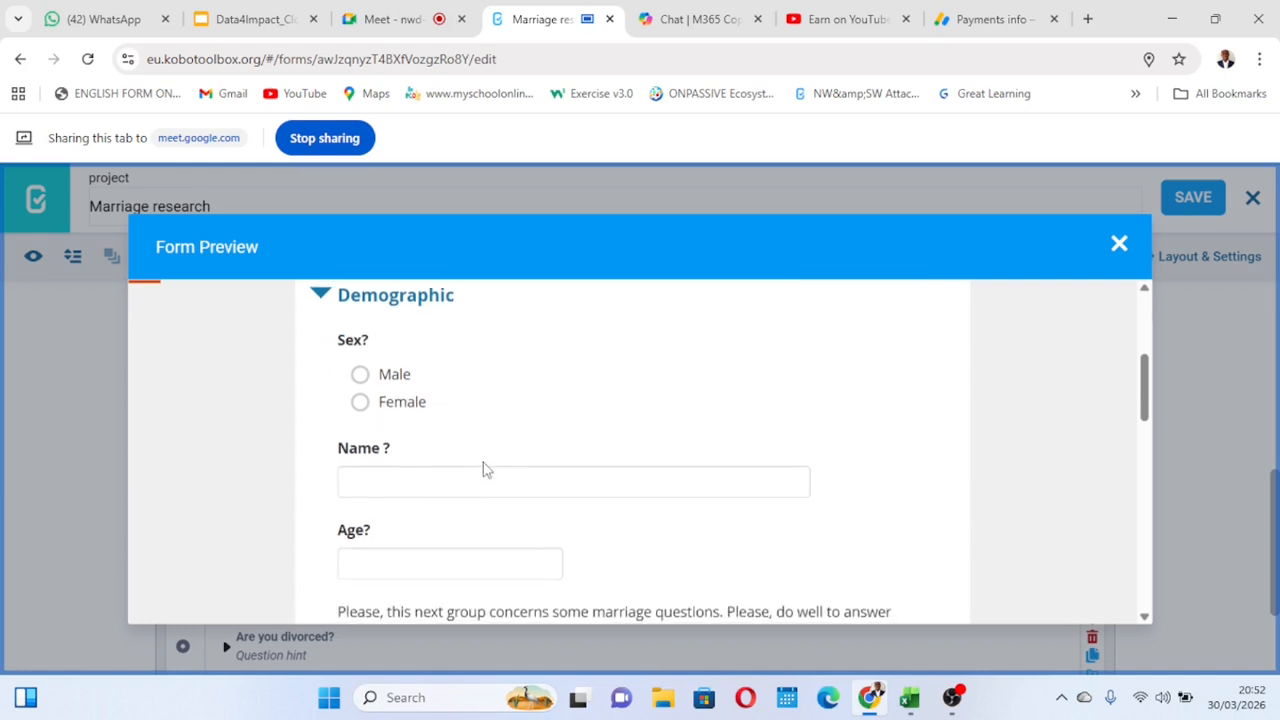
{"action": "scroll", "coordinate": [483, 469], "scroll_direction": "up", "scroll_amount": 1}
{"action": "left_click", "coordinate": [362, 434]}
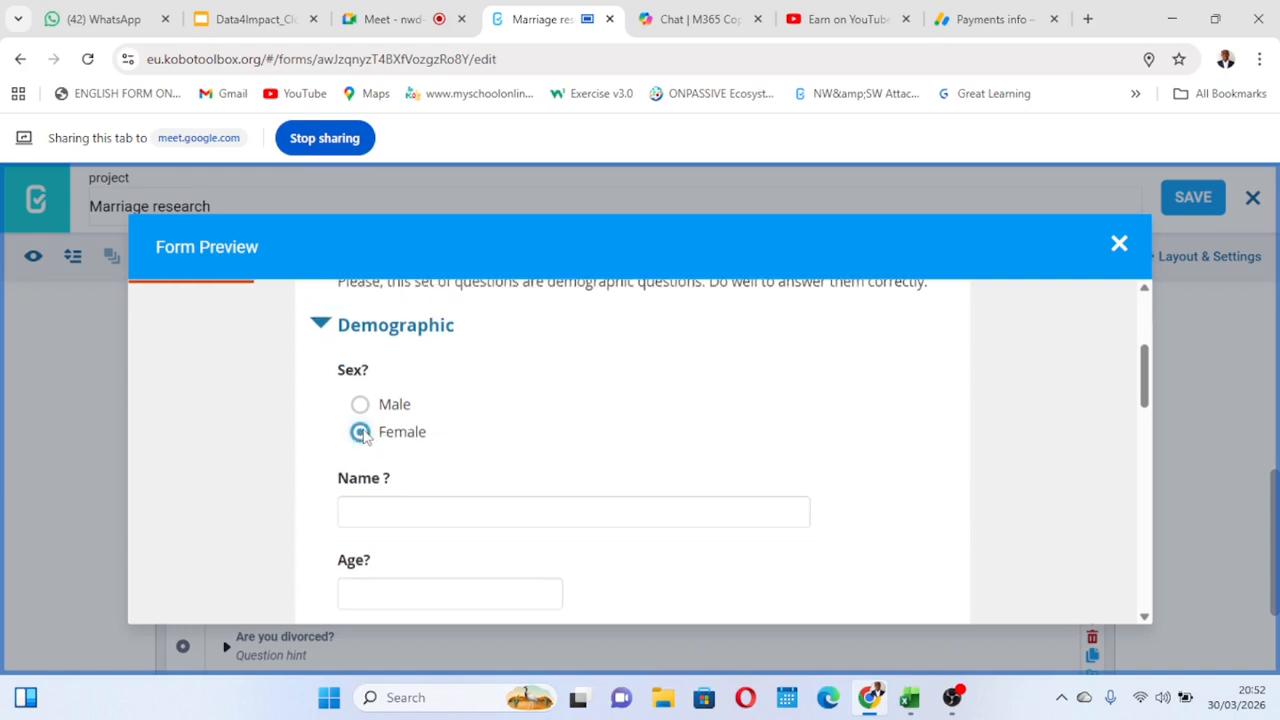
{"action": "scroll", "coordinate": [575, 481], "scroll_direction": "down", "scroll_amount": 10}
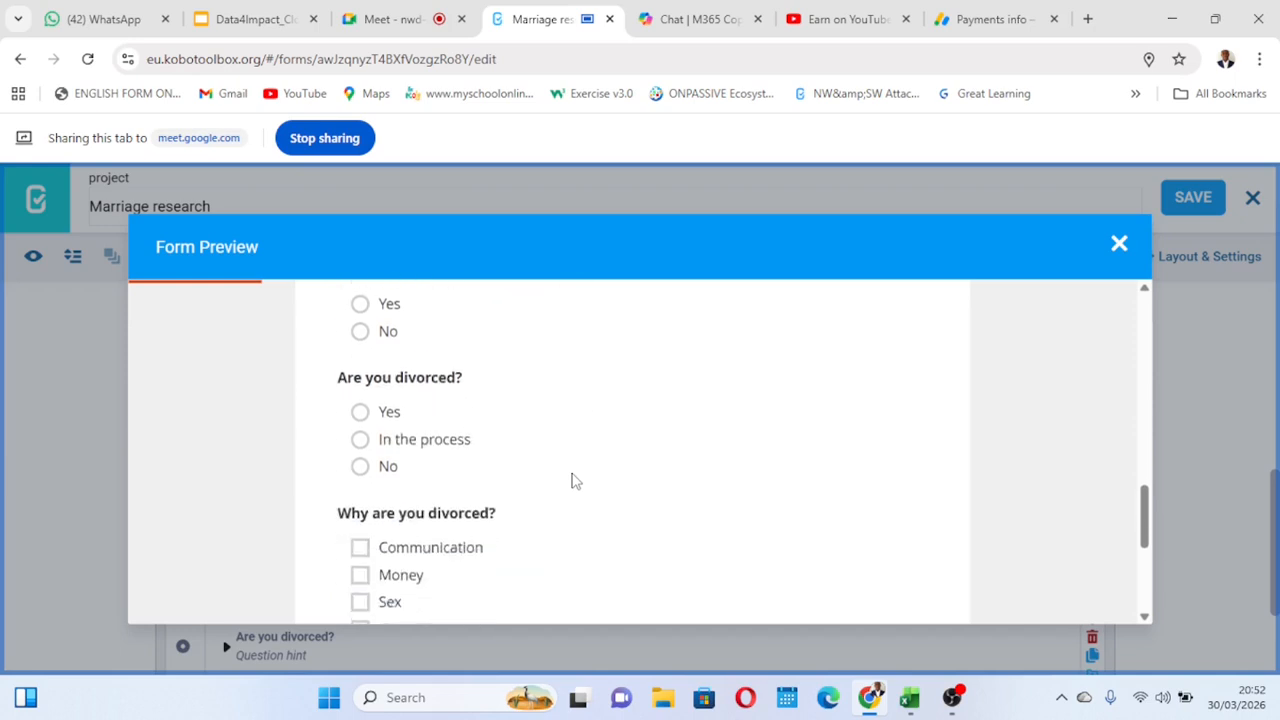
{"action": "scroll", "coordinate": [575, 481], "scroll_direction": "up", "scroll_amount": 3}
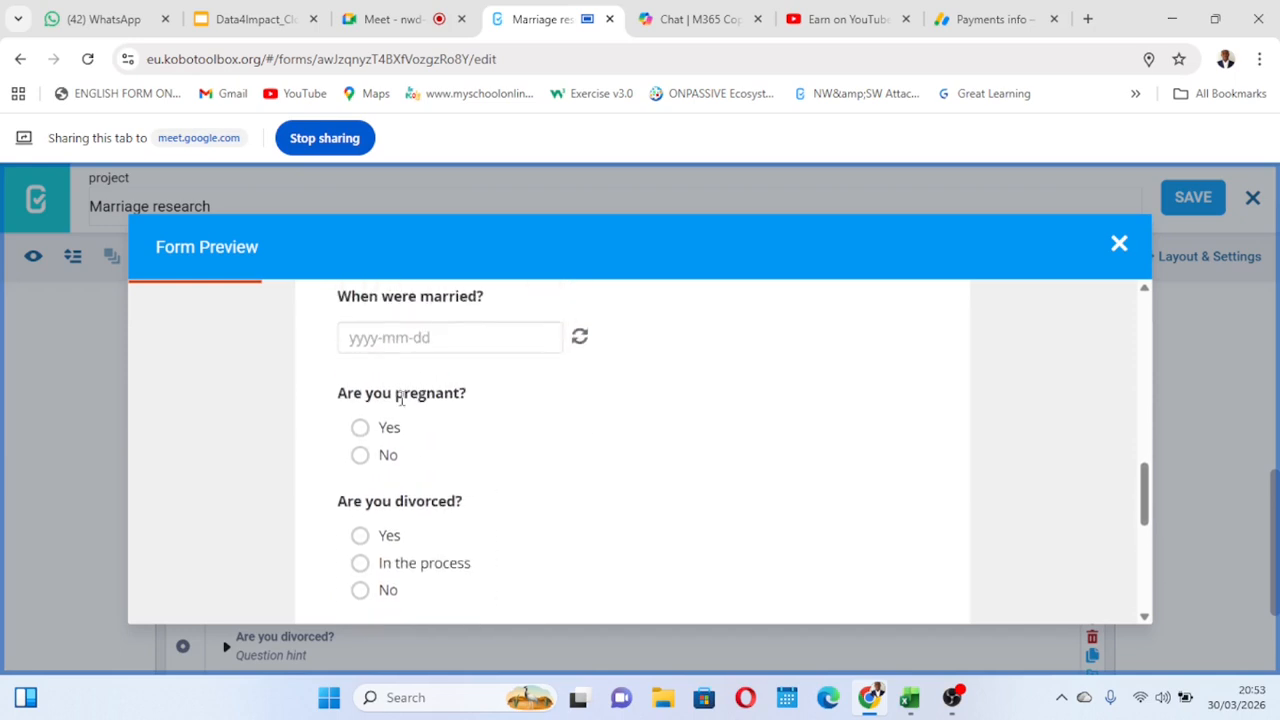
Switch the "Sex?" answer in the preview to Male and examine the marriage questions for "Are you pregnant?"
{"action": "scroll", "coordinate": [465, 434], "scroll_direction": "up", "scroll_amount": 6}
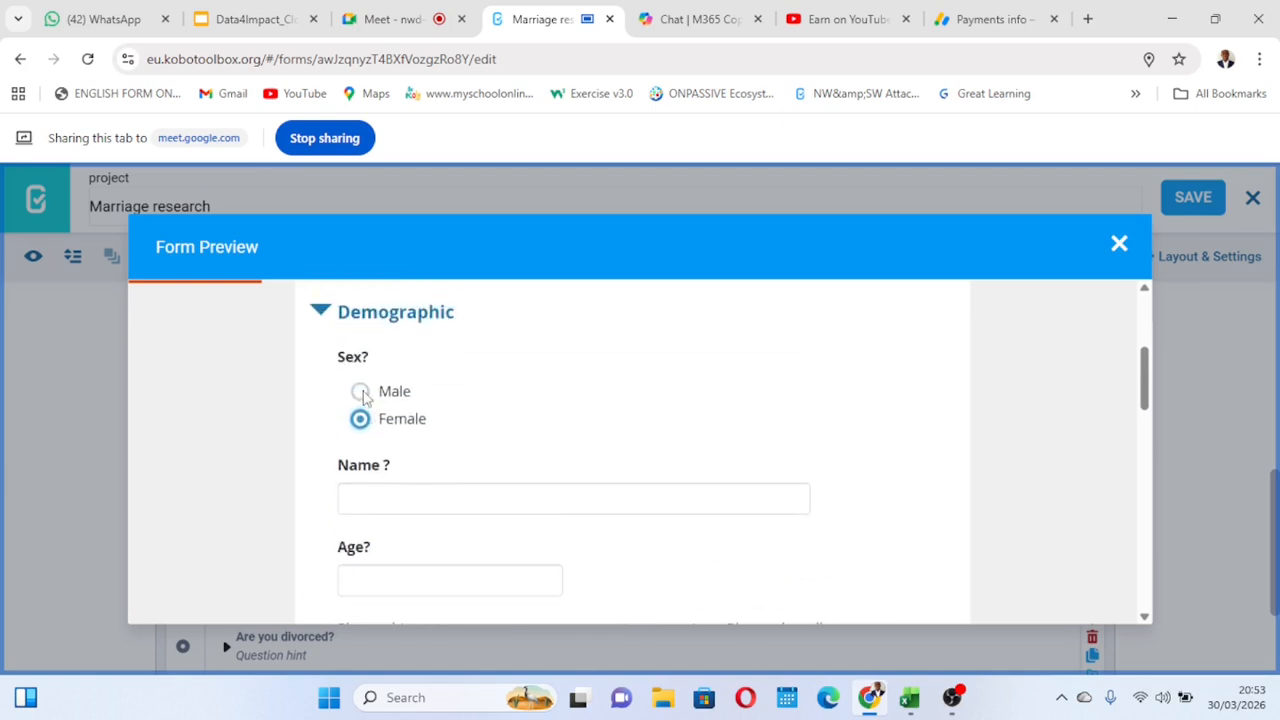
{"action": "scroll", "coordinate": [617, 458], "scroll_direction": "down", "scroll_amount": 6}
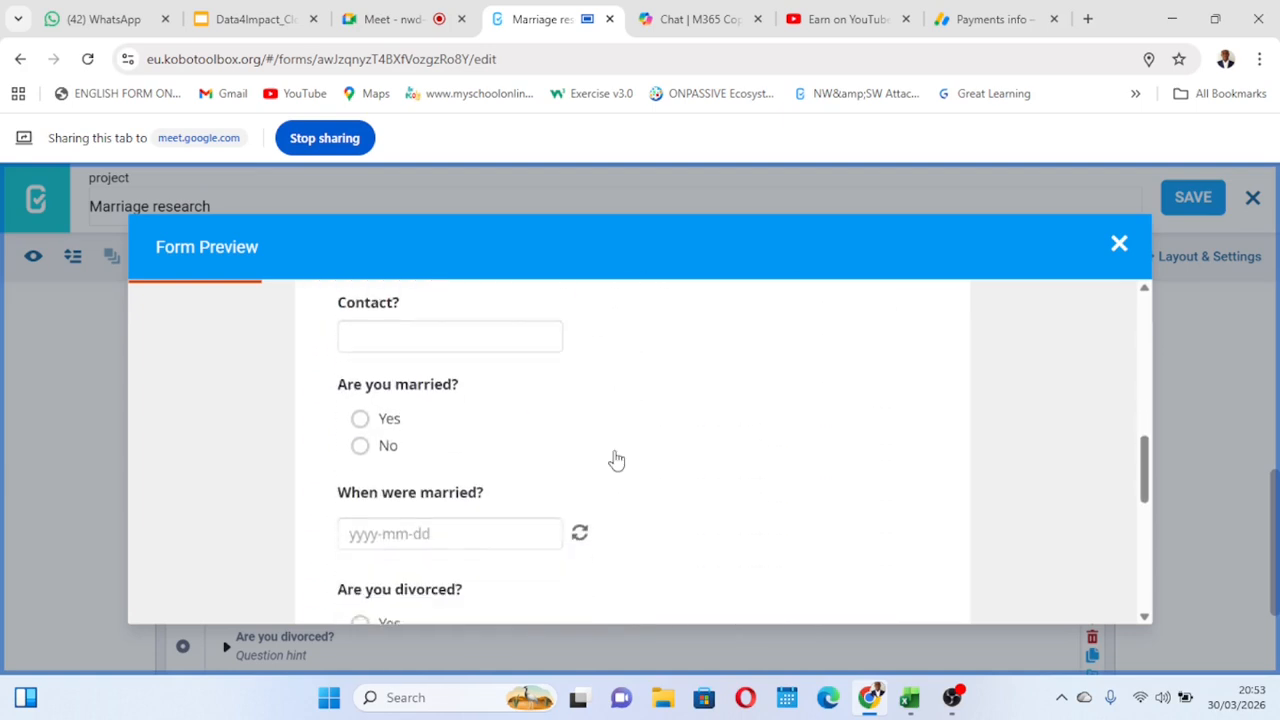
{"action": "scroll", "coordinate": [617, 458], "scroll_direction": "down", "scroll_amount": 3}
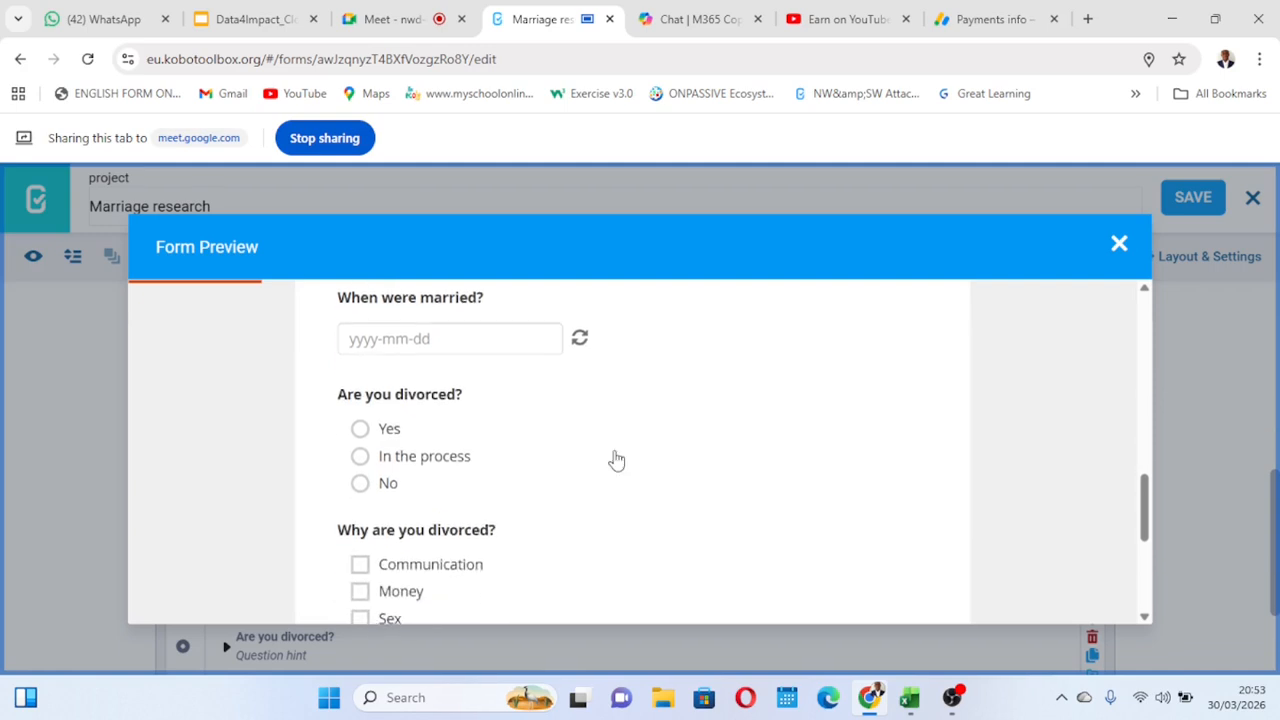
{"action": "scroll", "coordinate": [614, 457], "scroll_direction": "down", "scroll_amount": 1}
{"action": "scroll", "coordinate": [614, 457], "scroll_direction": "up", "scroll_amount": 3}
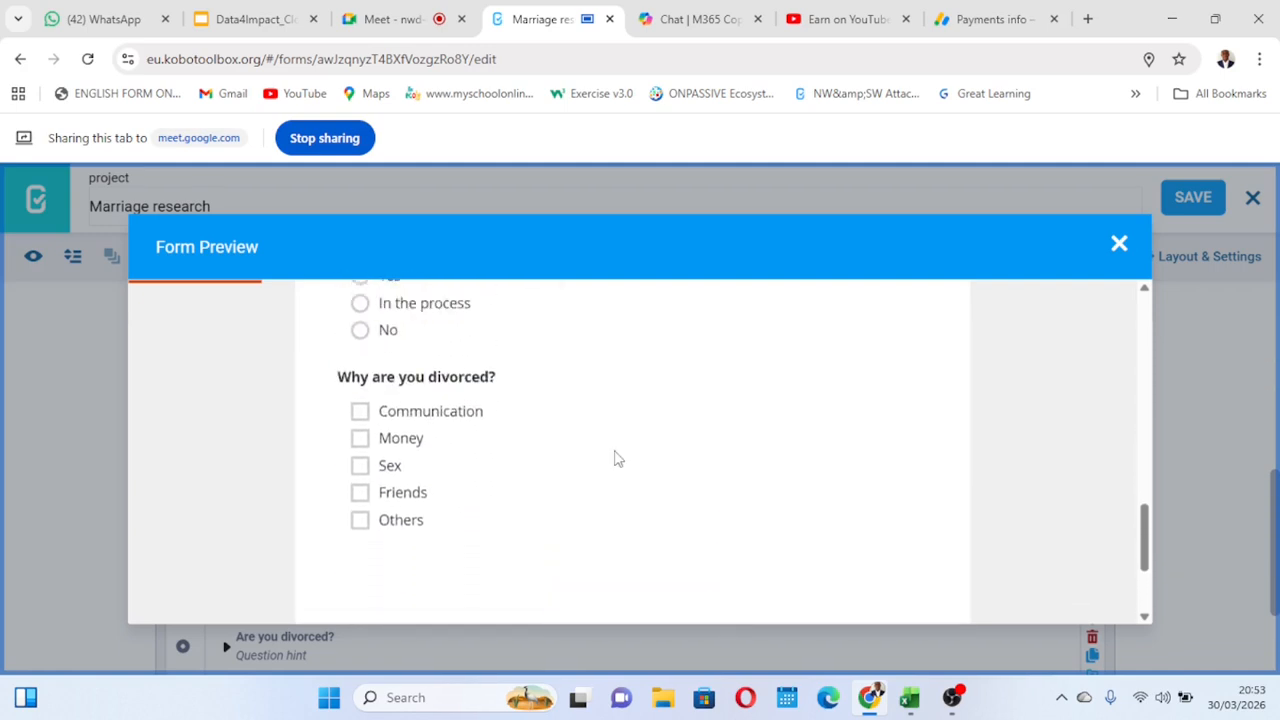
{"action": "scroll", "coordinate": [500, 475], "scroll_direction": "up", "scroll_amount": 1}
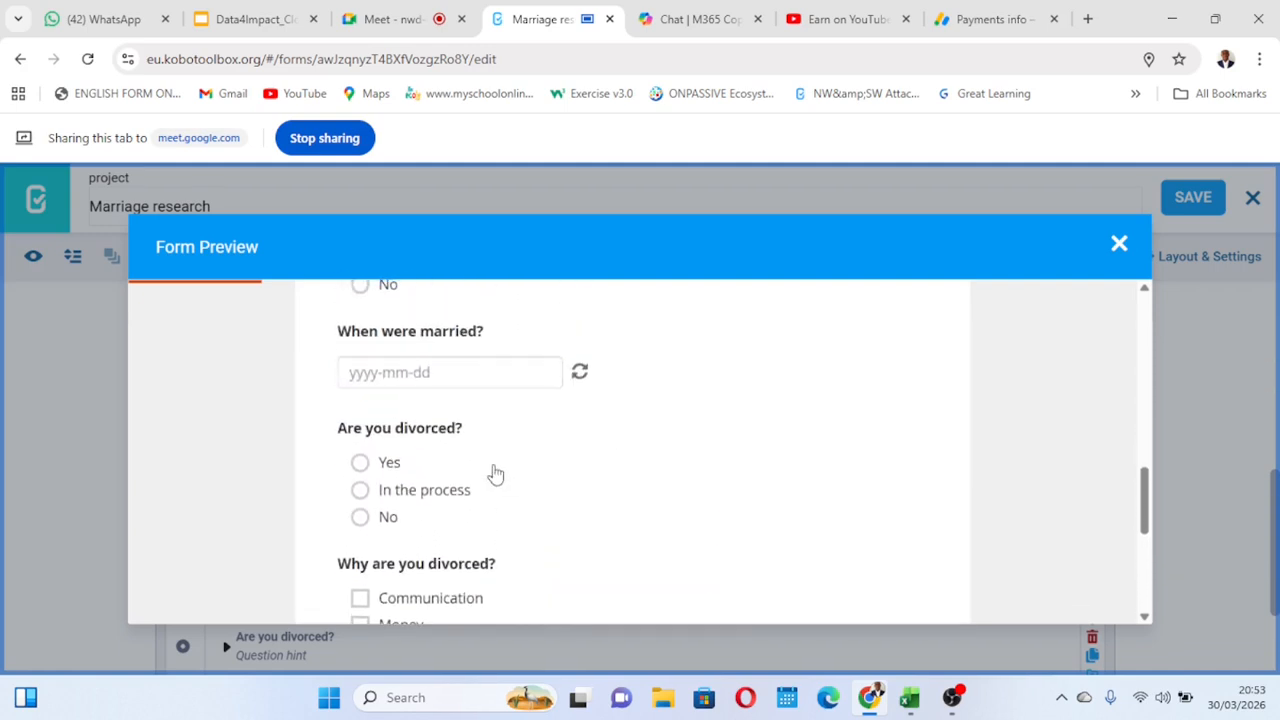
{"action": "scroll", "coordinate": [469, 448], "scroll_direction": "down", "scroll_amount": 1}
{"action": "scroll", "coordinate": [469, 446], "scroll_direction": "up", "scroll_amount": 2}
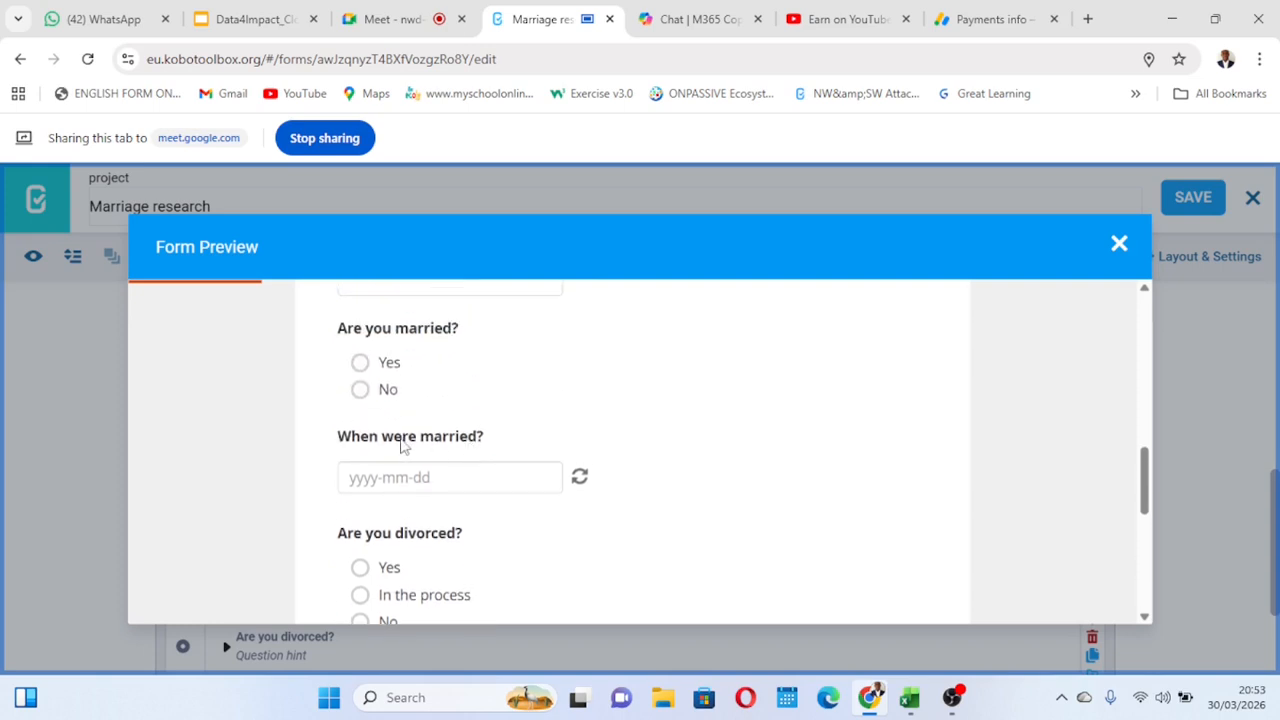
{"action": "scroll", "coordinate": [452, 458], "scroll_direction": "up", "scroll_amount": 2}
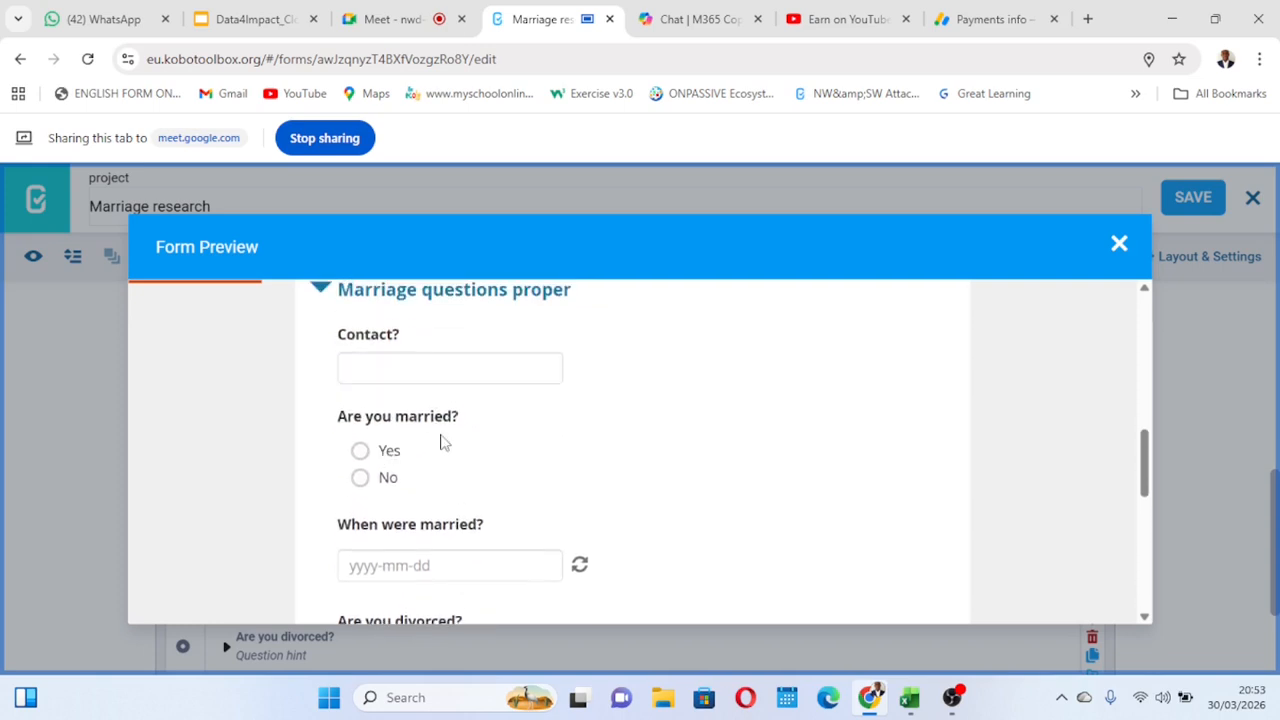
{"action": "scroll", "coordinate": [470, 449], "scroll_direction": "up", "scroll_amount": 3}
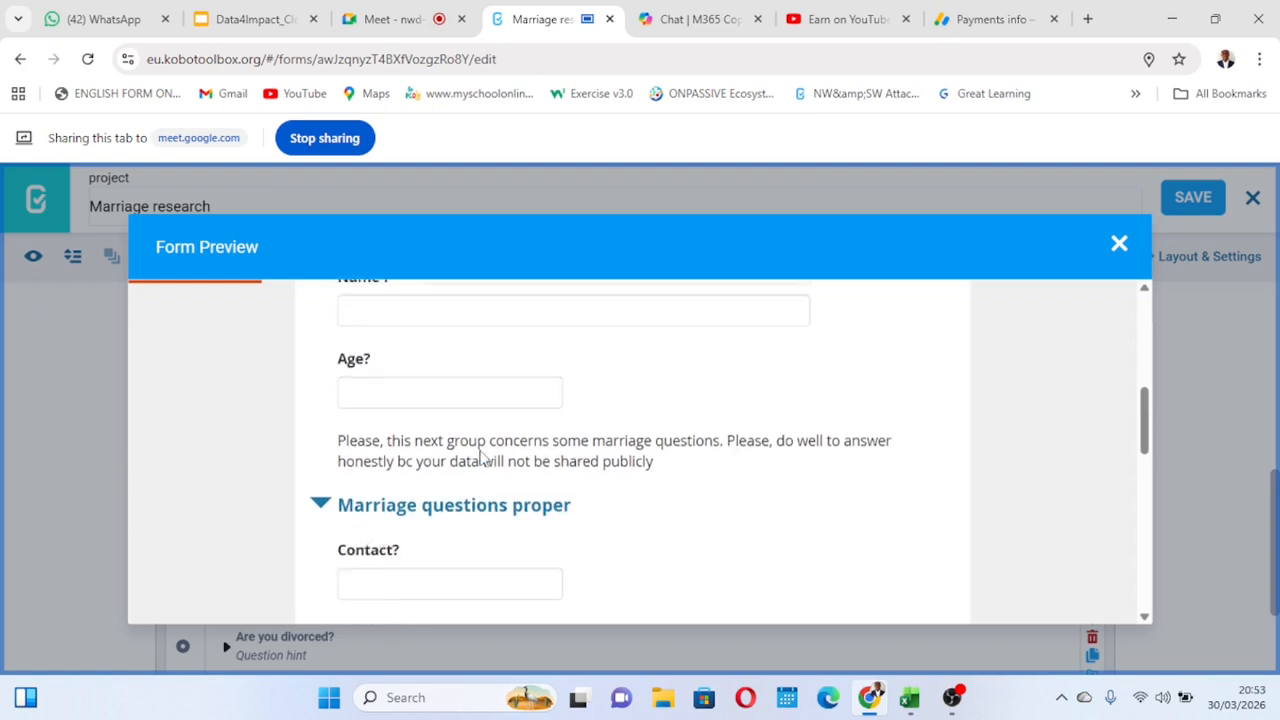
Set the previewed "Sex?" answer back to Female and recheck the "Are you pregnant?" question
{"action": "scroll", "coordinate": [430, 463], "scroll_direction": "up", "scroll_amount": 1}
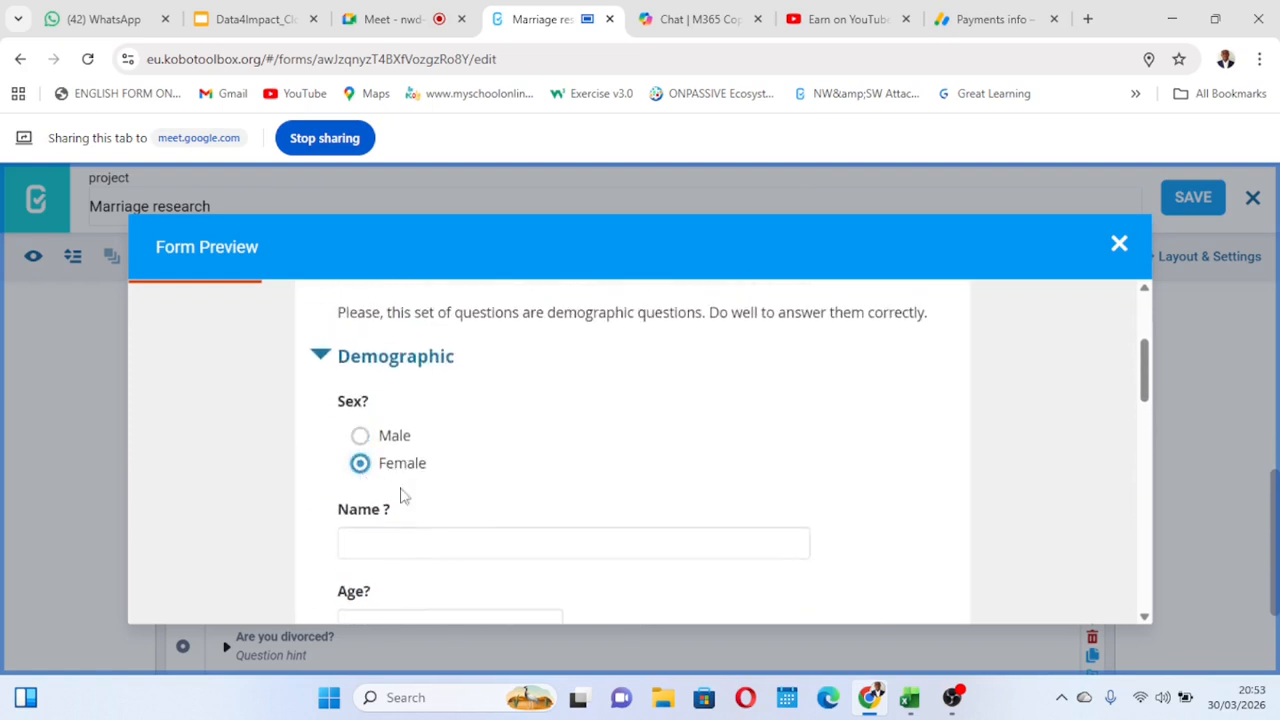
{"action": "scroll", "coordinate": [403, 495], "scroll_direction": "down", "scroll_amount": 5}
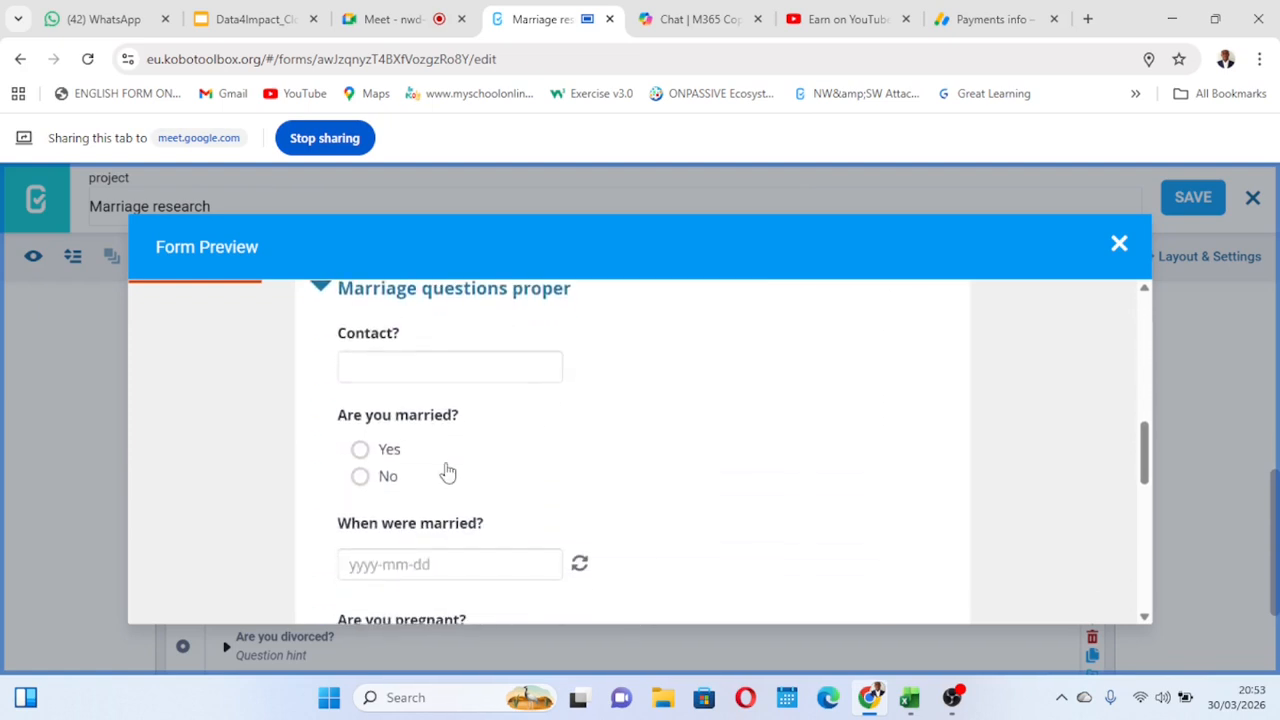
{"action": "scroll", "coordinate": [480, 490], "scroll_direction": "down", "scroll_amount": 1}
{"action": "scroll", "coordinate": [513, 497], "scroll_direction": "down", "scroll_amount": 2}
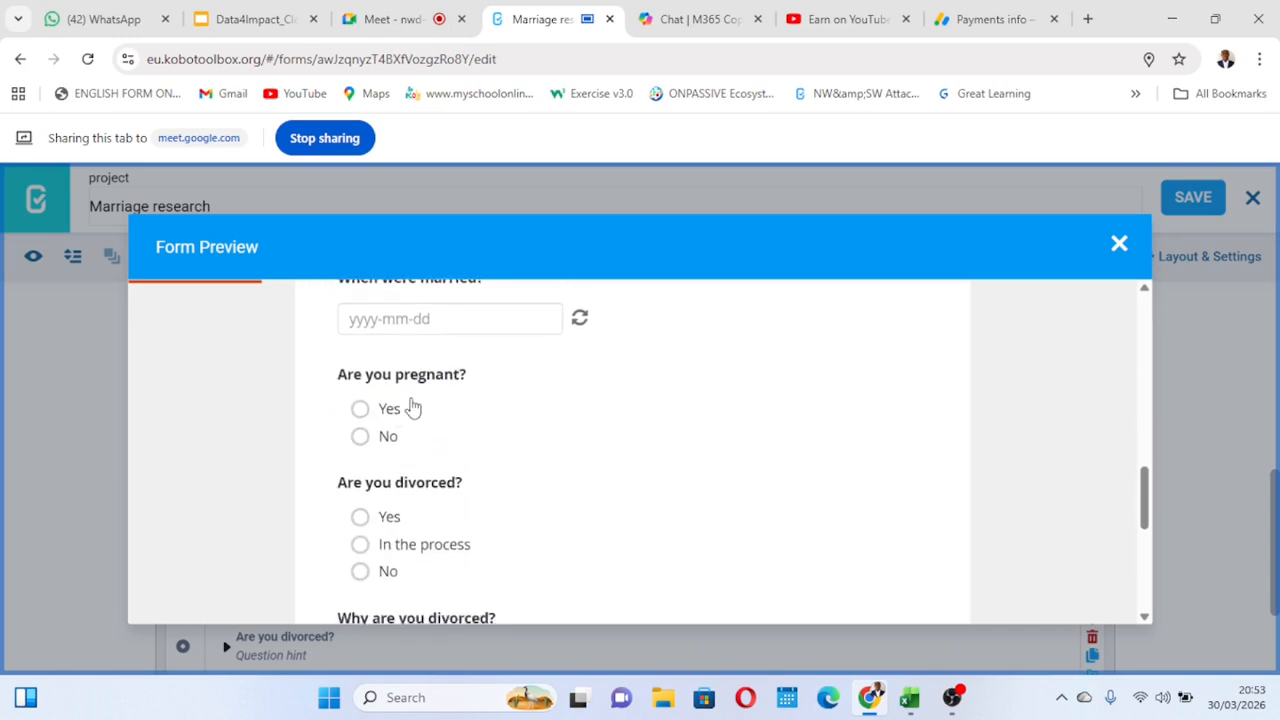
Answer "Sex?" with Male again, recheck the questions around "Are you divorced?", and close the form preview
{"action": "scroll", "coordinate": [457, 423], "scroll_direction": "up", "scroll_amount": 5}
{"action": "scroll", "coordinate": [459, 423], "scroll_direction": "up", "scroll_amount": 3}
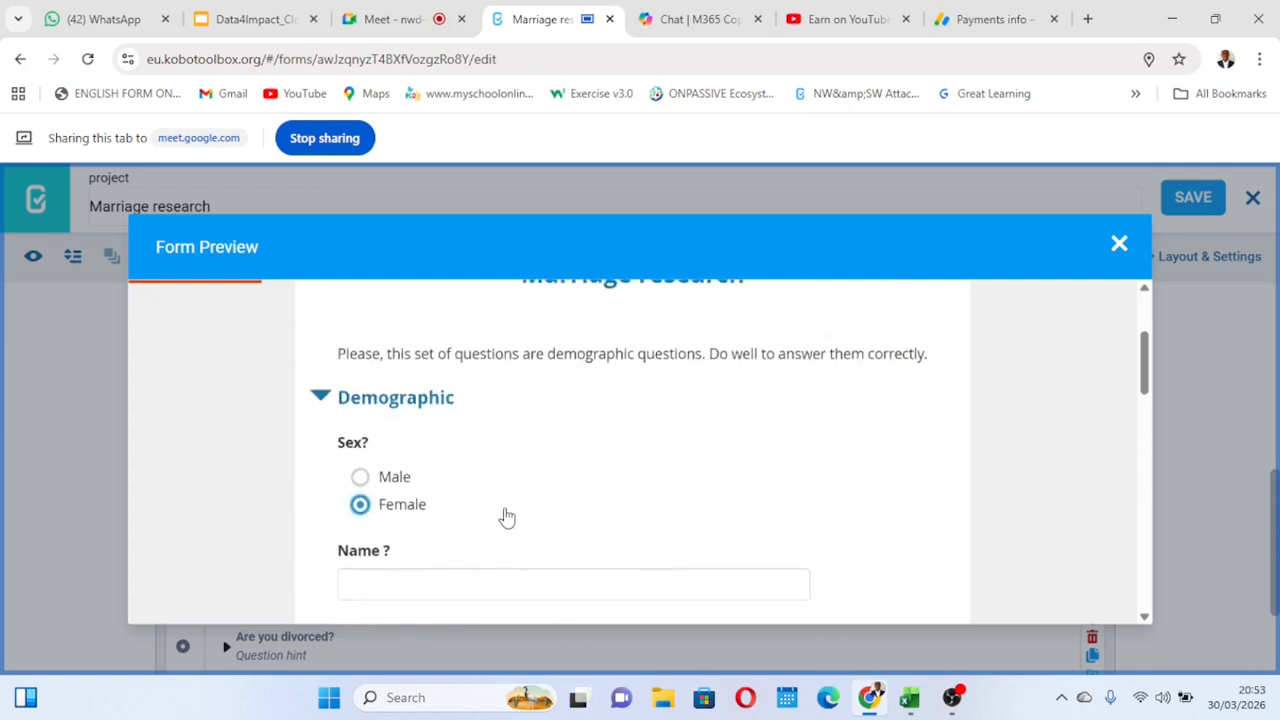
{"action": "left_click", "coordinate": [360, 478]}
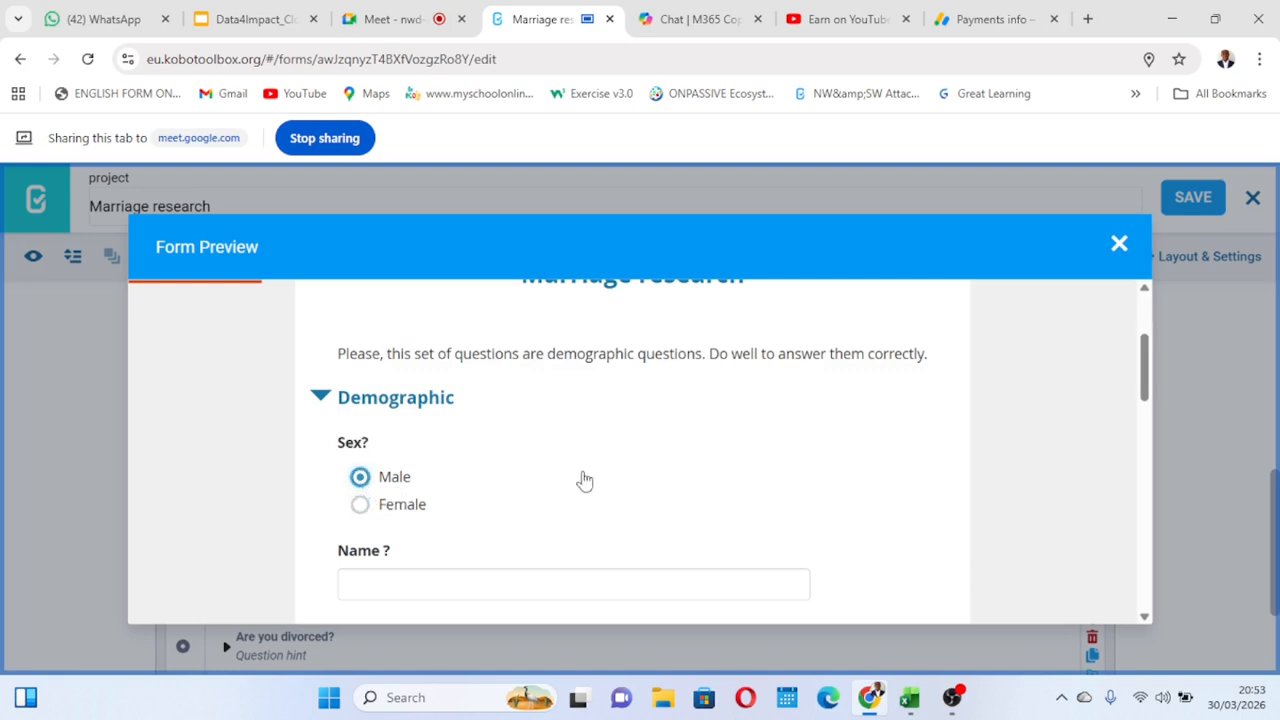
{"action": "scroll", "coordinate": [583, 480], "scroll_direction": "down", "scroll_amount": 5}
{"action": "scroll", "coordinate": [585, 479], "scroll_direction": "down", "scroll_amount": 6}
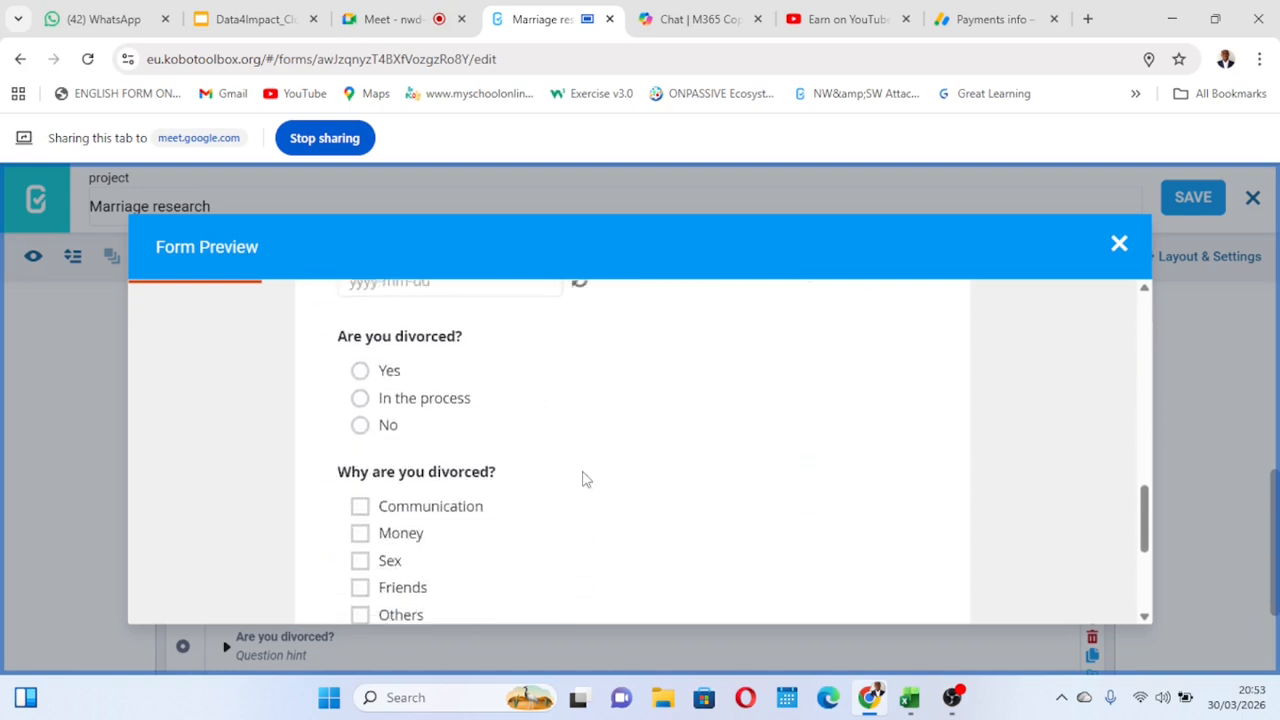
{"action": "scroll", "coordinate": [585, 481], "scroll_direction": "up", "scroll_amount": 2}
{"action": "scroll", "coordinate": [585, 481], "scroll_direction": "up", "scroll_amount": 1}
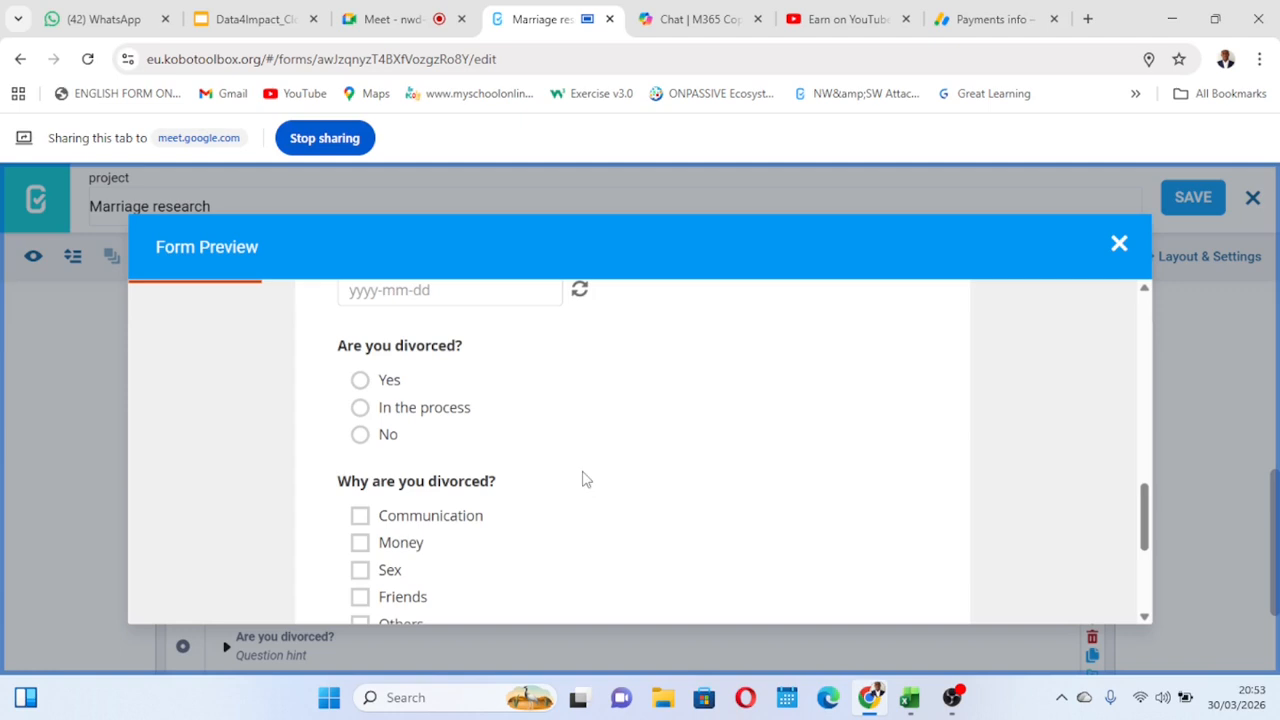
{"action": "left_click", "coordinate": [1117, 246]}
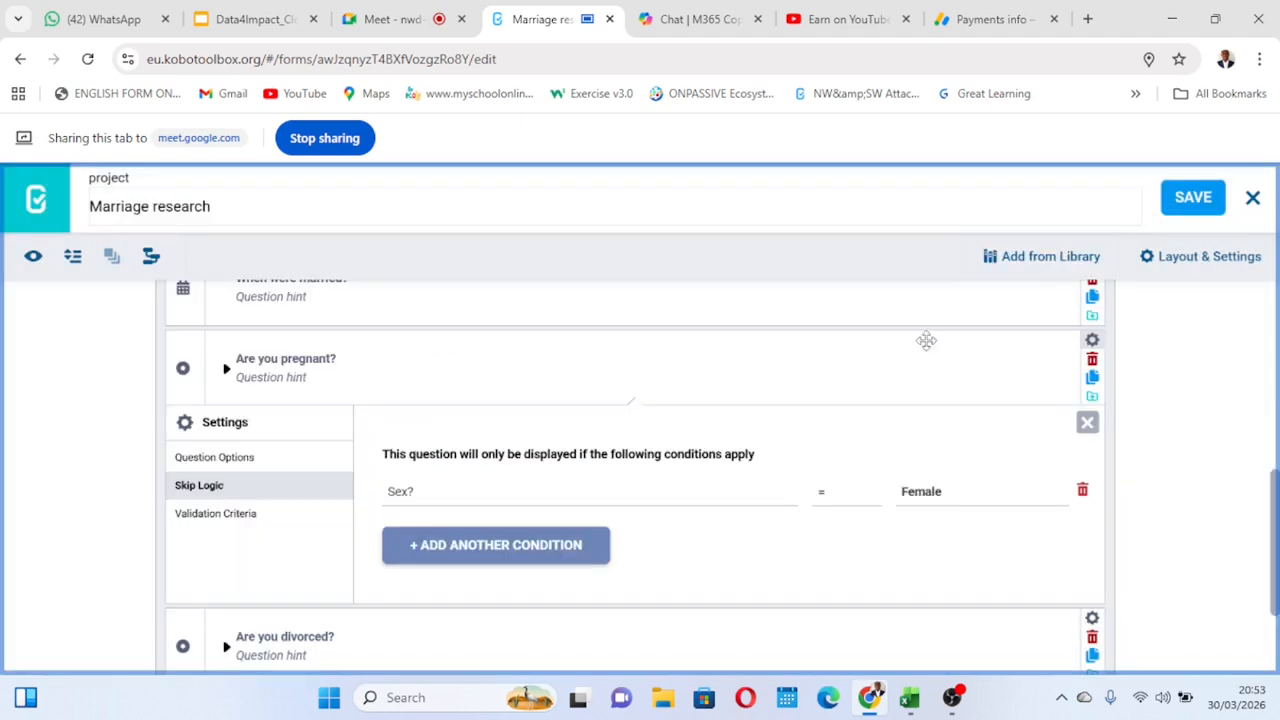